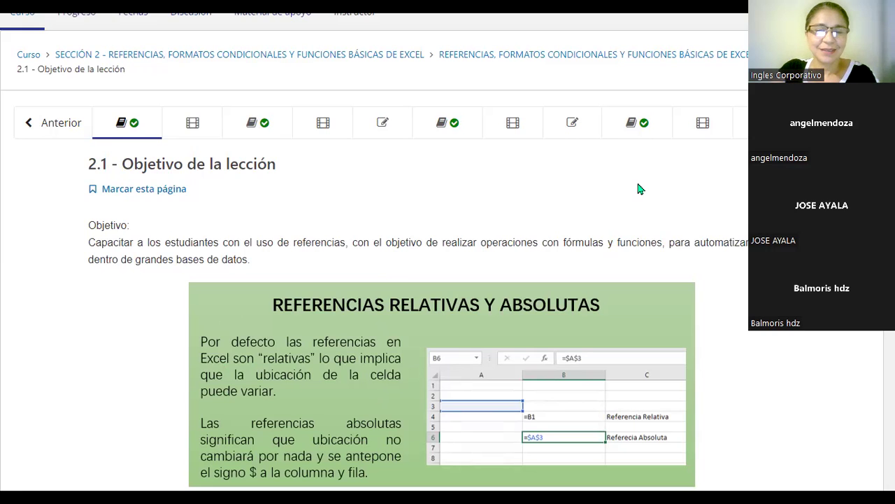
- Read down the lesson 2.1 page to the 'Referencias relativas y absolutas' slide comparing A7 and $A$7
{"action": "scroll", "coordinate": [636, 179], "scroll_direction": "down", "scroll_amount": 1}
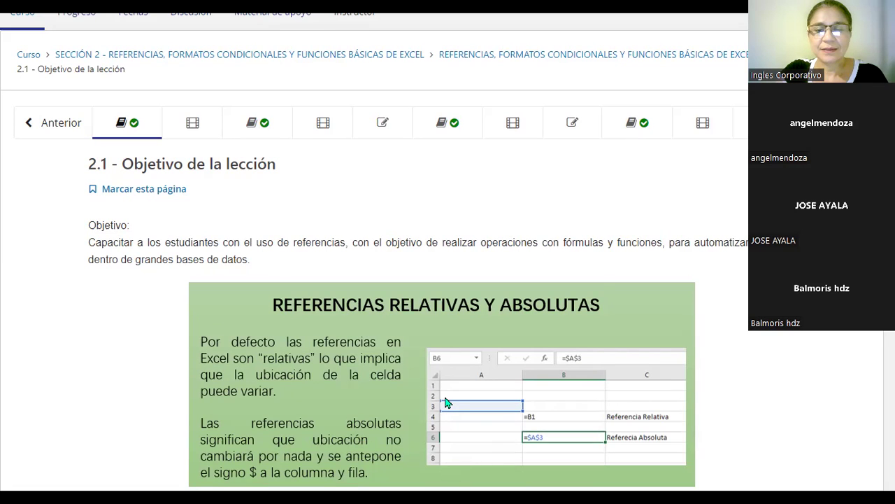
{"action": "scroll", "coordinate": [606, 276], "scroll_direction": "down", "scroll_amount": 1}
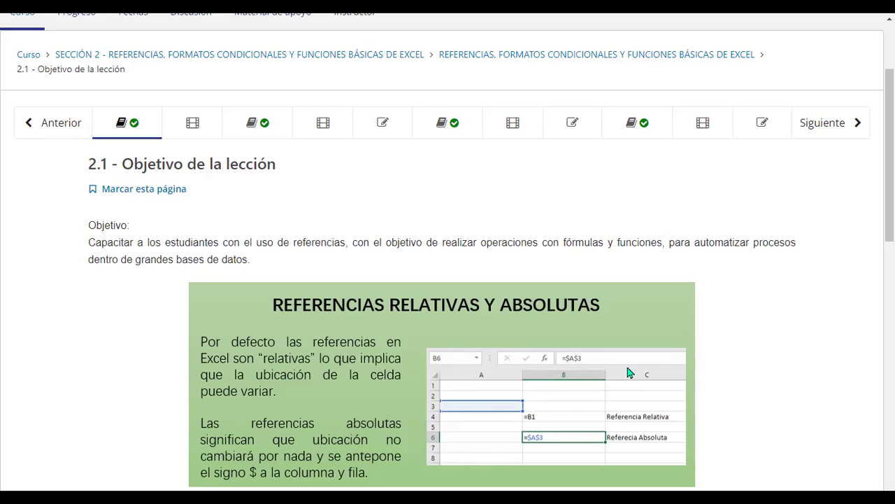
{"action": "scroll", "coordinate": [660, 370], "scroll_direction": "down", "scroll_amount": 2}
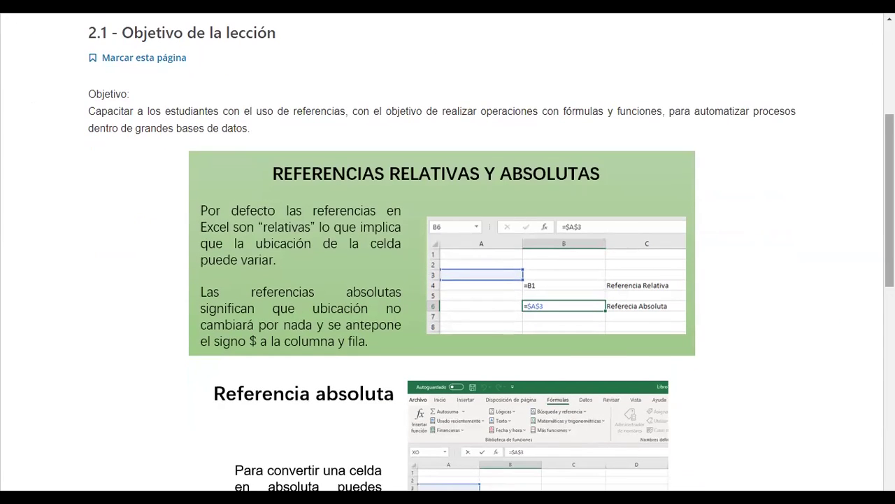
{"action": "scroll", "coordinate": [448, 280], "scroll_direction": "up", "scroll_amount": 1}
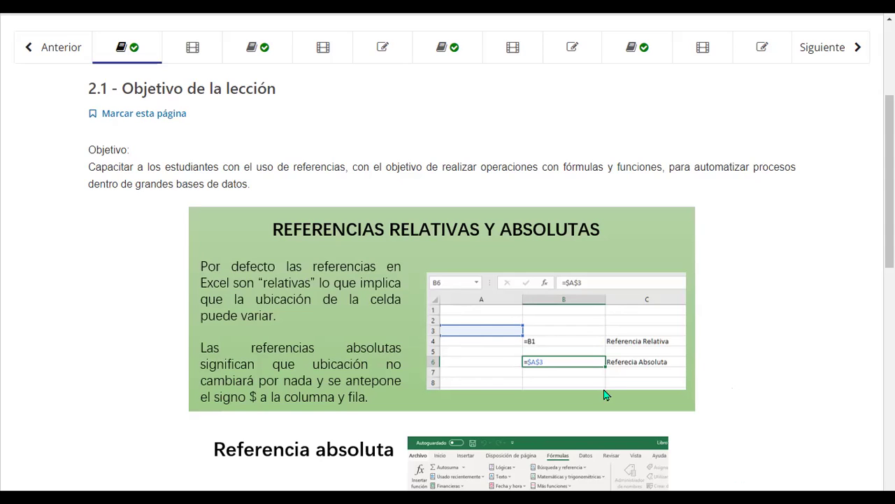
{"action": "scroll", "coordinate": [609, 381], "scroll_direction": "down", "scroll_amount": 2}
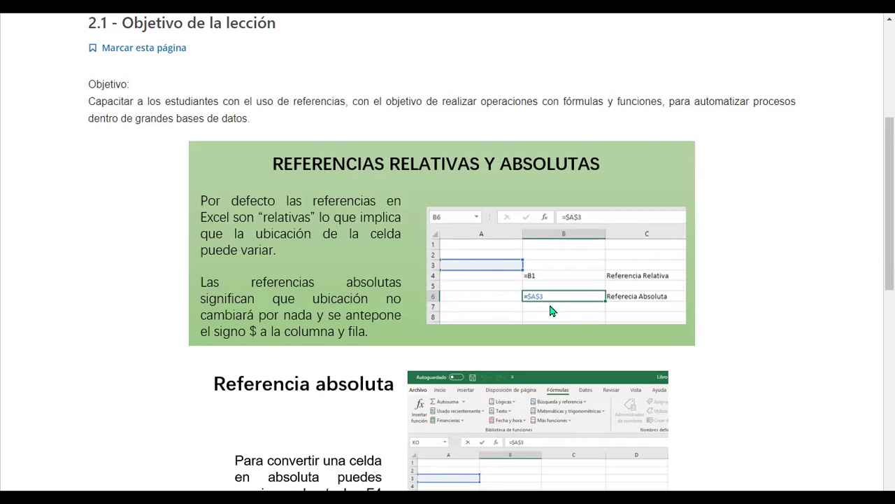
{"action": "scroll", "coordinate": [550, 310], "scroll_direction": "down", "scroll_amount": 1}
{"action": "scroll", "coordinate": [551, 311], "scroll_direction": "down", "scroll_amount": 1}
{"action": "scroll", "coordinate": [551, 311], "scroll_direction": "down", "scroll_amount": 1}
{"action": "scroll", "coordinate": [552, 310], "scroll_direction": "down", "scroll_amount": 1}
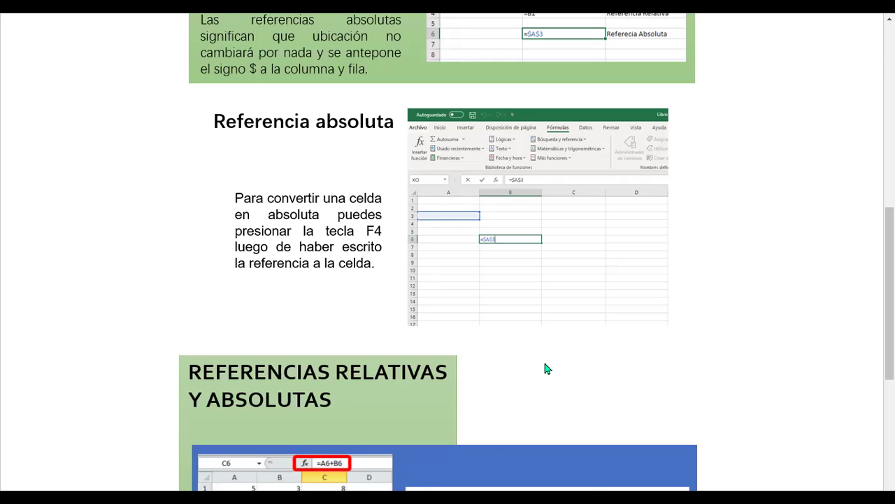
{"action": "scroll", "coordinate": [545, 366], "scroll_direction": "down", "scroll_amount": 3}
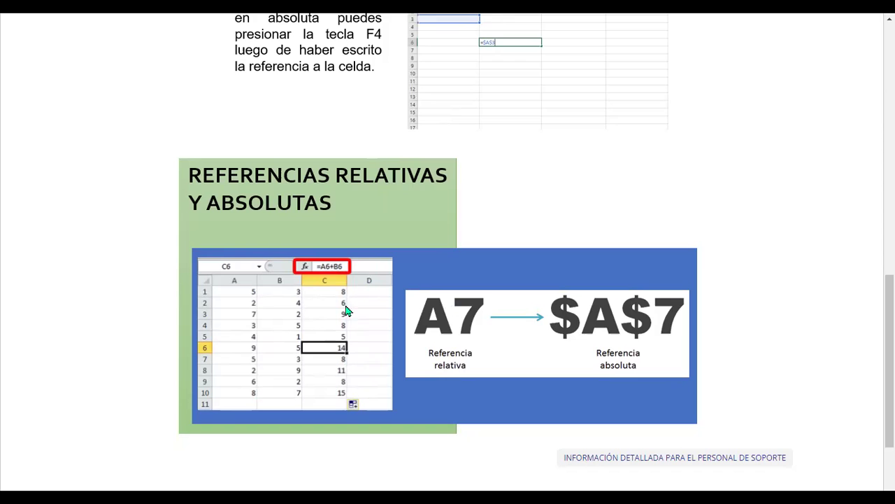
{"action": "scroll", "coordinate": [344, 334], "scroll_direction": "down", "scroll_amount": 1}
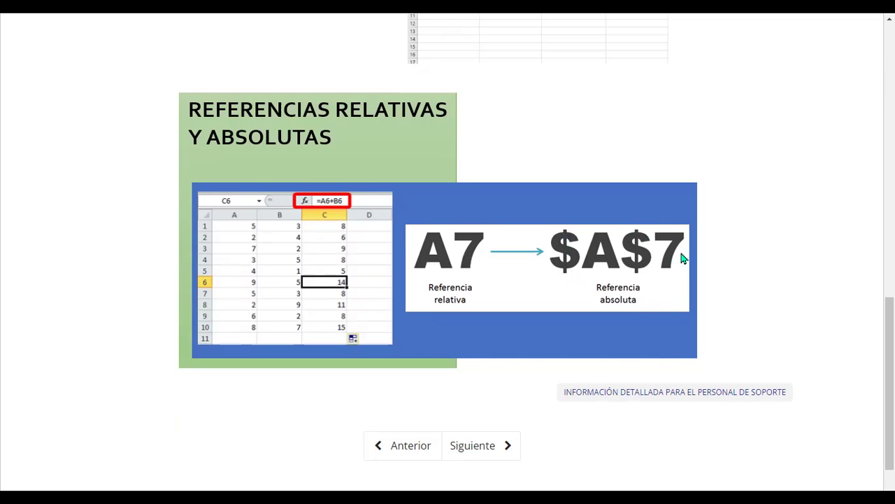
{"action": "scroll", "coordinate": [627, 316], "scroll_direction": "down", "scroll_amount": 2}
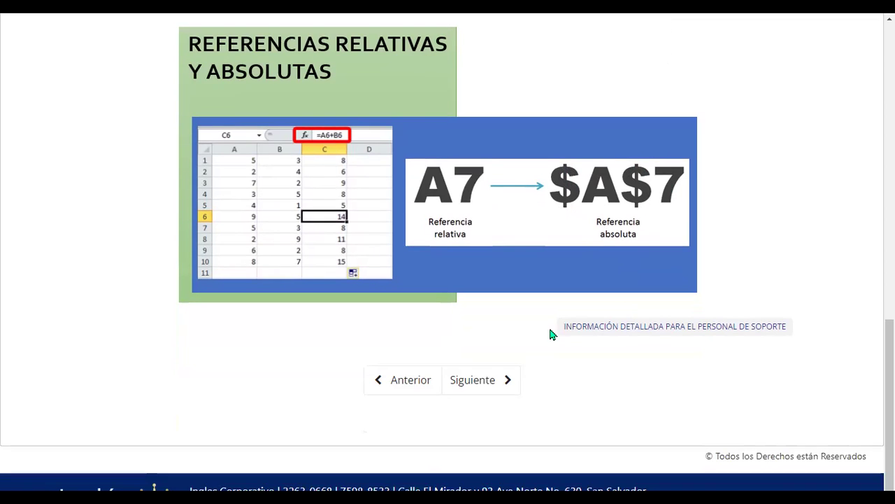
- Move on to unit 2.2 - Uso de referencias en Excel and start its lesson video
{"action": "left_click", "coordinate": [487, 383]}
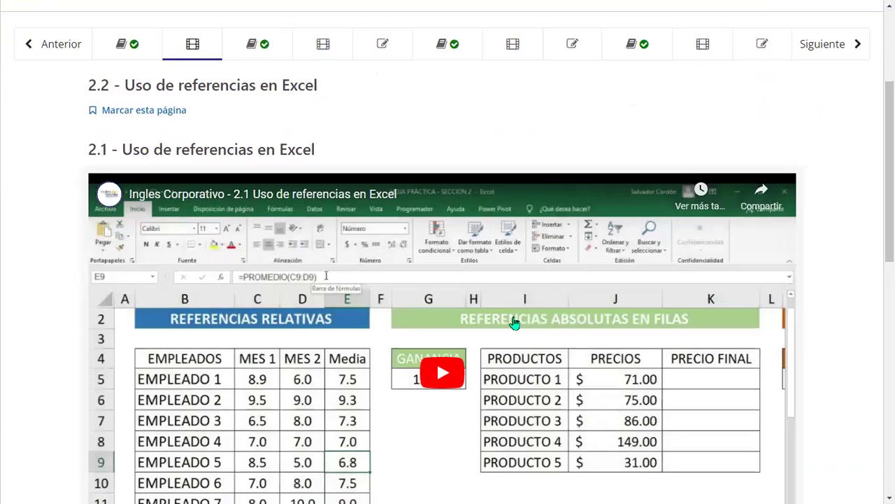
{"action": "scroll", "coordinate": [515, 322], "scroll_direction": "down", "scroll_amount": 1}
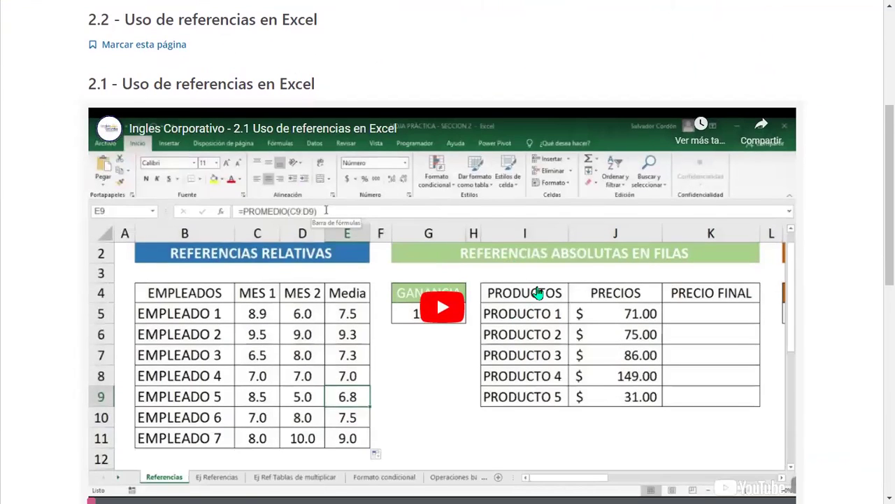
{"action": "scroll", "coordinate": [538, 293], "scroll_direction": "down", "scroll_amount": 1}
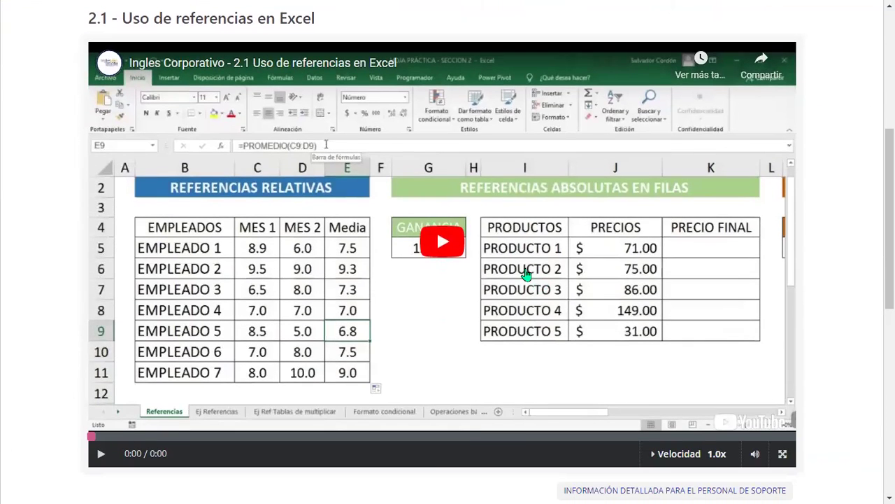
{"action": "left_click", "coordinate": [446, 246]}
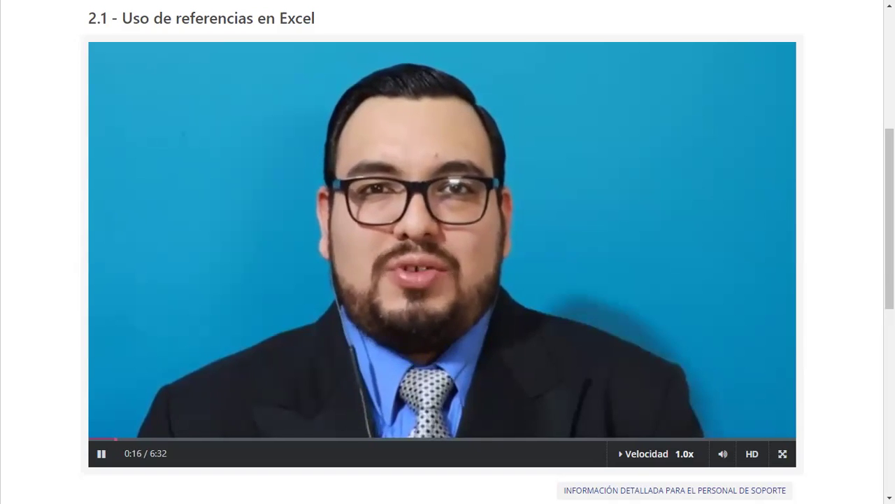
- Keep the lesson video in view while it plays to 1:16 on the references practice sheet
{"action": "scroll", "coordinate": [442, 252], "scroll_direction": "up", "scroll_amount": 1}
{"action": "scroll", "coordinate": [442, 252], "scroll_direction": "up", "scroll_amount": 1}
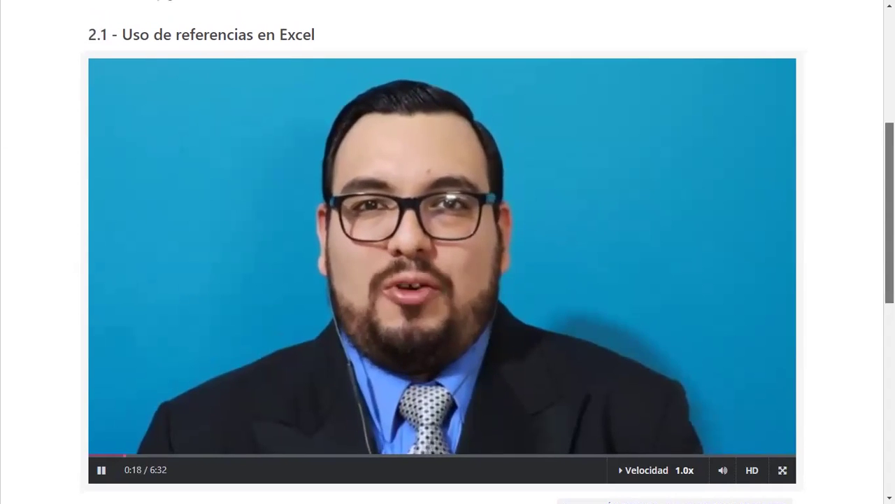
{"action": "scroll", "coordinate": [442, 252], "scroll_direction": "up", "scroll_amount": 2}
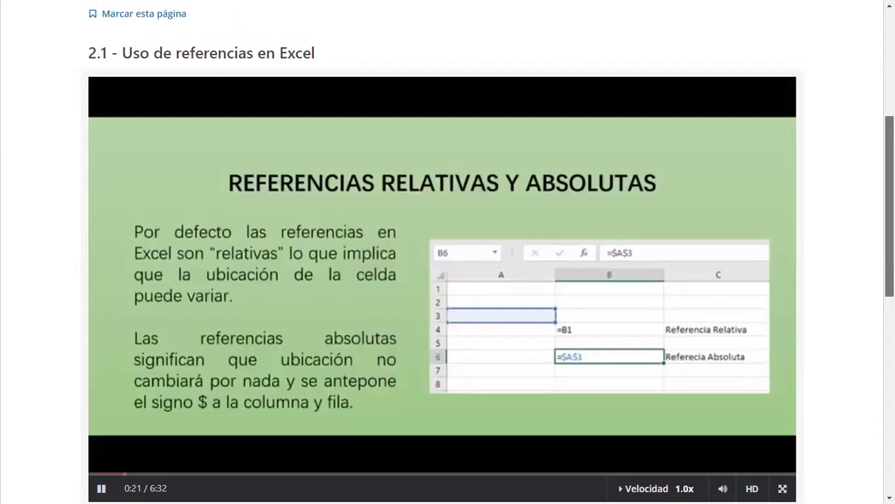
{"action": "scroll", "coordinate": [442, 251], "scroll_direction": "up", "scroll_amount": 1}
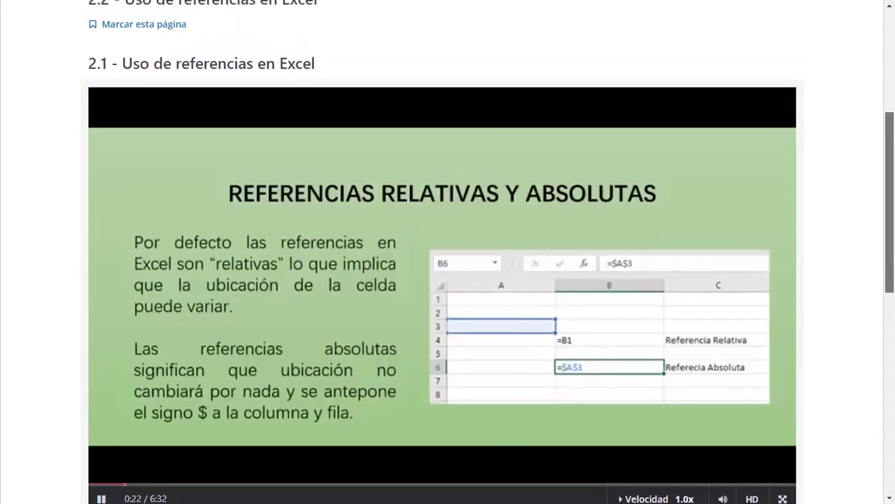
{"action": "scroll", "coordinate": [442, 252], "scroll_direction": "up", "scroll_amount": 1}
{"action": "scroll", "coordinate": [443, 252], "scroll_direction": "up", "scroll_amount": 1}
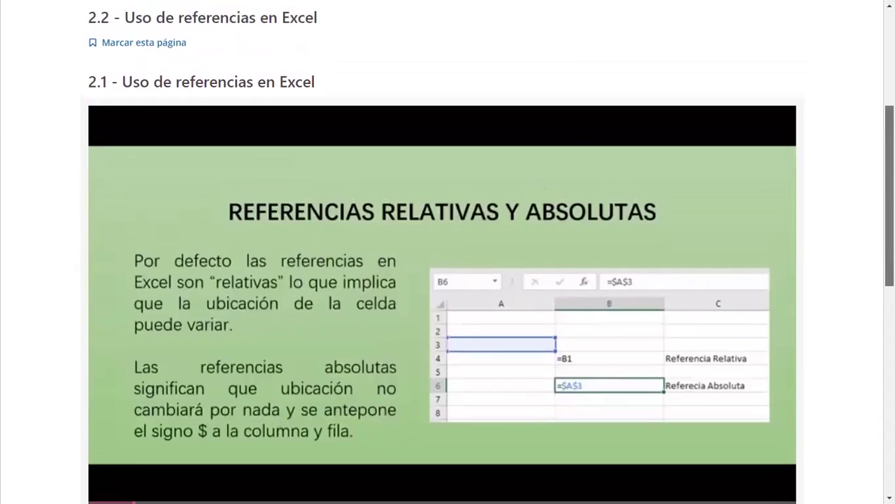
{"action": "scroll", "coordinate": [442, 252], "scroll_direction": "up", "scroll_amount": 1}
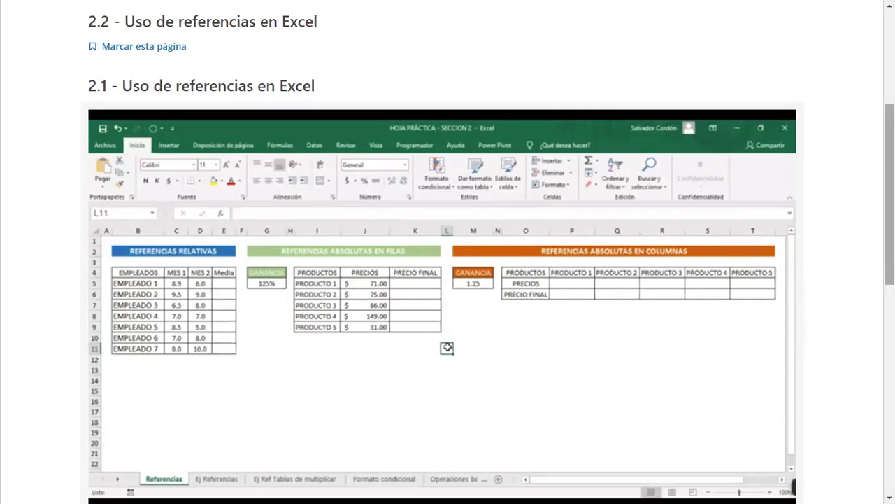
{"action": "mouse_move", "coordinate": [701, 214]}
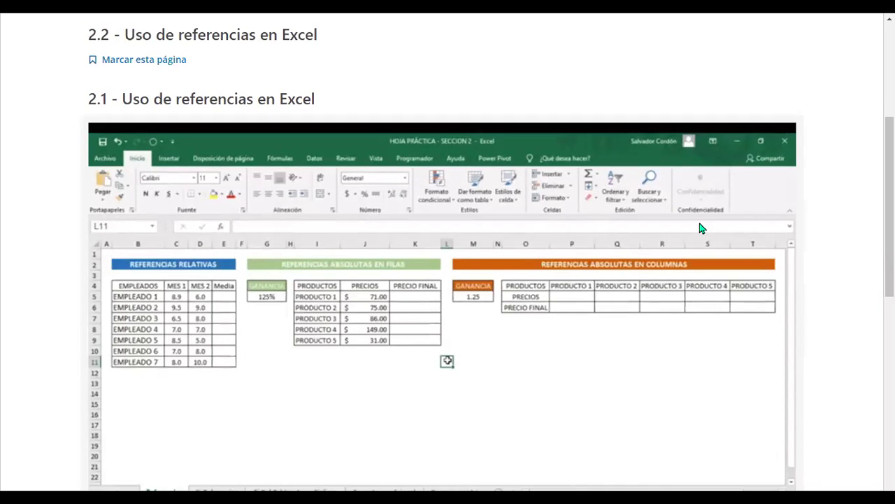
{"action": "mouse_move", "coordinate": [451, 315]}
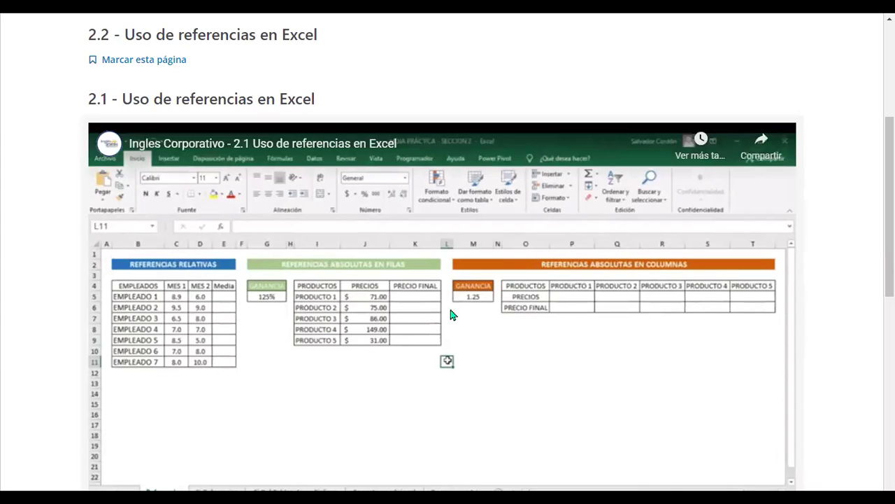
{"action": "scroll", "coordinate": [215, 464], "scroll_direction": "down", "scroll_amount": 2}
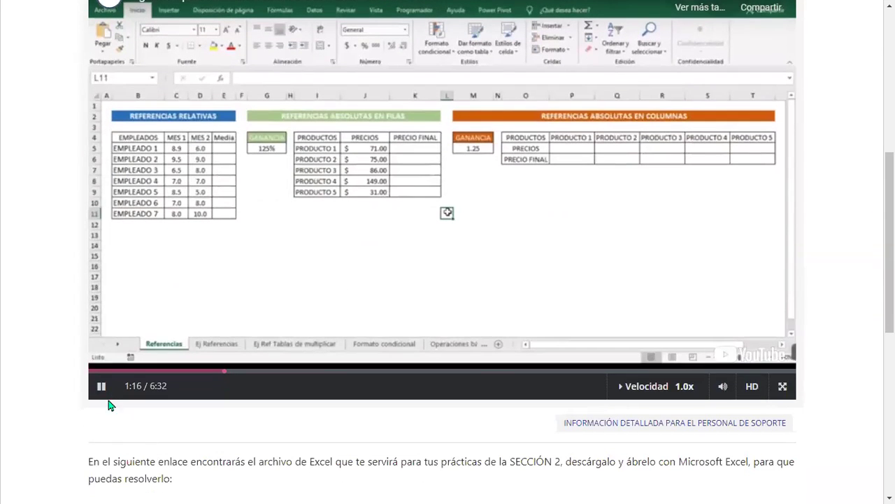
{"action": "left_click", "coordinate": [100, 386]}
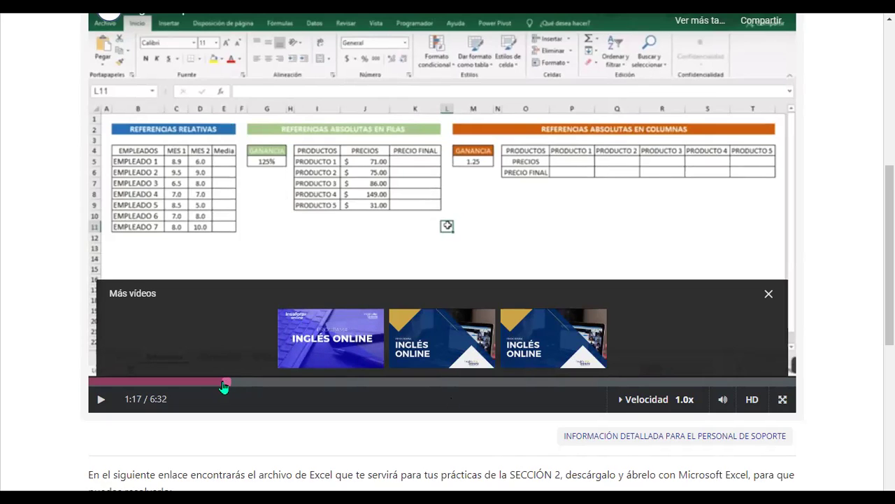
{"action": "scroll", "coordinate": [210, 382], "scroll_direction": "down", "scroll_amount": 1}
{"action": "mouse_move", "coordinate": [210, 383]}
{"action": "left_mouse_down"}
{"action": "mouse_move", "coordinate": [94, 387]}
{"action": "mouse_move", "coordinate": [91, 370]}
{"action": "left_mouse_up"}
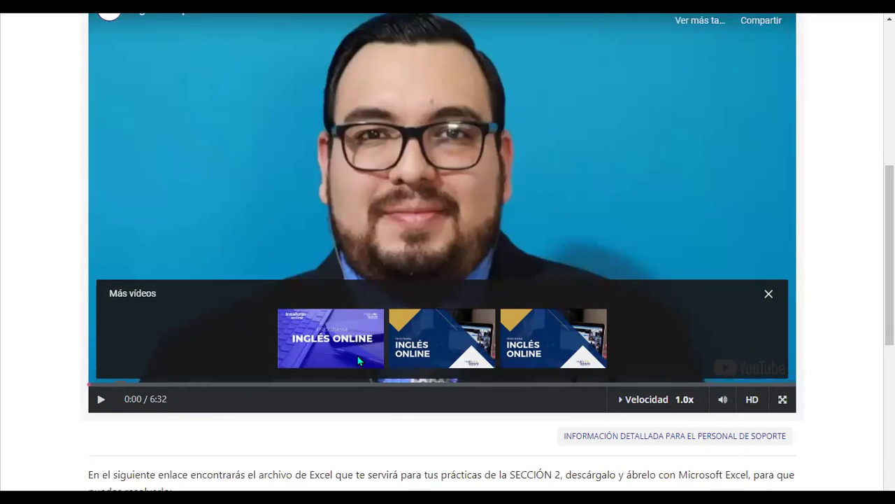
- Play the tutorial video, skip ahead a few seconds, and pause it at 2:36
{"action": "left_click", "coordinate": [100, 400]}
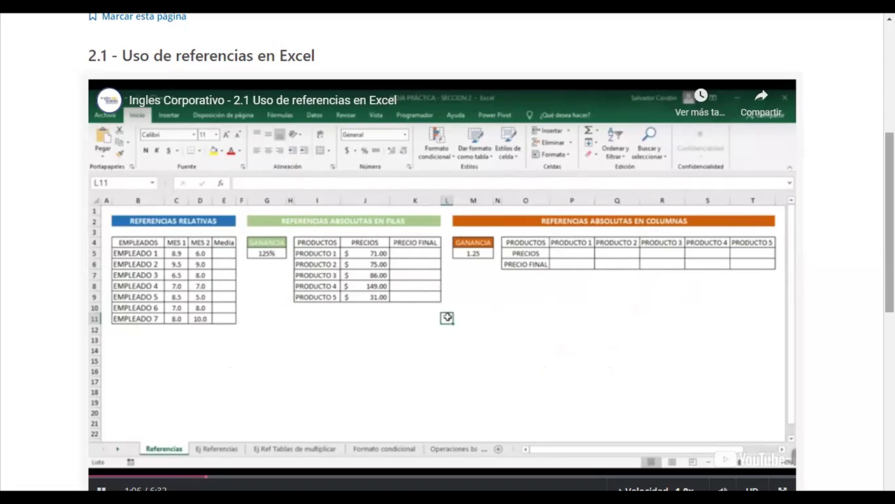
{"action": "key", "text": "Right"}
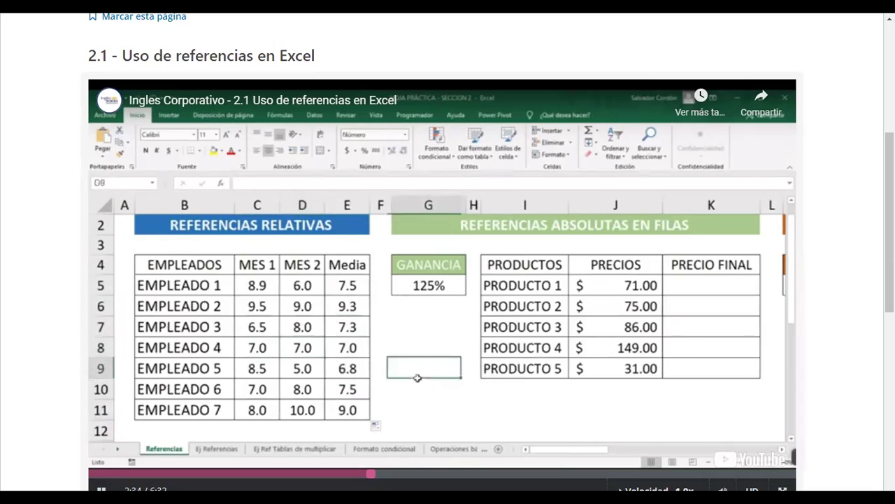
{"action": "left_click", "coordinate": [230, 371]}
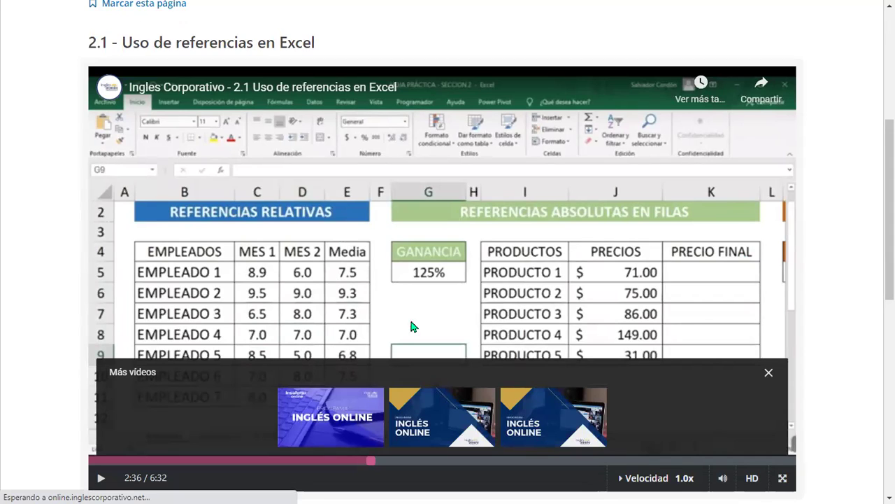
{"action": "scroll", "coordinate": [849, 195], "scroll_direction": "up", "scroll_amount": 5}
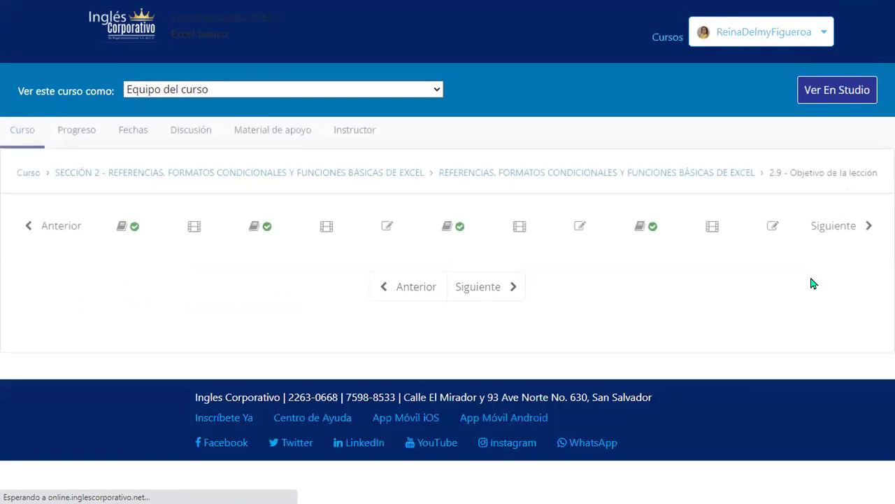
- Return to unit 2.2 Uso de referencias en Excel from the unit navigation bar
{"action": "scroll", "coordinate": [713, 288], "scroll_direction": "down", "scroll_amount": 1}
{"action": "scroll", "coordinate": [665, 287], "scroll_direction": "down", "scroll_amount": 3}
{"action": "scroll", "coordinate": [657, 292], "scroll_direction": "up", "scroll_amount": 2}
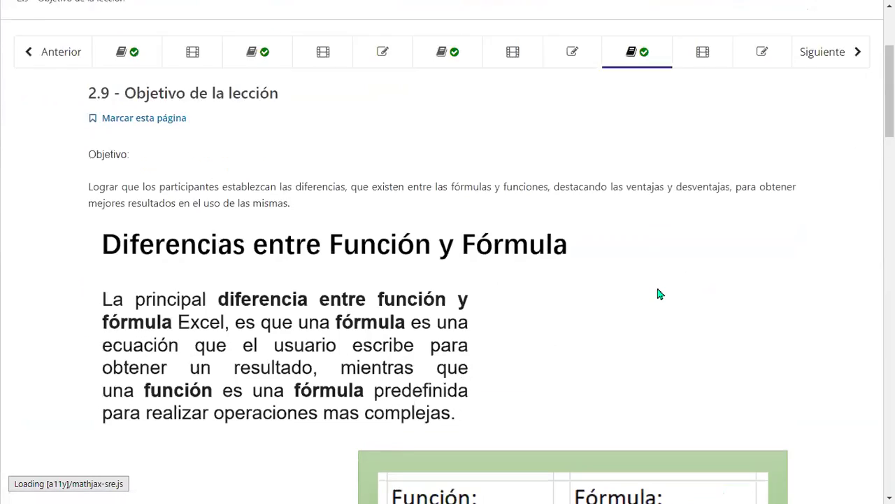
{"action": "left_click", "coordinate": [192, 120]}
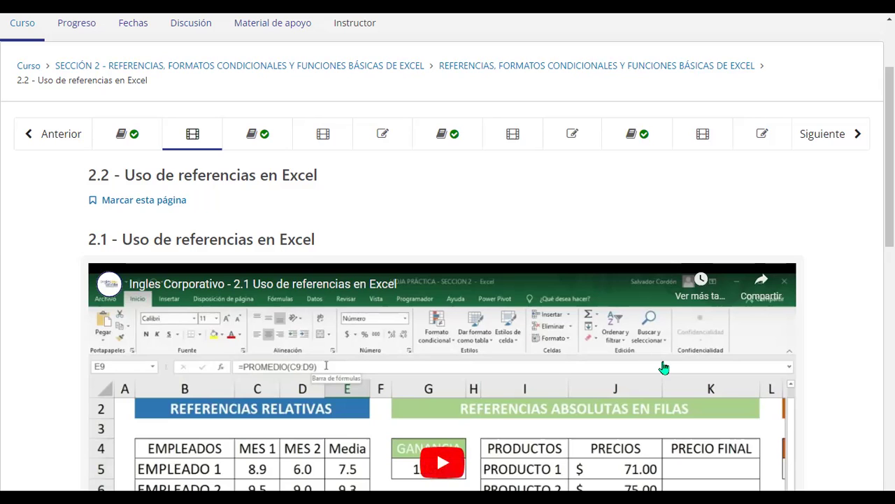
- Resume the unit 2.2 video from the PRECIO FINAL formula in cell K5
{"action": "scroll", "coordinate": [662, 366], "scroll_direction": "down", "scroll_amount": 3}
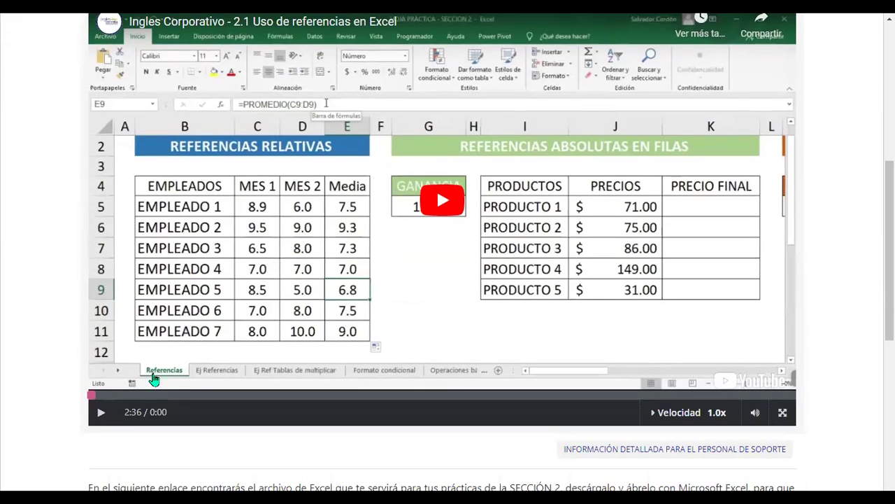
{"action": "left_click", "coordinate": [443, 219]}
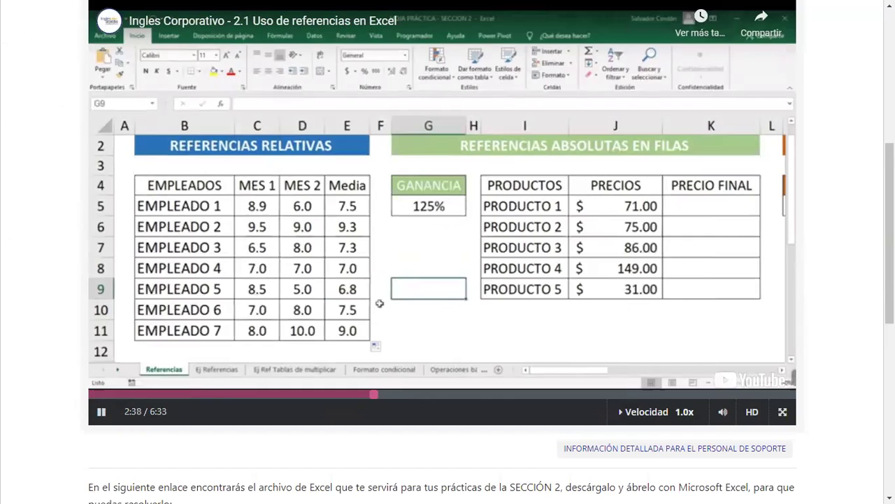
{"action": "scroll", "coordinate": [448, 280], "scroll_direction": "up", "scroll_amount": 1}
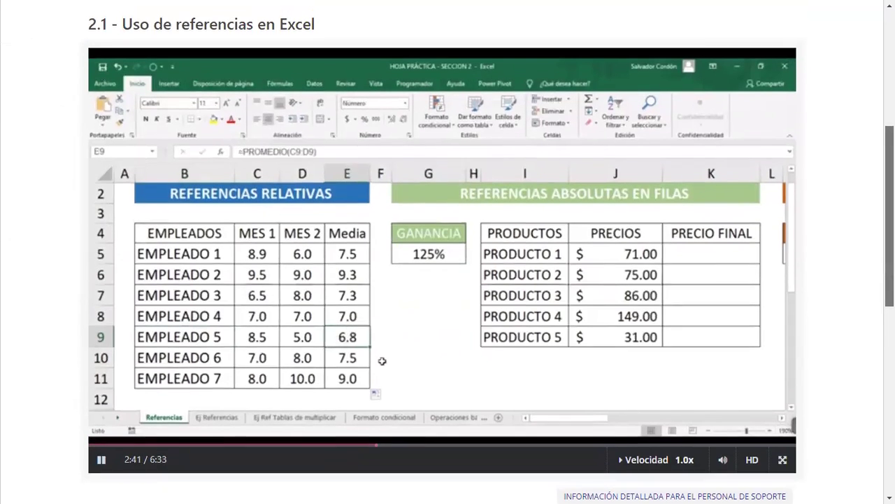
{"action": "scroll", "coordinate": [448, 280], "scroll_direction": "up", "scroll_amount": 1}
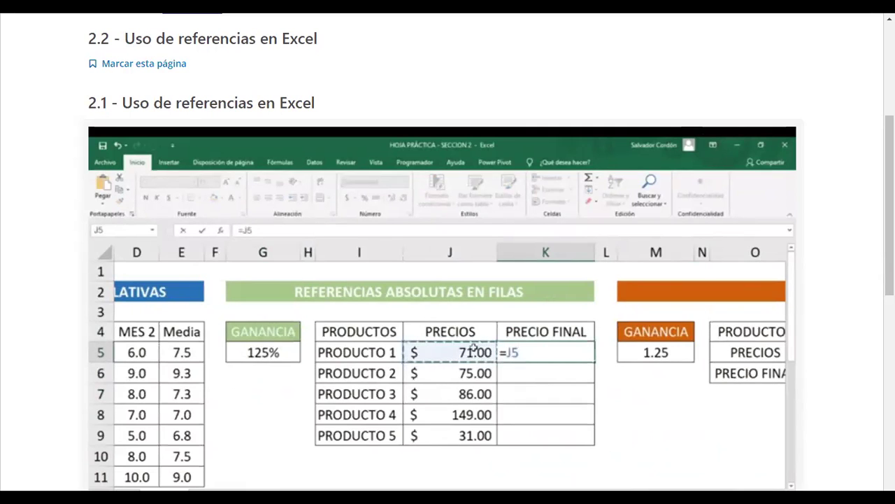
- Watch the references video through to 6:32 of 6:33
{"action": "mouse_move", "coordinate": [517, 306]}
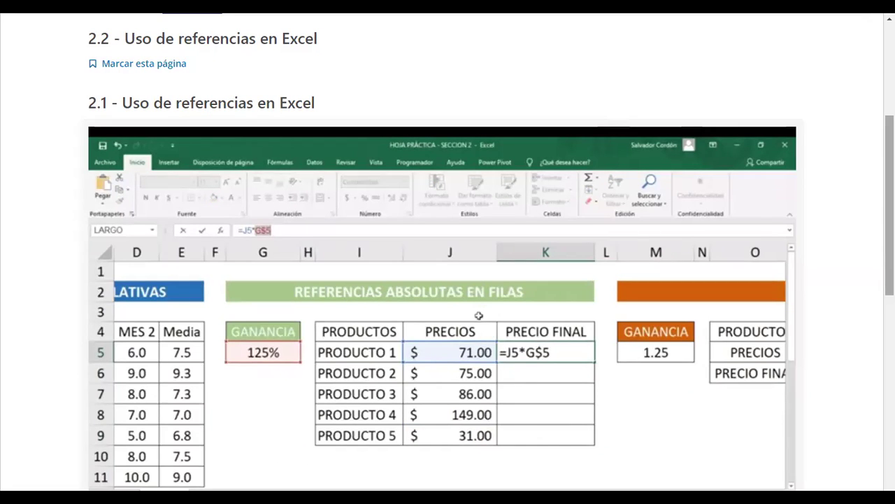
{"action": "scroll", "coordinate": [859, 308], "scroll_direction": "down", "scroll_amount": 1}
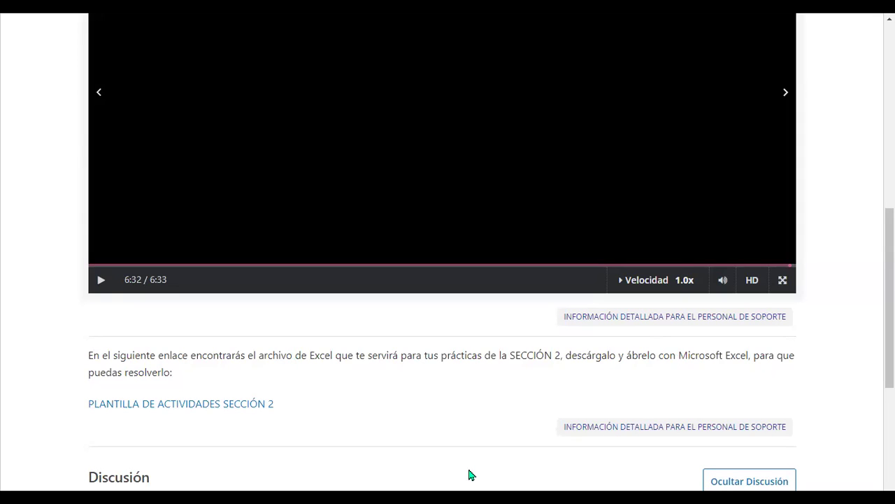
- Open the Velocidad speed menu and scroll to the PLANTILLA DE ACTIVIDADES SECCIÓN 2 link
{"action": "left_click", "coordinate": [633, 280]}
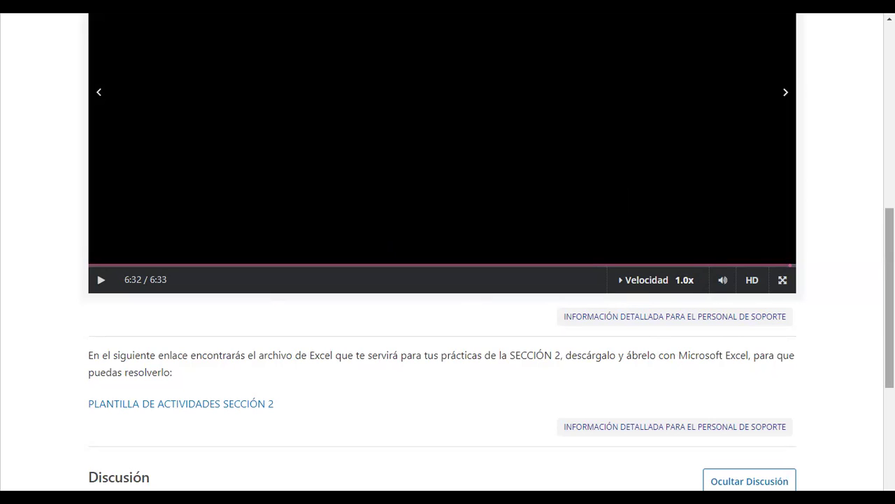
{"action": "scroll", "coordinate": [707, 330], "scroll_direction": "up", "scroll_amount": 2}
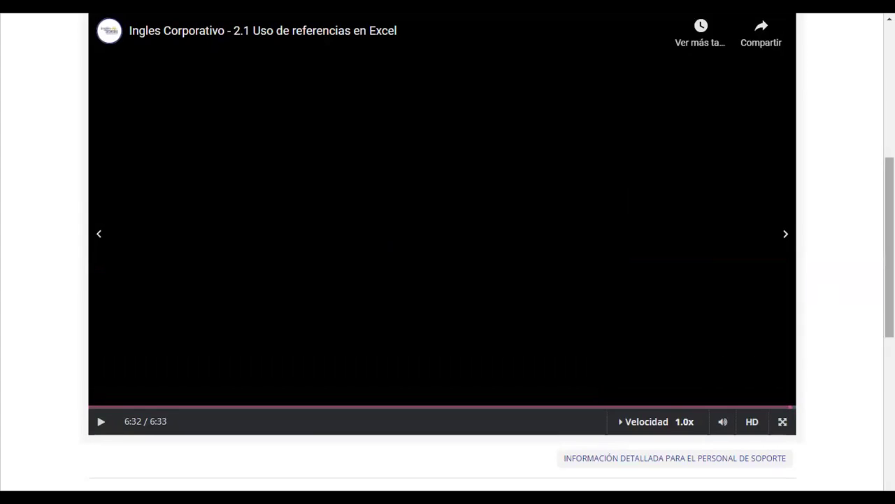
{"action": "scroll", "coordinate": [847, 315], "scroll_direction": "down", "scroll_amount": 3}
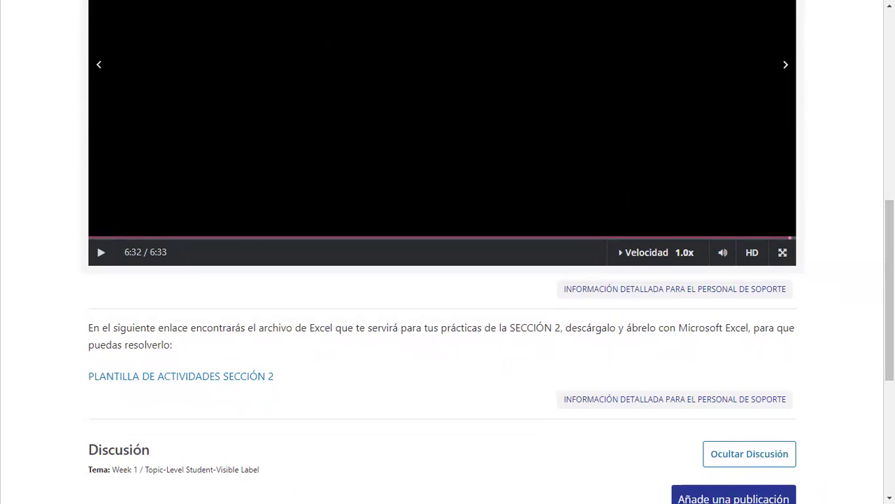
{"action": "scroll", "coordinate": [448, 280], "scroll_direction": "up", "scroll_amount": 1}
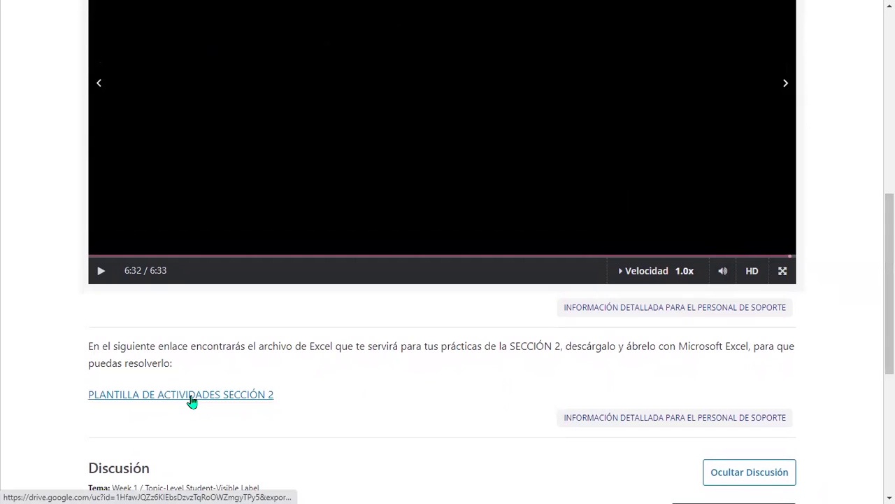
{"action": "scroll", "coordinate": [448, 279], "scroll_direction": "up", "scroll_amount": 2}
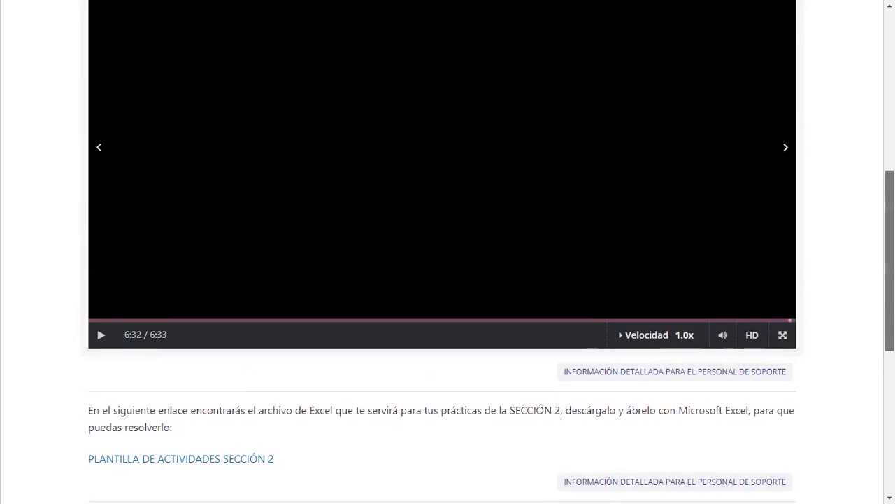
{"action": "scroll", "coordinate": [448, 280], "scroll_direction": "up", "scroll_amount": 3}
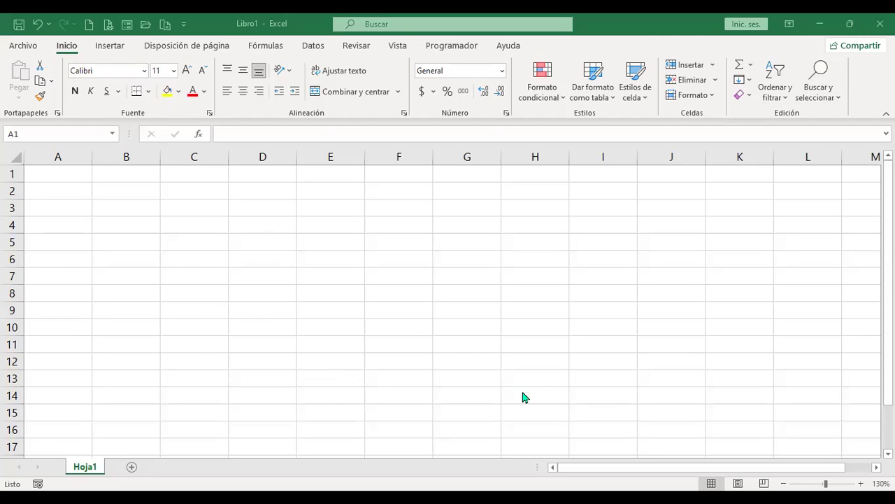
{"action": "left_click", "coordinate": [73, 172]}
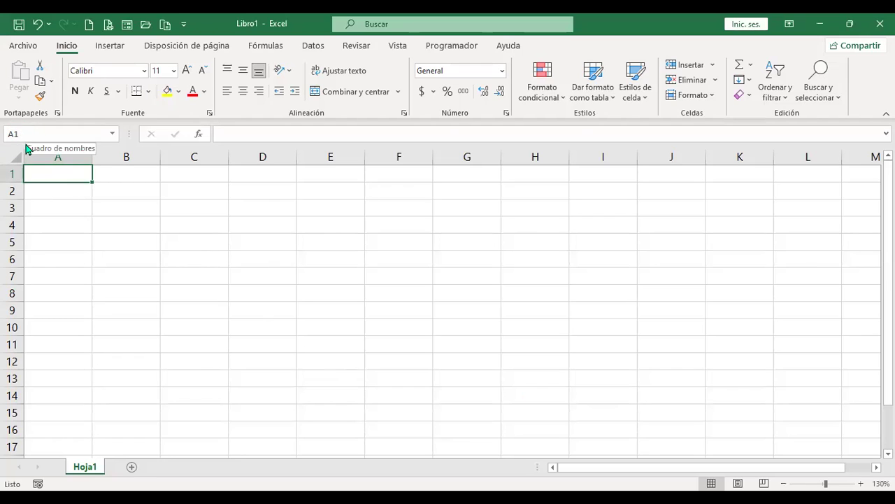
{"action": "left_click", "coordinate": [402, 235]}
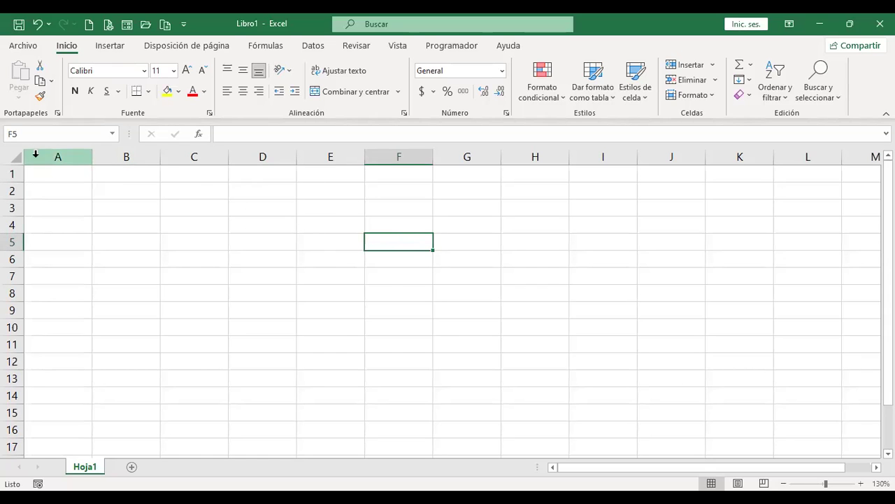
{"action": "left_click", "coordinate": [664, 359]}
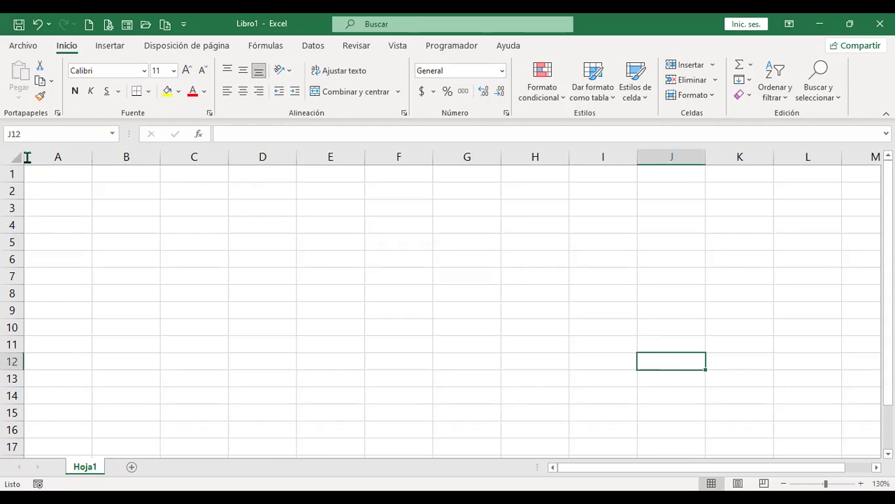
{"action": "left_click", "coordinate": [144, 372]}
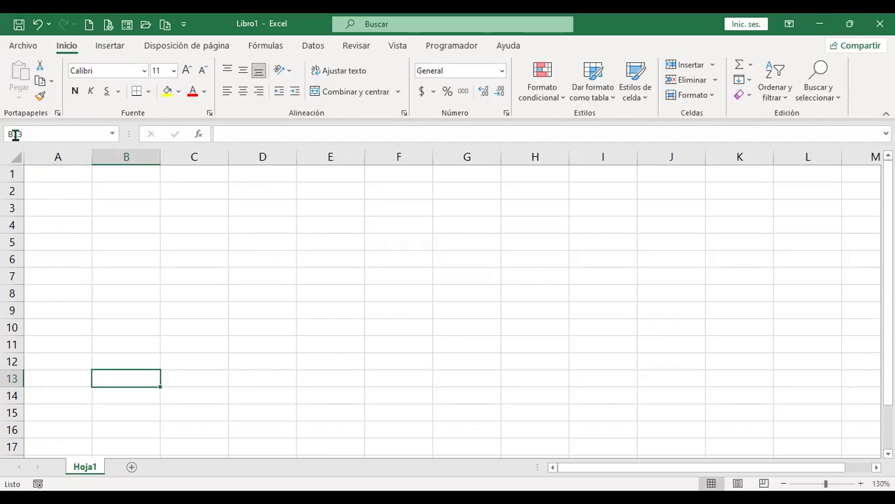
{"action": "left_click", "coordinate": [70, 174]}
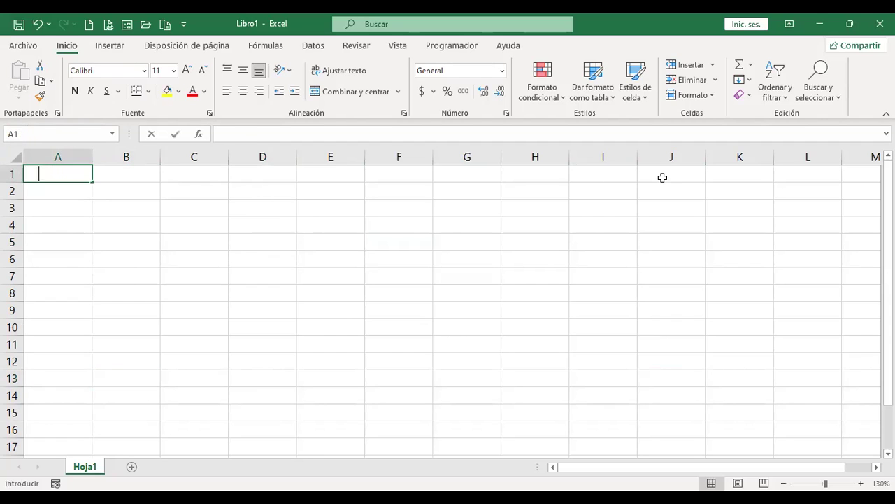
- Enter 'Referencia relativa' in A1, 'B1' in B1 and 'Referencia absoluta' in A2
{"action": "type", "text": "Referencia relativa"}
{"action": "key", "text": "Return"}
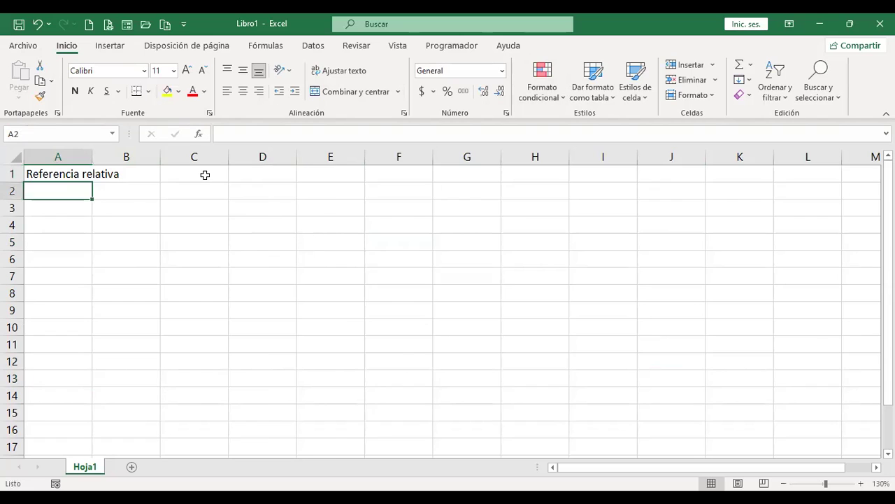
{"action": "type", "text": "B1"}
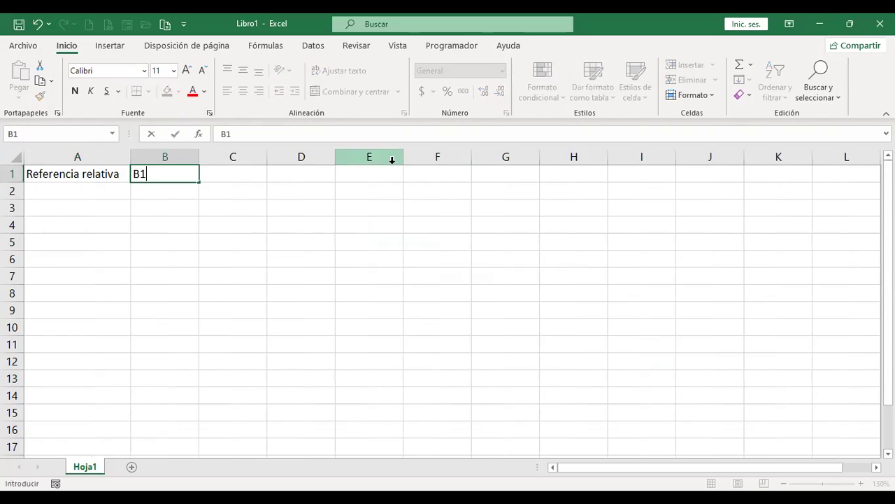
{"action": "key", "text": "Return"}
{"action": "type", "text": "Referencia"}
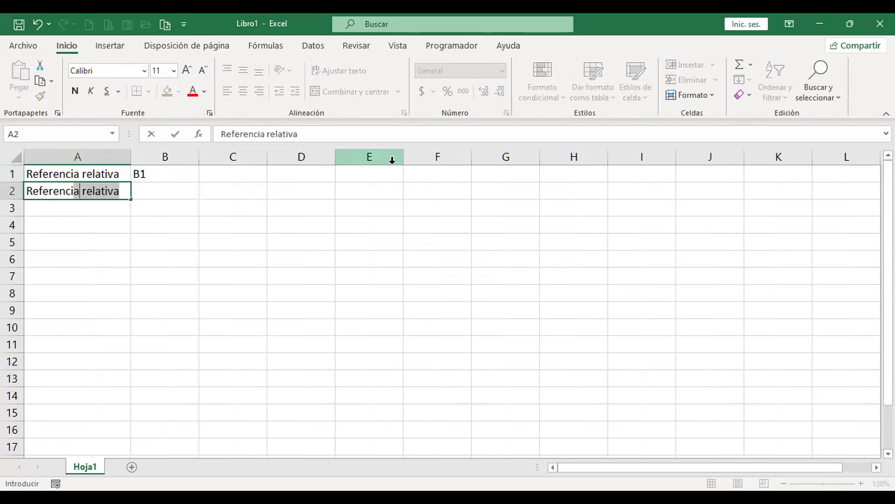
{"action": "type", "text": " absoluta"}
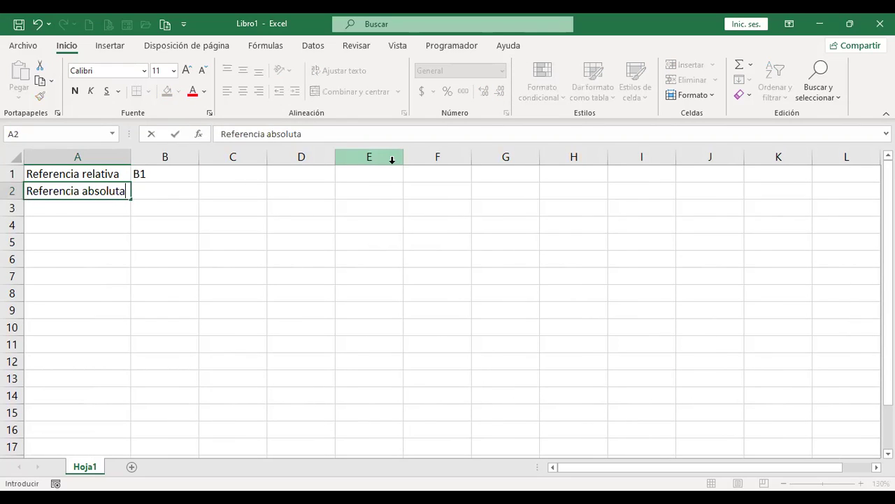
{"action": "key", "text": "Return"}
- Start a formula with = in cell B2, clearing the mistyped B12
{"action": "key", "text": "Up"}
{"action": "key", "text": "Right"}
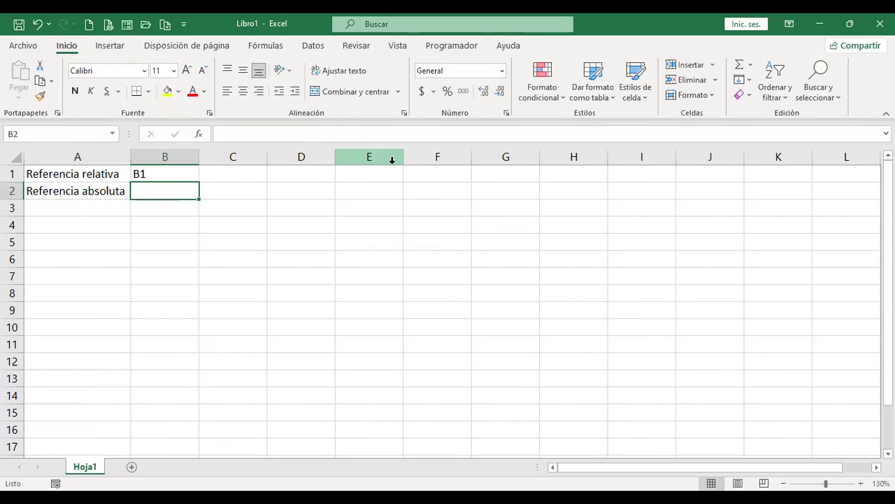
{"action": "type", "text": "B1"}
{"action": "type", "text": "2"}
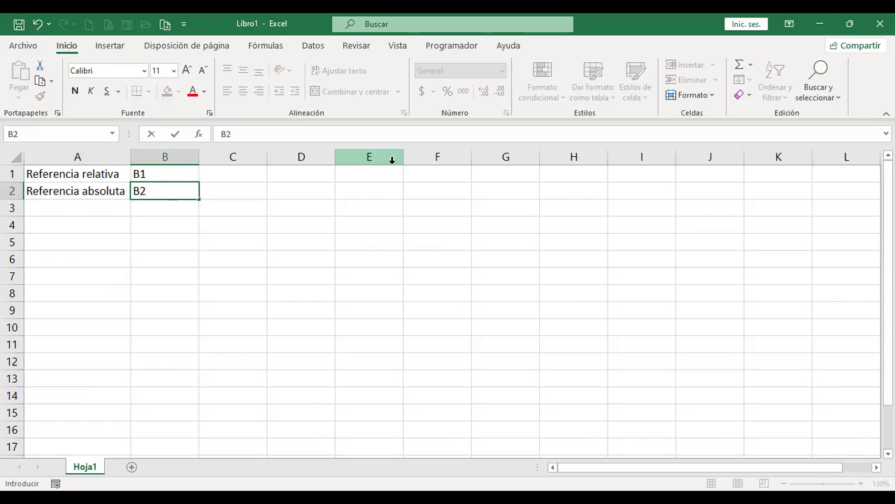
{"action": "key", "text": "BackSpace"}
{"action": "key", "text": "BackSpace"}
{"action": "type", "text": "="}
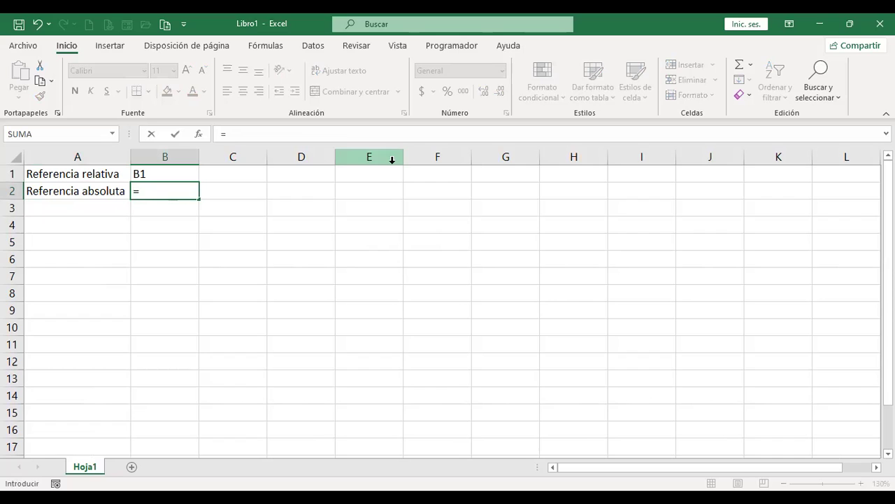
- Finish B2 as the absolute formula =$B$1 using F4, then reselect B2 to check it
{"action": "left_click", "coordinate": [163, 174]}
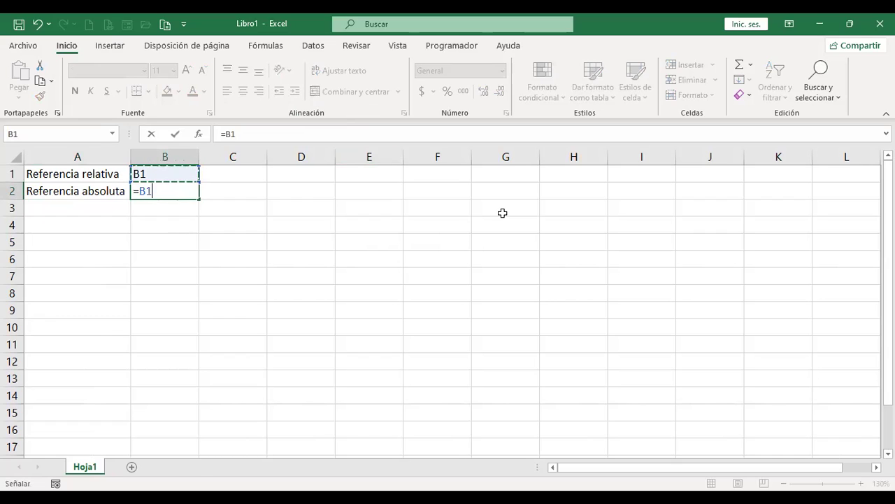
{"action": "key", "text": "F4"}
{"action": "key", "text": "Return"}
{"action": "key", "text": "Up"}
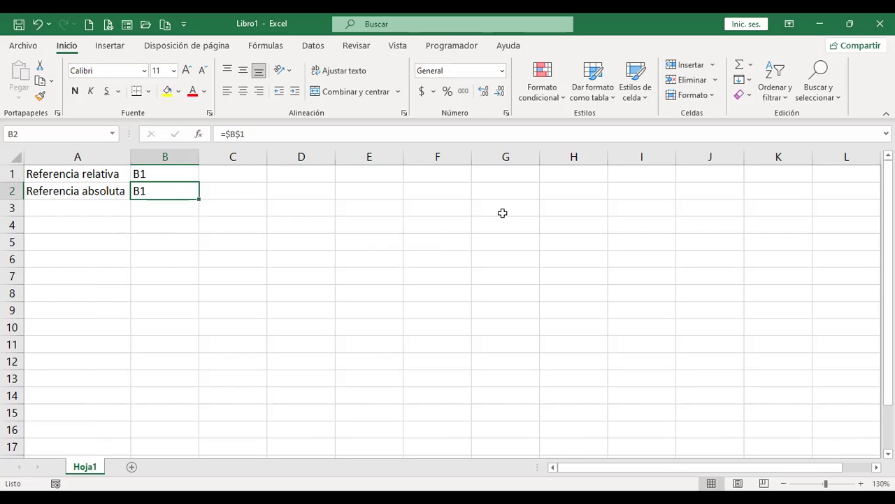
{"action": "type", "text": "="}
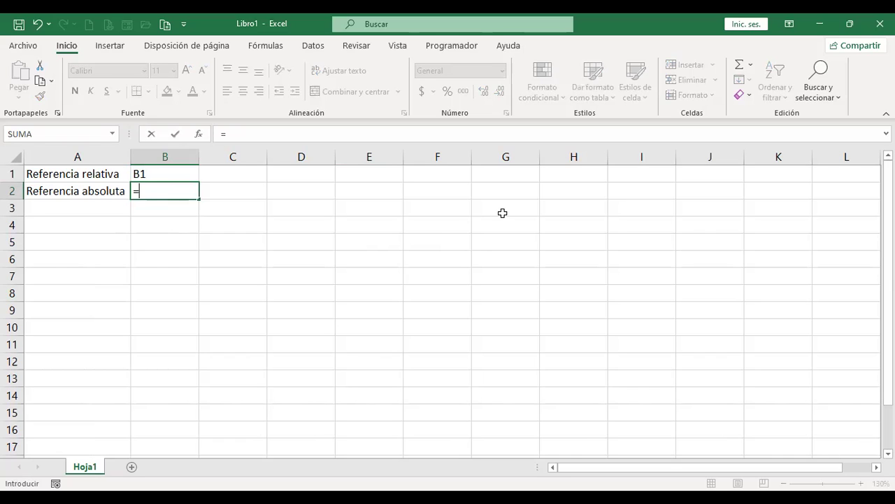
{"action": "type", "text": "$"}
{"action": "type", "text": "B"}
{"action": "type", "text": "$"}
{"action": "type", "text": "4"}
{"action": "key", "text": "BackSpace"}
{"action": "type", "text": "1"}
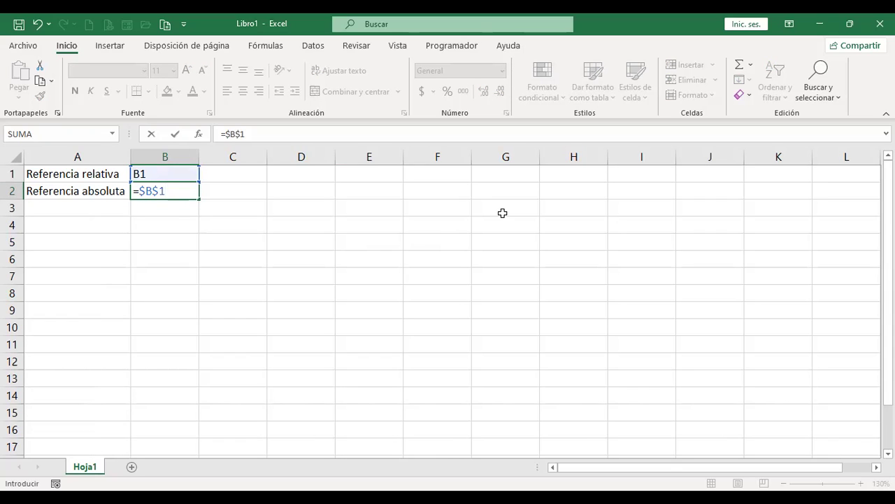
{"action": "key", "text": "Return"}
{"action": "key", "text": "Up"}
{"action": "key", "text": "Up"}
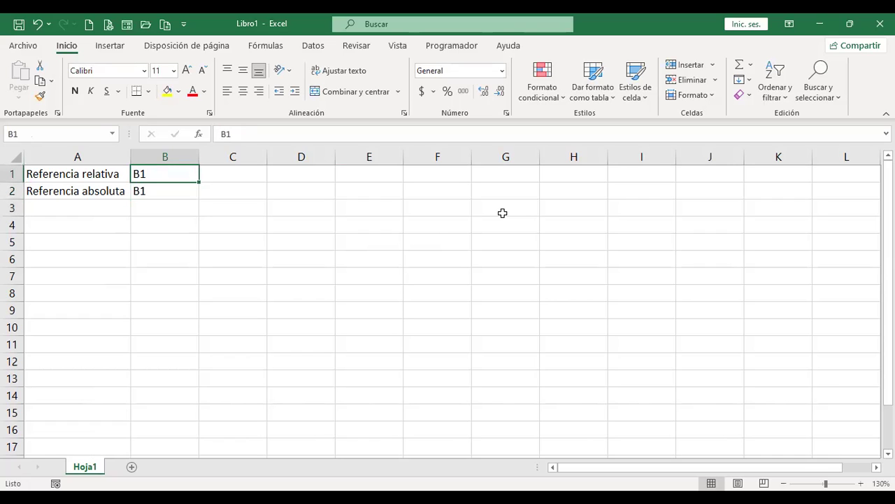
- Change B1 to 'B2', then 'B4', and verify B2's =$B$1 formula now shows B4
{"action": "type", "text": "B2"}
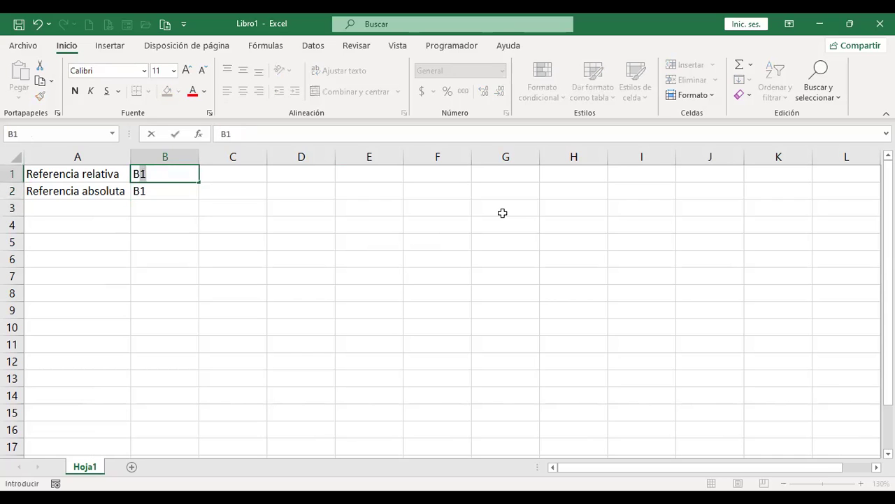
{"action": "key", "text": "Return"}
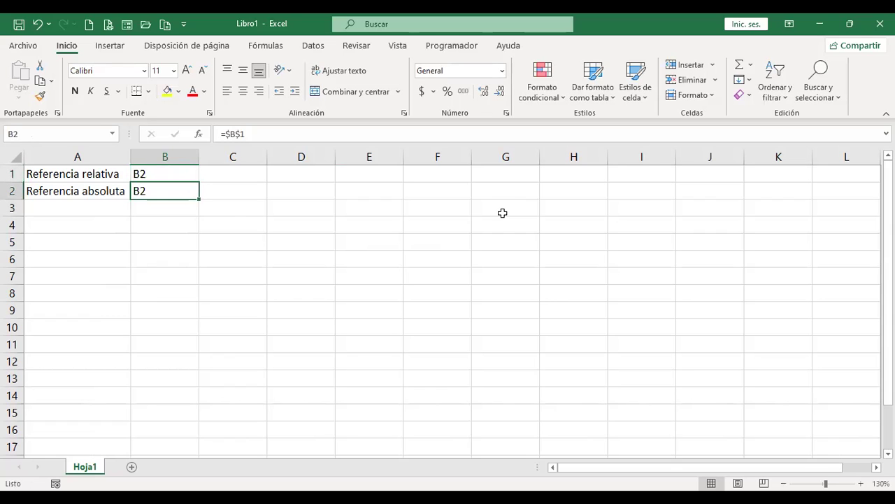
{"action": "key", "text": "Up"}
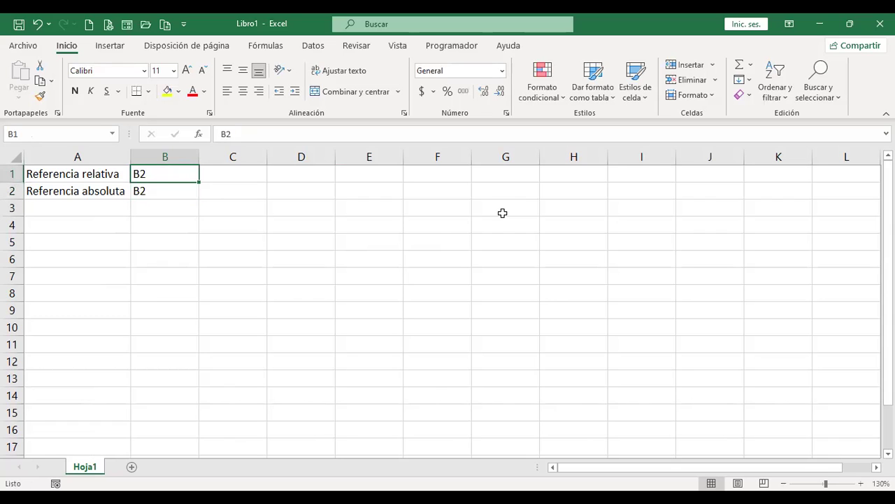
{"action": "type", "text": "B4"}
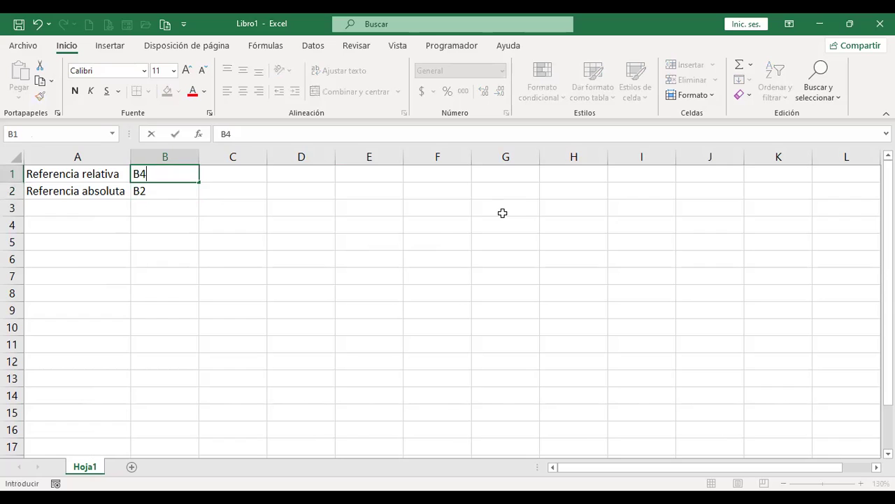
{"action": "key", "text": "Return"}
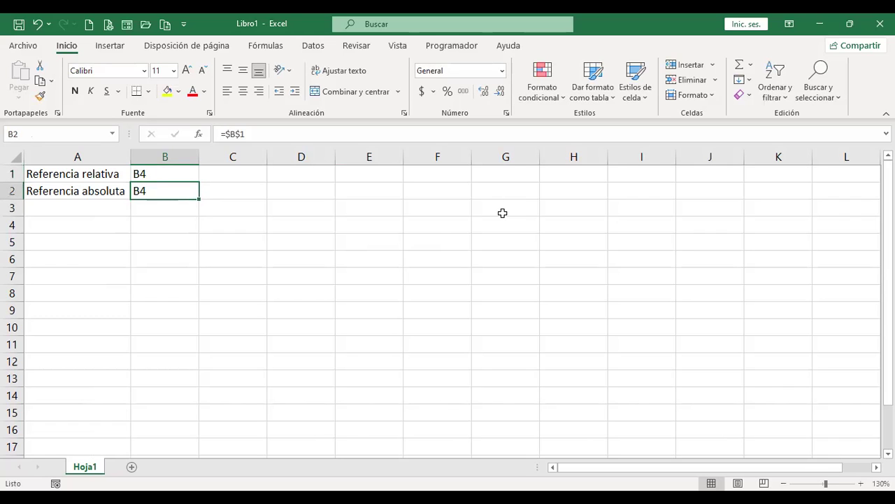
{"action": "key", "text": "F2"}
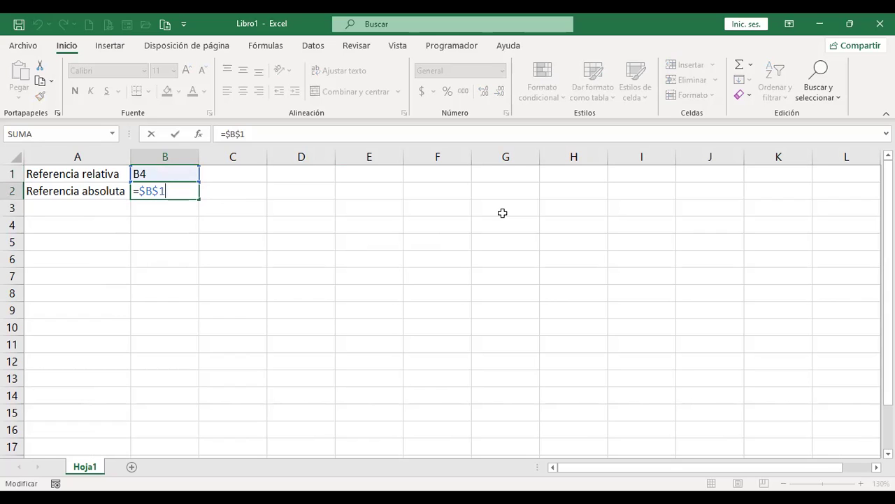
{"action": "key", "text": "Return"}
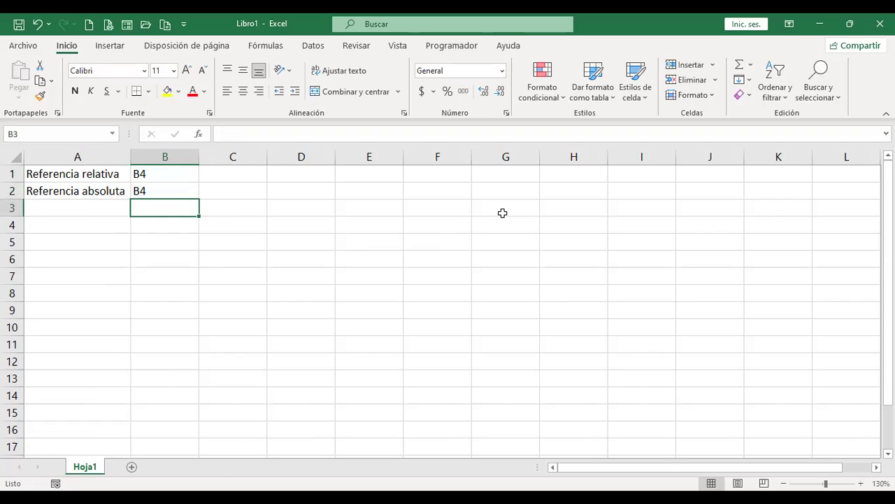
{"action": "key", "text": "Up"}
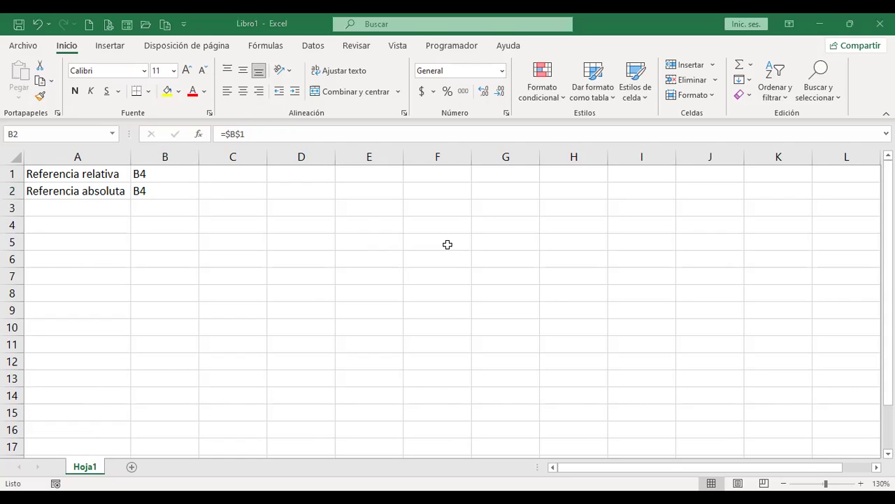
- Label cell A3 'Referenica mixta'
{"action": "key", "text": "Down"}
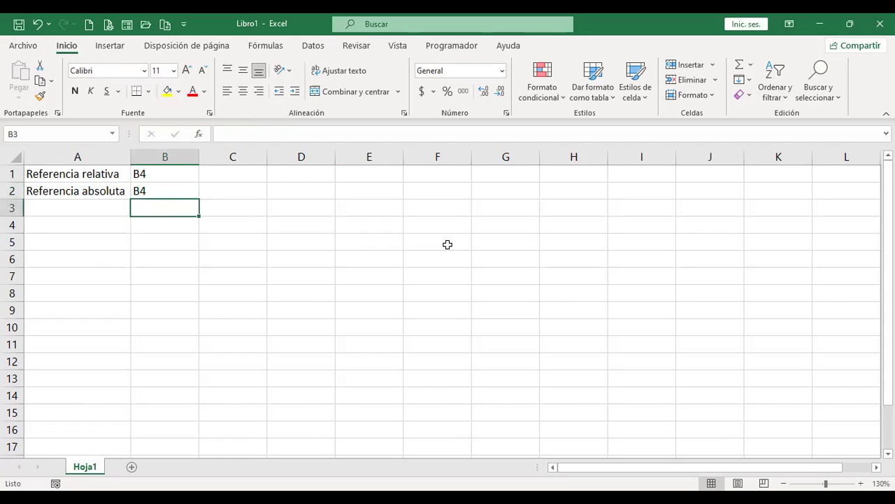
{"action": "key", "text": "Left"}
{"action": "type", "text": "Referenica mixta"}
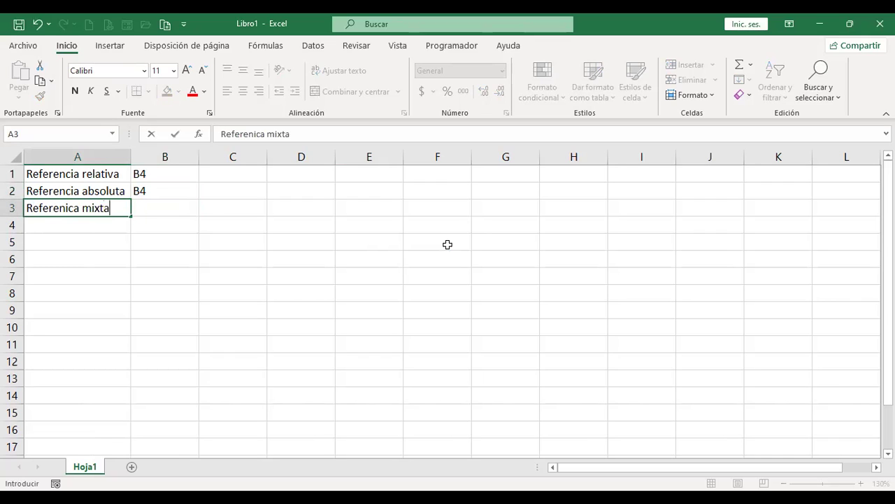
{"action": "key", "text": "Tab"}
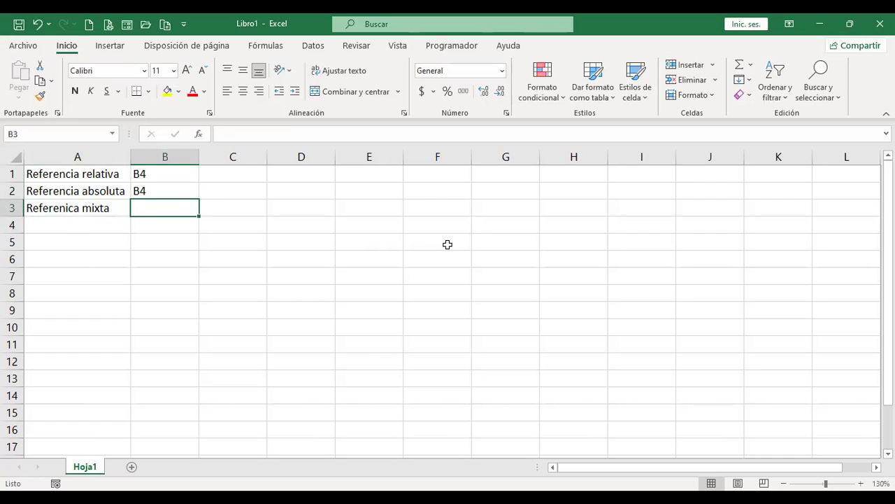
- Enter =$B4 in B3, then correct it to the mixed reference =$B1
{"action": "type", "text": "=$"}
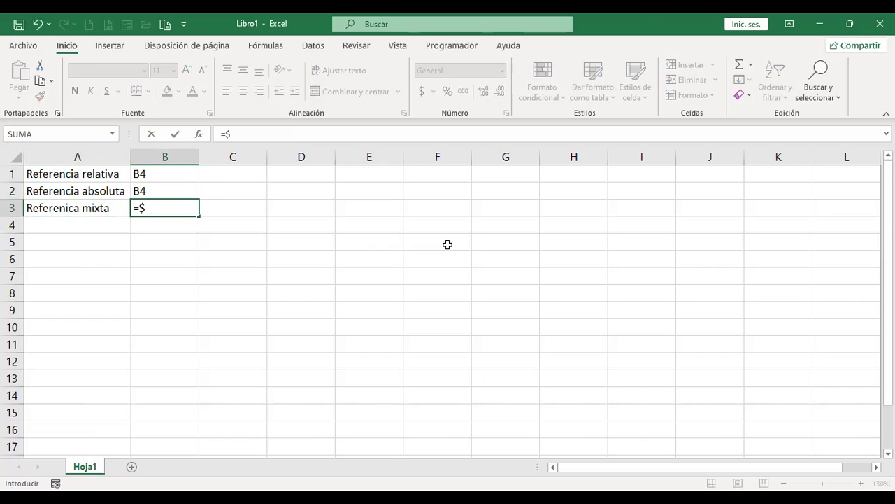
{"action": "type", "text": "B"}
{"action": "type", "text": "4"}
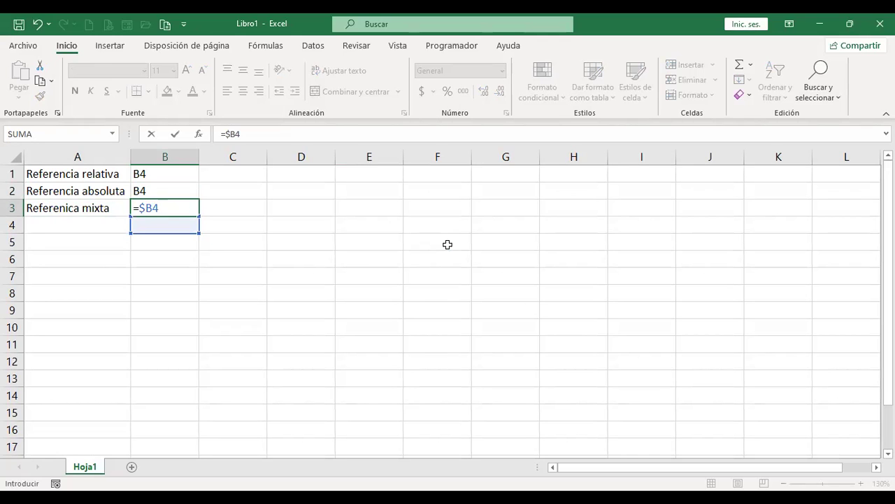
{"action": "key", "text": "Return"}
{"action": "key", "text": "Up"}
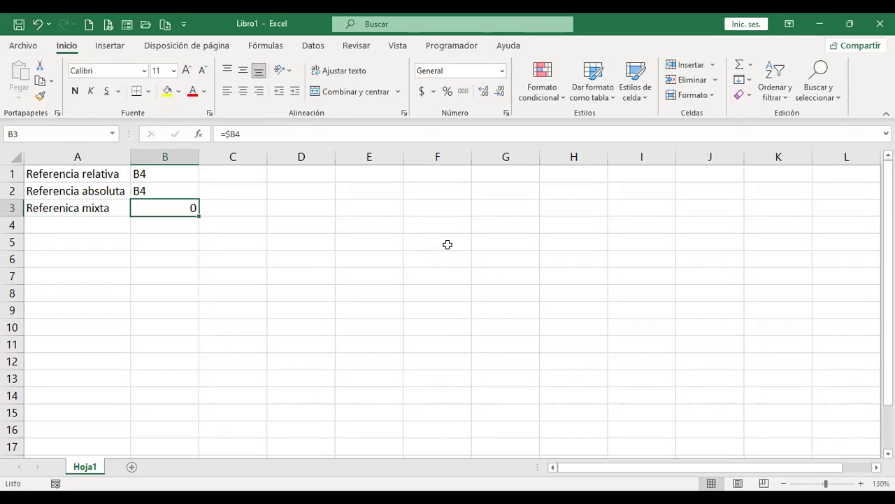
{"action": "key", "text": "F2"}
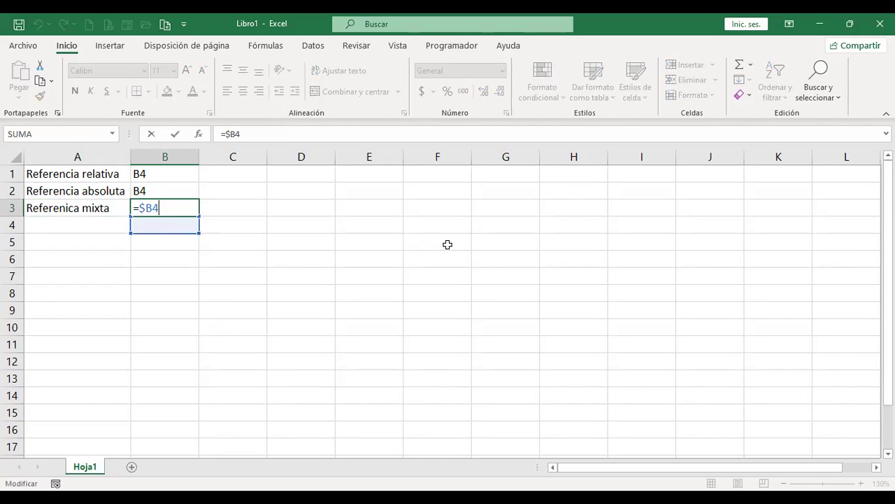
{"action": "key", "text": "BackSpace"}
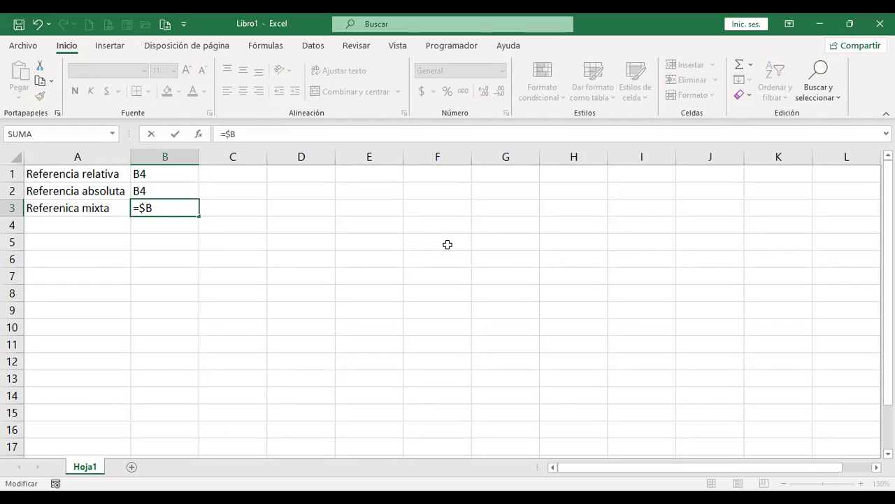
{"action": "type", "text": "1"}
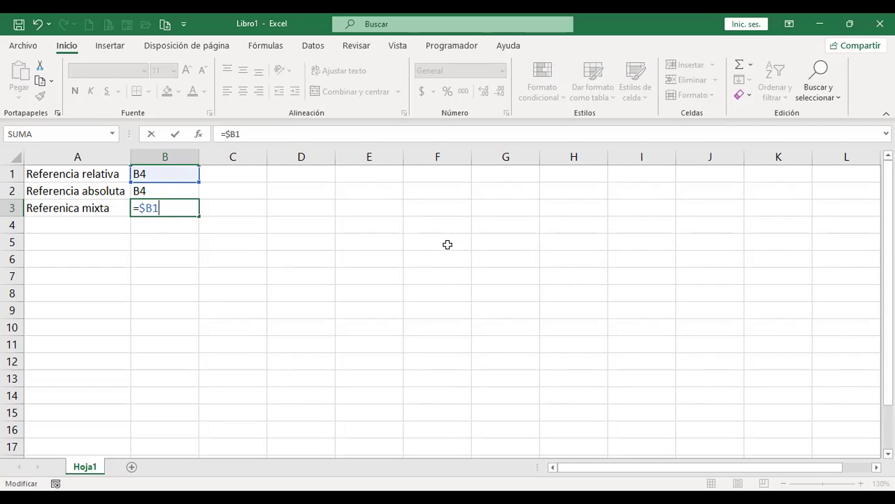
{"action": "key", "text": "Return"}
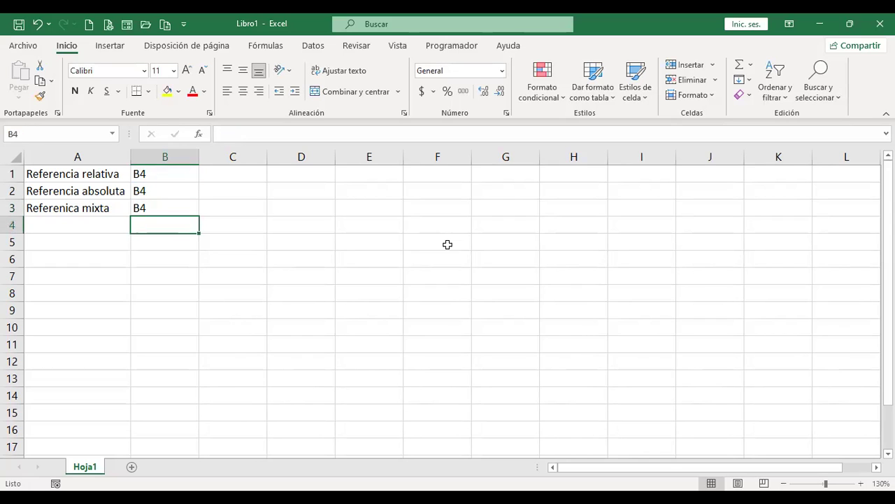
{"action": "key", "text": "Up"}
{"action": "key", "text": "F2"}
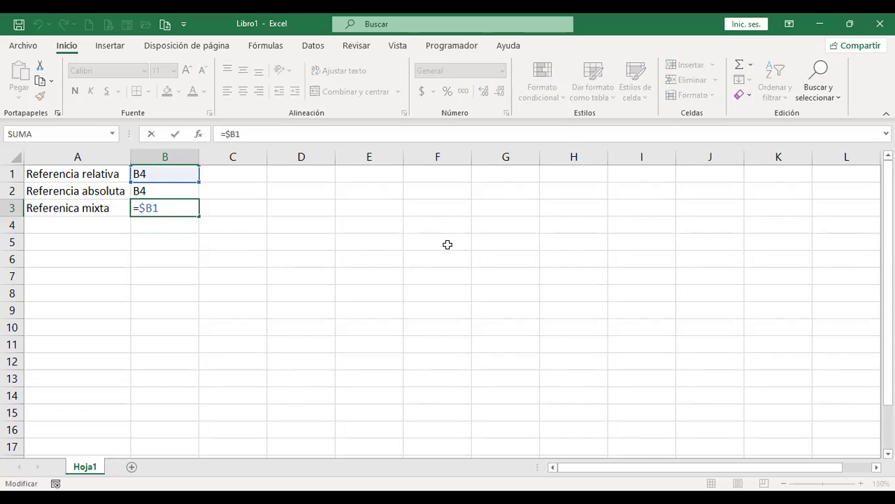
{"action": "key", "text": "Return"}
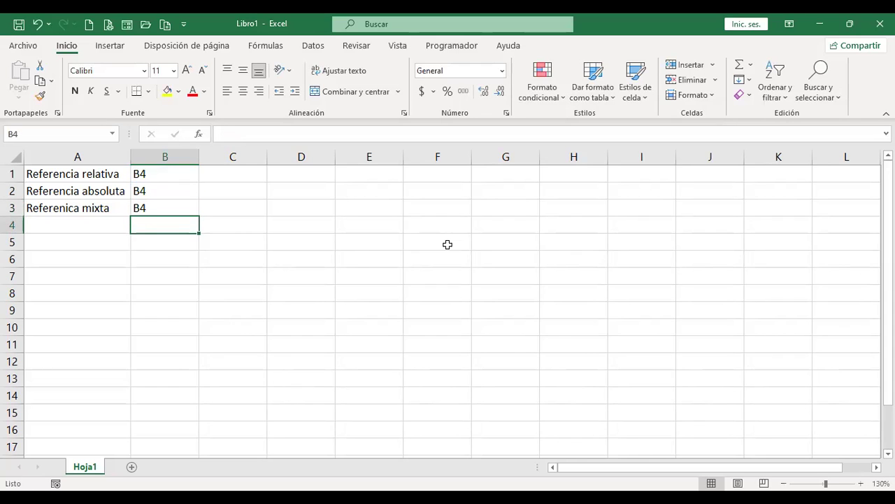
- Enter =B$1 in B4 and compare the mixed references in B3 and B4
{"action": "type", "text": "="}
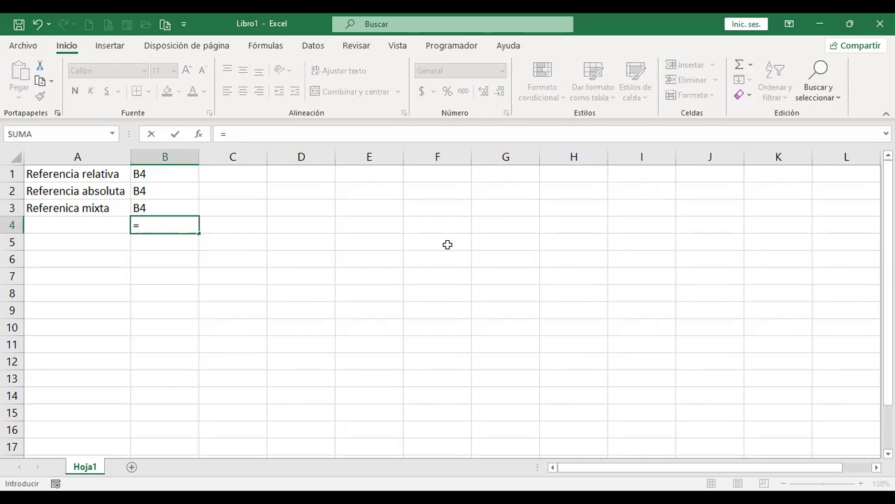
{"action": "type", "text": "B"}
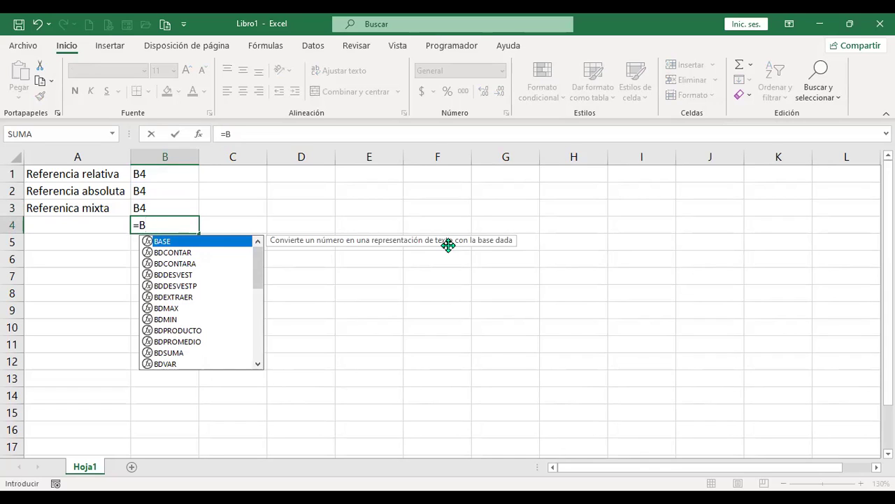
{"action": "type", "text": "$"}
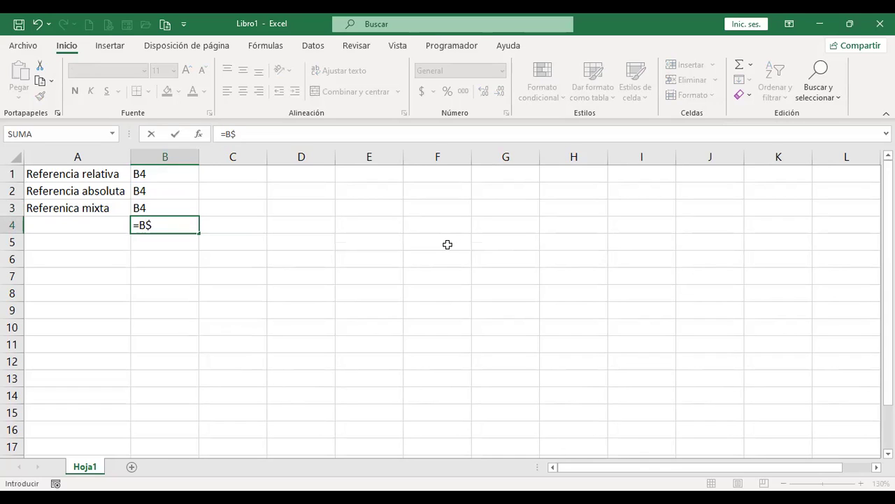
{"action": "type", "text": "1"}
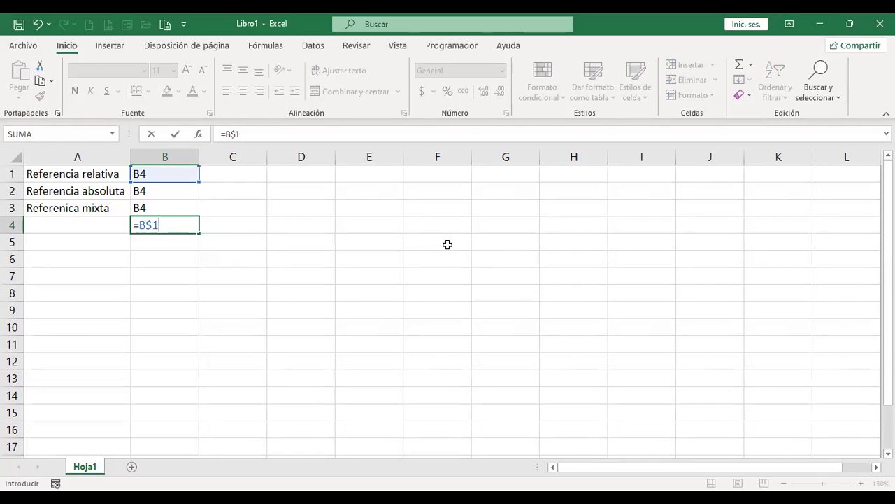
{"action": "key", "text": "Return"}
{"action": "key", "text": "Up"}
{"action": "key", "text": "Up"}
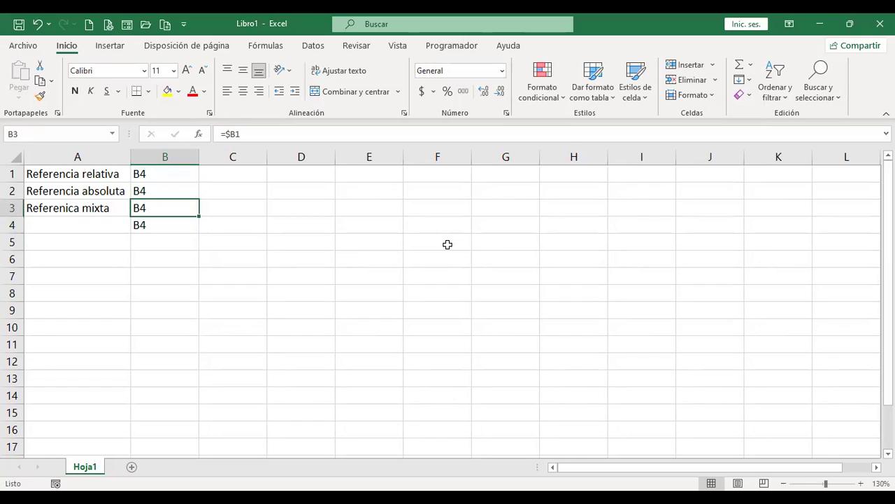
{"action": "key", "text": "F2"}
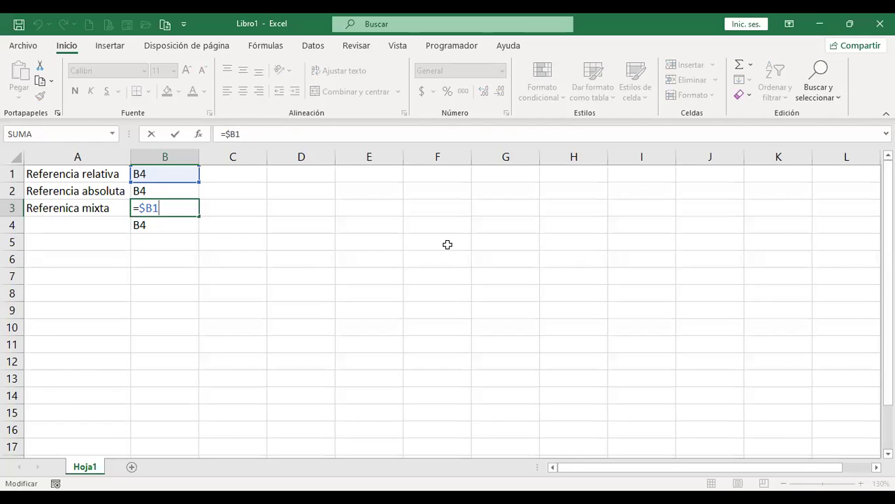
{"action": "key", "text": "Return"}
{"action": "key", "text": "F2"}
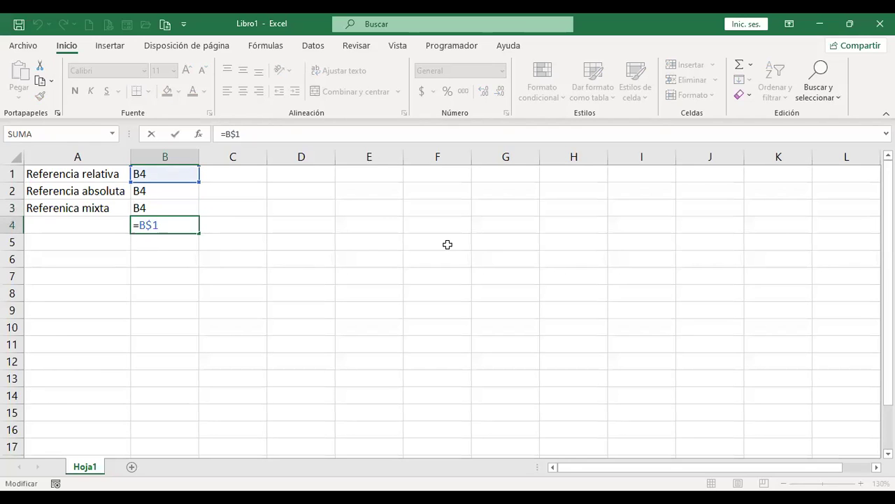
{"action": "key", "text": "Return"}
{"action": "key", "text": "Up"}
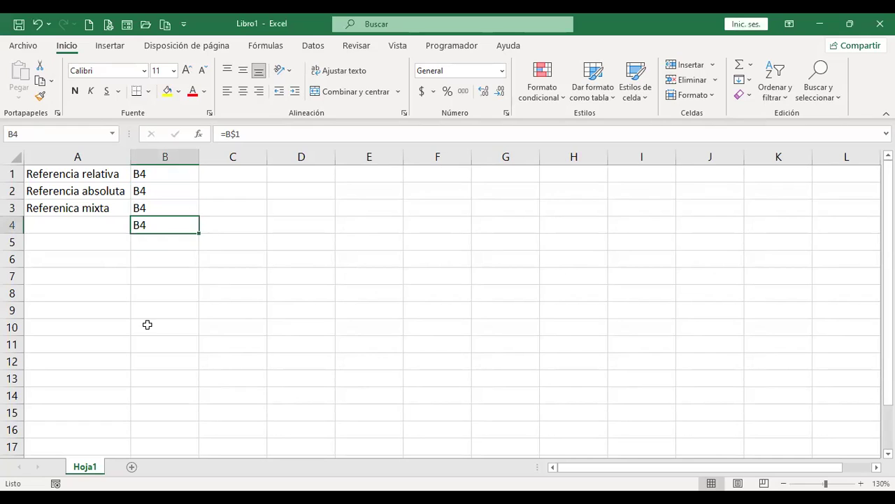
{"action": "left_click", "coordinate": [375, 328]}
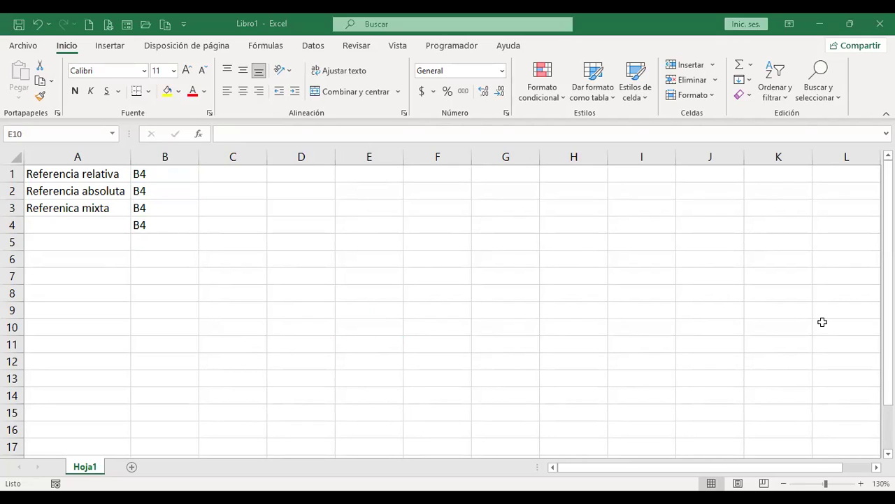
- Enter the label 'Peso a transportar (kilos)' in E10
{"action": "type", "text": "Peso a transportar "}
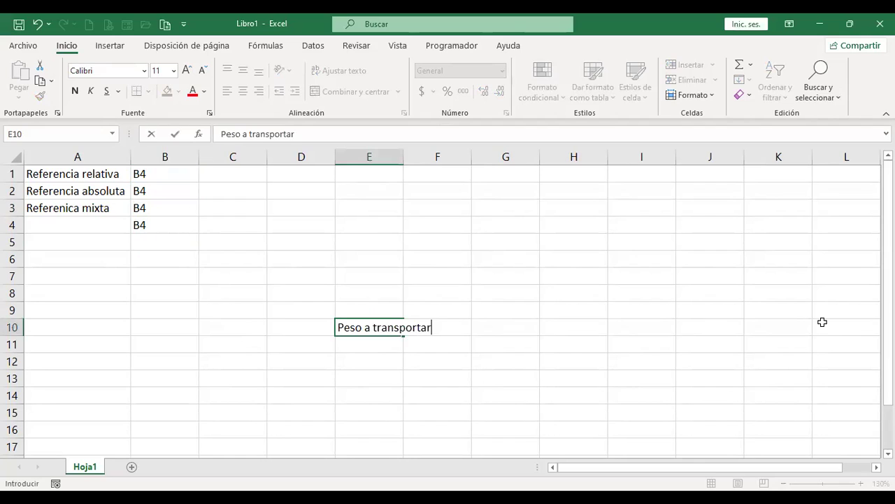
{"action": "type", "text": "(kilos)"}
{"action": "key", "text": "Return"}
{"action": "key", "text": "Up"}
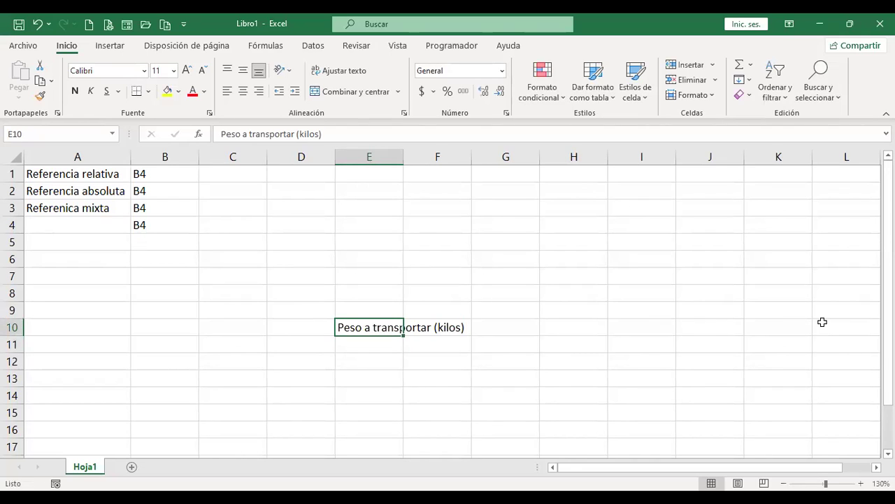
- Wrap the E10 label, widen column E, auto-fit row 10, and centre it both ways
{"action": "left_click", "coordinate": [338, 73]}
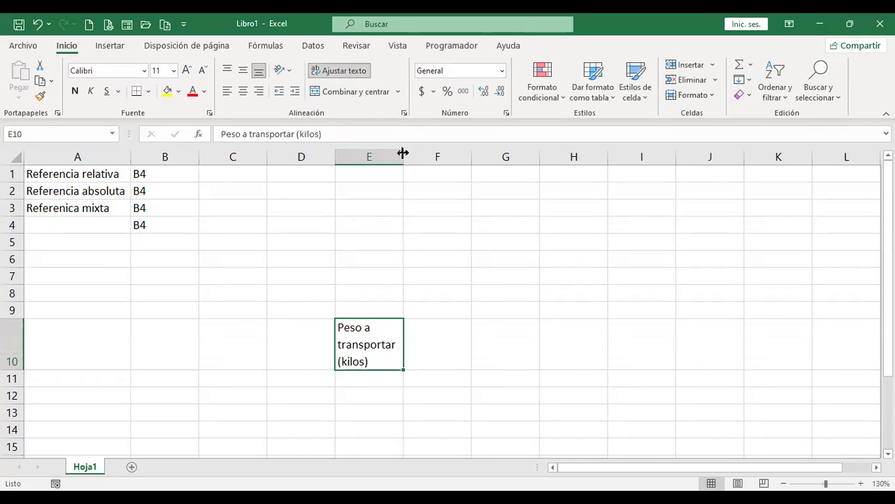
{"action": "left_click_drag", "start_coordinate": [403, 152], "coordinate": [450, 157]}
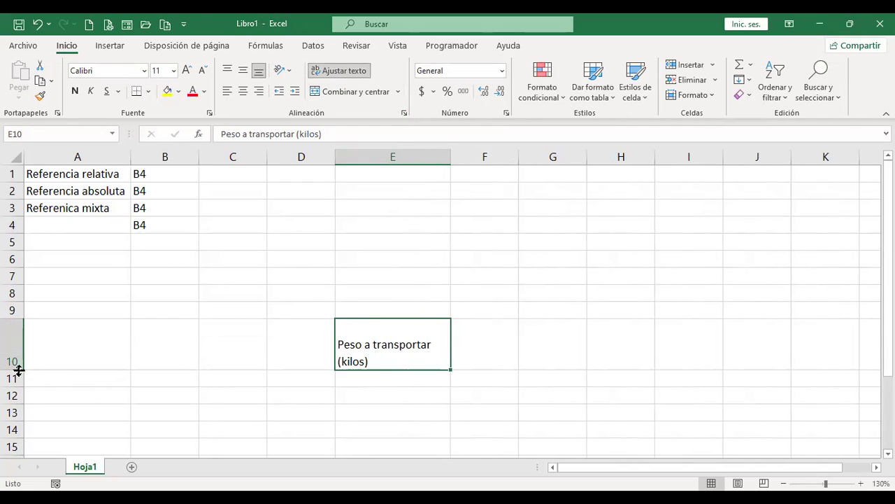
{"action": "left_click_drag", "start_coordinate": [18, 370], "coordinate": [19, 344]}
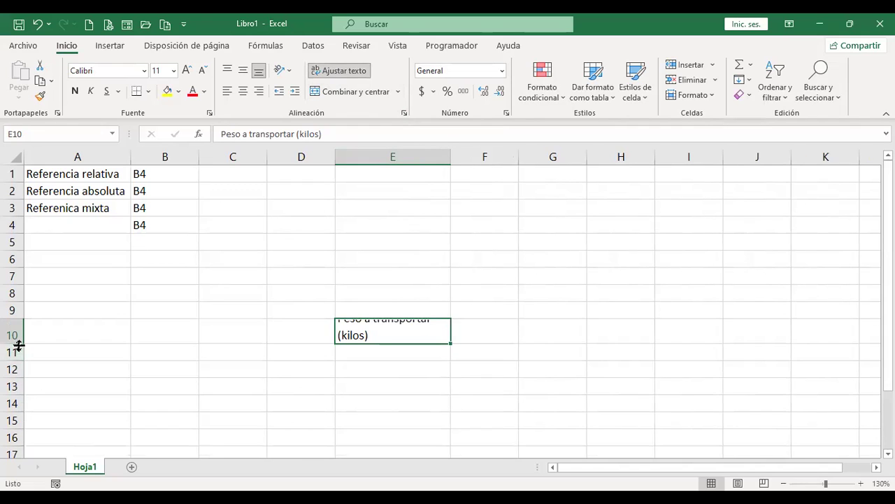
{"action": "double_click", "coordinate": [18, 344]}
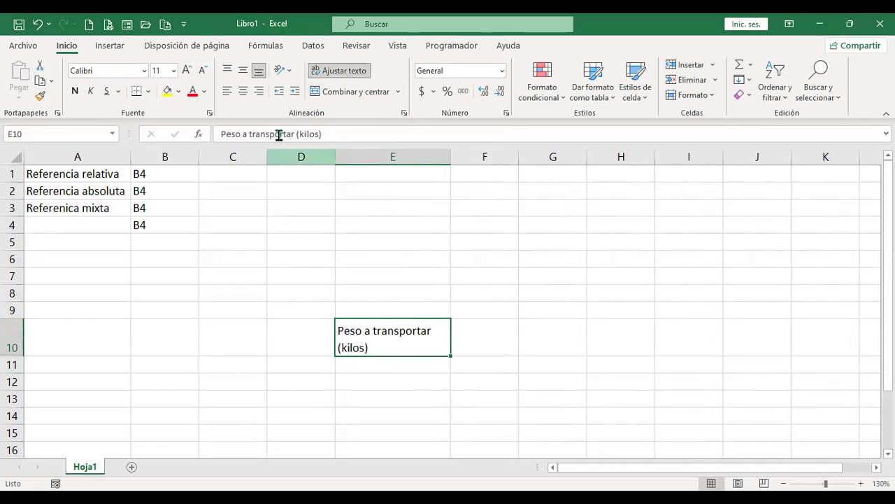
{"action": "left_click", "coordinate": [243, 92]}
{"action": "left_click", "coordinate": [242, 70]}
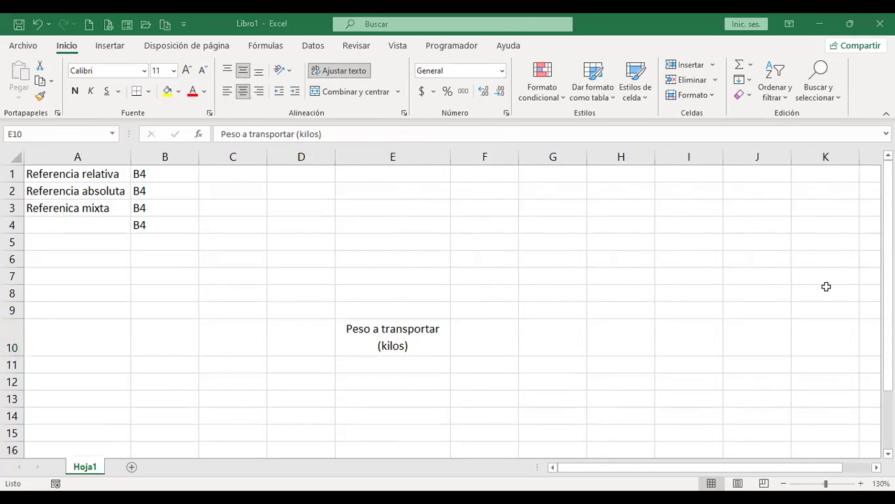
- Copy the formatted E10 label into F10 and widen column F
{"action": "key", "text": "ctrl+c"}
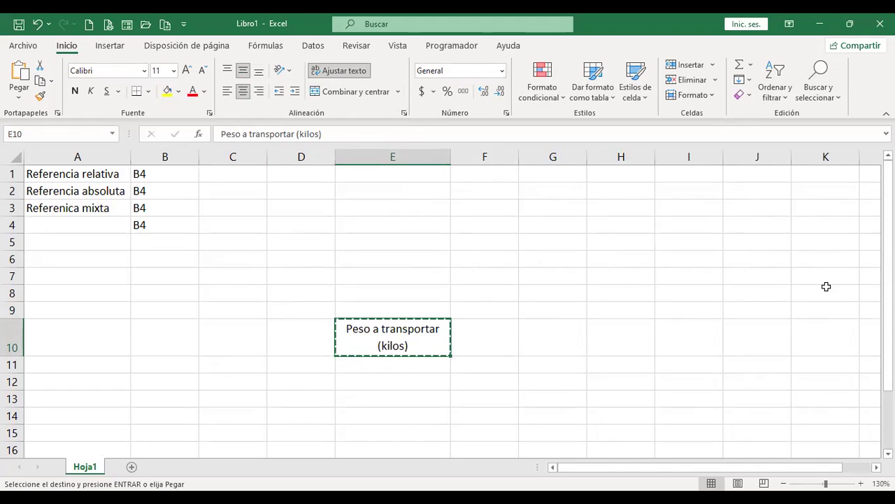
{"action": "key", "text": "Right"}
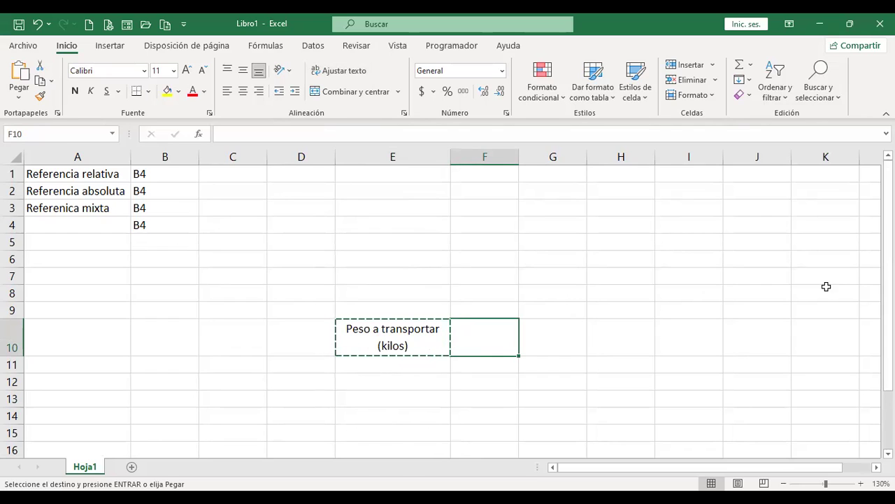
{"action": "key", "text": "Return"}
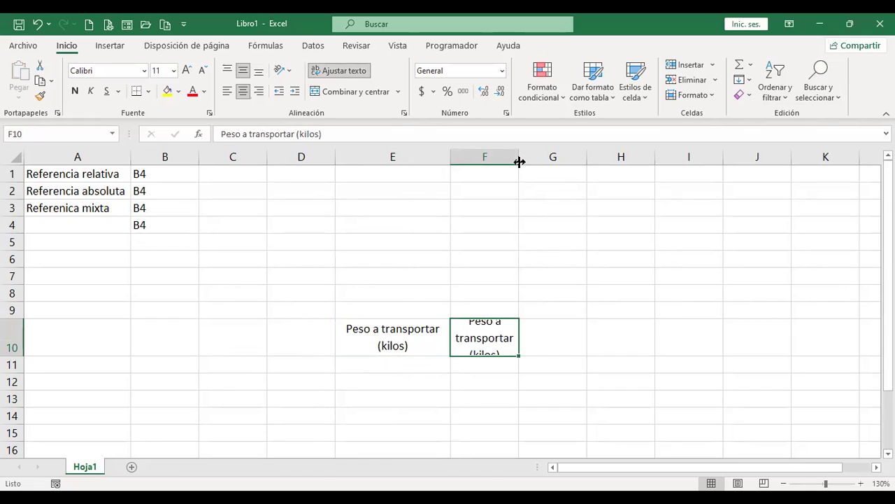
{"action": "left_click_drag", "start_coordinate": [519, 162], "coordinate": [556, 161]}
{"action": "left_click", "coordinate": [410, 329]}
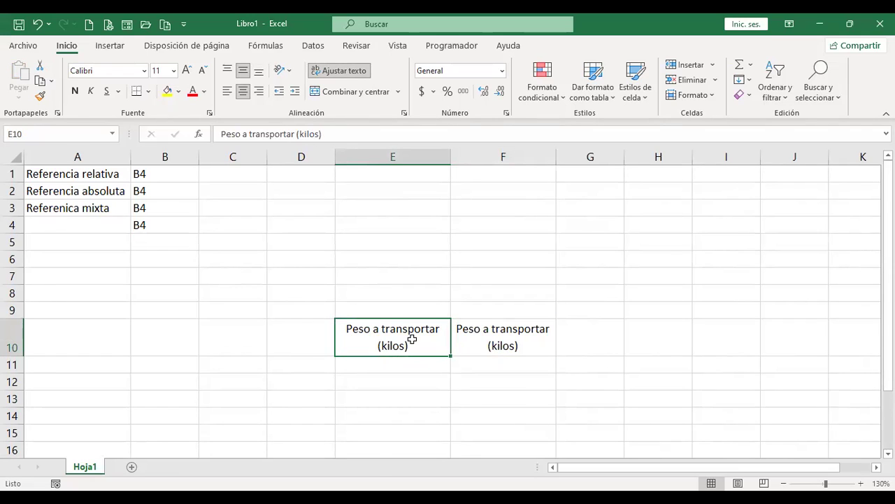
{"action": "key", "text": "ctrl+c"}
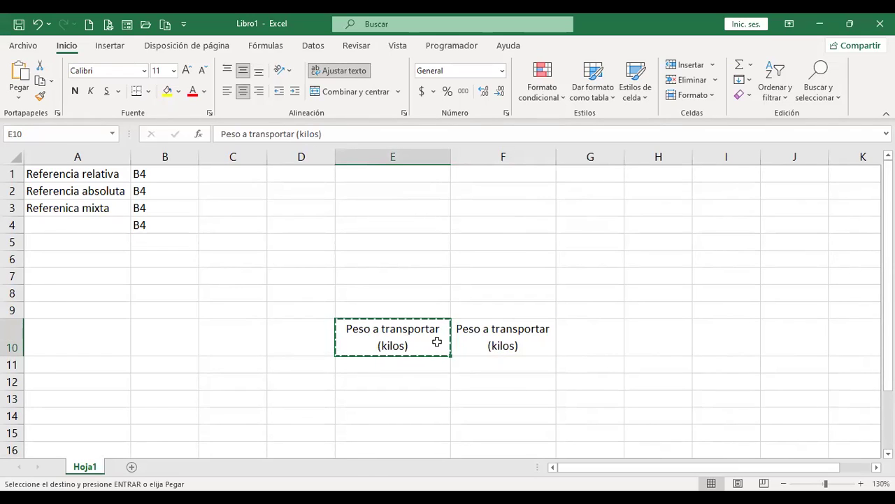
{"action": "left_click", "coordinate": [510, 335]}
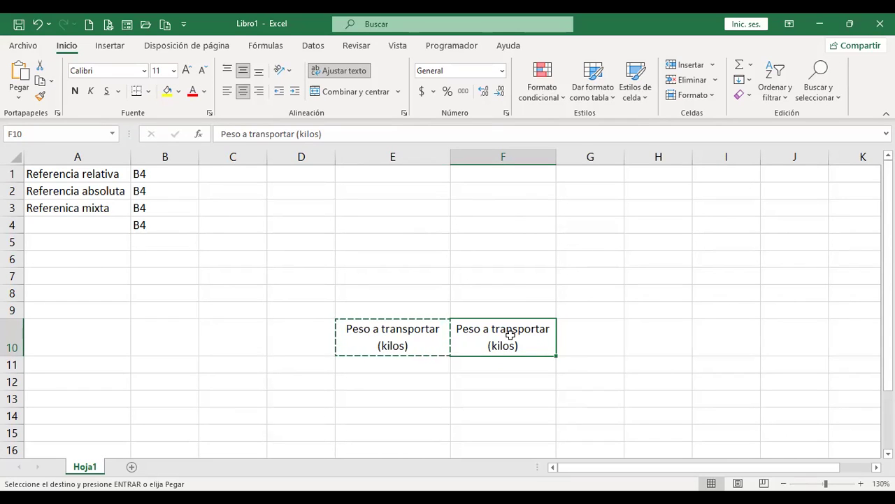
{"action": "key", "text": "Escape"}
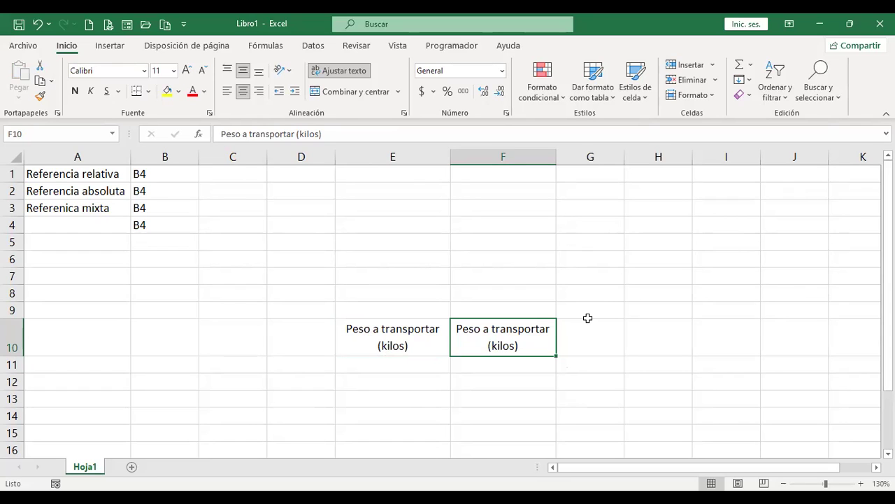
- Retitle F10 as 'Costo del transporte x kilo'
{"action": "type", "text": "Costo del transporte"}
{"action": "key", "text": "Return"}
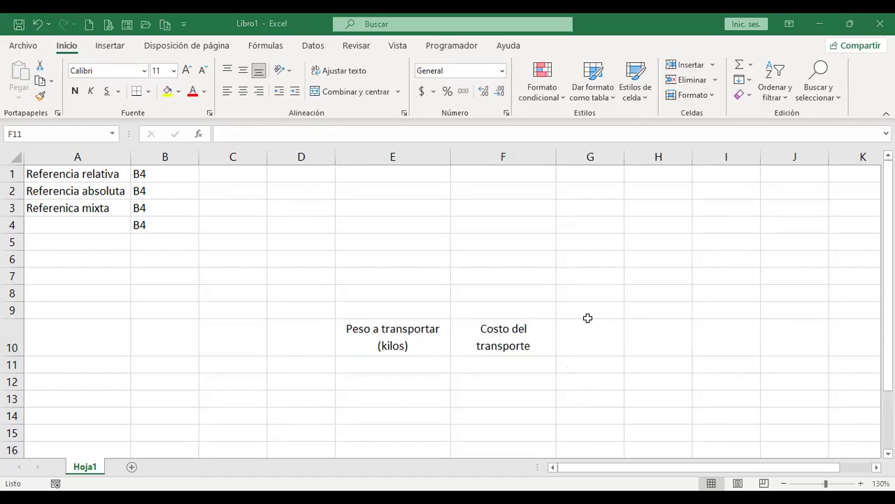
{"action": "left_click", "coordinate": [526, 343]}
{"action": "left_click", "coordinate": [341, 140]}
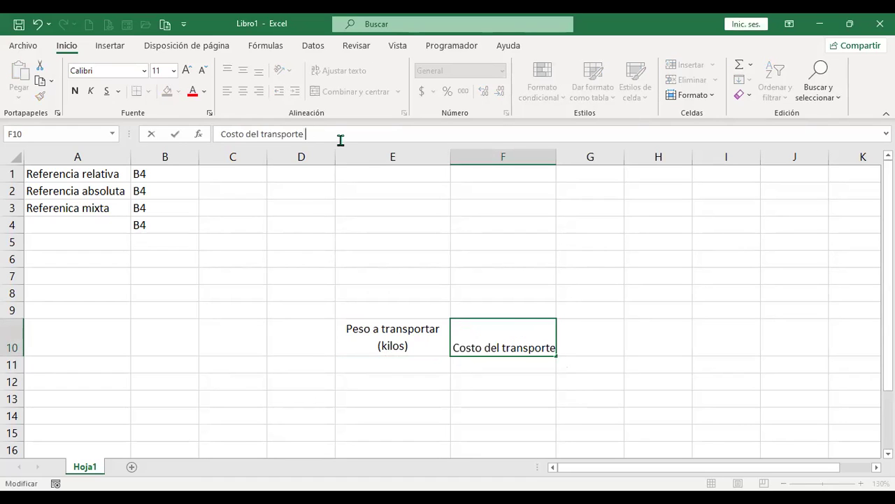
{"action": "type", "text": "x kilo"}
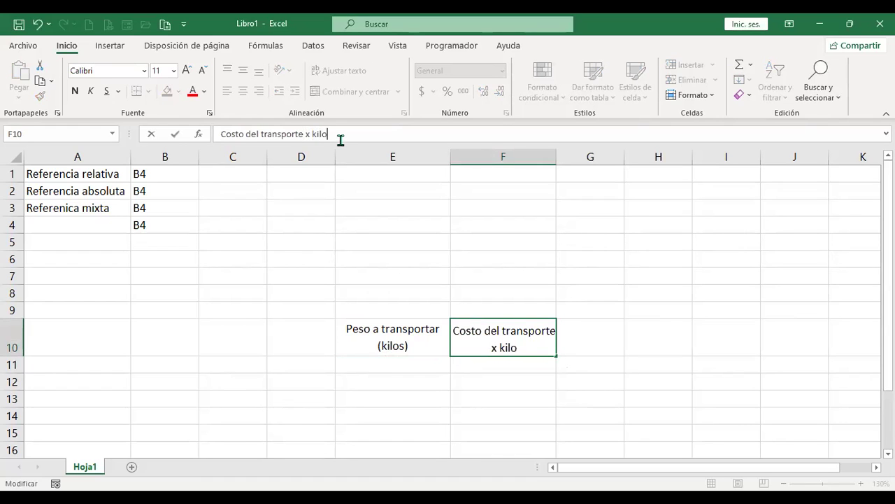
{"action": "key", "text": "Return"}
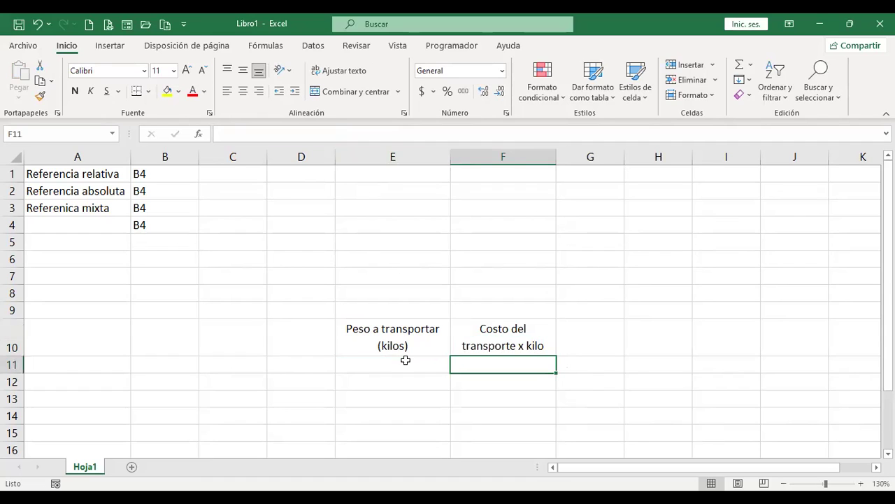
{"action": "left_click", "coordinate": [404, 359]}
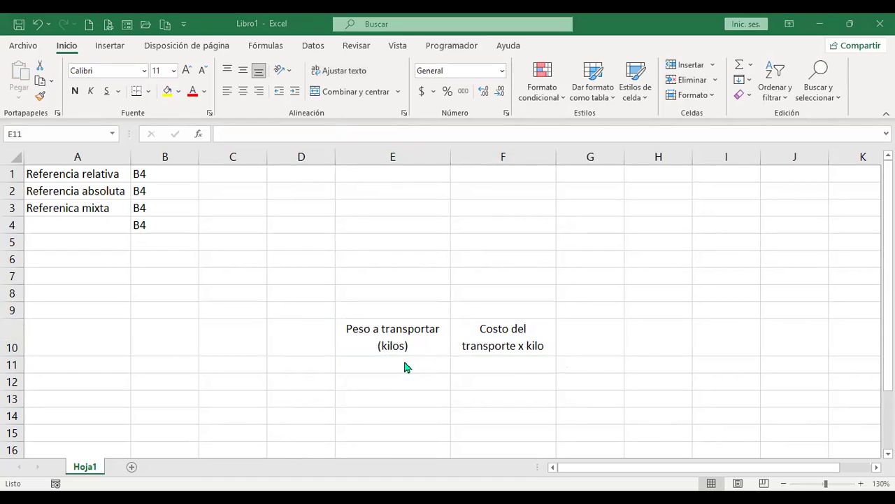
- Apply Todos los bordes to the E10:F11 table block
{"action": "left_click_drag", "start_coordinate": [406, 366], "coordinate": [466, 361]}
{"action": "mouse_move", "coordinate": [402, 330]}
{"action": "left_mouse_down"}
{"action": "mouse_move", "coordinate": [479, 341]}
{"action": "mouse_move", "coordinate": [493, 361]}
{"action": "left_mouse_up"}
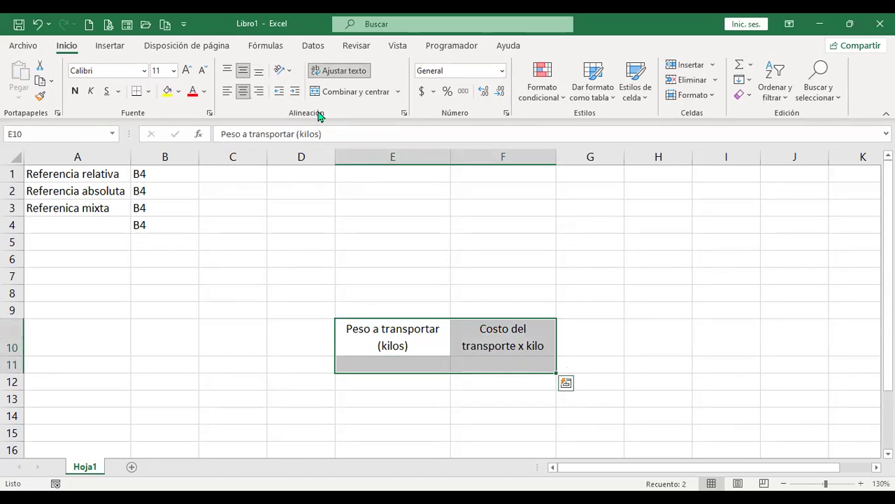
{"action": "left_click", "coordinate": [148, 91]}
{"action": "left_click", "coordinate": [217, 221]}
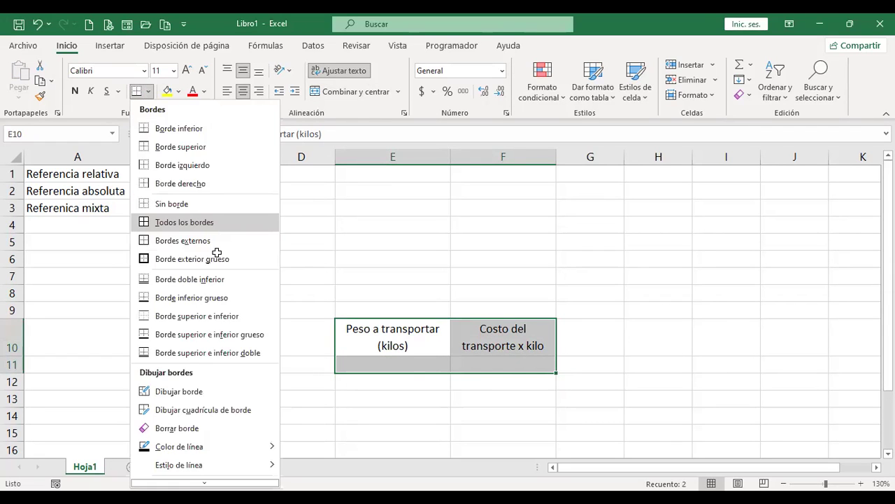
- Fill the input row E11:F11 with light gold
{"action": "left_click", "coordinate": [406, 366]}
{"action": "left_click_drag", "start_coordinate": [406, 365], "coordinate": [493, 359]}
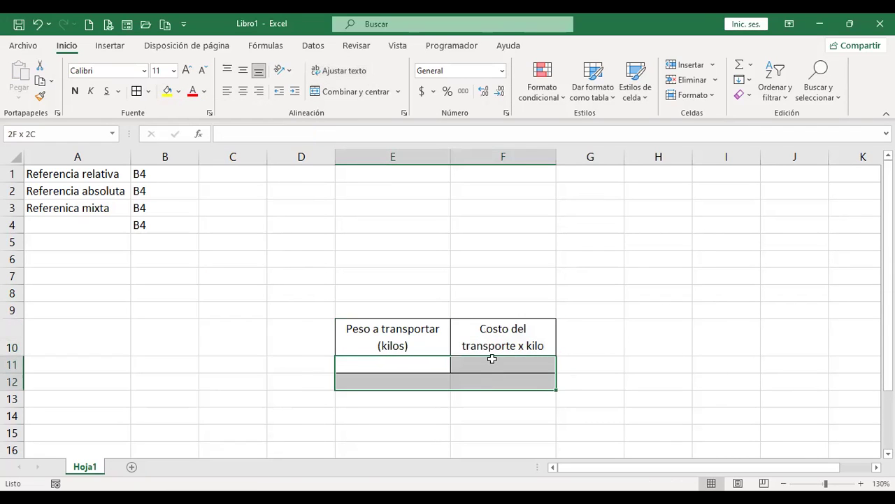
{"action": "left_click", "coordinate": [179, 92]}
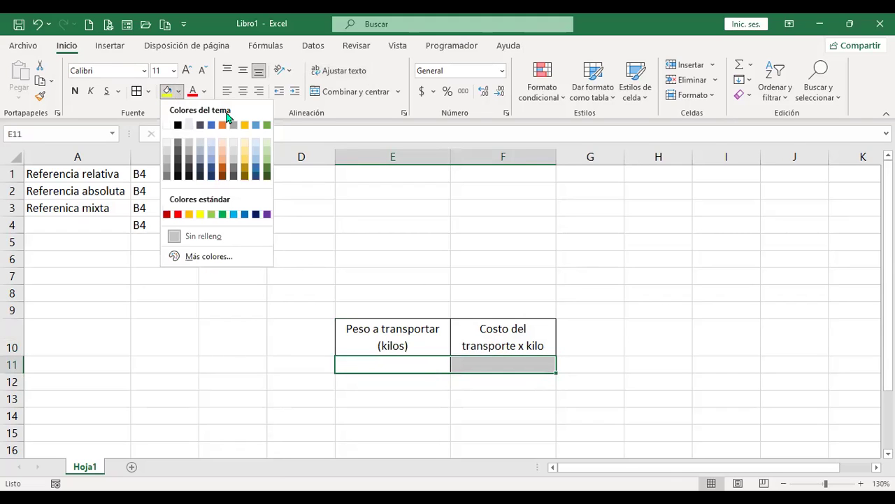
{"action": "left_click", "coordinate": [244, 142]}
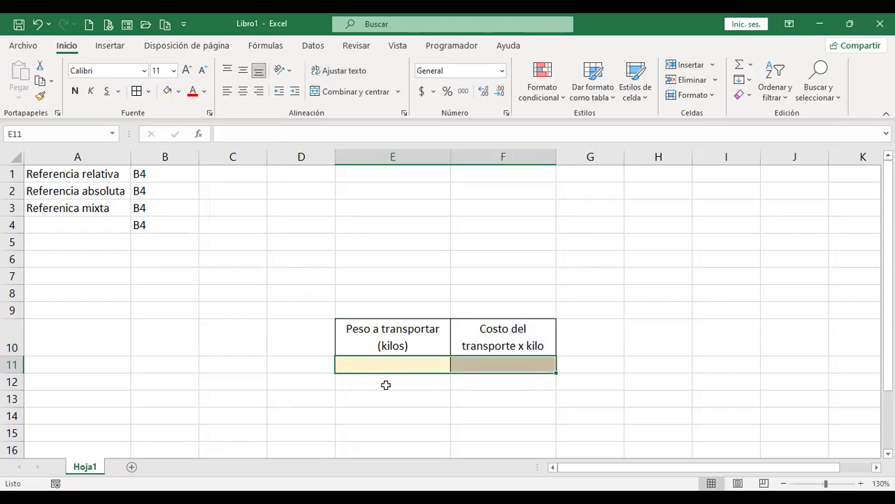
{"action": "left_click", "coordinate": [386, 385]}
{"action": "left_click_drag", "start_coordinate": [413, 361], "coordinate": [472, 364]}
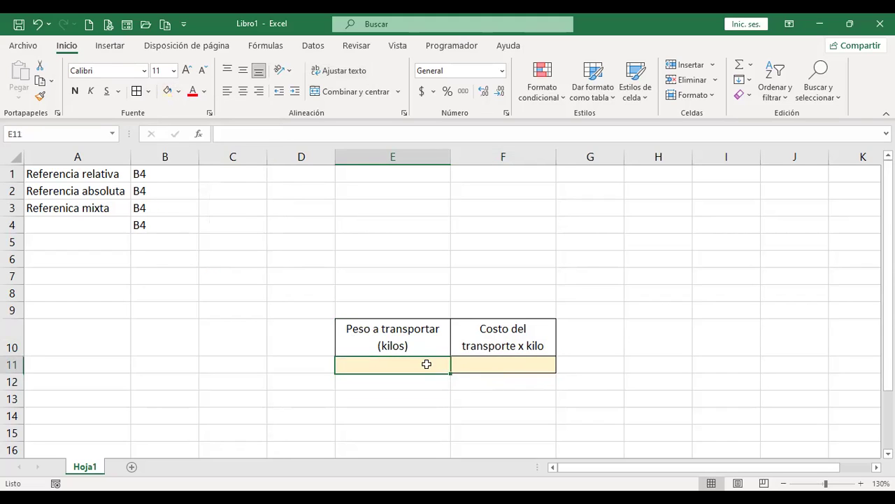
{"action": "left_click", "coordinate": [415, 382]}
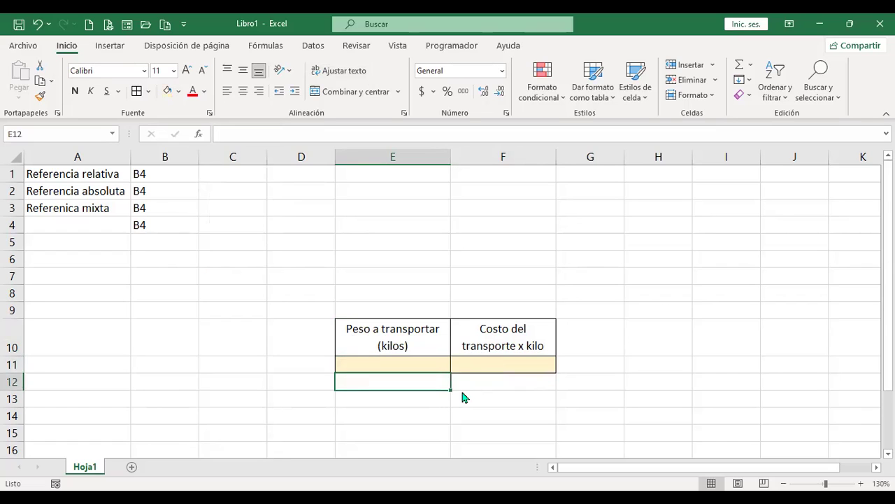
{"action": "key", "text": "Return"}
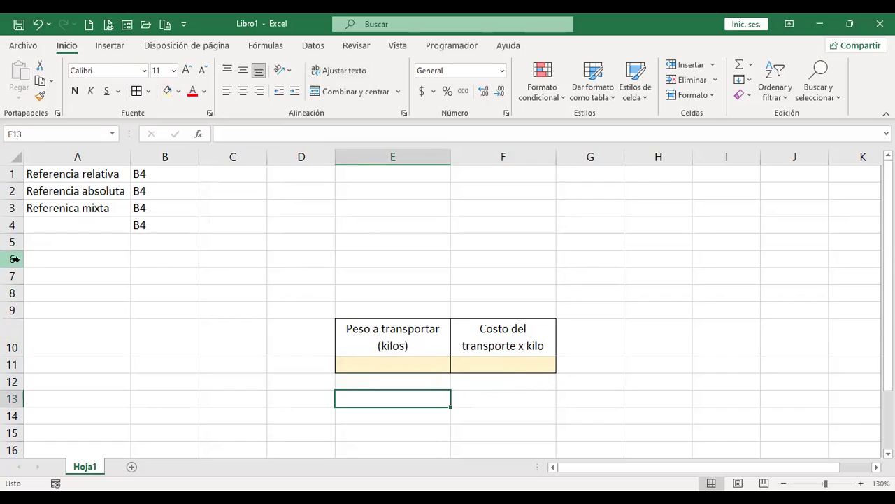
- Delete the blank rows 6 to 8 above the weight-and-cost table
{"action": "left_click_drag", "start_coordinate": [14, 258], "coordinate": [13, 293]}
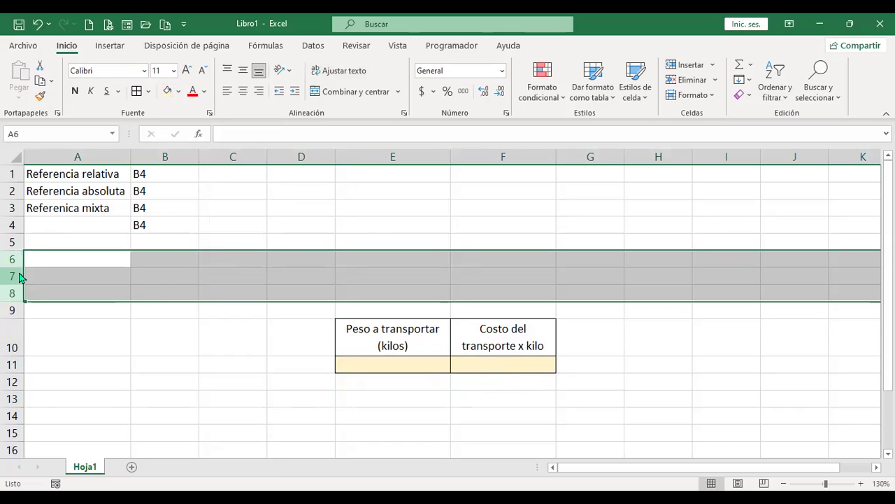
{"action": "right_click", "coordinate": [10, 277]}
{"action": "left_click", "coordinate": [77, 180]}
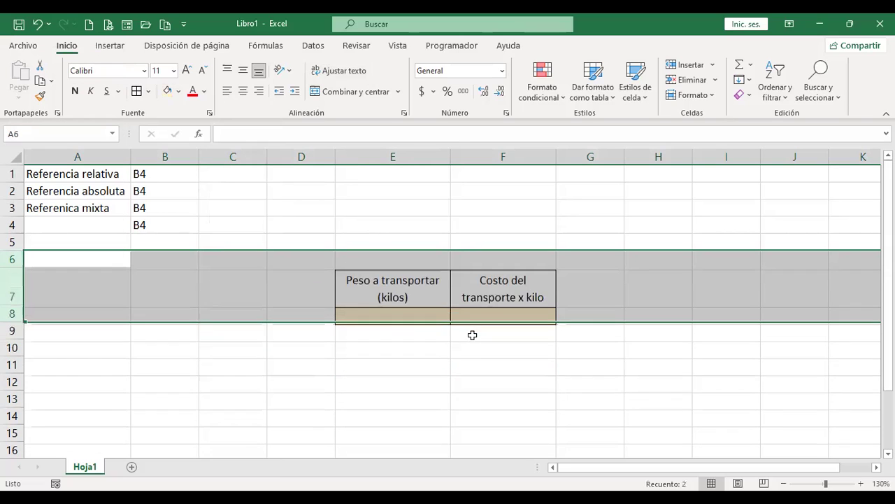
{"action": "left_click", "coordinate": [397, 344]}
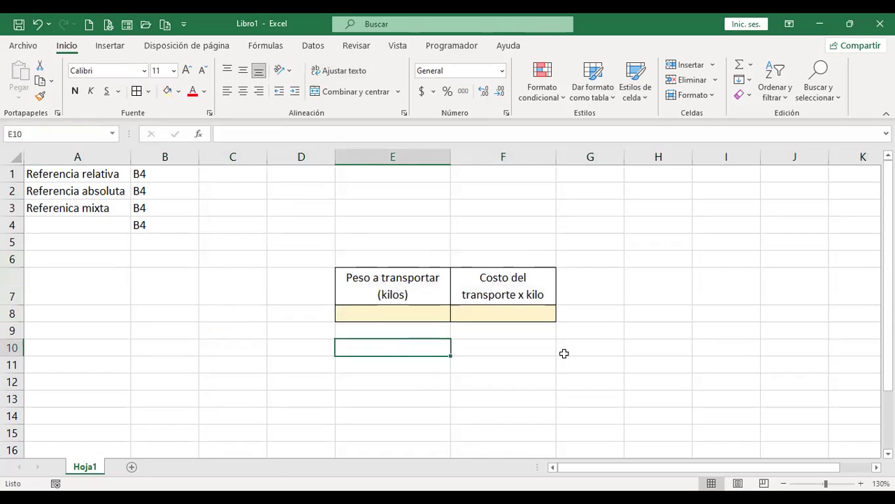
- Enter the label 'Distancia a recorrer (km)' in E10
{"action": "type", "text": "Distancia a recorrer "}
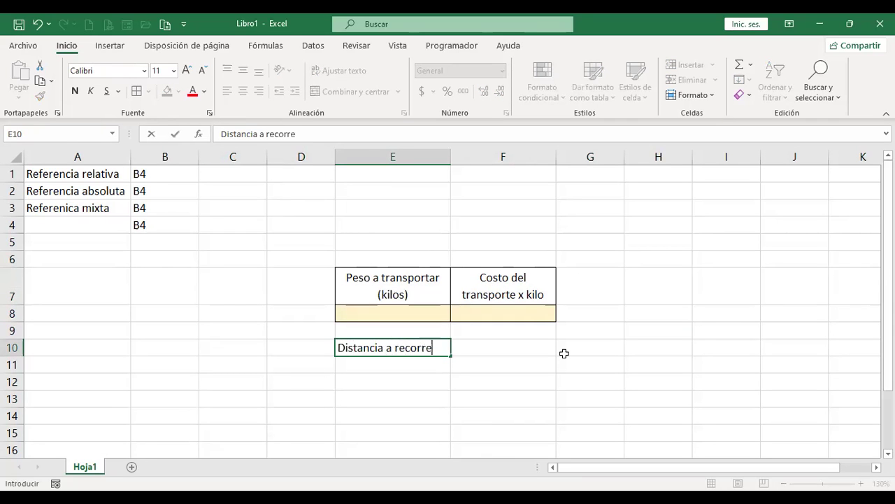
{"action": "type", "text": "("}
{"action": "type", "text": "km)"}
{"action": "key", "text": "Return"}
{"action": "key", "text": "Up"}
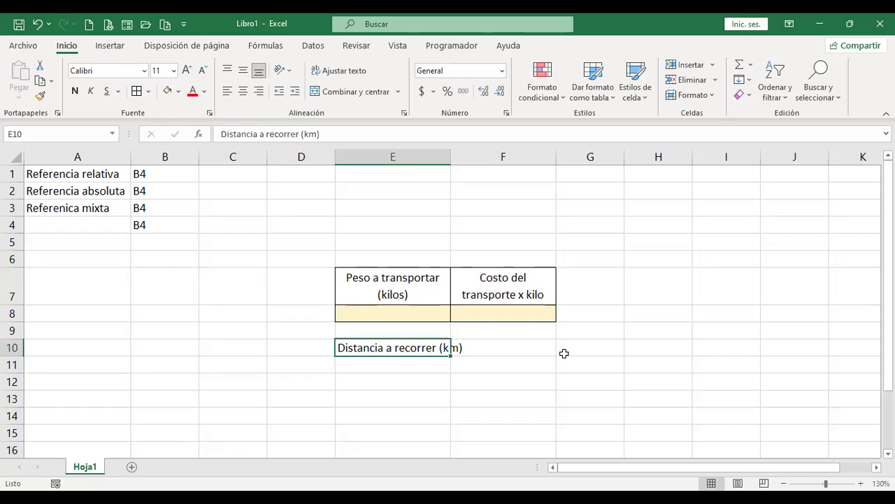
- Copy the E7 weight header's formatting onto E10 with Copiar formato
{"action": "left_click", "coordinate": [431, 286]}
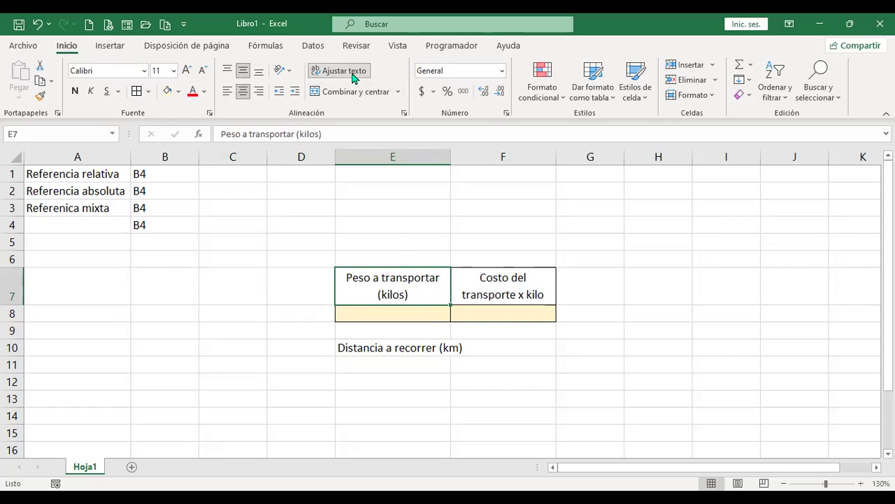
{"action": "left_click", "coordinate": [422, 347]}
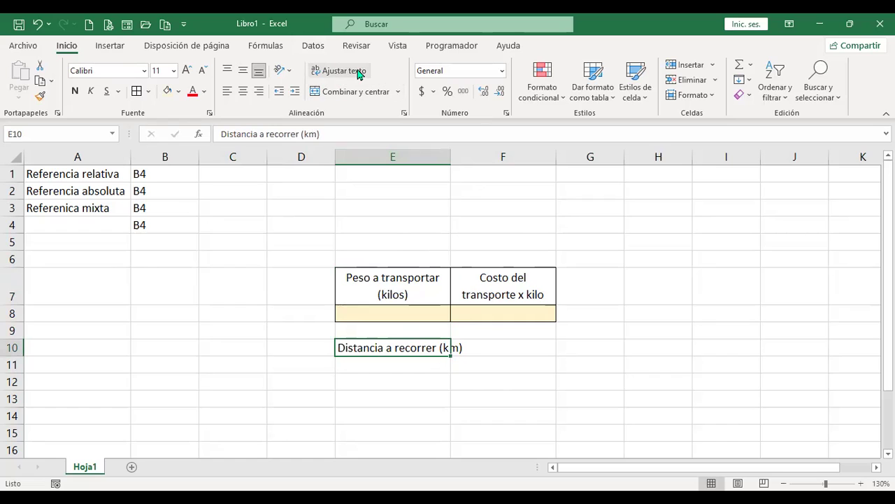
{"action": "left_click", "coordinate": [406, 278]}
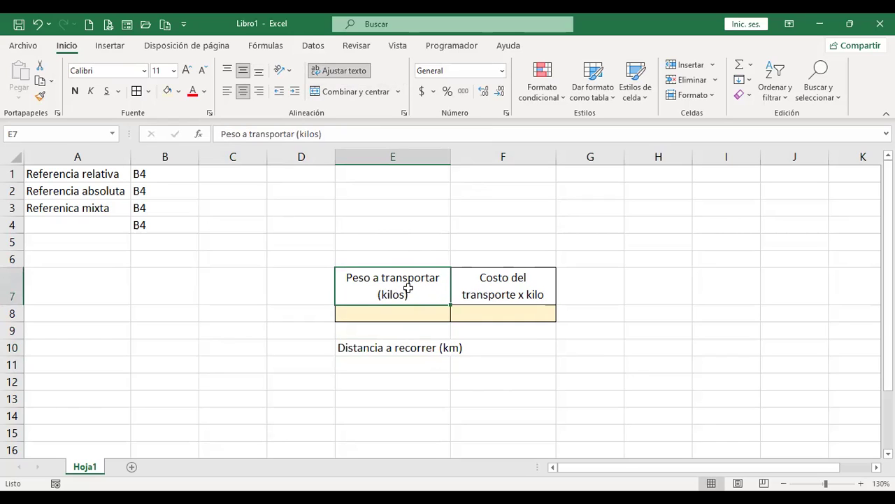
{"action": "left_click", "coordinate": [41, 98]}
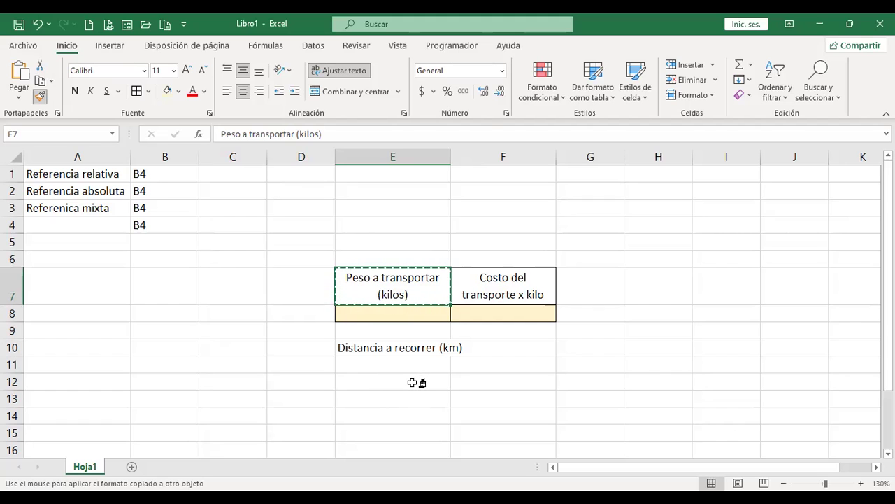
{"action": "left_click", "coordinate": [405, 347]}
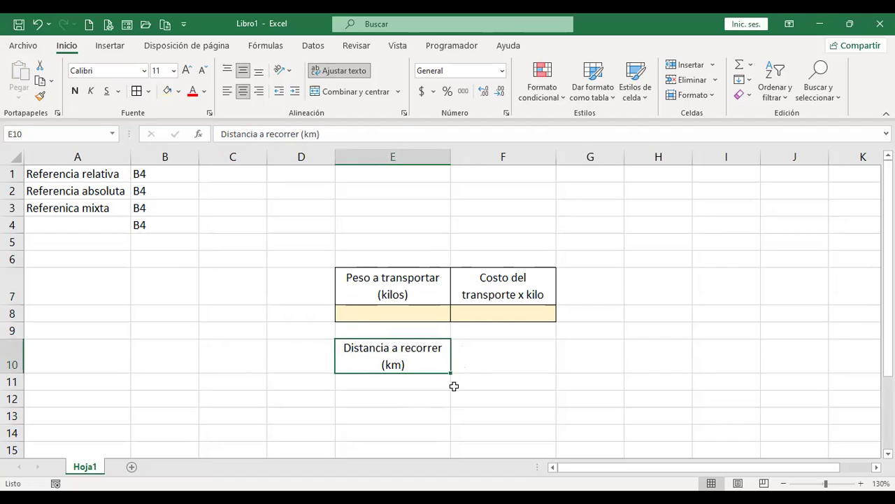
- Extend the distance header into F10 and relabel it 'Costo del transporte'
{"action": "scroll", "coordinate": [464, 372], "scroll_direction": "up", "scroll_amount": 2, "text": "ctrl"}
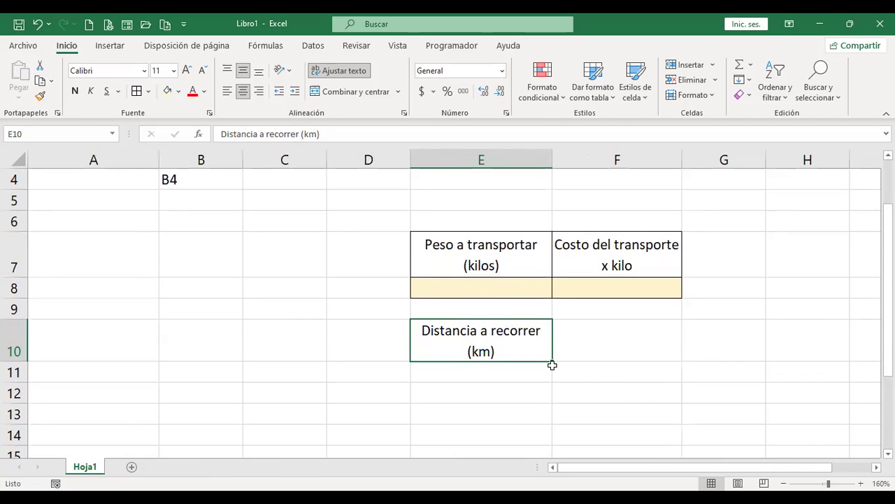
{"action": "left_click_drag", "start_coordinate": [553, 363], "coordinate": [661, 358]}
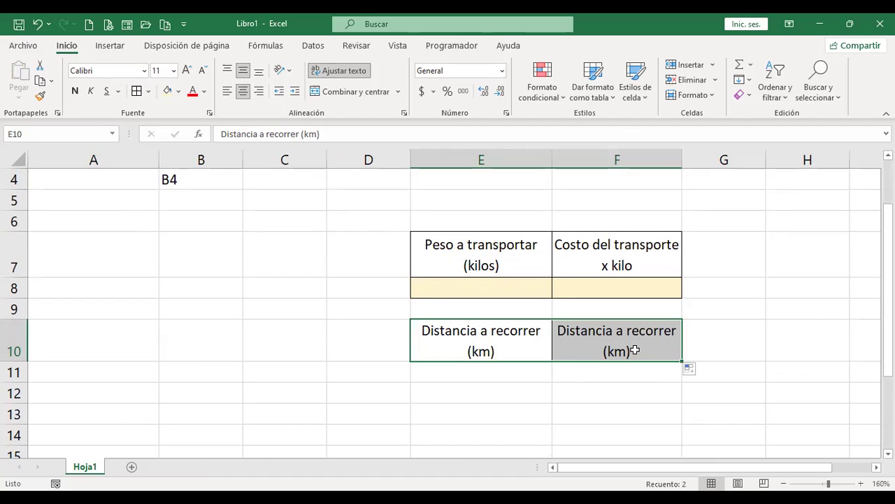
{"action": "left_click", "coordinate": [634, 350]}
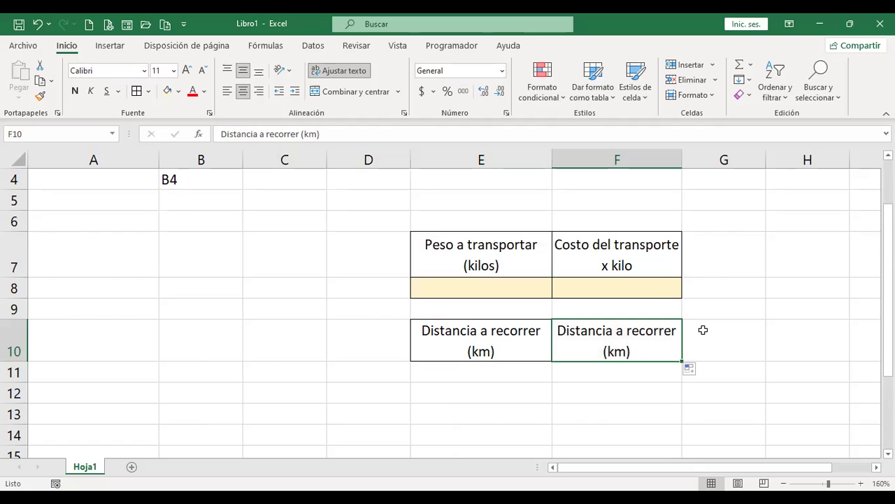
{"action": "type", "text": "Costo del transporte"}
{"action": "key", "text": "Return"}
{"action": "key", "text": "Up"}
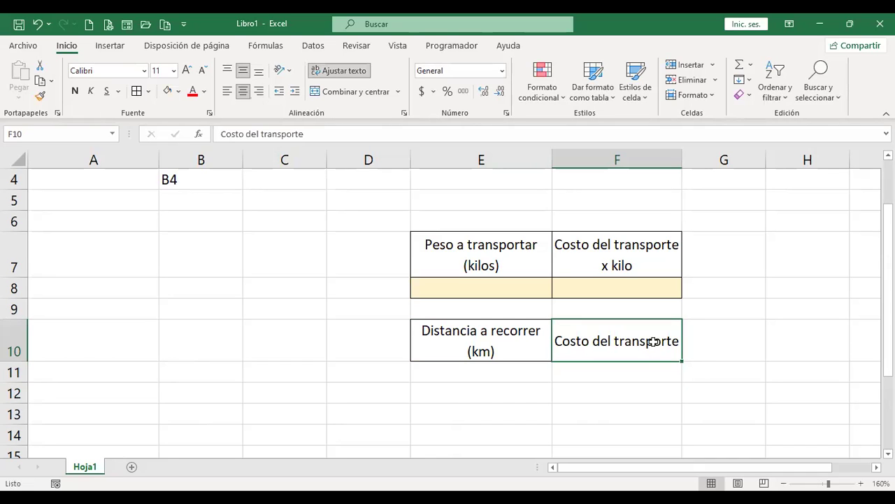
{"action": "left_click", "coordinate": [512, 377]}
{"action": "left_click_drag", "start_coordinate": [512, 376], "coordinate": [511, 373]}
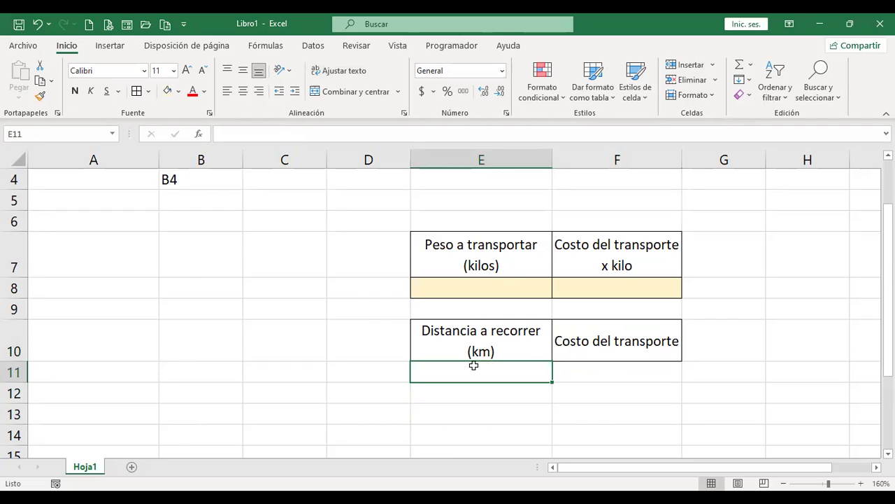
- Enter a weight of 20 in cell E8 and centre it
{"action": "left_click", "coordinate": [603, 375]}
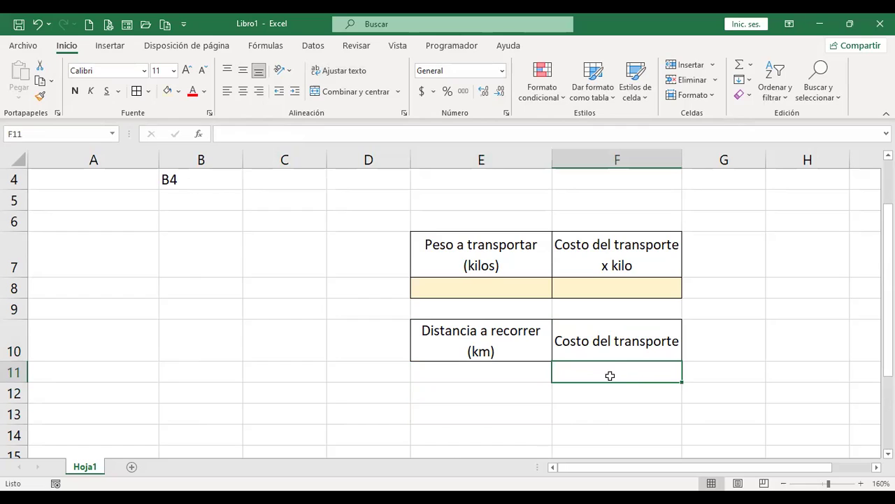
{"action": "left_click", "coordinate": [526, 379]}
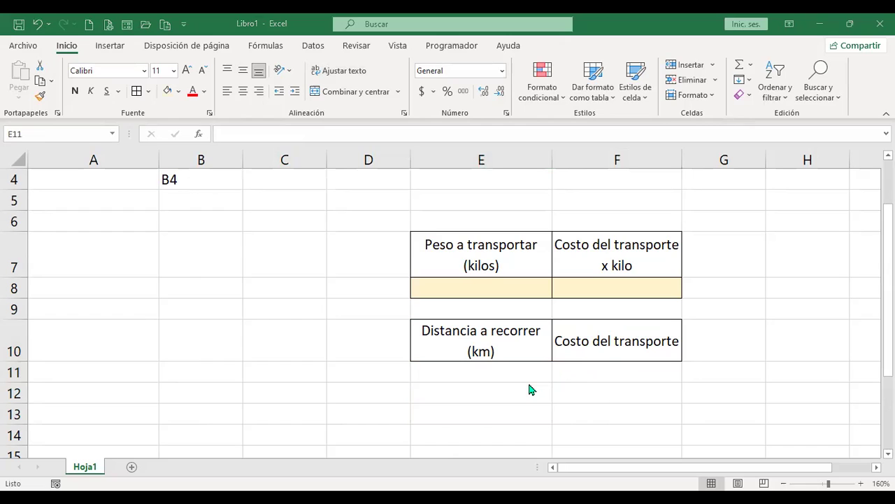
{"action": "left_click", "coordinate": [617, 370]}
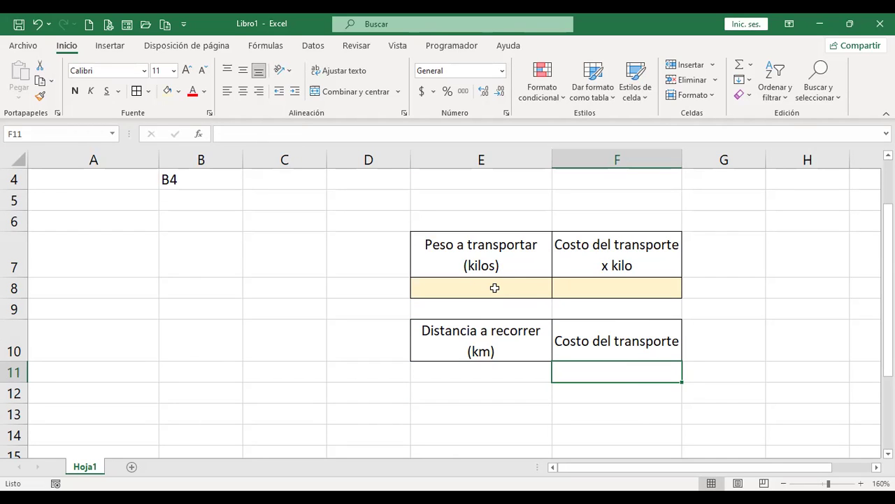
{"action": "left_click_drag", "start_coordinate": [494, 287], "coordinate": [604, 287]}
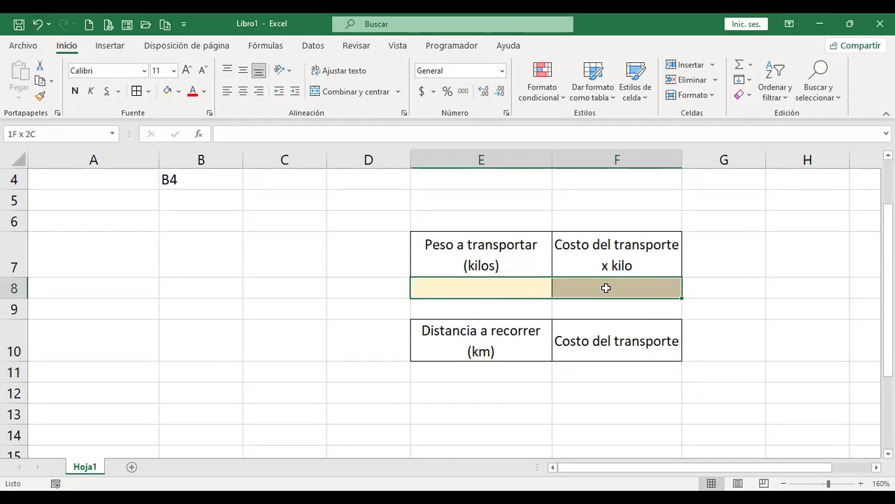
{"action": "left_click", "coordinate": [524, 369]}
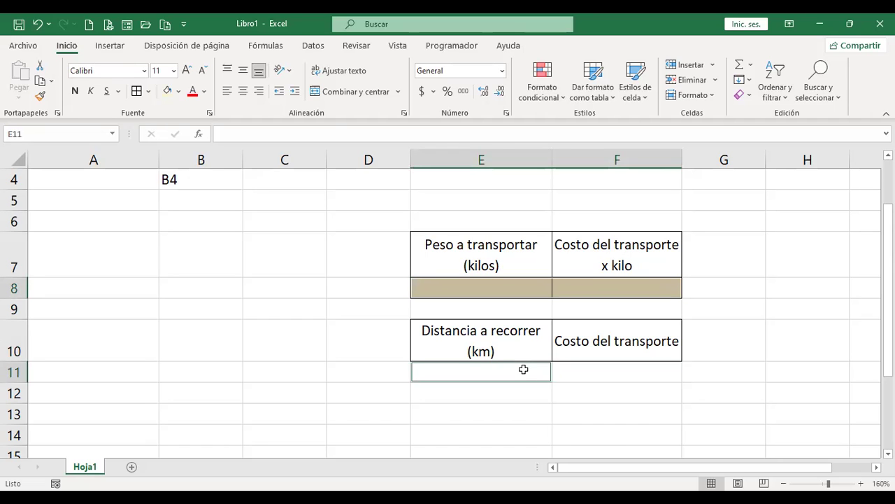
{"action": "left_click", "coordinate": [519, 284]}
{"action": "left_click_drag", "start_coordinate": [519, 284], "coordinate": [590, 283]}
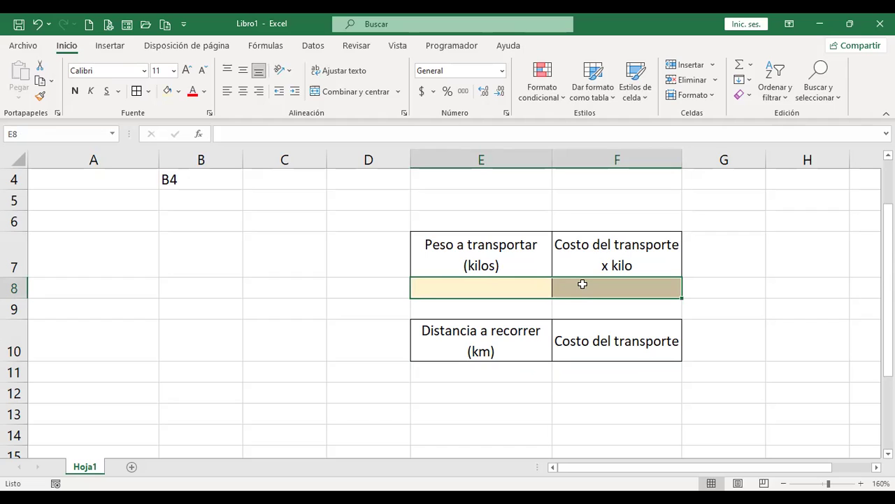
{"action": "left_click", "coordinate": [529, 290]}
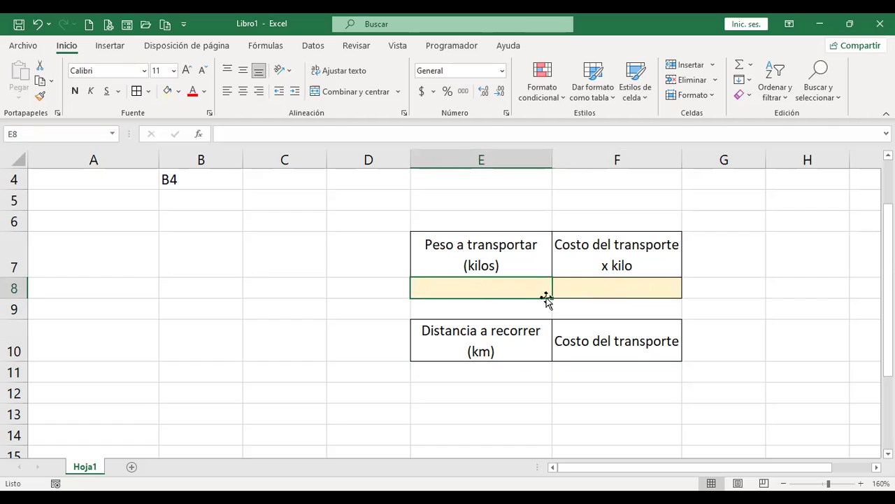
{"action": "type", "text": "20"}
{"action": "key", "text": "Return"}
{"action": "key", "text": "Up"}
{"action": "left_click", "coordinate": [242, 96]}
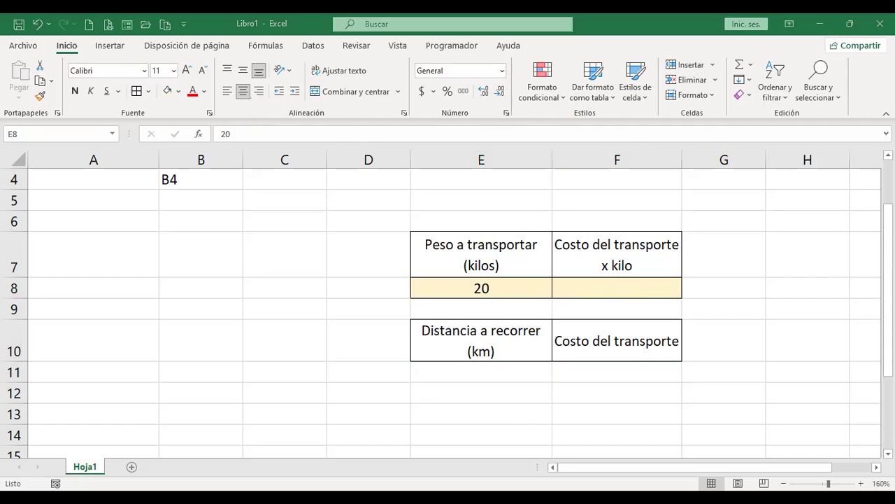
- Change E8 to 200 kilos and enter a centred cost per kilo of 100 in F8
{"action": "left_click", "coordinate": [646, 288]}
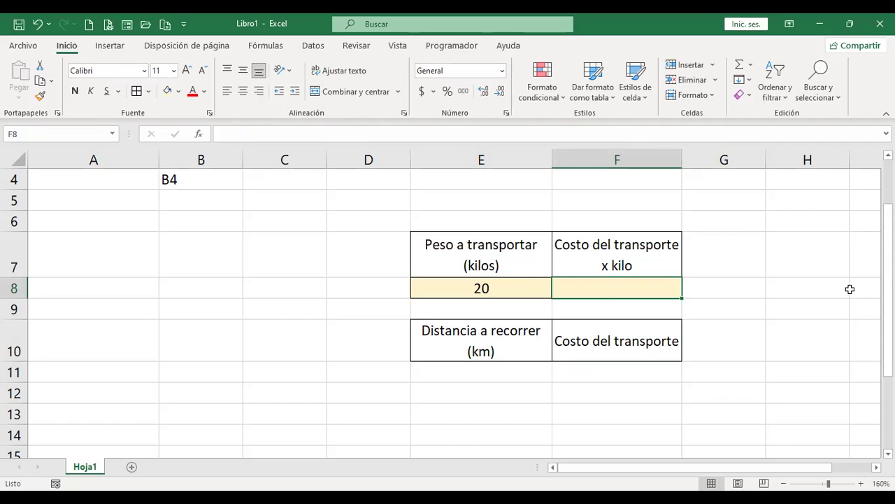
{"action": "key", "text": "Left"}
{"action": "type", "text": "20"}
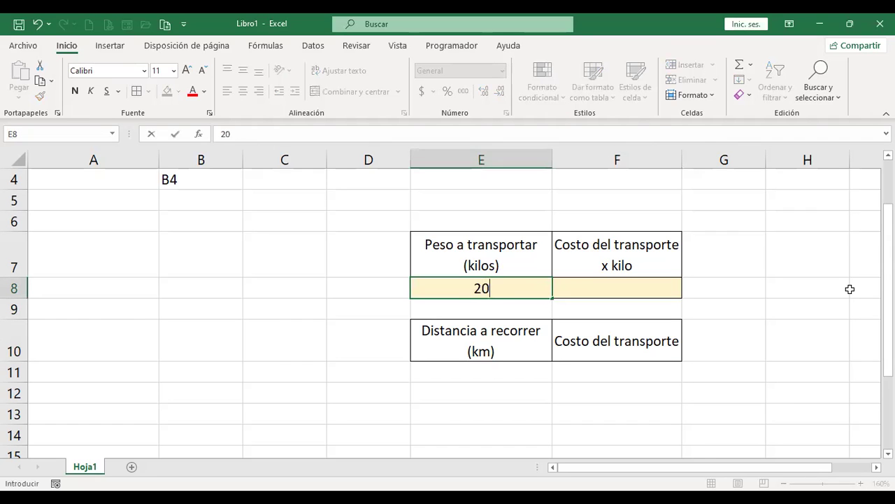
{"action": "type", "text": "0"}
{"action": "key", "text": "Return"}
{"action": "key", "text": "Up"}
{"action": "key", "text": "Right"}
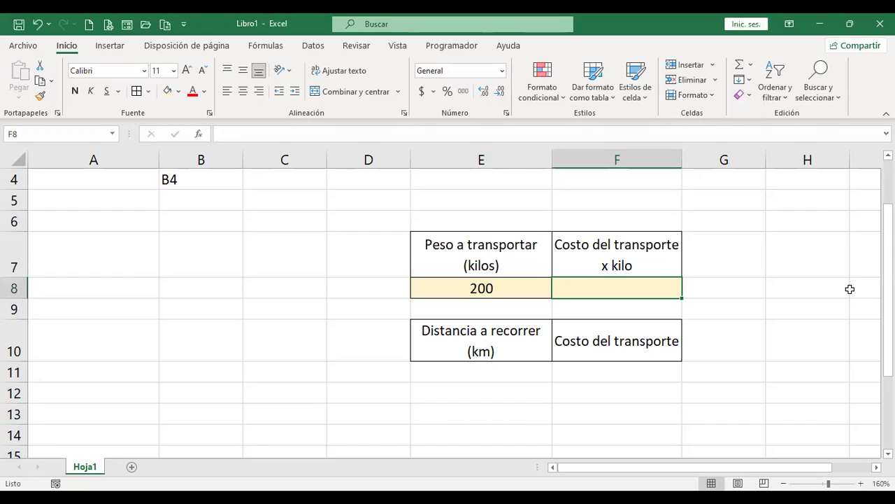
{"action": "type", "text": "100"}
{"action": "key", "text": "Return"}
{"action": "key", "text": "Up"}
{"action": "left_click", "coordinate": [243, 91]}
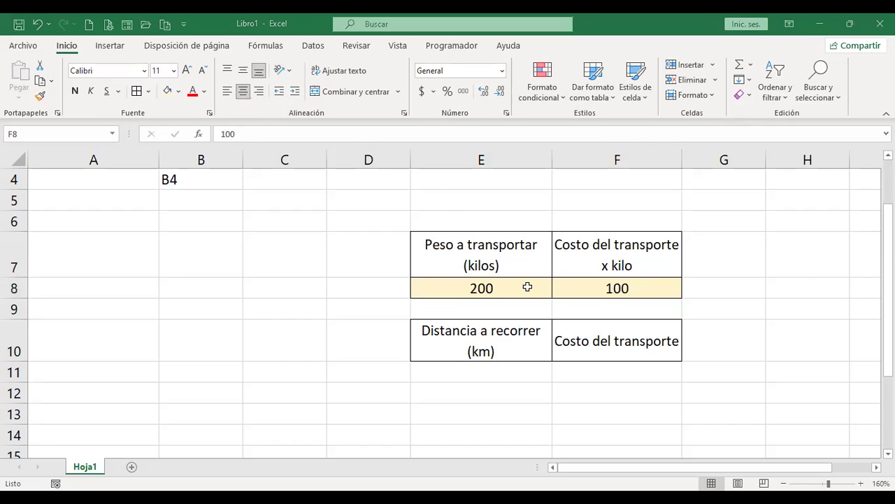
- Fill E11:E15 with distances 100, 200, 300, 400 and 500 km and select them
{"action": "left_click", "coordinate": [533, 373]}
{"action": "scroll", "coordinate": [536, 374], "scroll_direction": "down", "scroll_amount": 1}
{"action": "scroll", "coordinate": [536, 376], "scroll_direction": "down", "scroll_amount": 1}
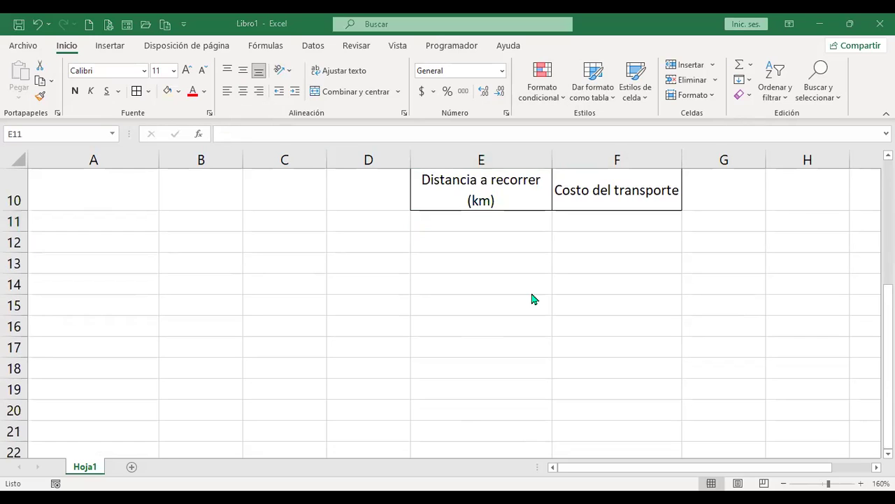
{"action": "type", "text": "100"}
{"action": "key", "text": "Return"}
{"action": "type", "text": "200"}
{"action": "key", "text": "Return"}
{"action": "type", "text": "300"}
{"action": "key", "text": "Return"}
{"action": "type", "text": "4"}
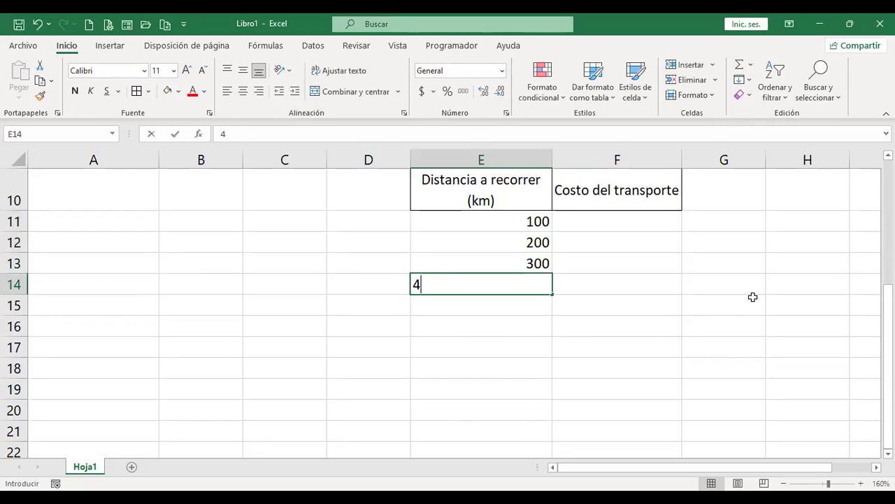
{"action": "type", "text": "00500"}
{"action": "key", "text": "Return"}
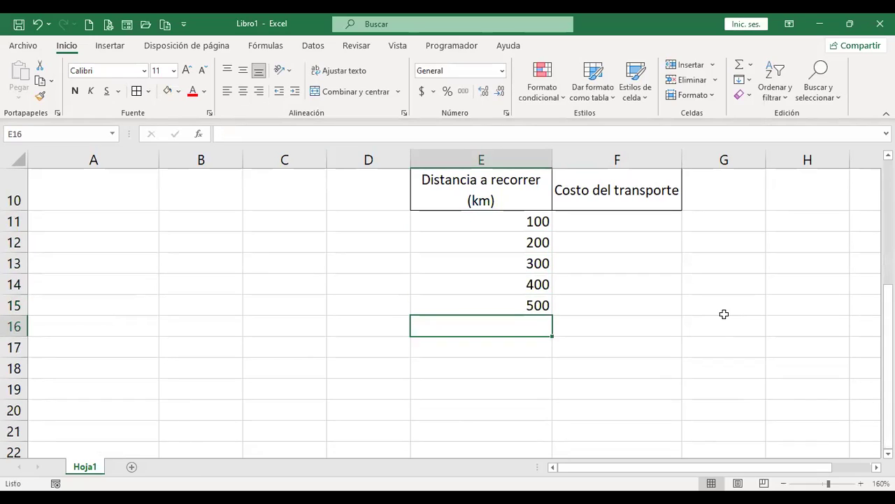
{"action": "scroll", "coordinate": [719, 318], "scroll_direction": "up", "scroll_amount": 1}
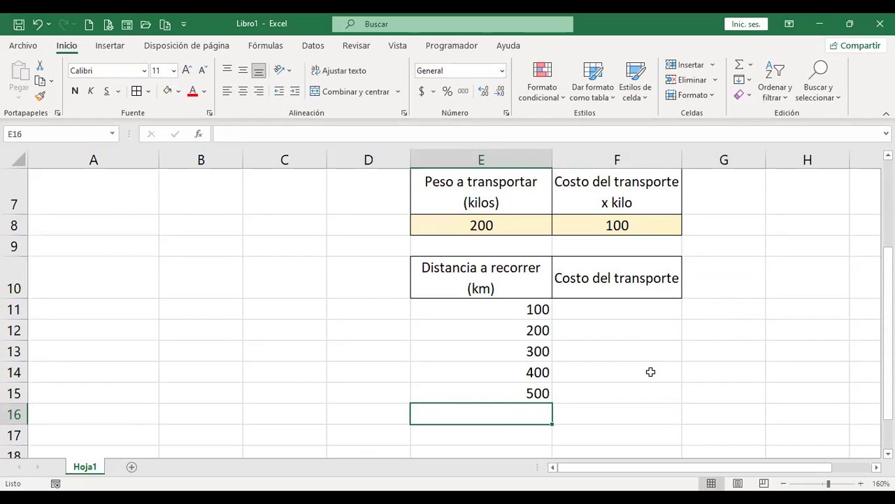
{"action": "left_click_drag", "start_coordinate": [501, 316], "coordinate": [496, 388]}
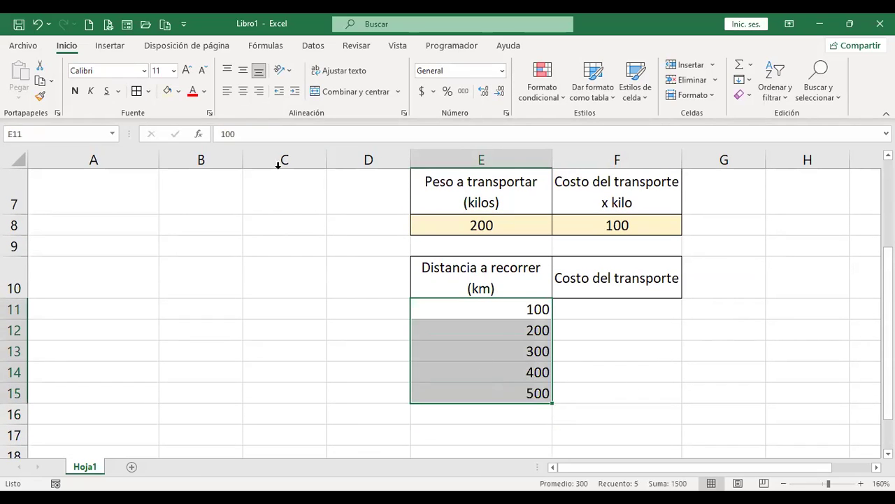
- Centre the E11:E15 distances and apply All Borders to the E10:F15 table
{"action": "left_click", "coordinate": [245, 98]}
{"action": "left_click_drag", "start_coordinate": [466, 282], "coordinate": [639, 392]}
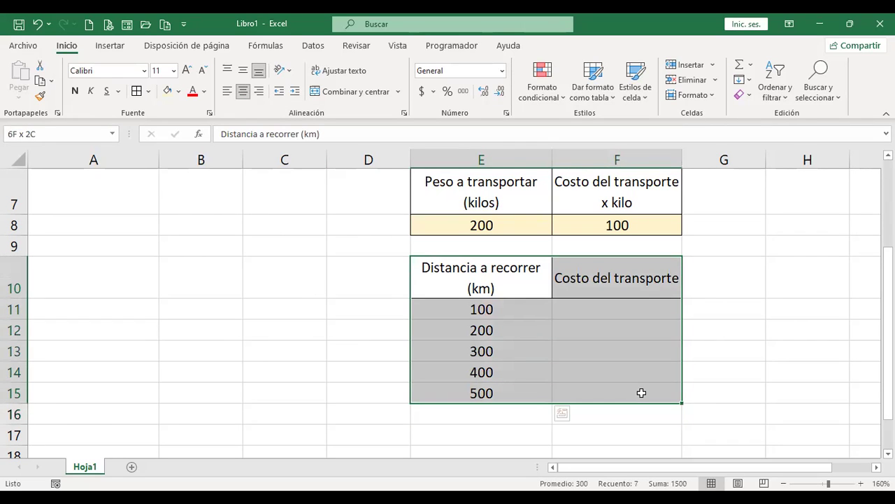
{"action": "left_click", "coordinate": [137, 95]}
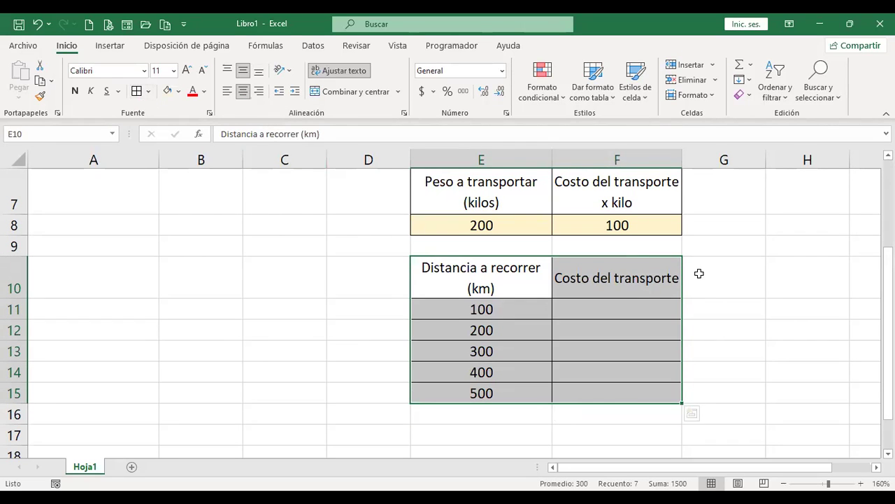
{"action": "left_click", "coordinate": [608, 306]}
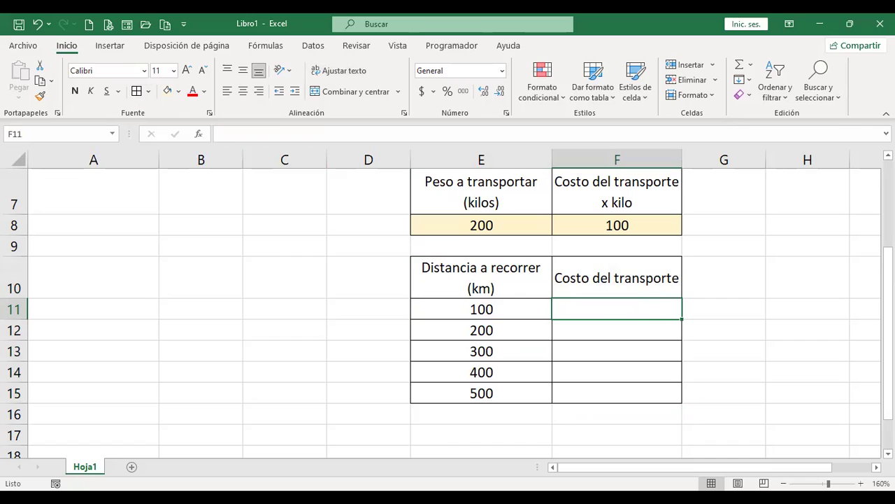
- Enter =+E8*F8*E11 in F11 and show the $ 2,000,000.00 result in accounting format
{"action": "type", "text": "="}
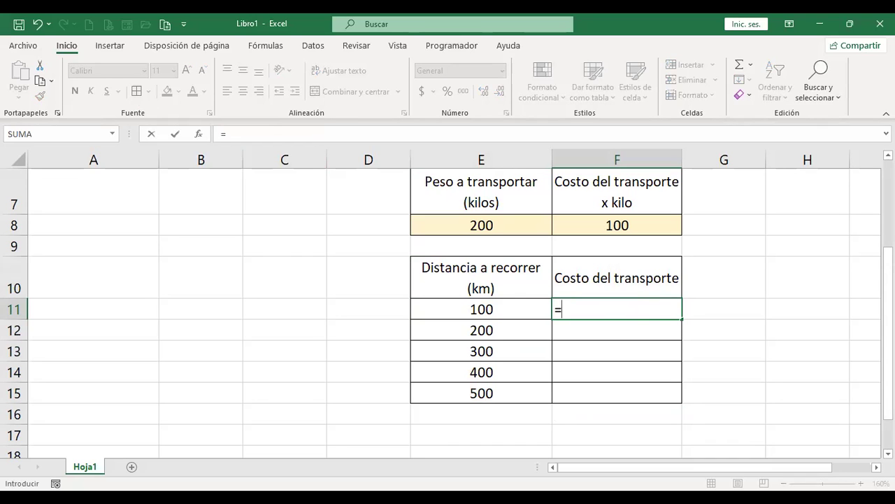
{"action": "key", "text": "BackSpace"}
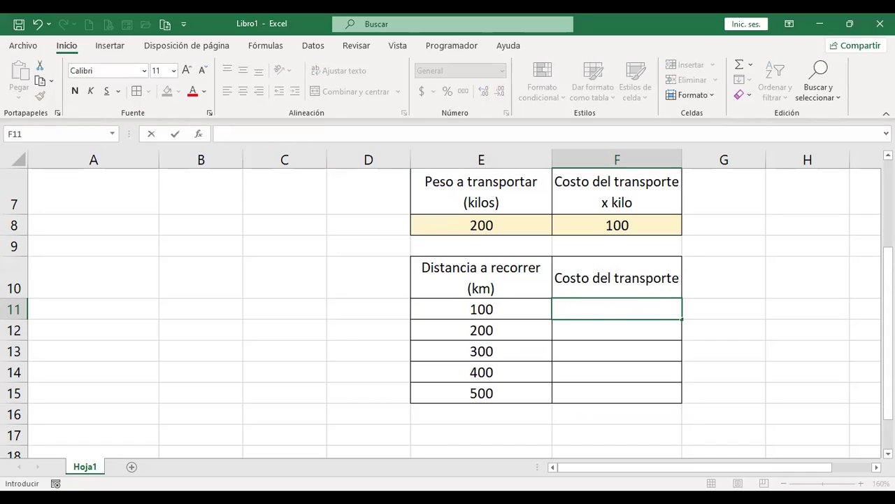
{"action": "type", "text": "+"}
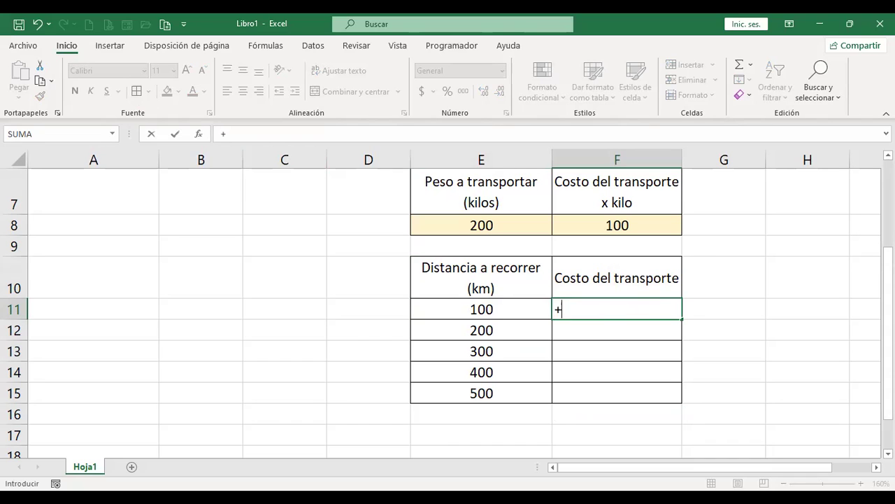
{"action": "left_click", "coordinate": [502, 224]}
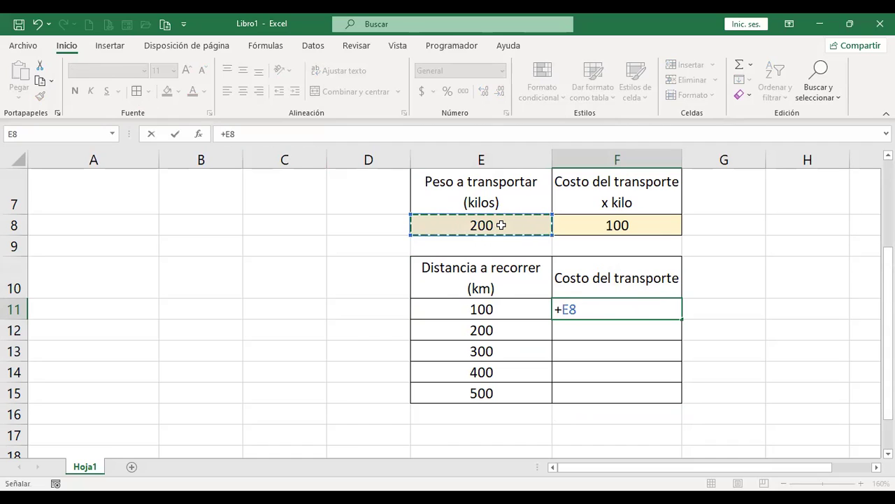
{"action": "type", "text": "*"}
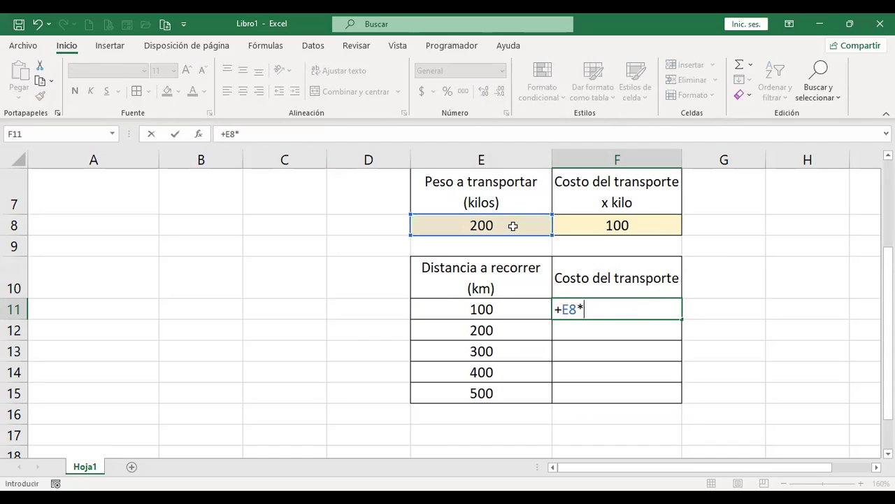
{"action": "left_click", "coordinate": [618, 224]}
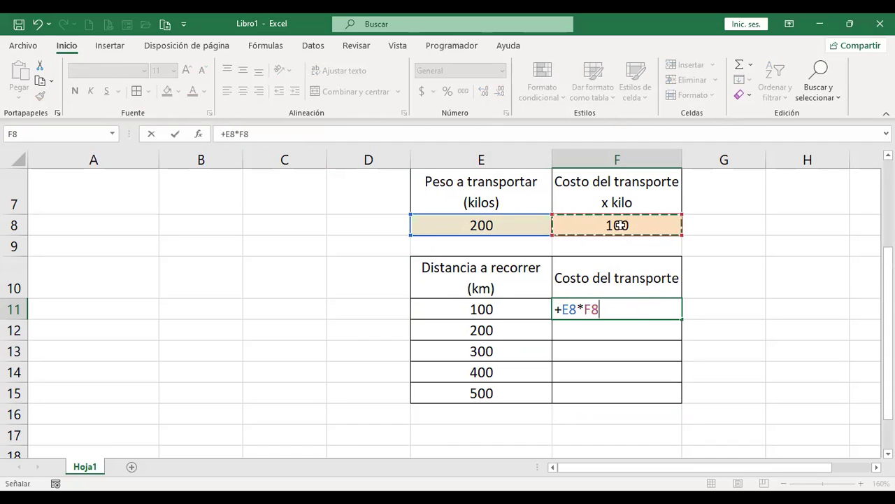
{"action": "type", "text": "*"}
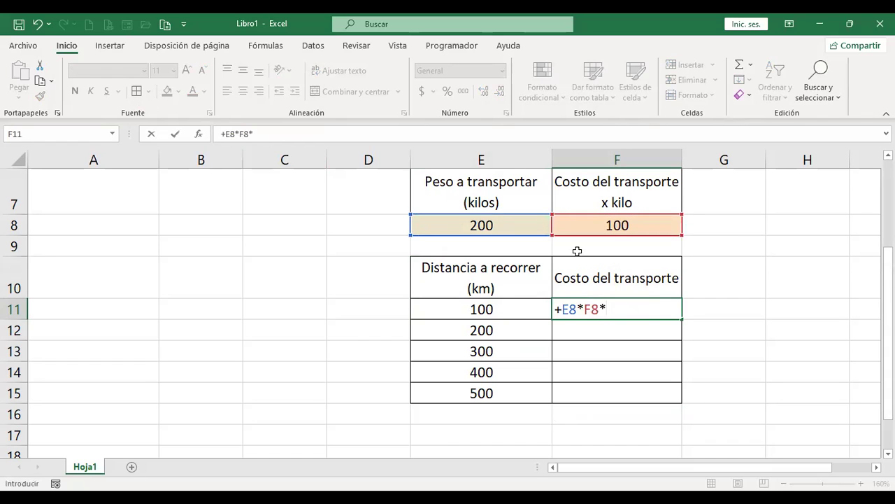
{"action": "left_click", "coordinate": [498, 311]}
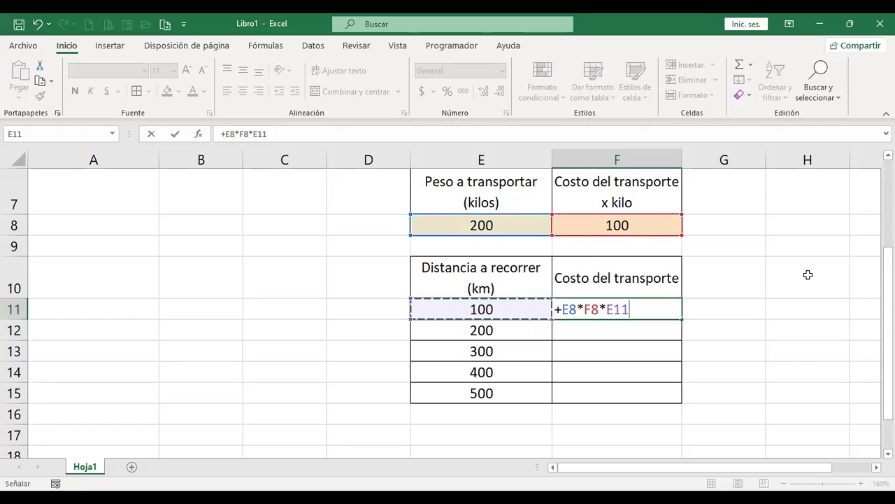
{"action": "key", "text": "Return"}
{"action": "key", "text": "Up"}
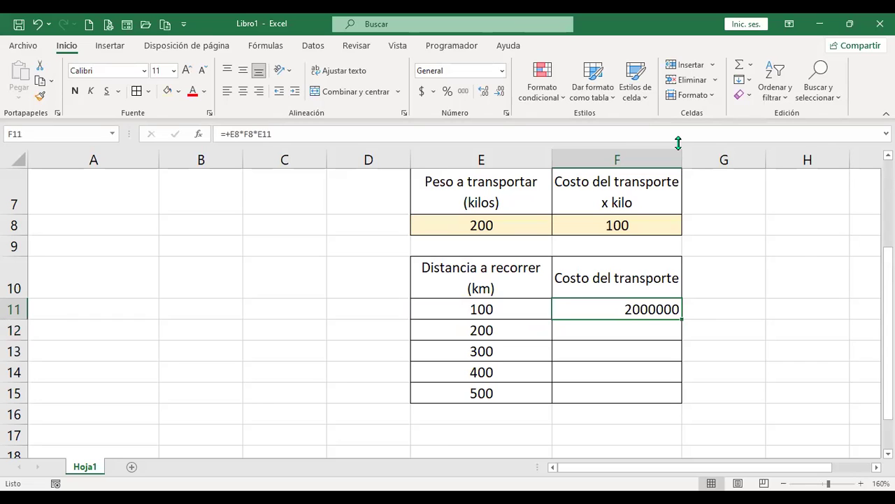
{"action": "left_click", "coordinate": [421, 93]}
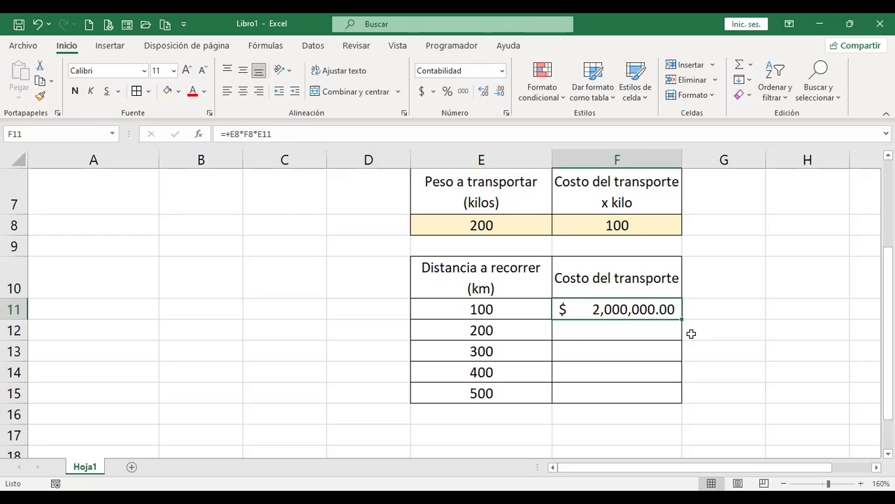
- Try copying the transport cost formula into F12, then abandon the F12 edit
{"action": "scroll", "coordinate": [690, 335], "scroll_direction": "up", "scroll_amount": 1}
{"action": "scroll", "coordinate": [691, 337], "scroll_direction": "down", "scroll_amount": 1}
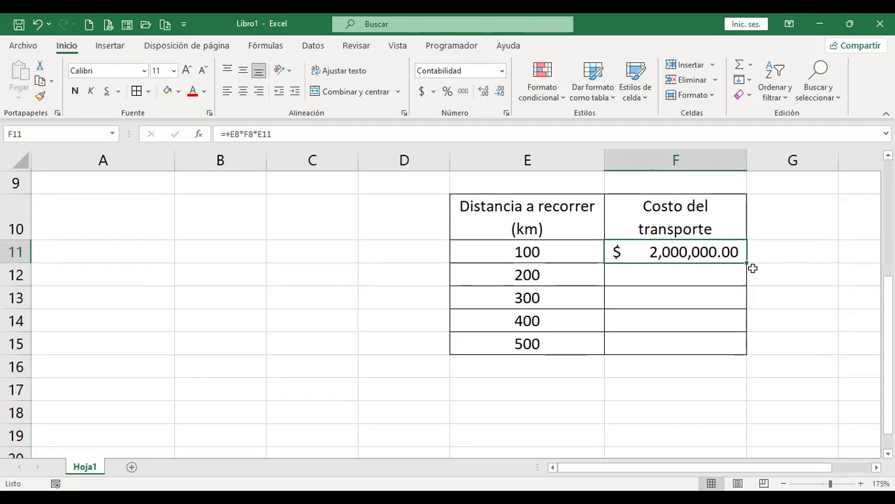
{"action": "left_click_drag", "start_coordinate": [747, 262], "coordinate": [747, 282]}
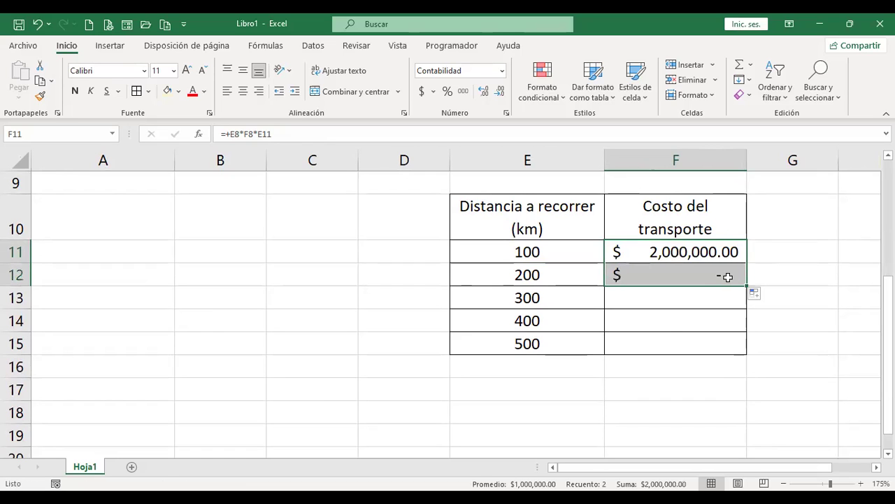
{"action": "left_click", "coordinate": [726, 276]}
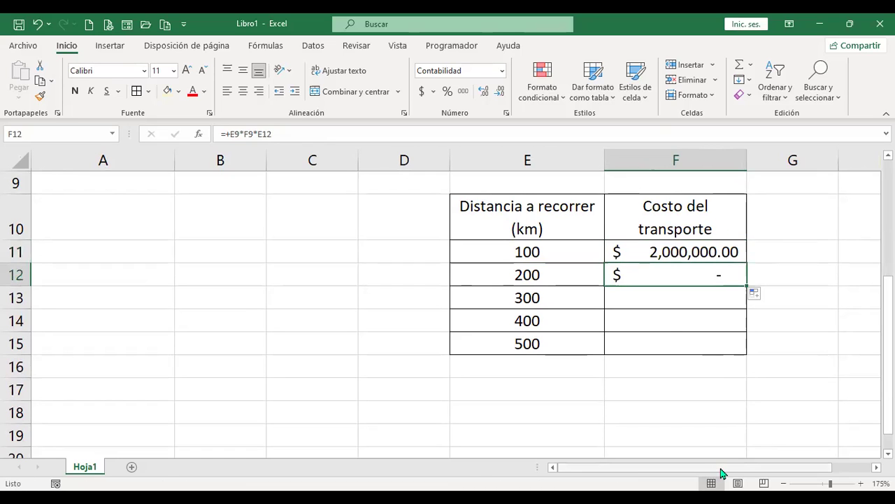
{"action": "left_click_drag", "start_coordinate": [721, 467], "coordinate": [781, 466]}
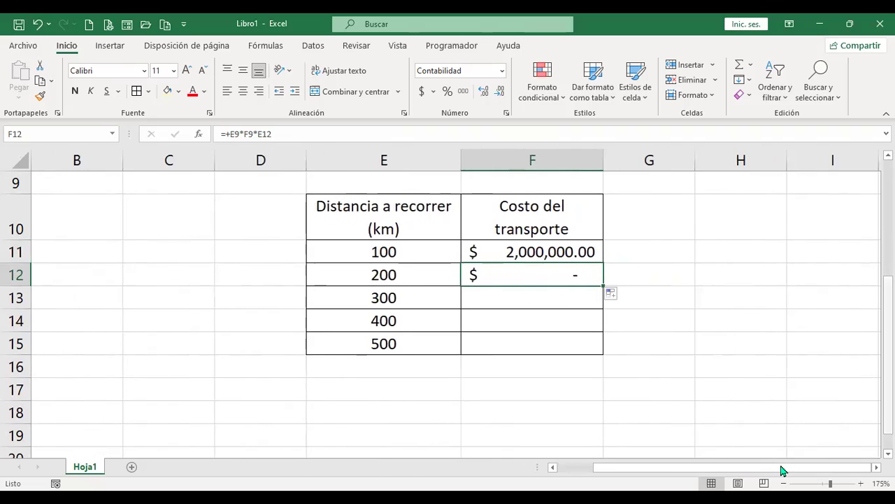
{"action": "left_click_drag", "start_coordinate": [887, 448], "coordinate": [887, 410]}
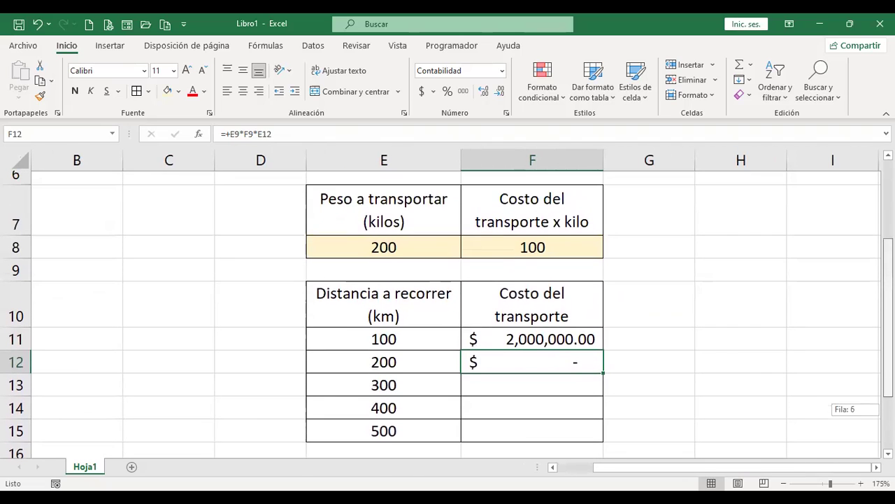
{"action": "double_click", "coordinate": [585, 372]}
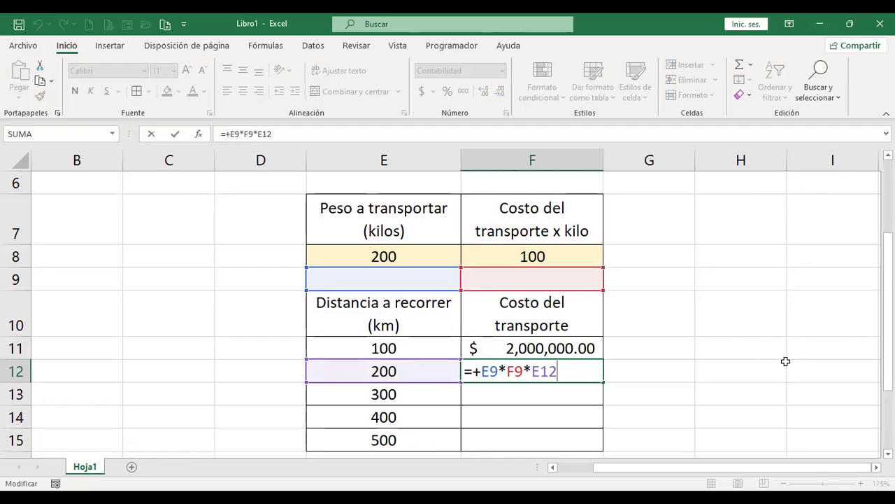
{"action": "key", "text": "BackSpace"}
{"action": "key", "text": "BackSpace"}
{"action": "key", "text": "BackSpace"}
{"action": "key", "text": "BackSpace"}
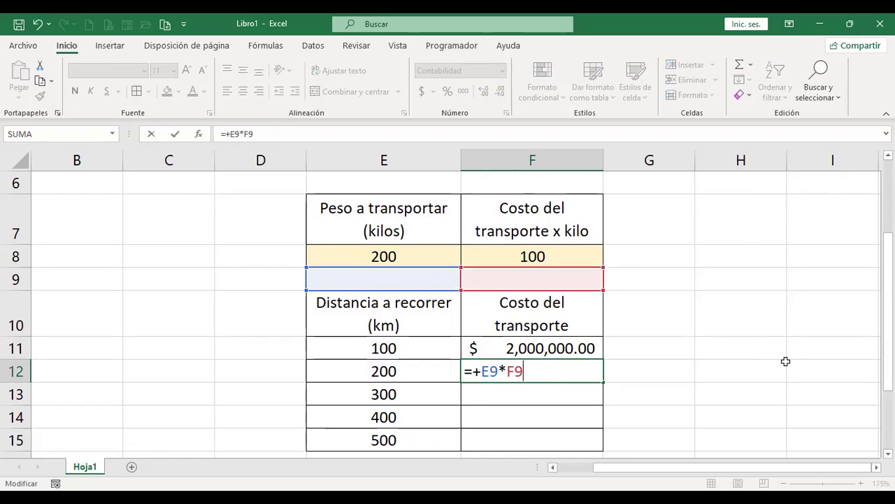
{"action": "key", "text": "BackSpace"}
{"action": "key", "text": "Escape"}
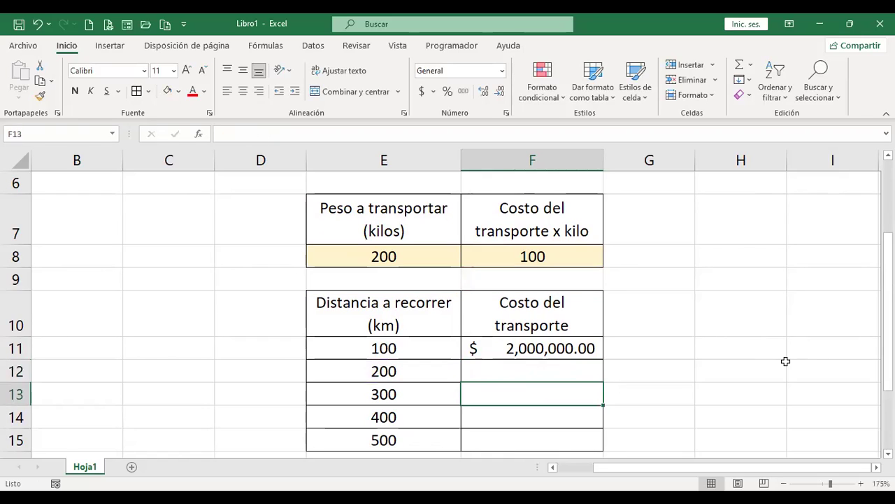
- Rebuild F11 as =+$E$8*$F$8*E11 with absolute weight and per-kilo references
{"action": "left_click_drag", "start_coordinate": [433, 256], "coordinate": [513, 256]}
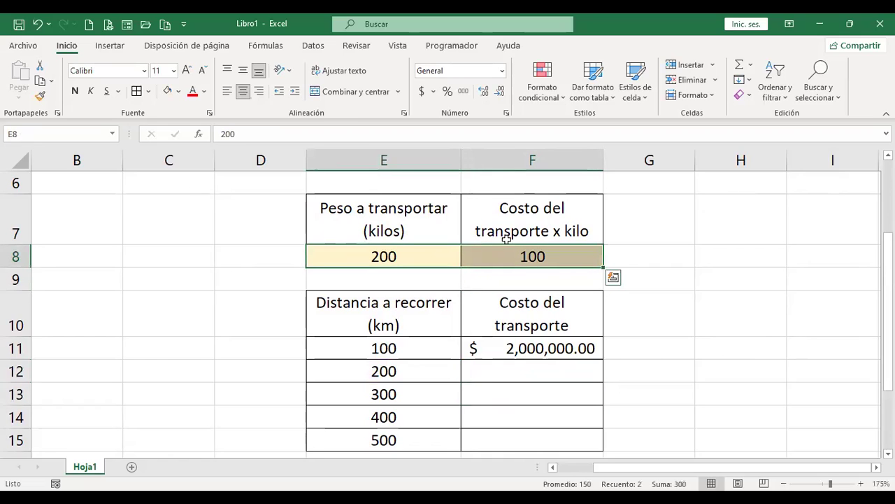
{"action": "left_click_drag", "start_coordinate": [400, 345], "coordinate": [392, 440]}
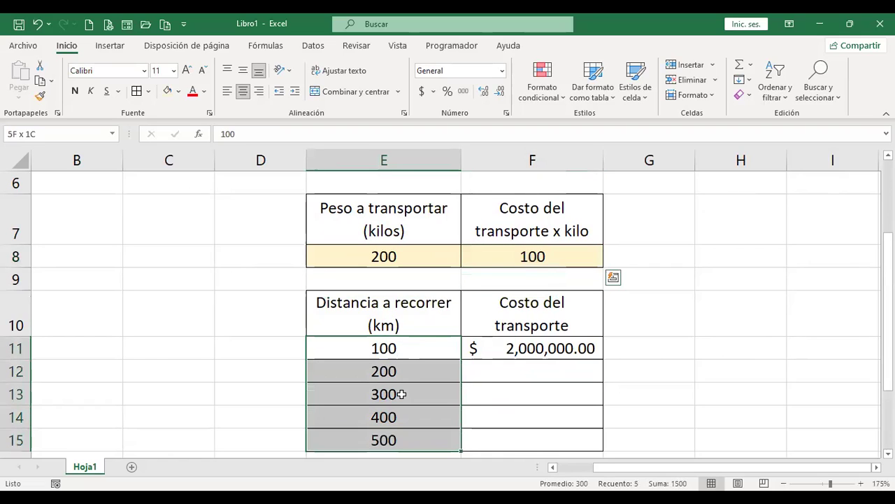
{"action": "left_click_drag", "start_coordinate": [414, 256], "coordinate": [481, 260]}
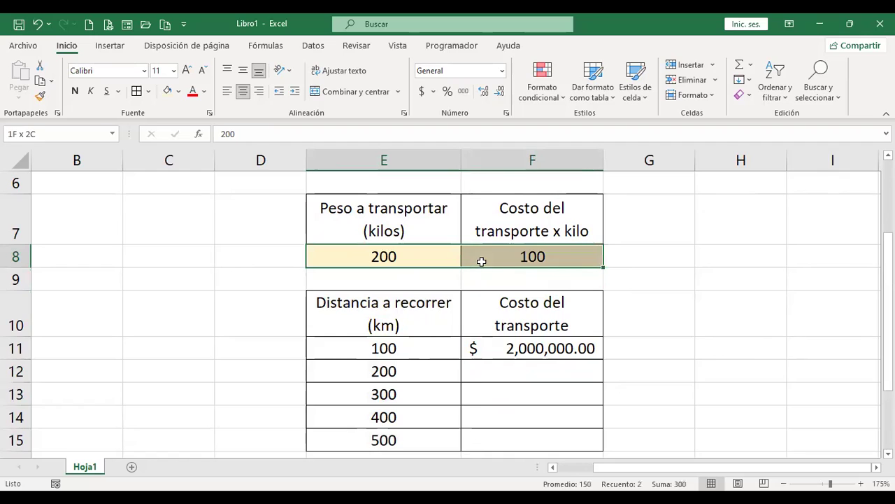
{"action": "left_click", "coordinate": [526, 348]}
{"action": "type", "text": "+"}
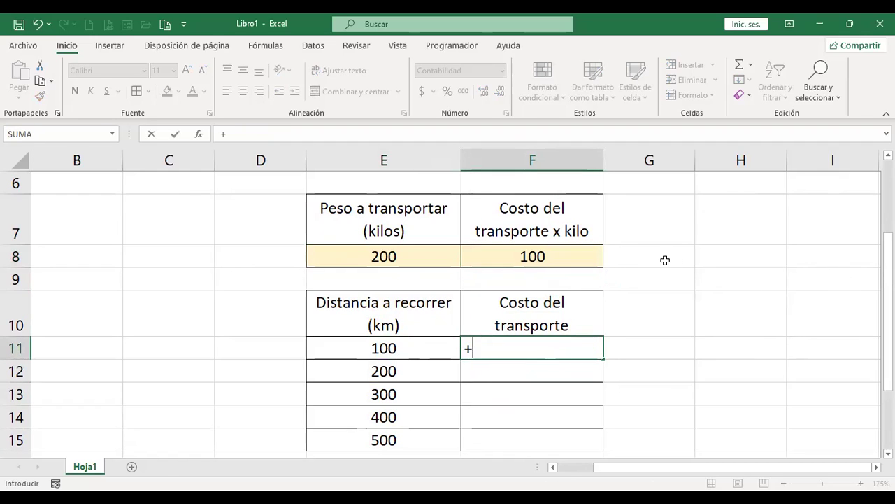
{"action": "left_click", "coordinate": [419, 257]}
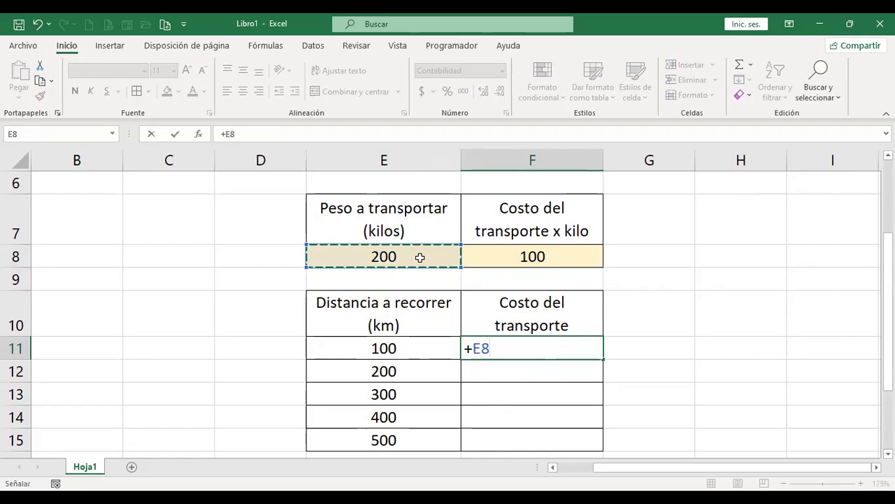
{"action": "key", "text": "F4"}
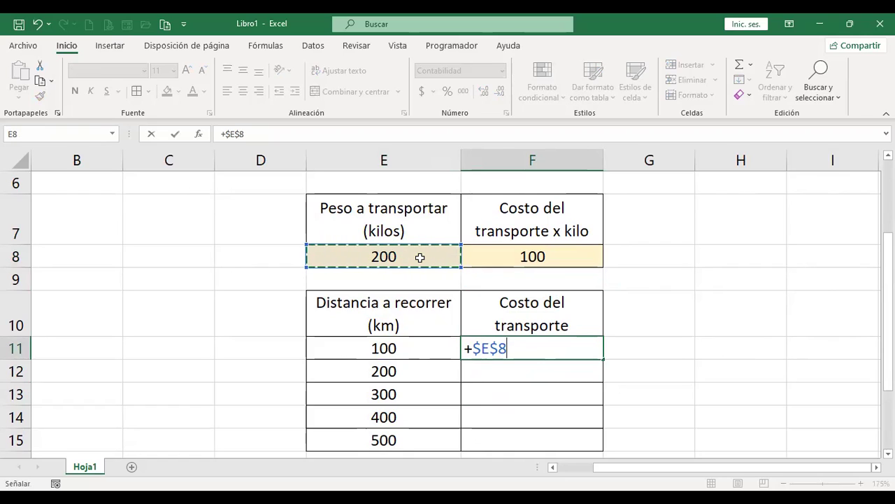
{"action": "type", "text": "*"}
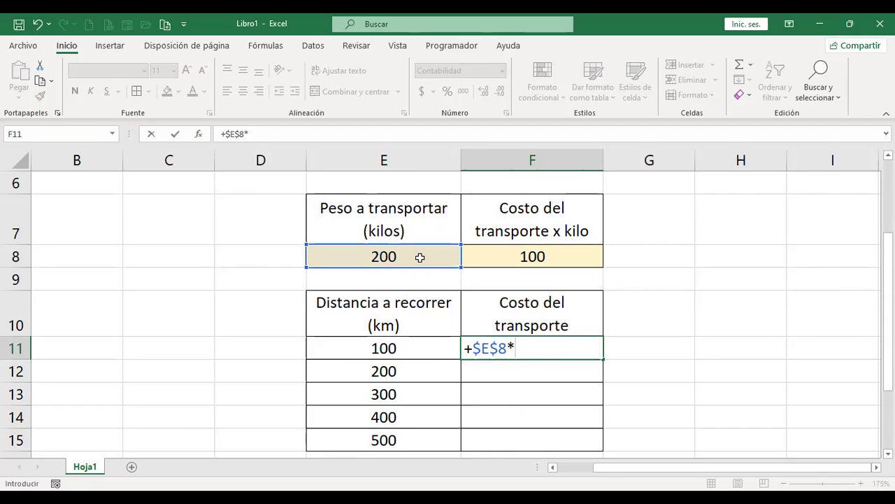
{"action": "left_click", "coordinate": [532, 254]}
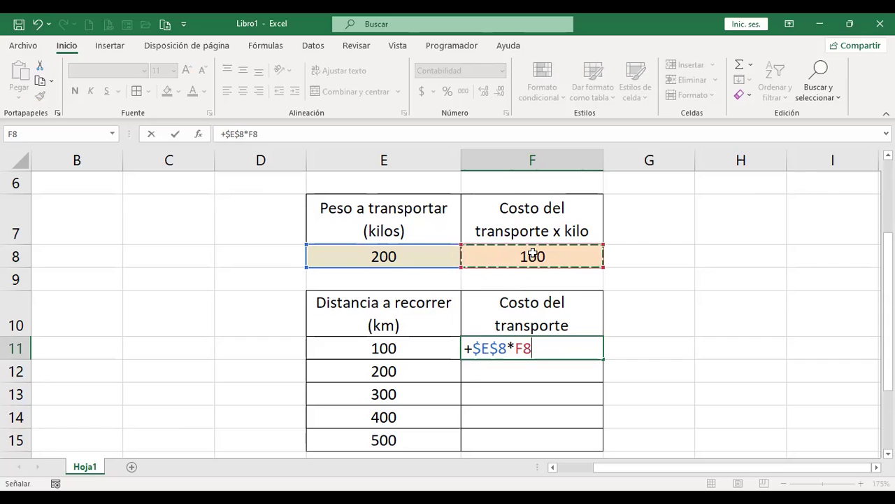
{"action": "key", "text": "BackSpace"}
{"action": "key", "text": "BackSpace"}
{"action": "type", "text": "$"}
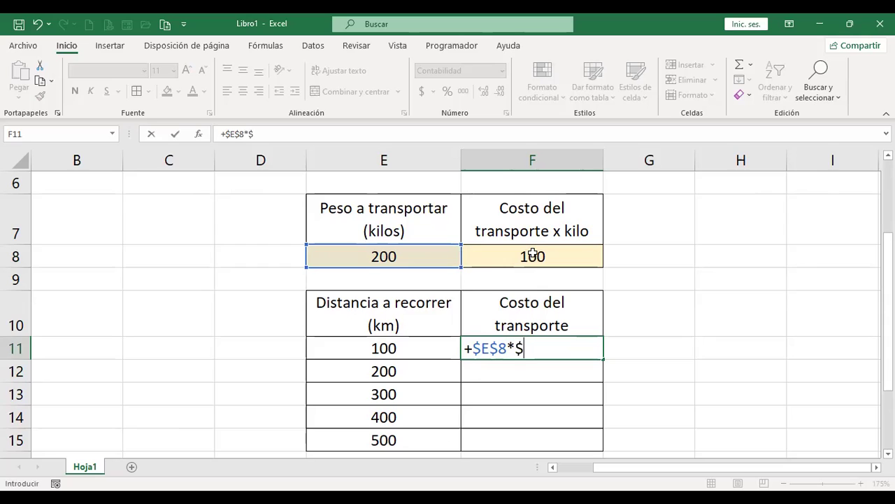
{"action": "type", "text": "f$"}
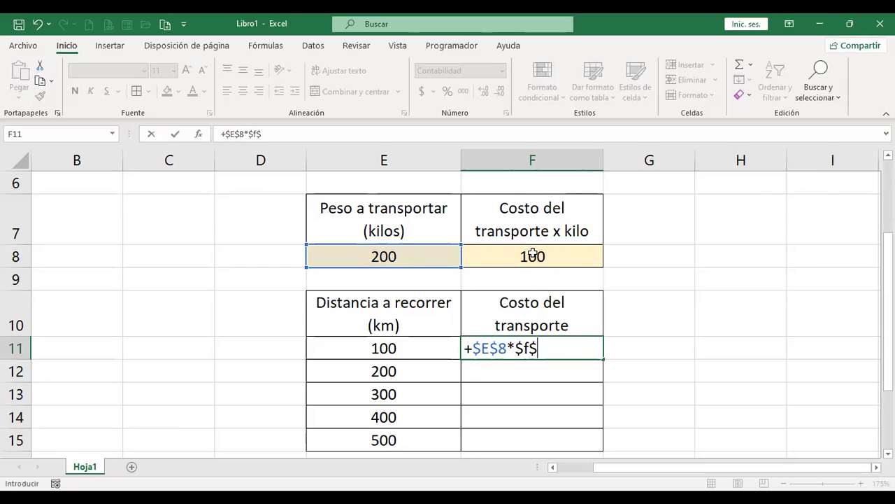
{"action": "type", "text": "8"}
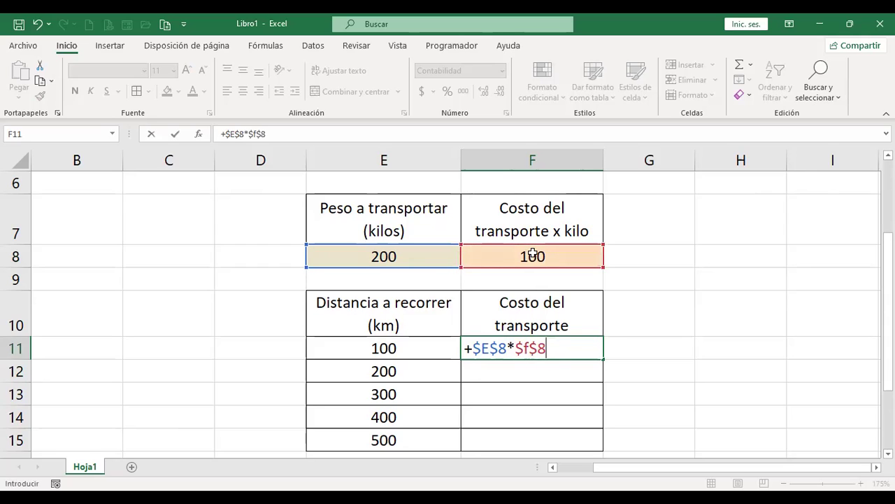
{"action": "type", "text": "*"}
{"action": "left_click", "coordinate": [396, 348]}
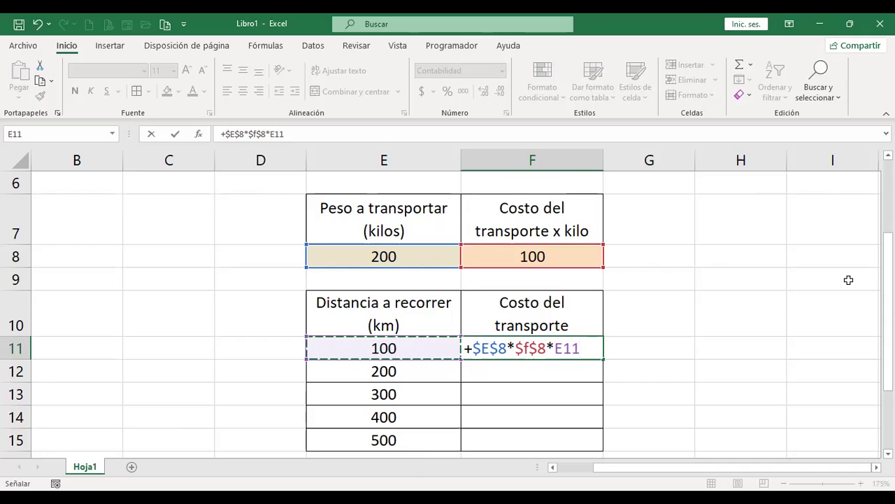
{"action": "key", "text": "Return"}
- Fill the anchored cost formula from F11 down through F15
{"action": "left_click", "coordinate": [567, 347]}
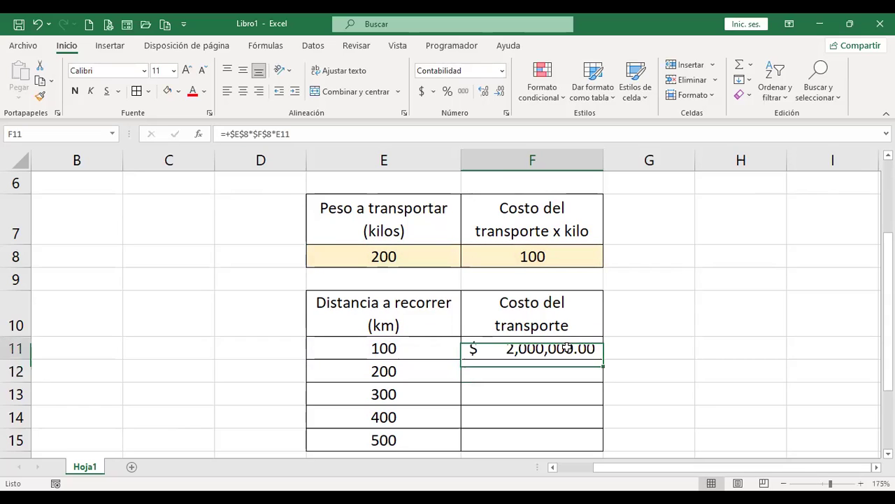
{"action": "left_click_drag", "start_coordinate": [603, 366], "coordinate": [604, 381]}
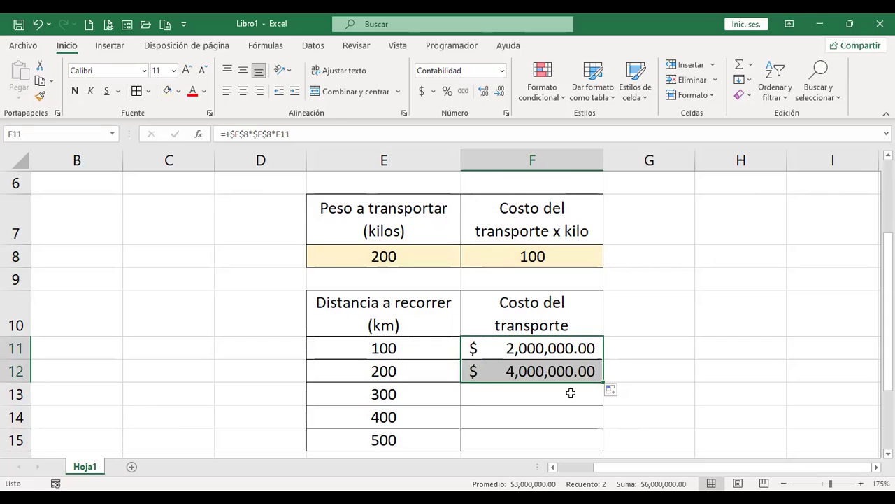
{"action": "scroll", "coordinate": [560, 384], "scroll_direction": "down", "scroll_amount": 2}
{"action": "scroll", "coordinate": [581, 245], "scroll_direction": "up", "scroll_amount": 1}
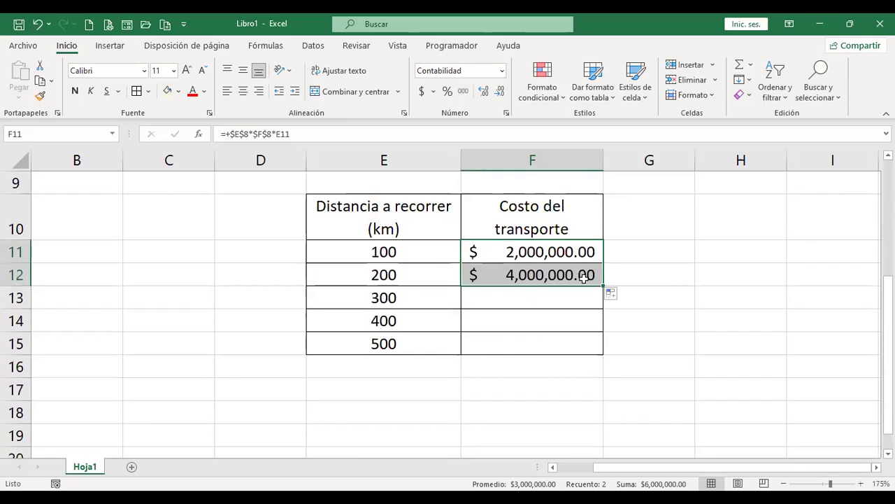
{"action": "left_click_drag", "start_coordinate": [604, 288], "coordinate": [602, 351]}
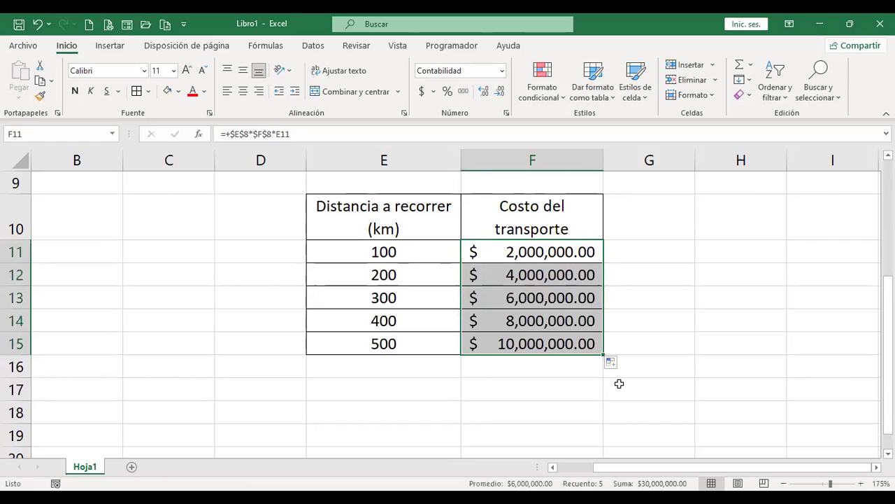
{"action": "scroll", "coordinate": [619, 384], "scroll_direction": "up", "scroll_amount": 1}
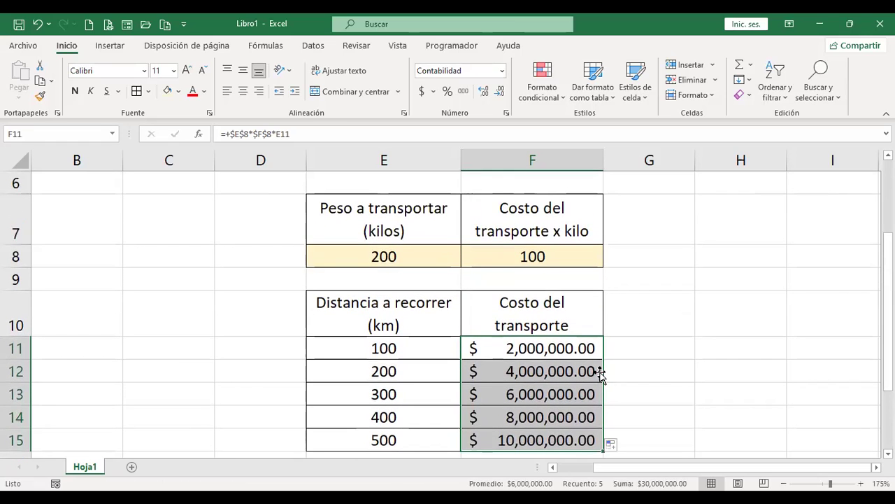
- Review the F11 formula =+$E$8*$F$8*E11 and confirm it unchanged
{"action": "left_click", "coordinate": [558, 348]}
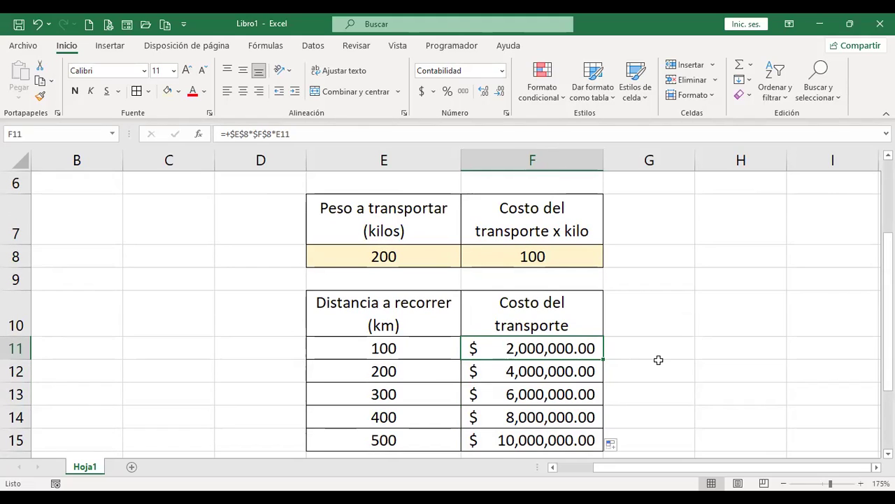
{"action": "key", "text": "F2"}
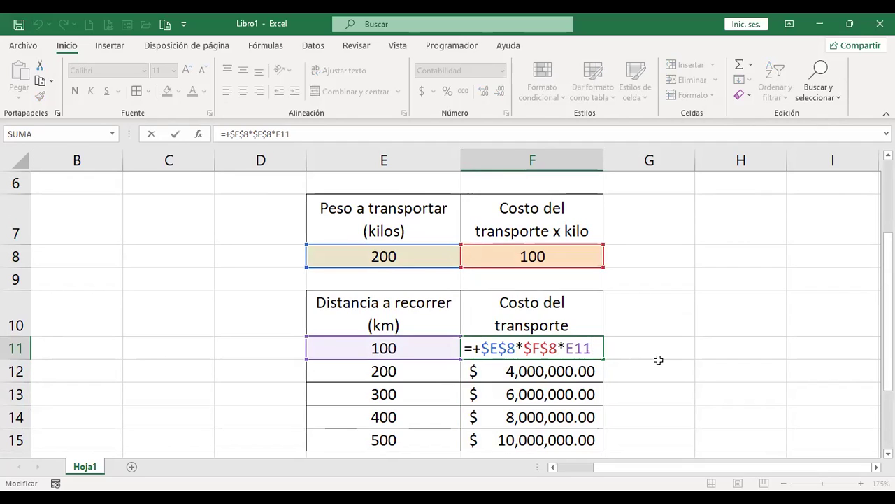
{"action": "key", "text": "Return"}
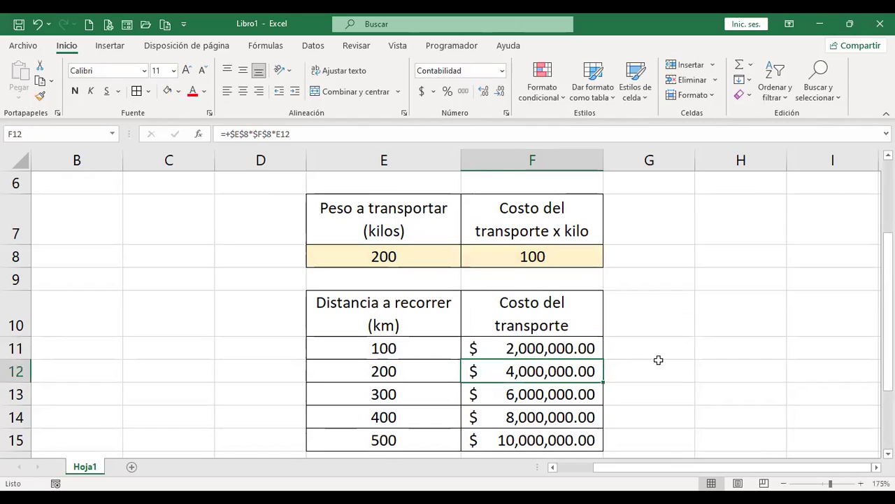
{"action": "left_click", "coordinate": [549, 343]}
{"action": "key", "text": "F2"}
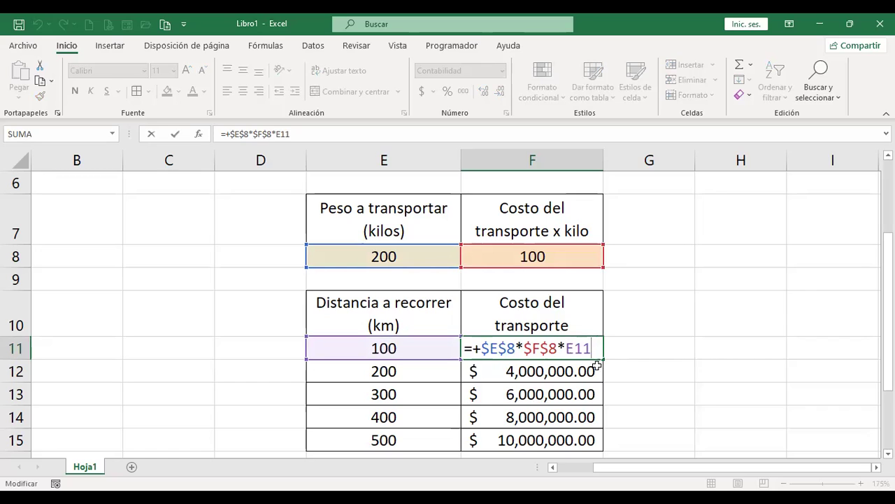
{"action": "left_click", "coordinate": [550, 350]}
{"action": "key", "text": "Return"}
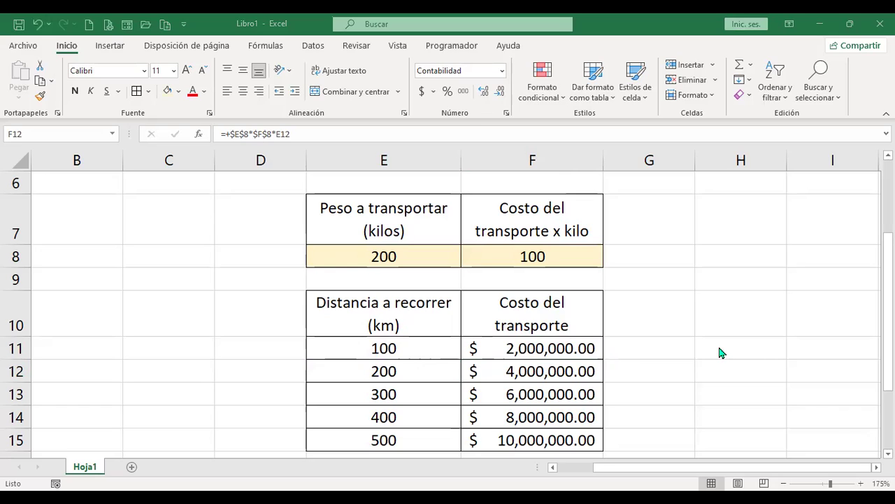
- Add sheet Hoja2, set all text to 14 point, and enter NOTAS SEMESTRE in A1
{"action": "left_click", "coordinate": [132, 467]}
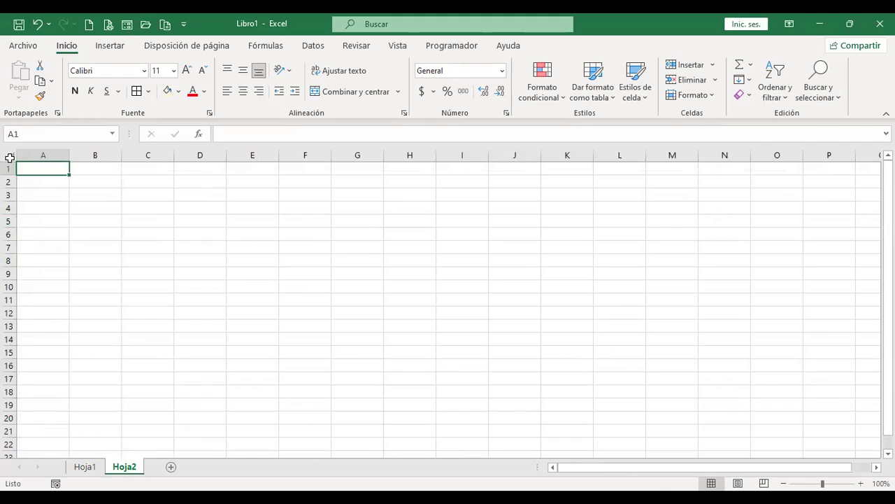
{"action": "left_click", "coordinate": [9, 156]}
{"action": "left_click", "coordinate": [187, 71]}
{"action": "left_click", "coordinate": [187, 72]}
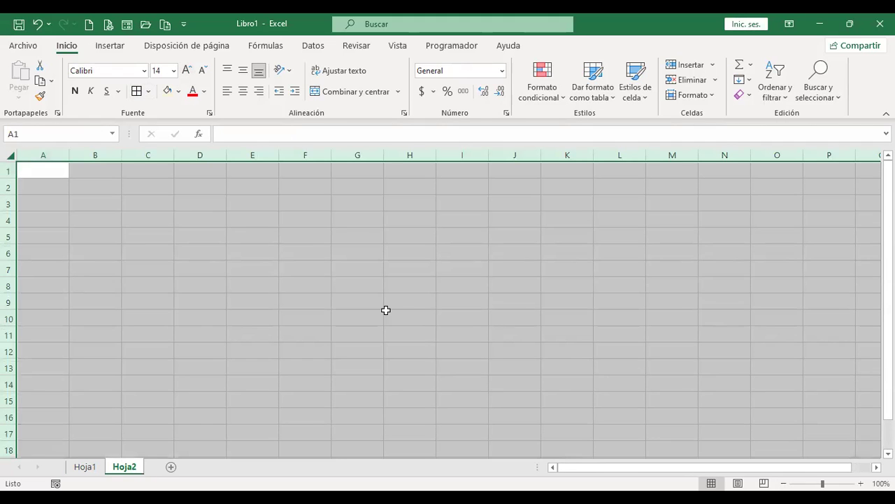
{"action": "scroll", "coordinate": [411, 313], "scroll_direction": "up", "scroll_amount": 2}
{"action": "key", "text": "ctrl+Home"}
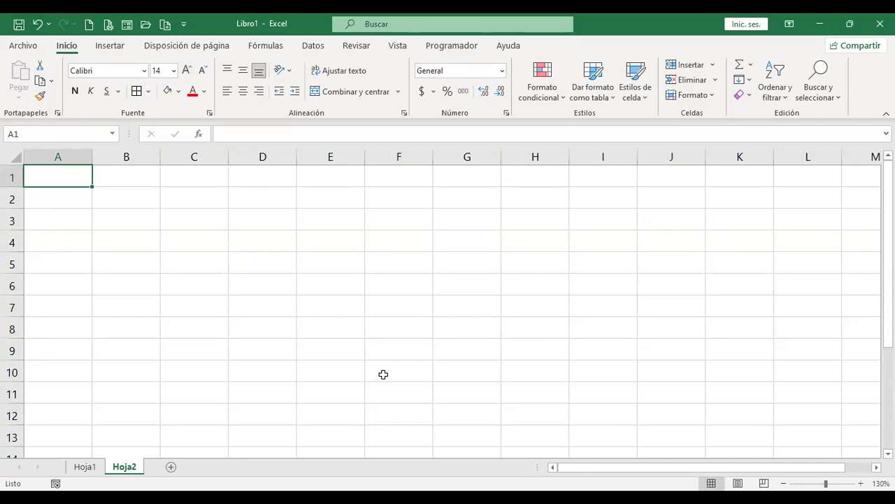
{"action": "type", "text": "N"}
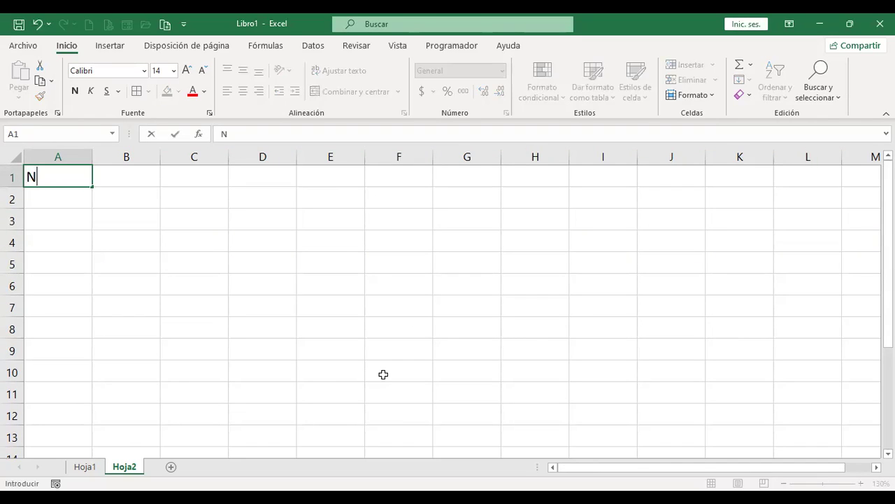
{"action": "type", "text": "OTAS SE"}
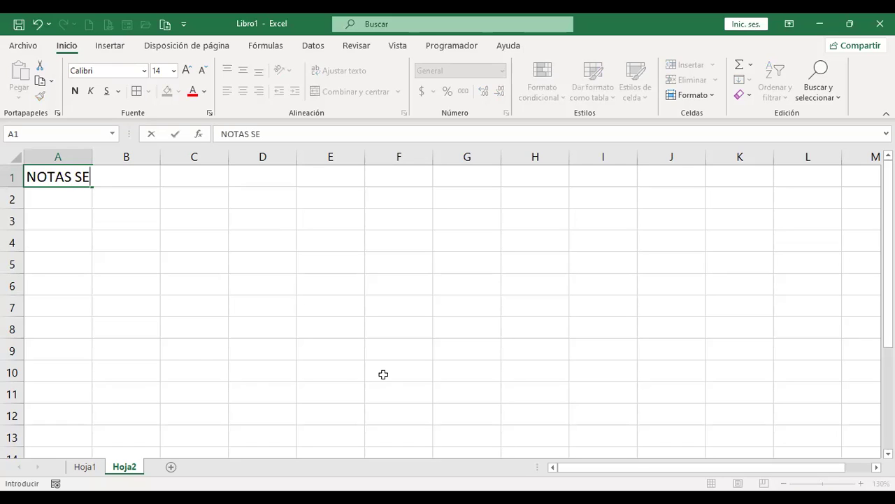
{"action": "type", "text": "M"}
{"action": "type", "text": "ESTRE"}
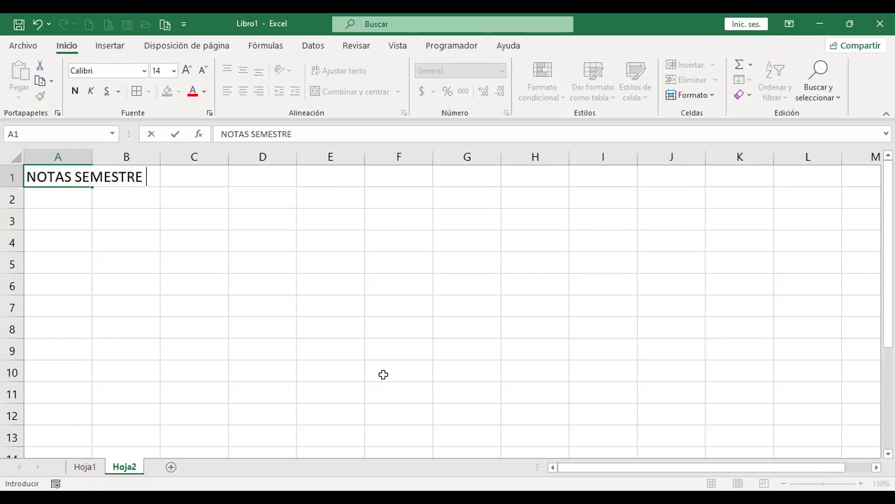
{"action": "key", "text": "Return"}
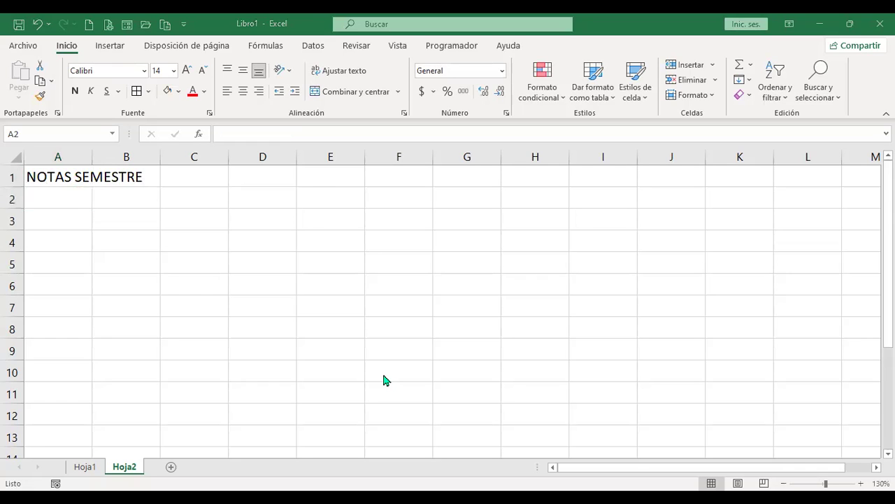
- Enter headers NOMBRE, PERIODO 1, PERIODO 2 in A2:C2 and autofit columns B and C
{"action": "type", "text": "N"}
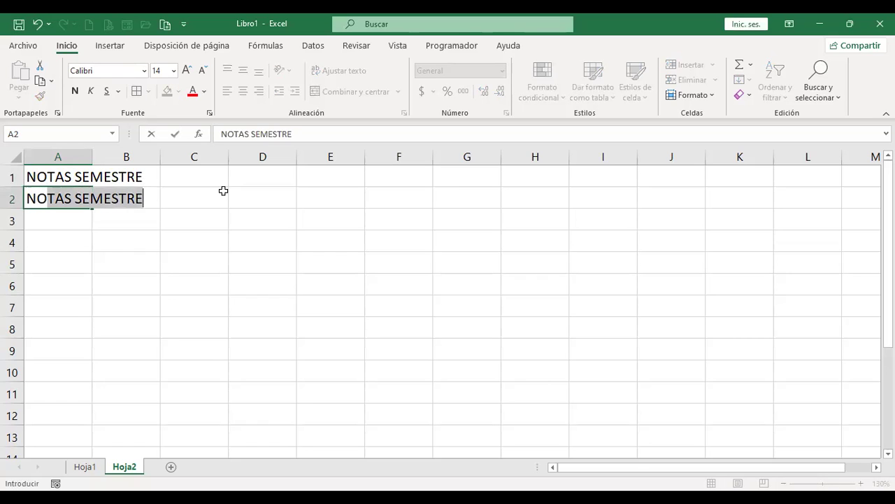
{"action": "type", "text": "OMBRE"}
{"action": "key", "text": "Return"}
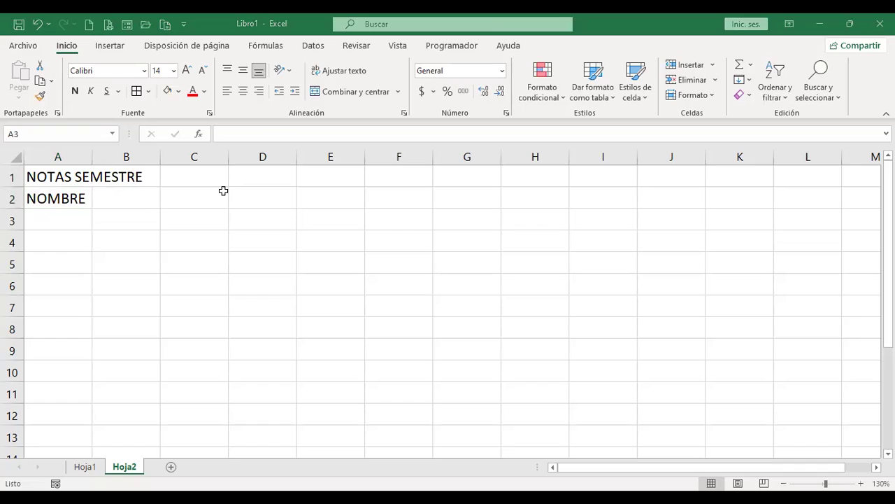
{"action": "key", "text": "Up"}
{"action": "key", "text": "Right"}
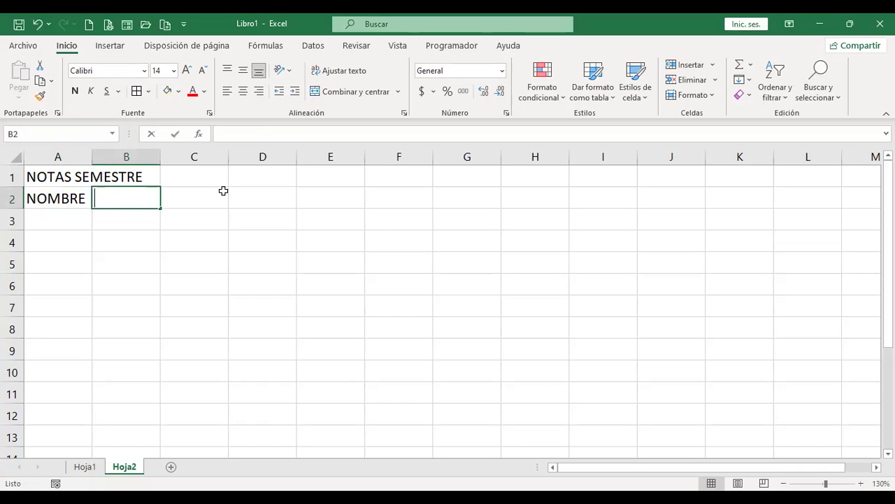
{"action": "type", "text": "PERIODO 1"}
{"action": "key", "text": "Return"}
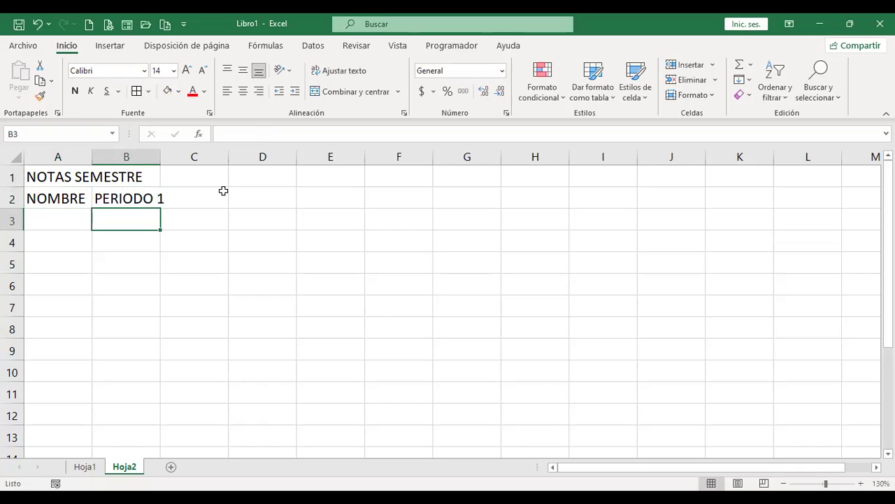
{"action": "left_click", "coordinate": [223, 190]}
{"action": "type", "text": "PERIODO"}
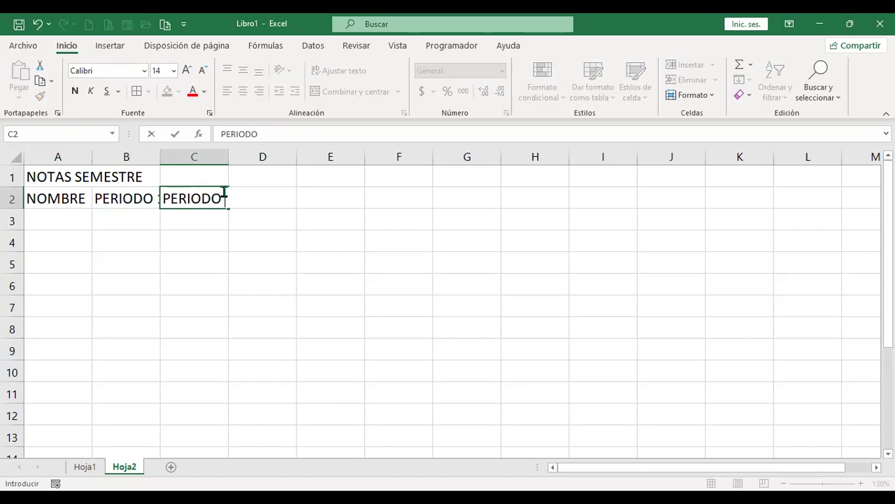
{"action": "type", "text": " 2"}
{"action": "key", "text": "Return"}
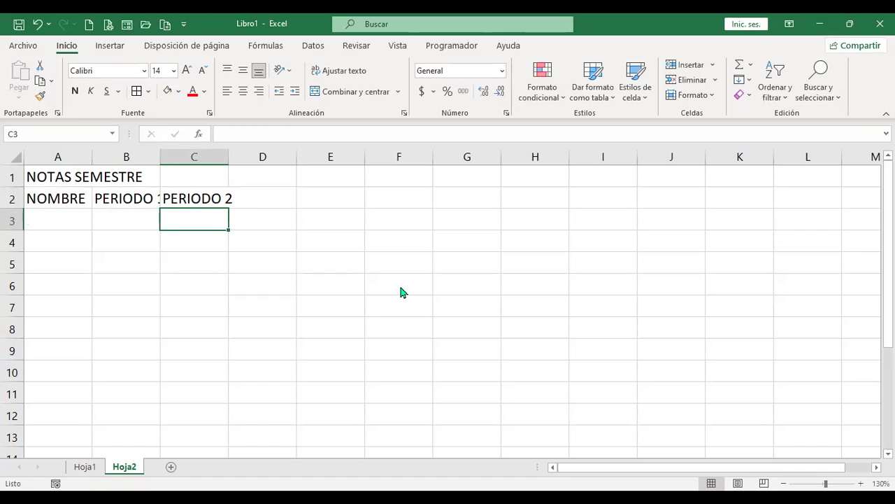
{"action": "double_click", "coordinate": [161, 155]}
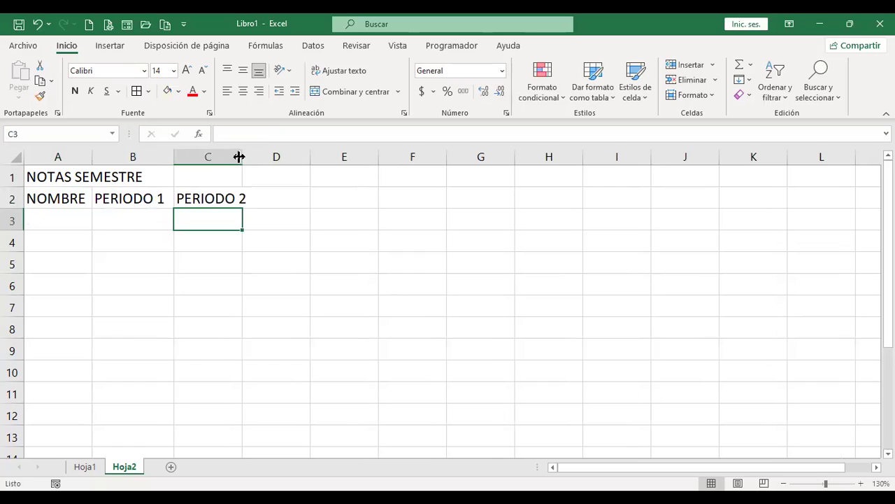
{"action": "double_click", "coordinate": [241, 155]}
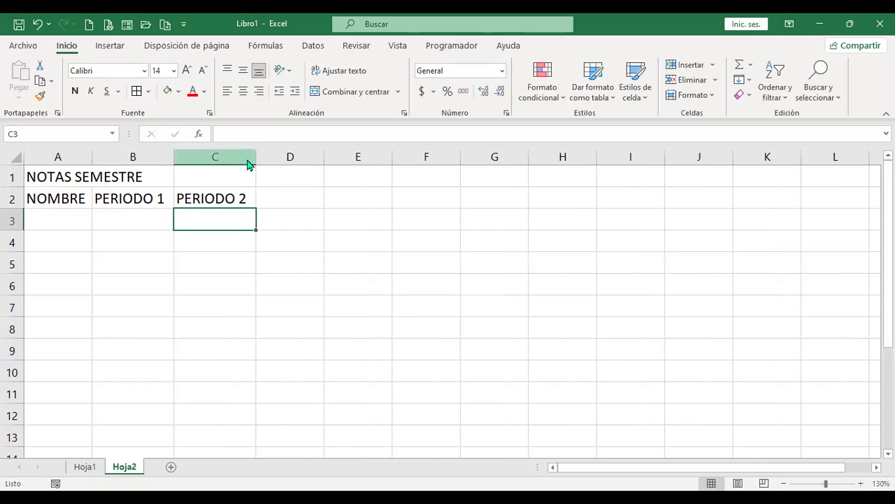
{"action": "key", "text": "Up"}
{"action": "key", "text": "Right"}
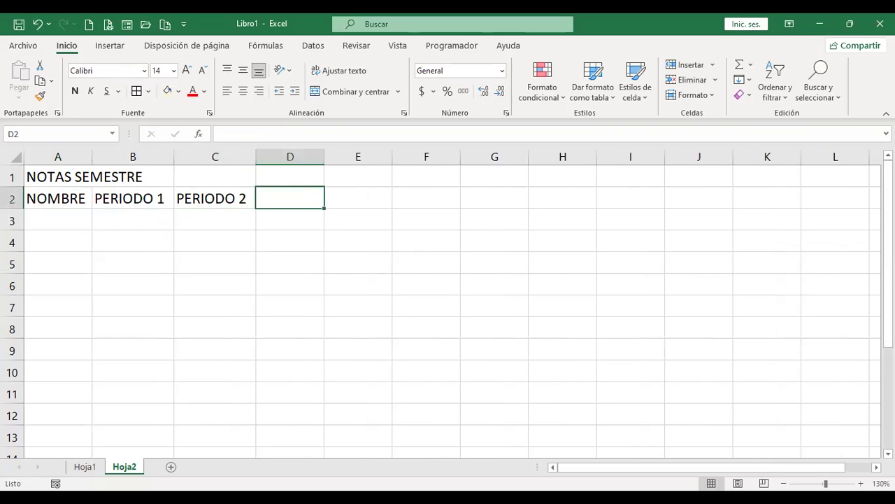
- Enter the heading 50% (PERIODO 1) in D2
{"action": "type", "text": "50"}
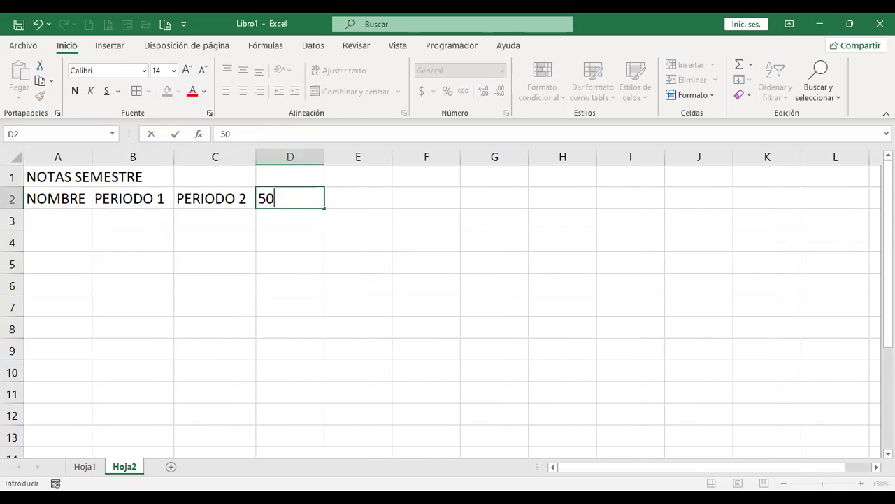
{"action": "type", "text": "%"}
{"action": "key", "text": "ctrl+Return"}
{"action": "left_click", "coordinate": [658, 135]}
{"action": "type", "text": "(PERIODO "}
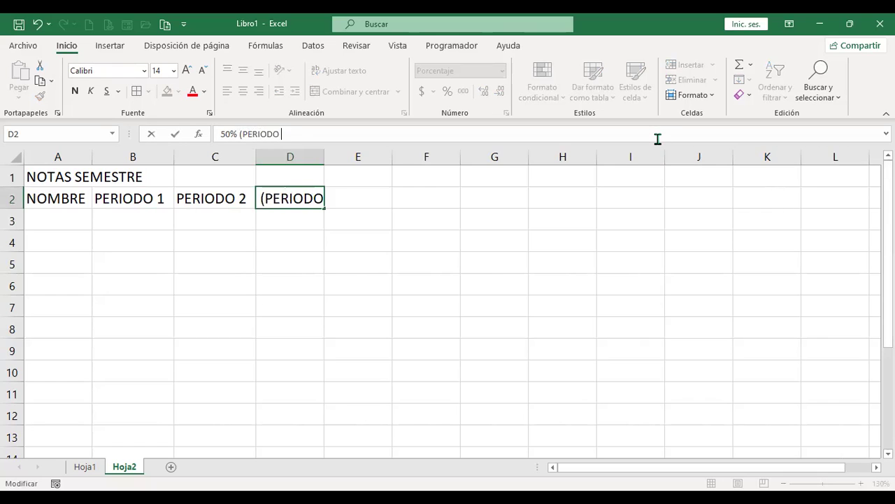
{"action": "type", "text": "1)"}
{"action": "key", "text": "Return"}
{"action": "key", "text": "Up"}
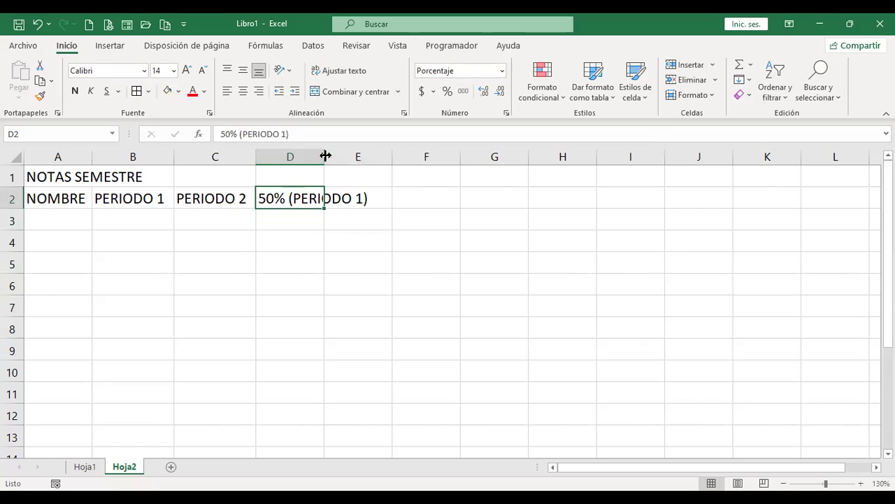
- Wrap the D2 heading, widen column D, and centre the A2:D2 headers both ways
{"action": "left_click", "coordinate": [342, 73]}
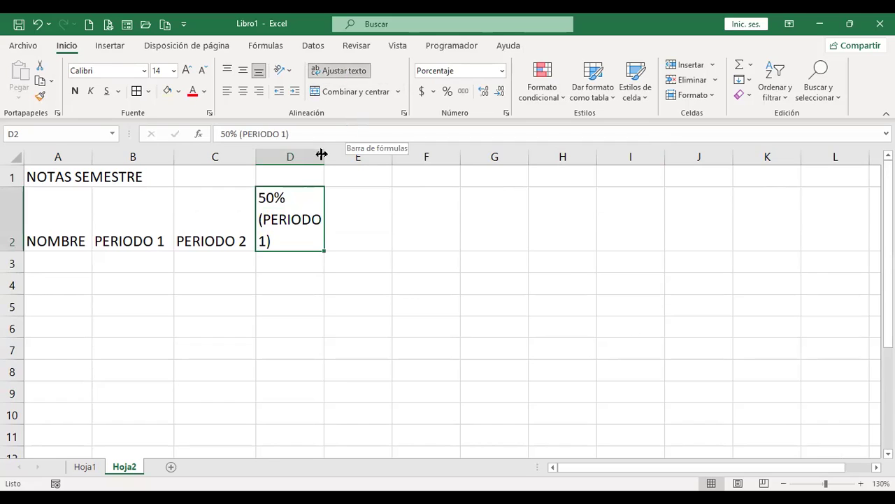
{"action": "left_click_drag", "start_coordinate": [322, 154], "coordinate": [350, 159]}
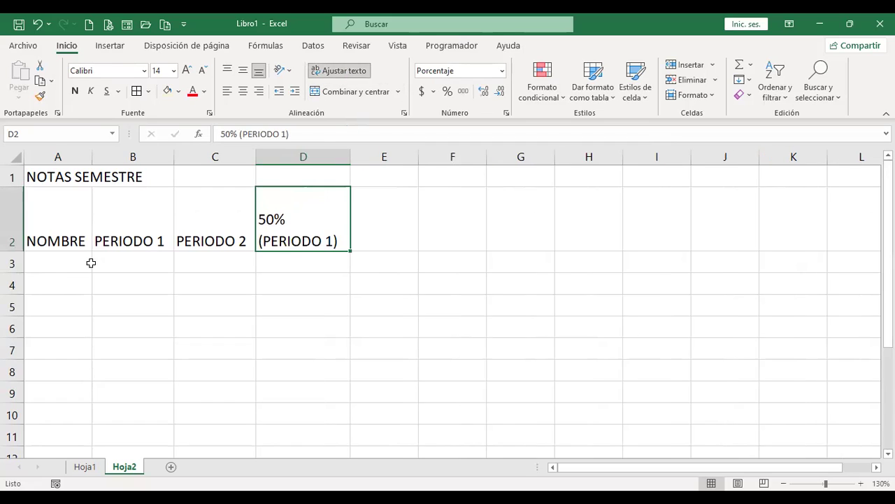
{"action": "double_click", "coordinate": [16, 248]}
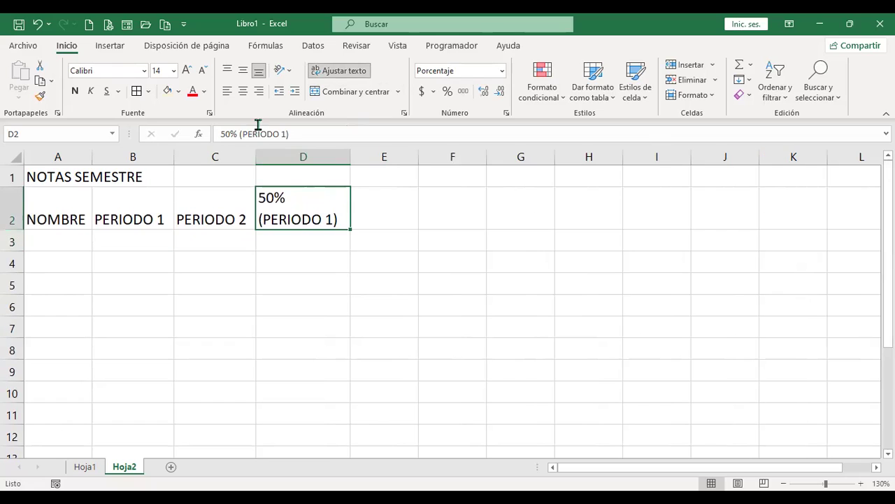
{"action": "left_click", "coordinate": [243, 90]}
{"action": "left_click", "coordinate": [243, 70]}
{"action": "left_click_drag", "start_coordinate": [72, 199], "coordinate": [214, 196]}
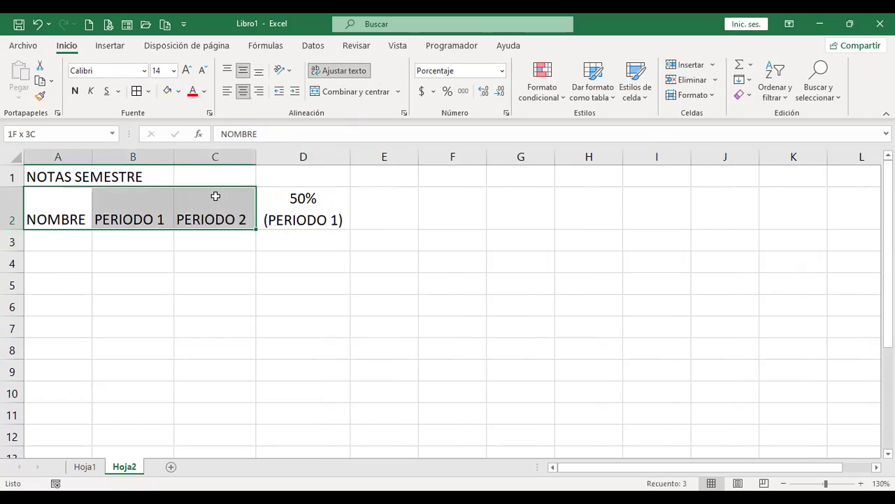
{"action": "left_click", "coordinate": [243, 70]}
{"action": "left_click", "coordinate": [243, 91]}
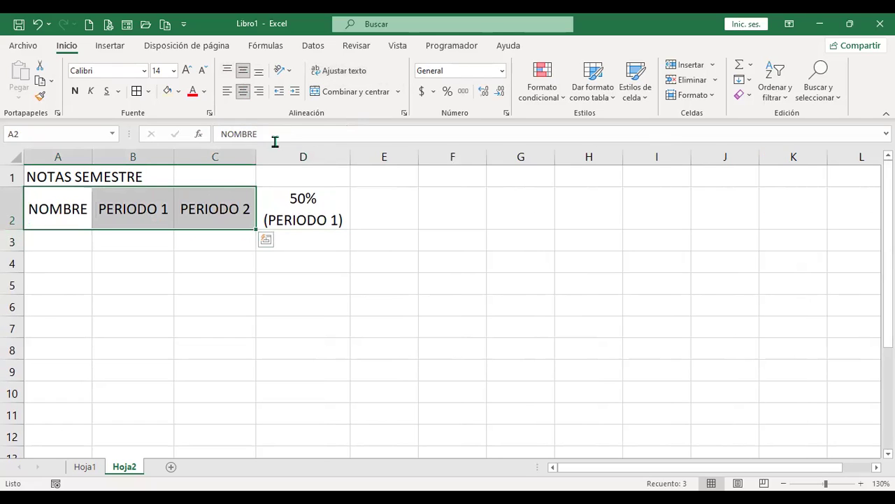
- Copy the D2 heading into E2 with the fill handle
{"action": "left_click", "coordinate": [310, 203]}
{"action": "left_click_drag", "start_coordinate": [350, 233], "coordinate": [418, 234]}
{"action": "left_click", "coordinate": [382, 201]}
{"action": "left_click", "coordinate": [324, 208]}
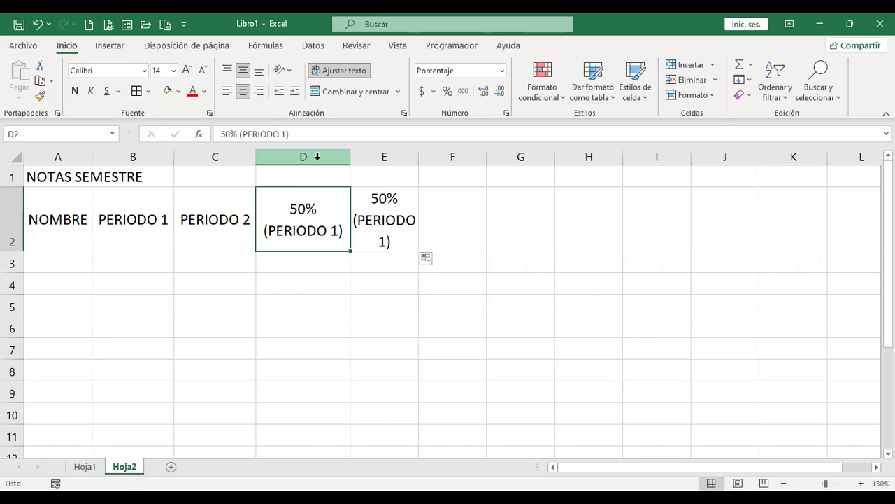
- Set the widths of columns D and E to 15
{"action": "left_click", "coordinate": [318, 157]}
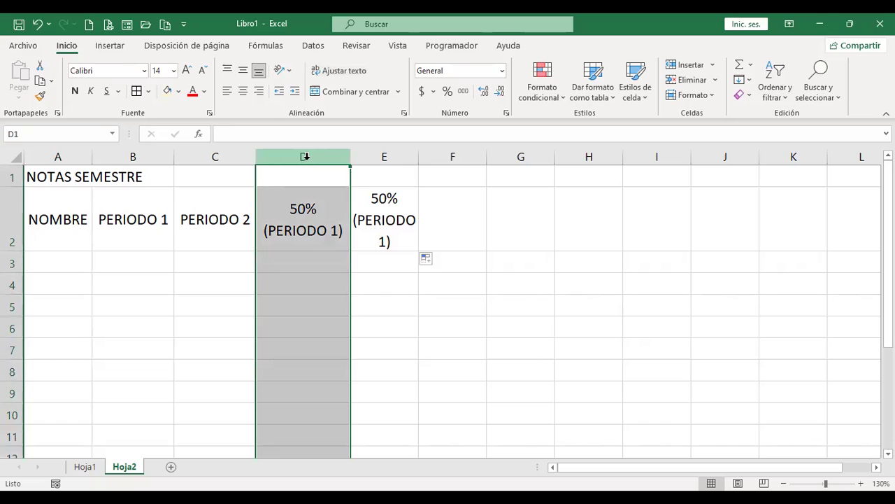
{"action": "right_click", "coordinate": [308, 160]}
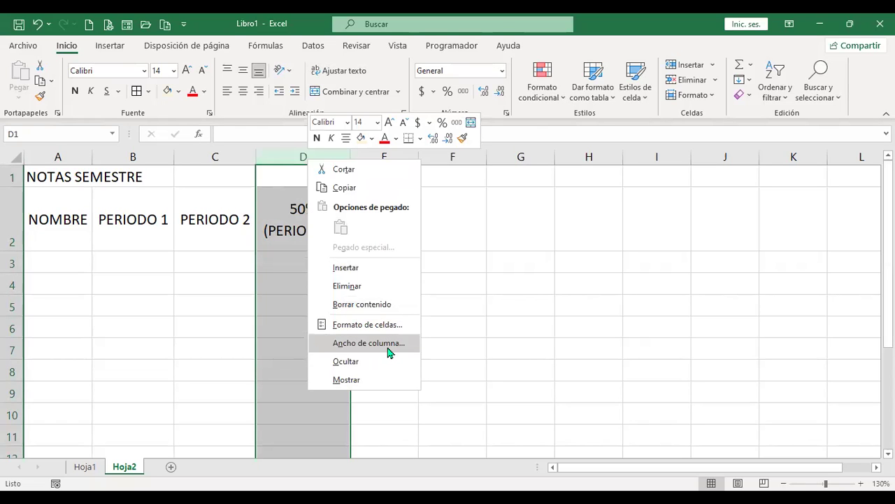
{"action": "left_click", "coordinate": [383, 346]}
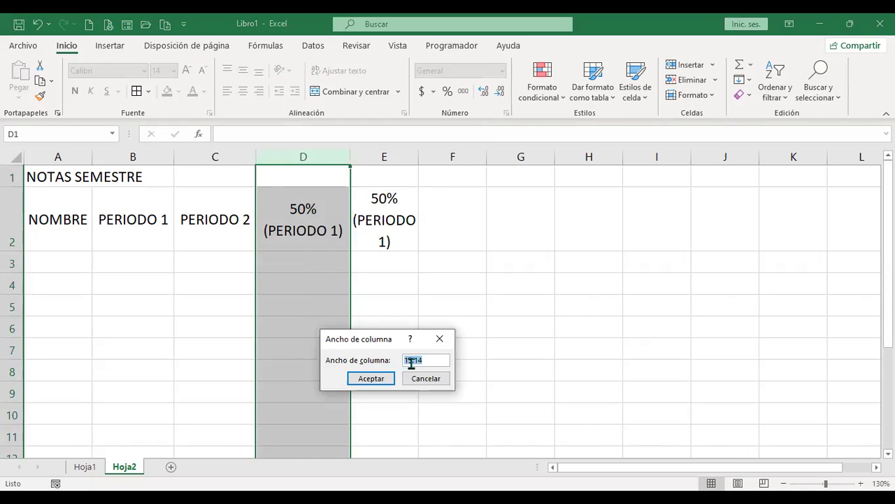
{"action": "type", "text": "15"}
{"action": "key", "text": "Return"}
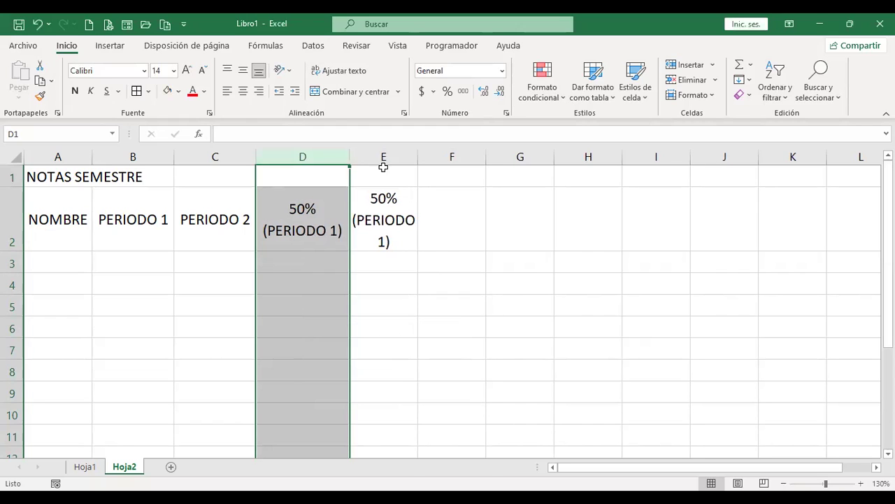
{"action": "left_click", "coordinate": [382, 155]}
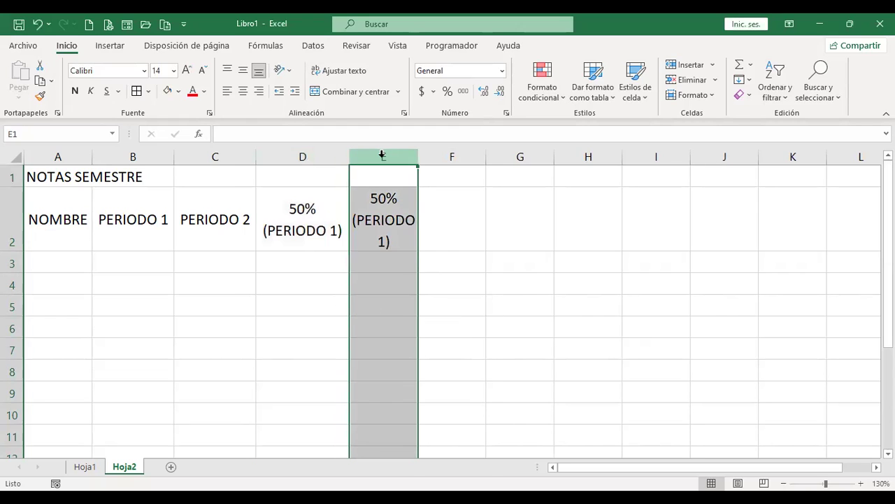
{"action": "right_click", "coordinate": [382, 154]}
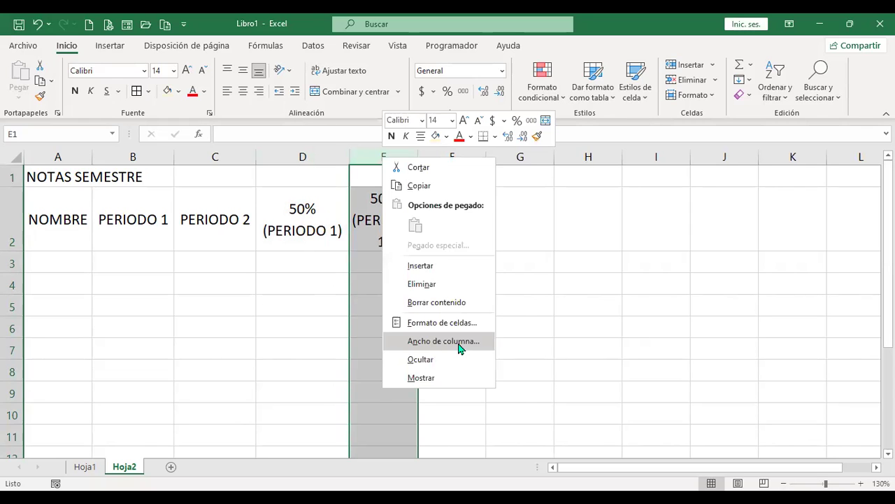
{"action": "left_click", "coordinate": [460, 342]}
{"action": "type", "text": "15"}
{"action": "key", "text": "Return"}
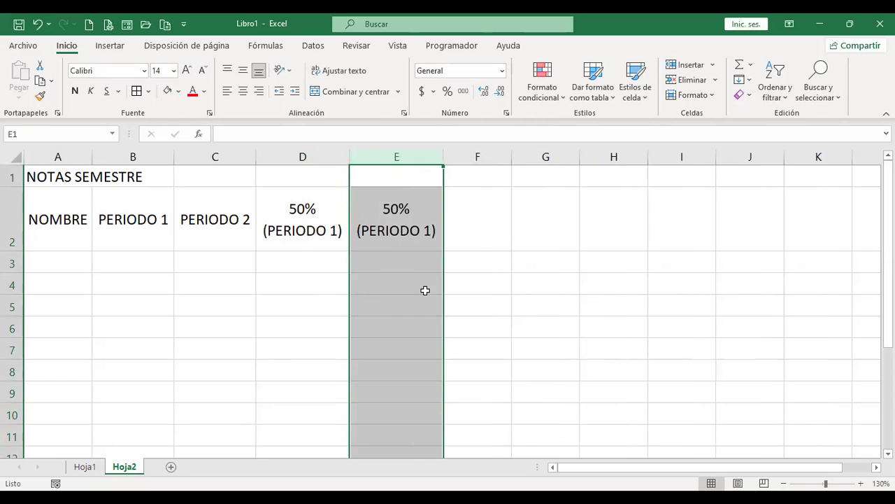
- Autofit row 2's height and change E2 to 50% (PERIODO 2)
{"action": "left_click", "coordinate": [328, 227]}
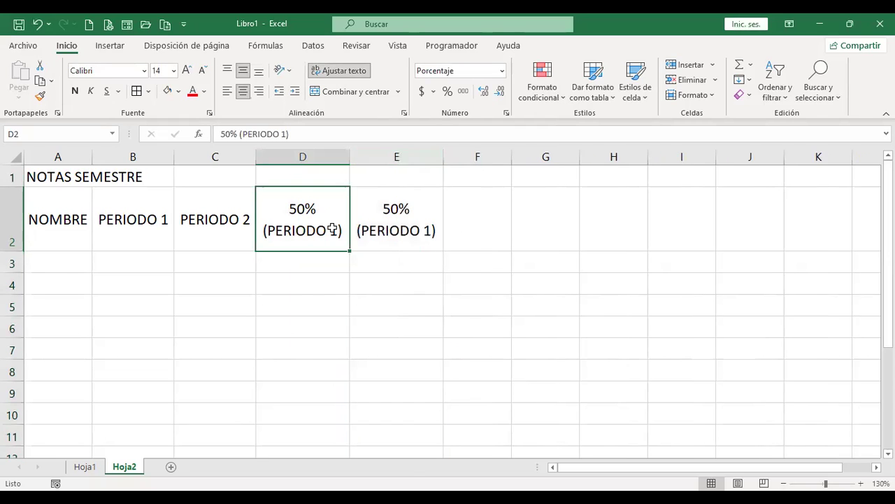
{"action": "double_click", "coordinate": [19, 250]}
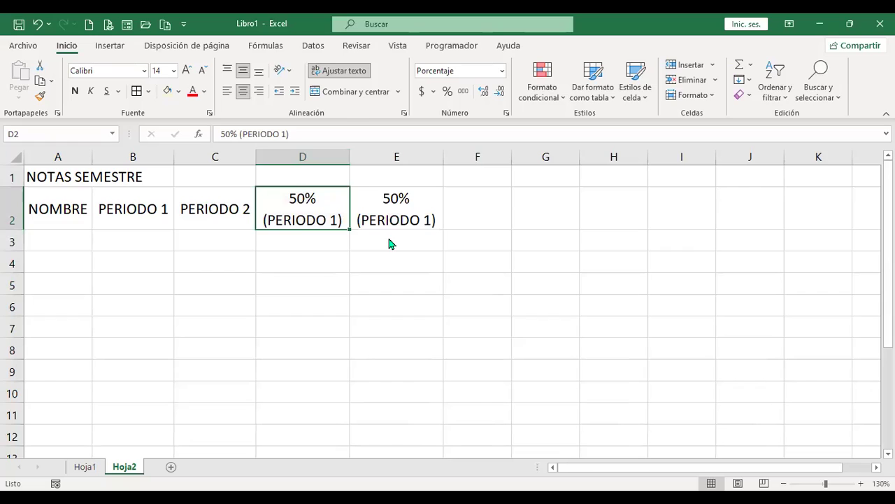
{"action": "left_click", "coordinate": [419, 213]}
{"action": "left_click", "coordinate": [285, 134]}
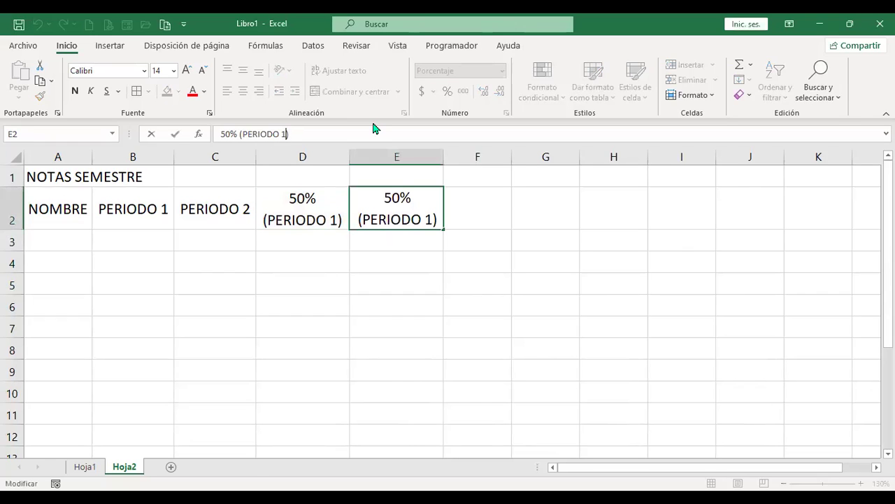
{"action": "key", "text": "BackSpace"}
{"action": "type", "text": "2"}
{"action": "key", "text": "Return"}
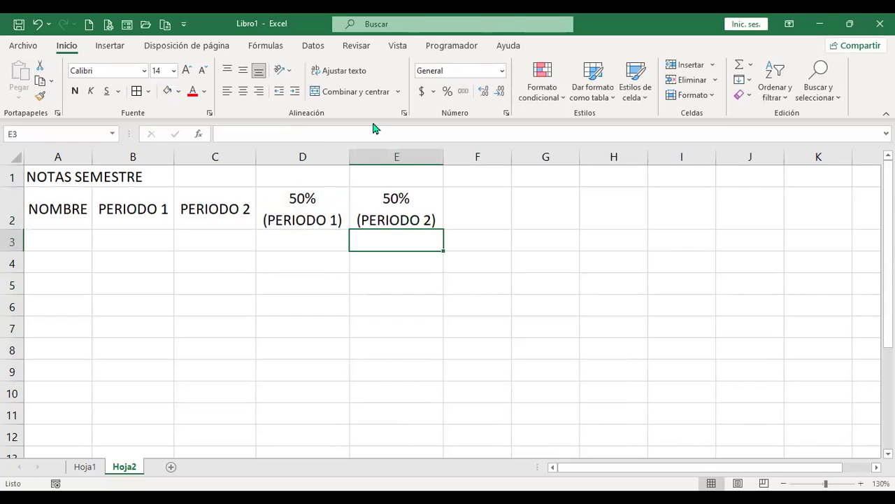
{"action": "key", "text": "alt"}
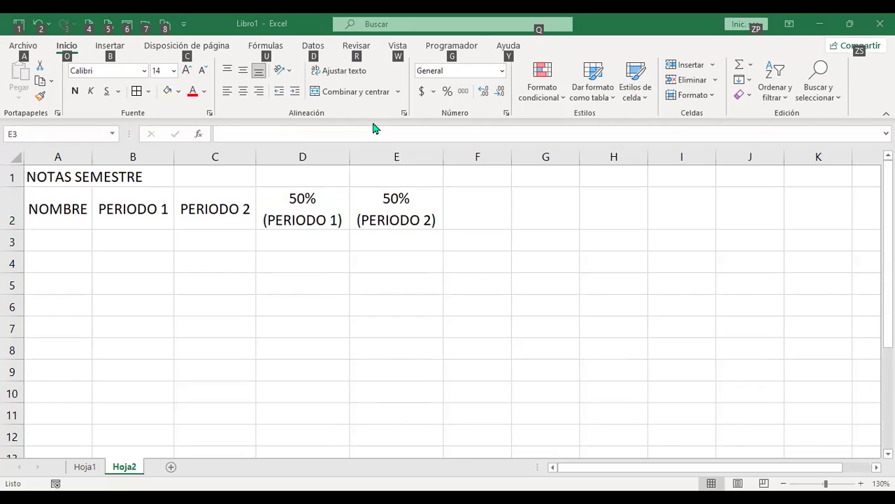
- Enter the first three student names in A3:A5
{"action": "left_click", "coordinate": [72, 237]}
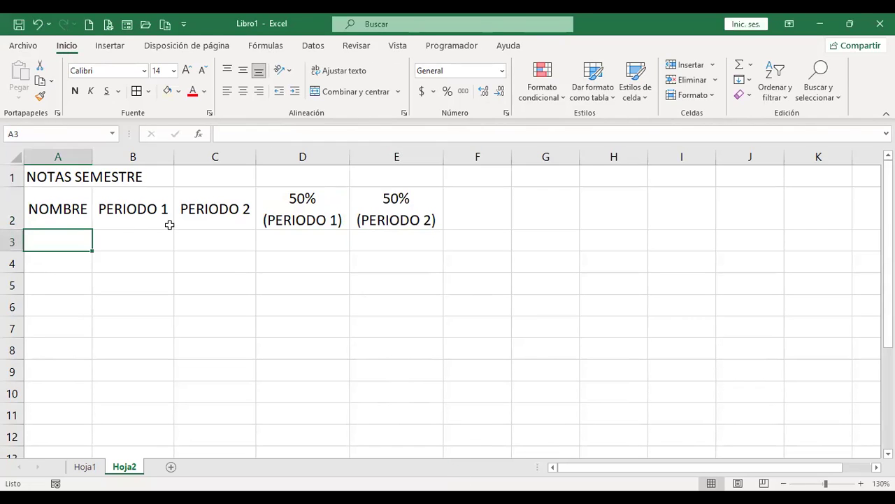
{"action": "type", "text": "Alejandra Cubiías"}
{"action": "key", "text": "Return"}
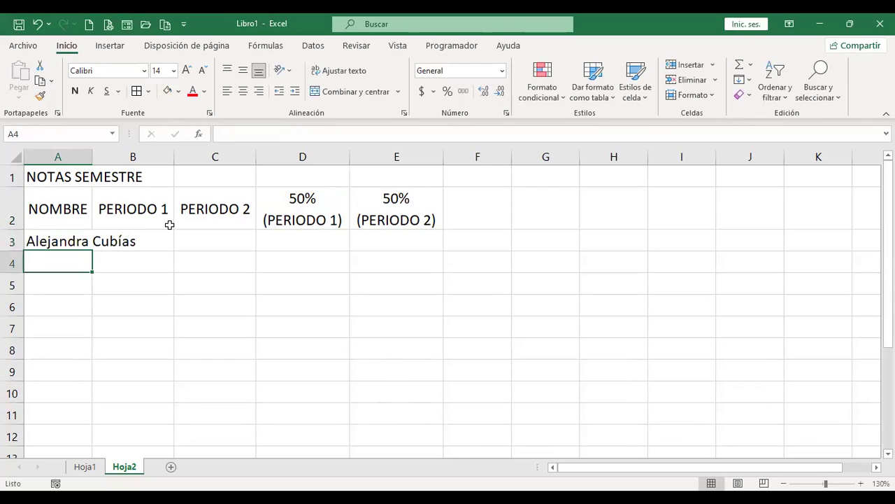
{"action": "type", "text": "Ángel Mendoz"}
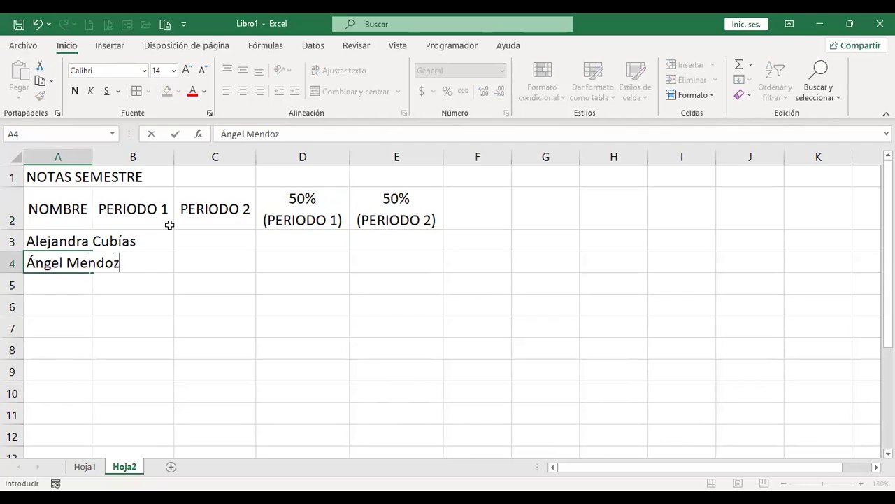
{"action": "type", "text": "a"}
{"action": "key", "text": "Return"}
{"action": "type", "text": "Balmoris Hernández"}
{"action": "key", "text": "Return"}
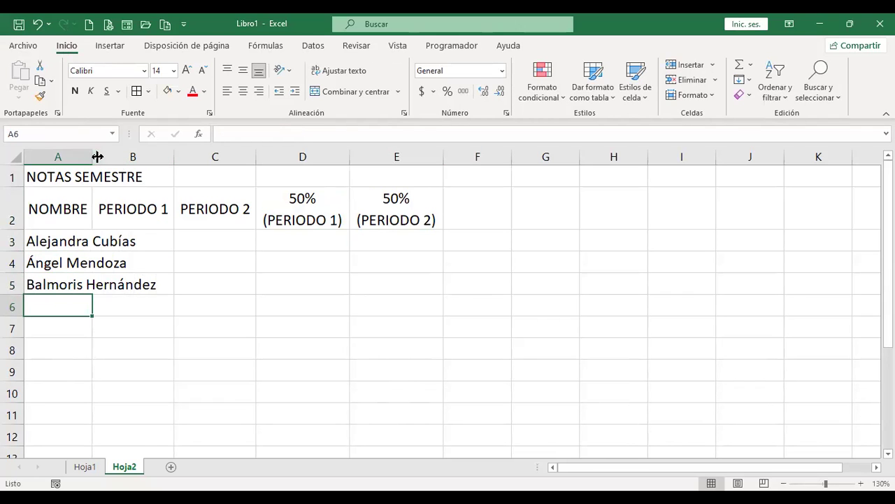
- Autofit column A and enter the remaining two student names in A6 and A7
{"action": "double_click", "coordinate": [93, 158]}
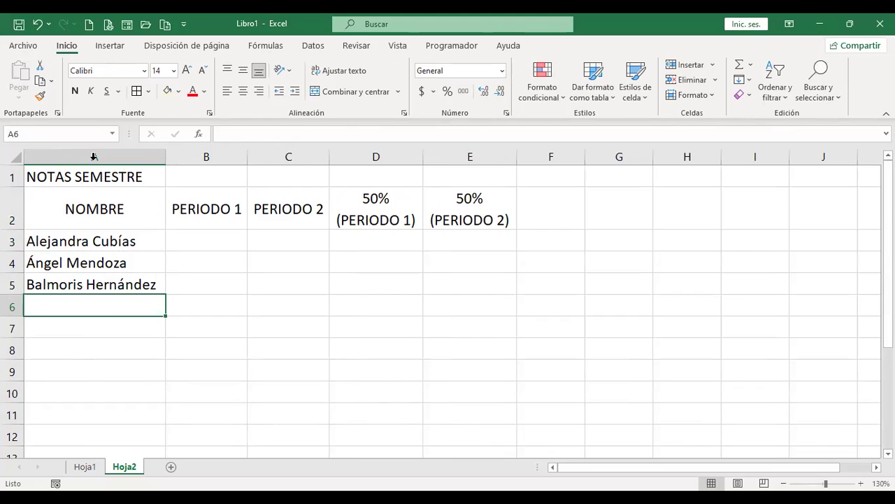
{"action": "type", "text": "Hilssen Hernández"}
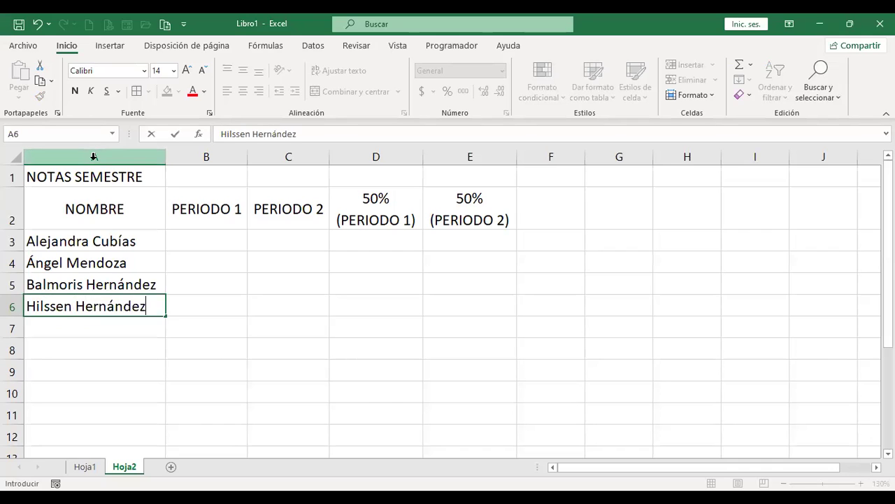
{"action": "key", "text": "Return"}
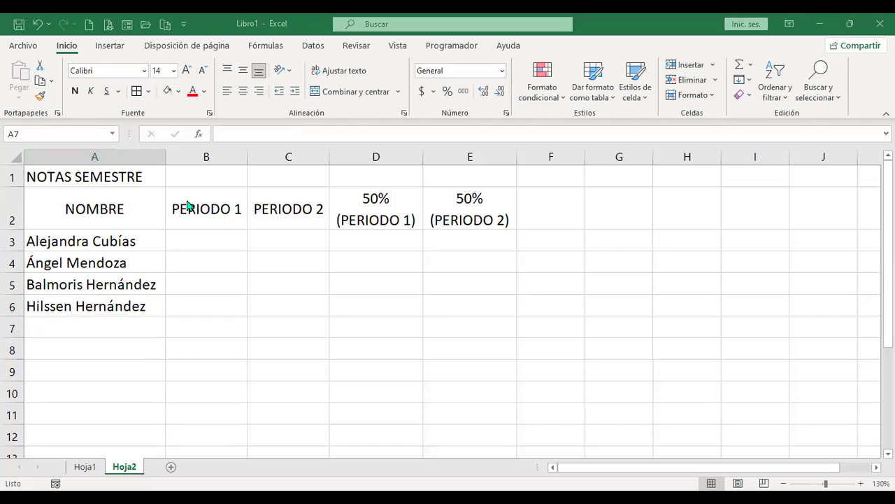
{"action": "left_click", "coordinate": [84, 327]}
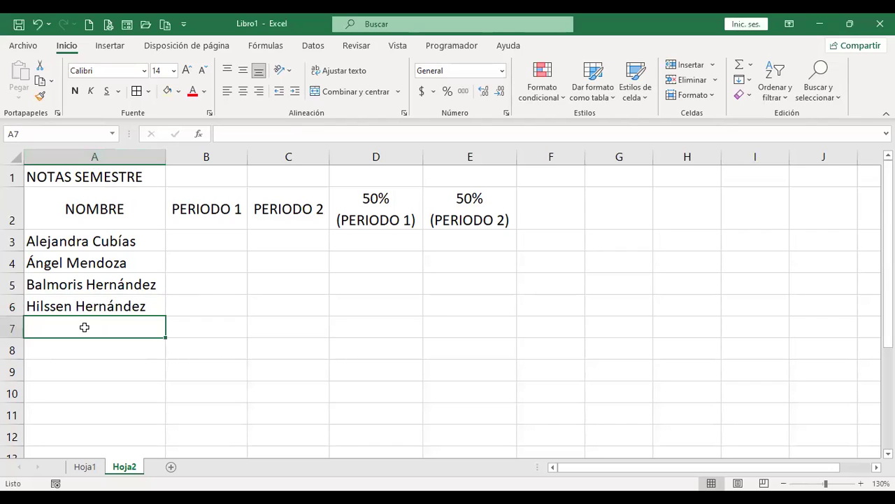
{"action": "type", "text": "Jessica Ortiz"}
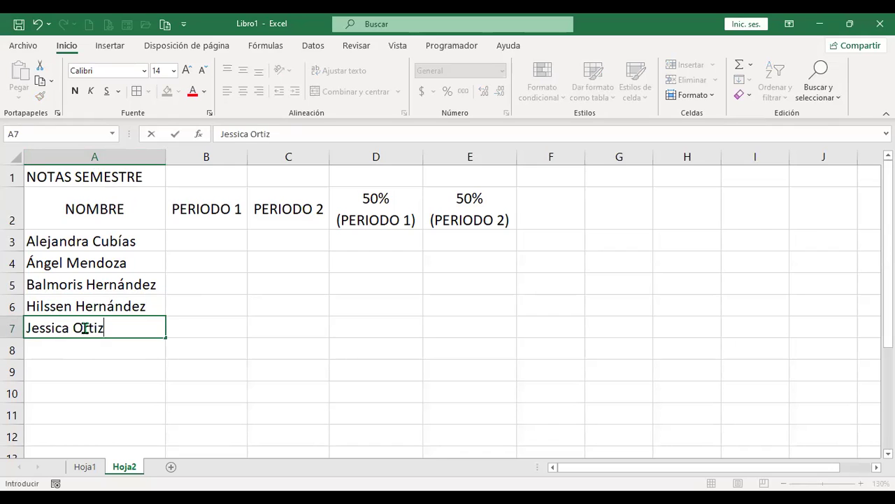
{"action": "key", "text": "Return"}
{"action": "left_click", "coordinate": [201, 238]}
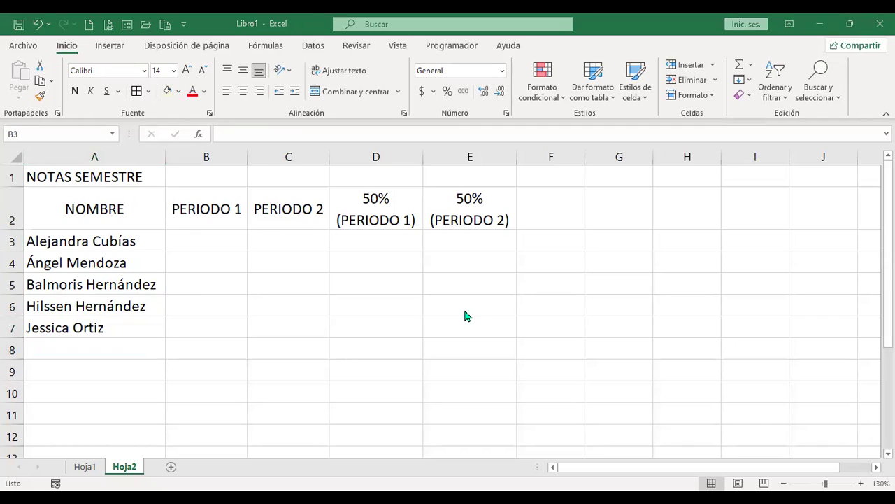
{"action": "left_click", "coordinate": [224, 237]}
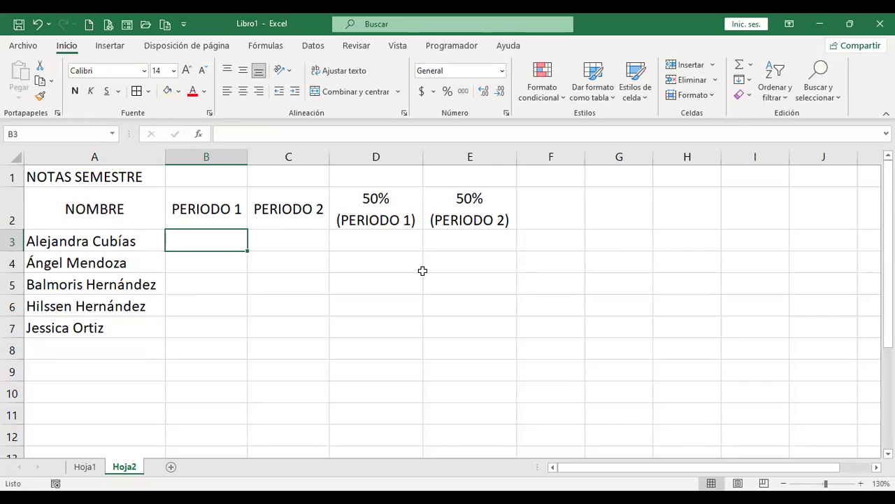
- Enter the random grade formula =+ALEATORIO()*10 in B3, correcting the misspelled function name
{"action": "type", "text": "+a"}
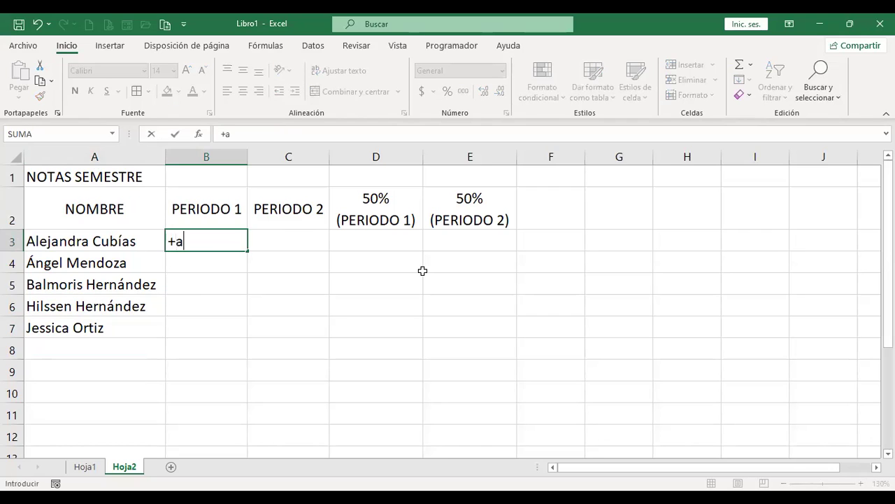
{"action": "type", "text": "leatro"}
{"action": "key", "text": "BackSpace"}
{"action": "key", "text": "BackSpace"}
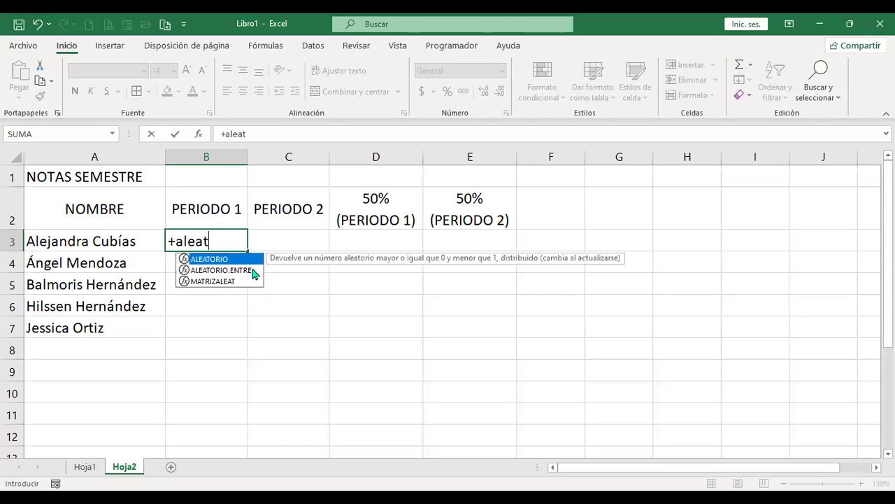
{"action": "key", "text": "Down"}
{"action": "key", "text": "Tab"}
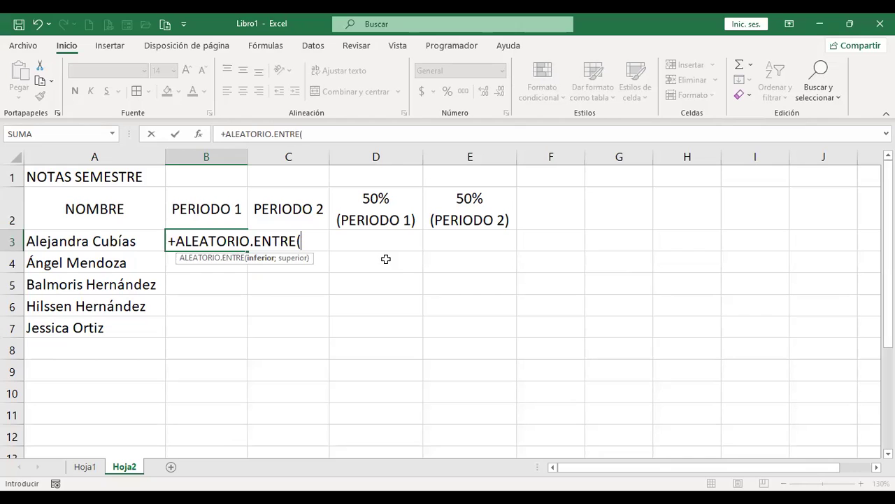
{"action": "key", "text": "Escape"}
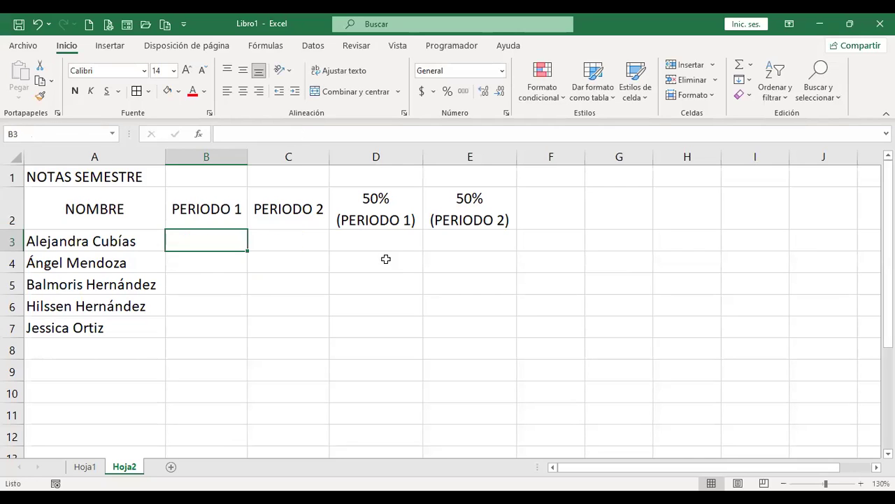
{"action": "type", "text": "+"}
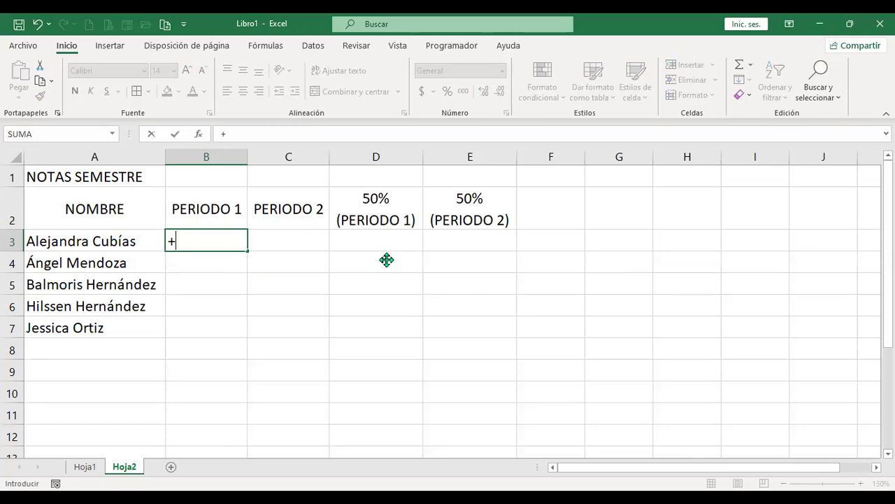
{"action": "type", "text": "alea"}
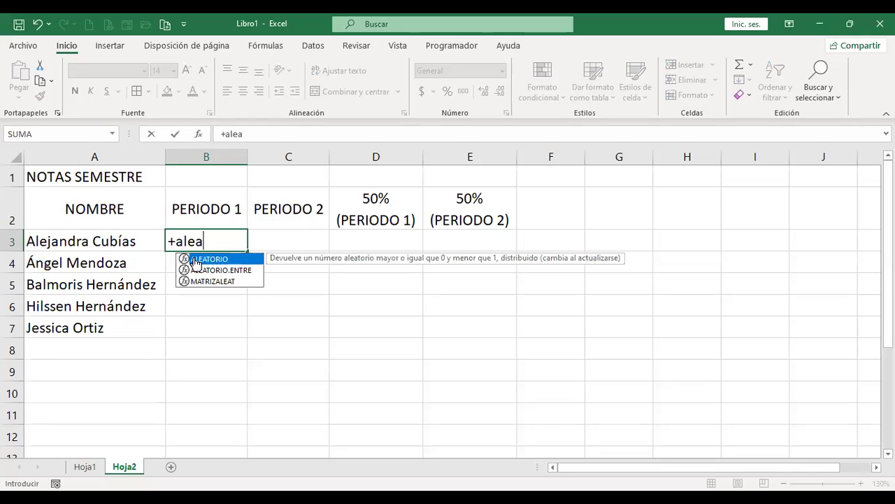
{"action": "double_click", "coordinate": [195, 262]}
{"action": "type", "text": ")*10"}
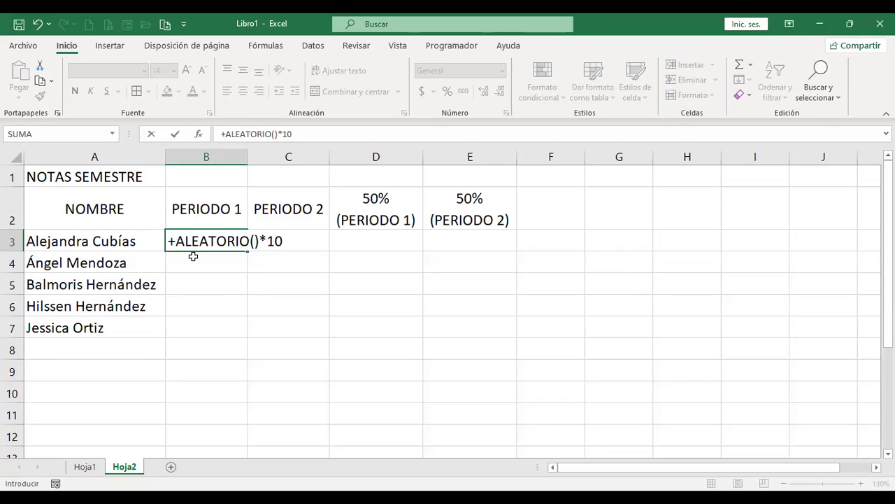
{"action": "key", "text": "Return"}
{"action": "key", "text": "Up"}
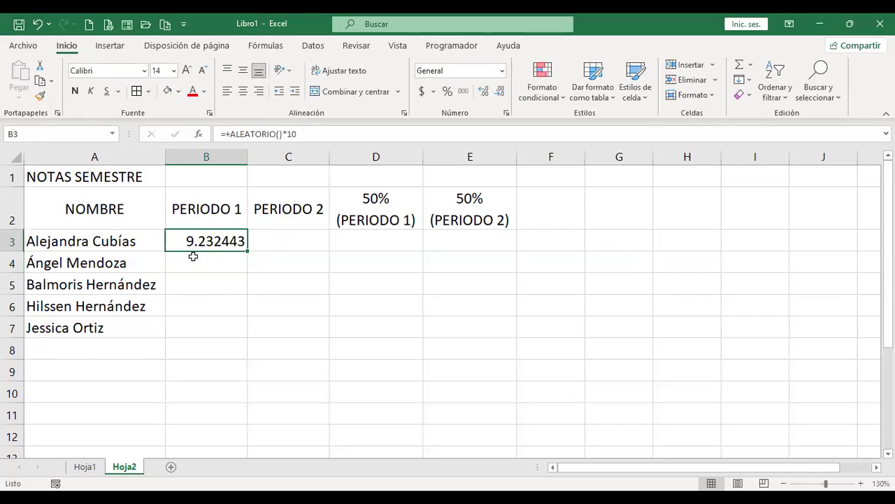
- Show B3 at one decimal, fill the formula through B3:C7, and centre the grades
{"action": "left_click", "coordinate": [500, 98]}
{"action": "left_click", "coordinate": [500, 98]}
{"action": "left_click", "coordinate": [500, 99]}
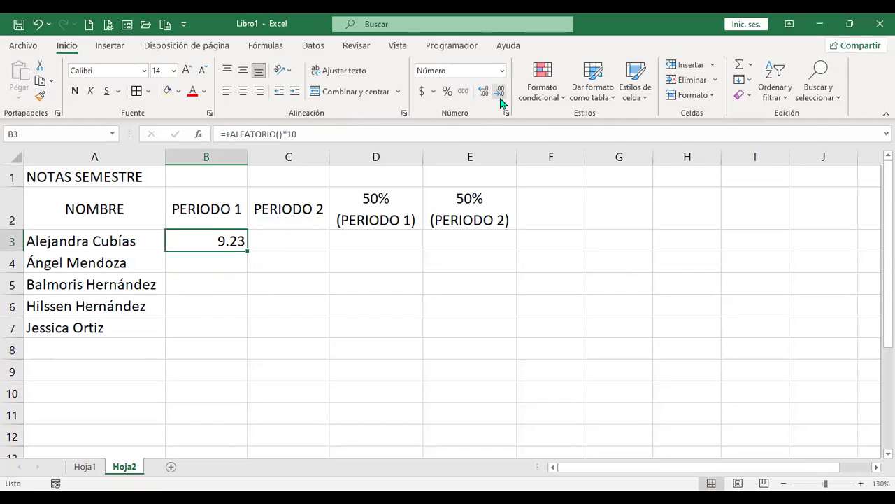
{"action": "left_click", "coordinate": [500, 99]}
{"action": "mouse_move", "coordinate": [249, 255]}
{"action": "left_mouse_down"}
{"action": "mouse_move", "coordinate": [329, 254]}
{"action": "mouse_move", "coordinate": [318, 329]}
{"action": "left_mouse_up"}
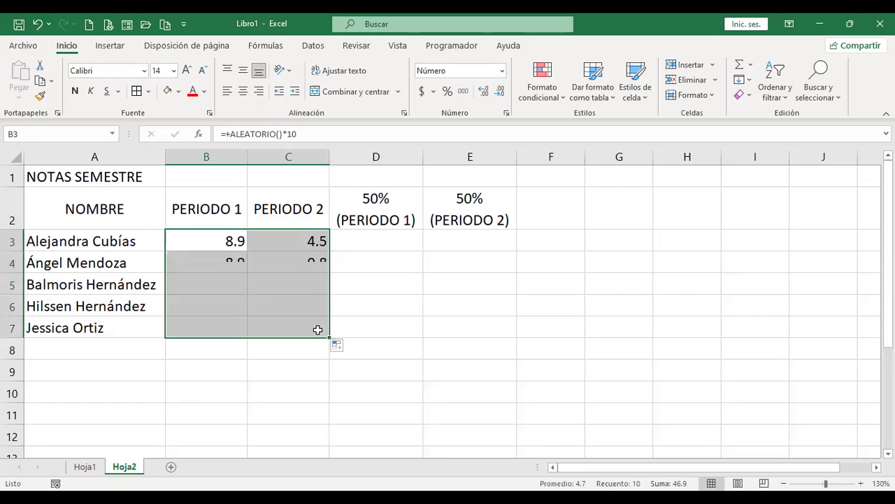
{"action": "left_click", "coordinate": [244, 92]}
{"action": "left_click", "coordinate": [243, 70]}
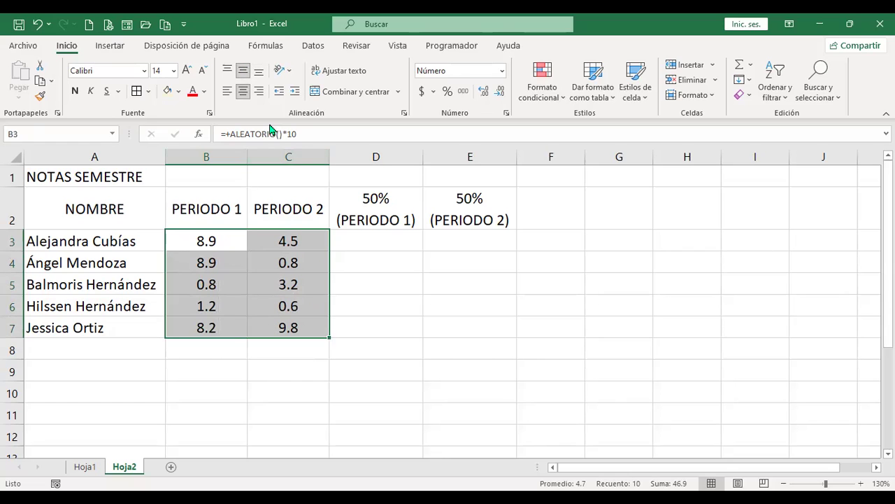
- Enter =+B3*50% in D3 to take half of the B3 grade
{"action": "left_click", "coordinate": [385, 242]}
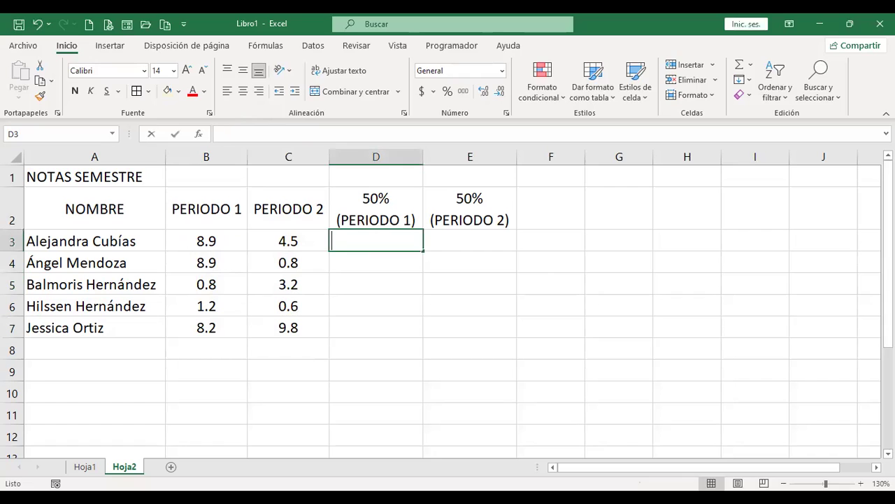
{"action": "type", "text": "+"}
{"action": "left_click", "coordinate": [222, 240]}
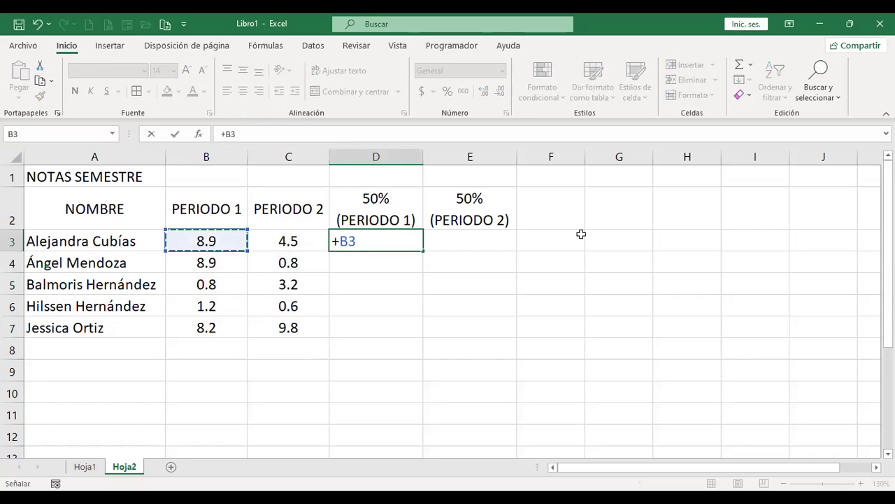
{"action": "type", "text": "*50%"}
{"action": "key", "text": "Return"}
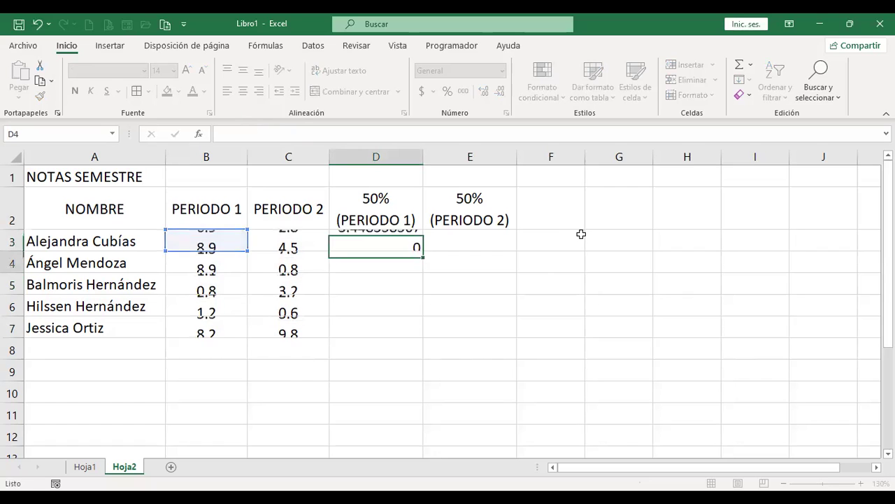
{"action": "key", "text": "Up"}
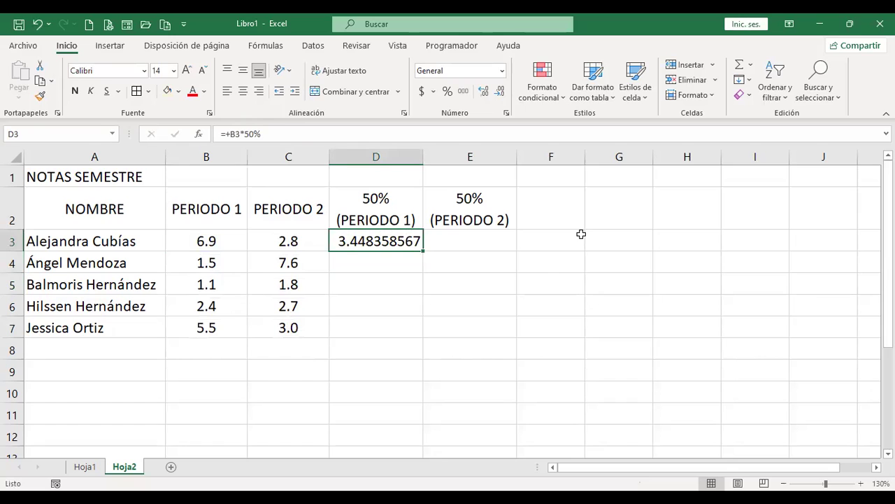
- Format D3 as a number with one decimal, showing 3.4, and centre it
{"action": "left_click", "coordinate": [495, 94]}
{"action": "left_click", "coordinate": [495, 95]}
{"action": "left_click", "coordinate": [495, 94]}
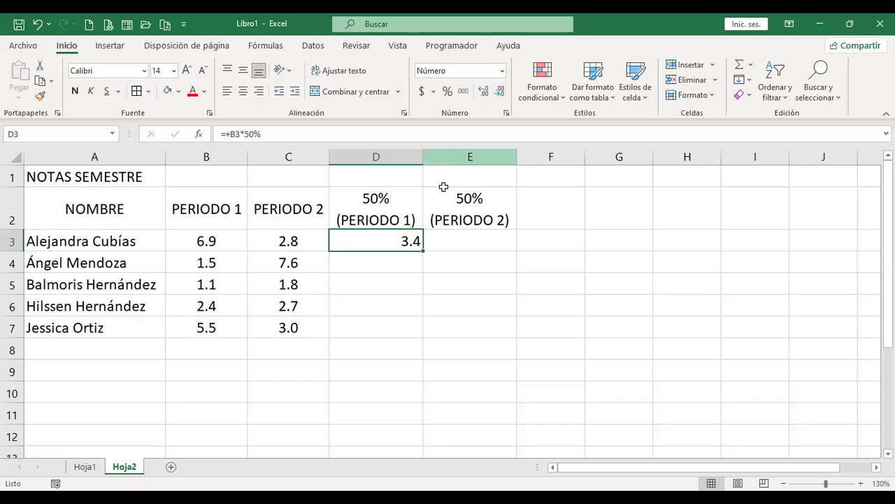
{"action": "left_click", "coordinate": [243, 91]}
{"action": "left_click", "coordinate": [243, 70]}
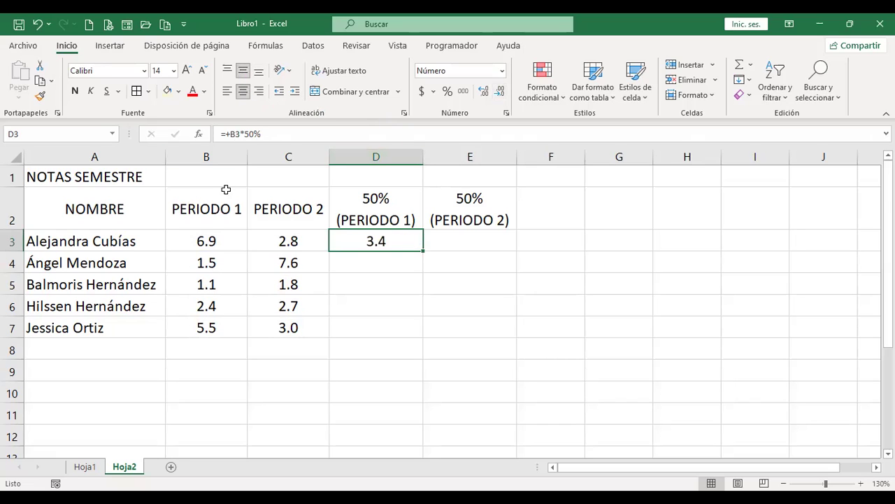
{"action": "left_click", "coordinate": [197, 241]}
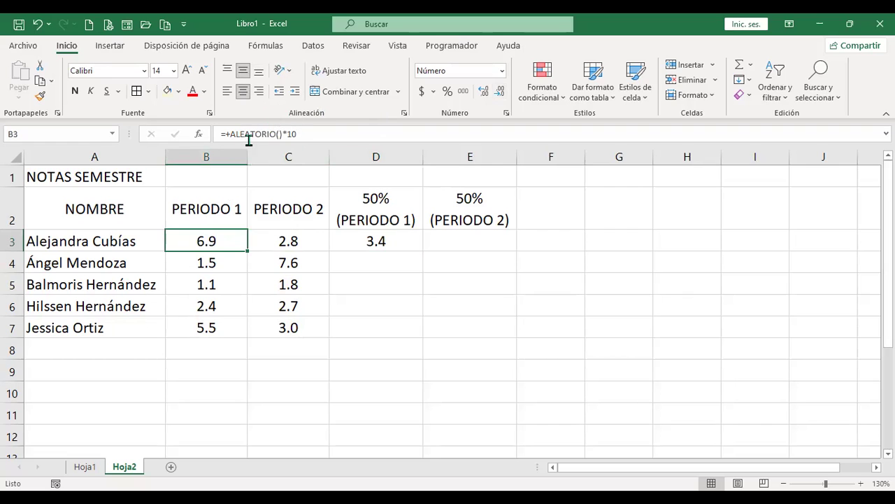
- Copy the grades in B3:C7 and paste them back as values only
{"action": "left_click_drag", "start_coordinate": [203, 243], "coordinate": [291, 328]}
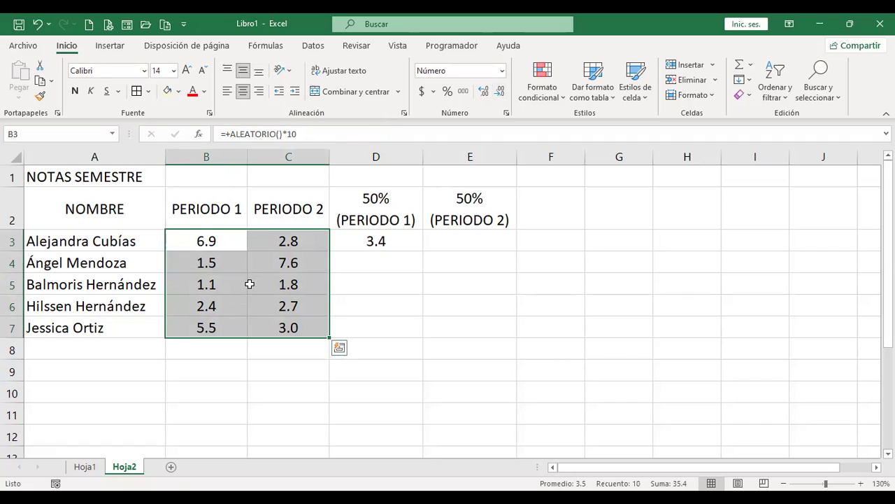
{"action": "key", "text": "ctrl+c"}
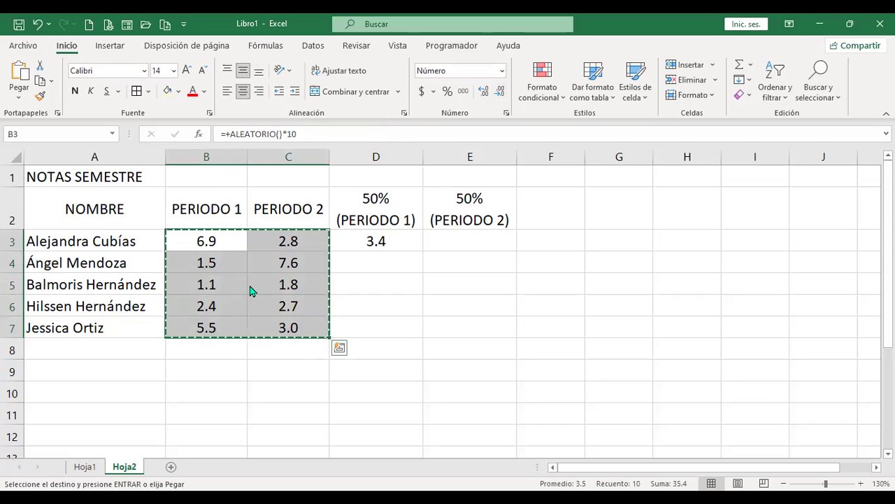
{"action": "right_click", "coordinate": [252, 291]}
{"action": "left_click", "coordinate": [307, 212]}
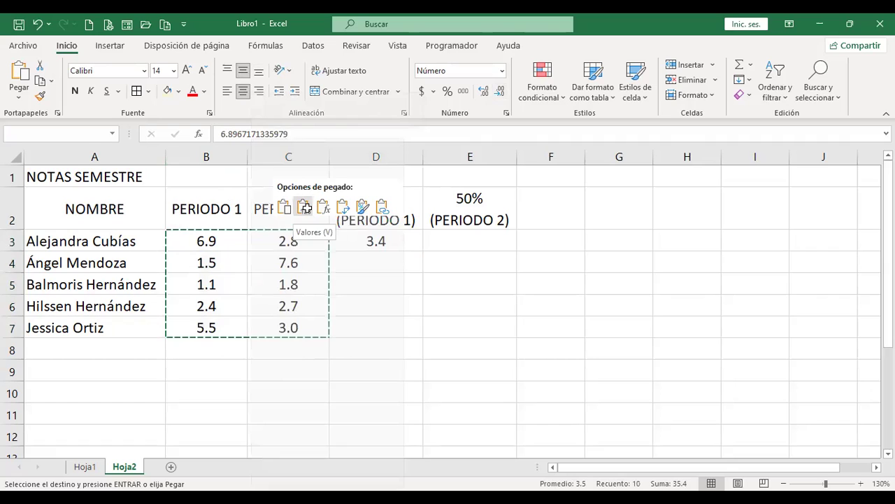
{"action": "left_click", "coordinate": [306, 208]}
- Check the grade cells now hold fixed values and D3 shows 0.9
{"action": "left_click", "coordinate": [289, 260]}
{"action": "left_click", "coordinate": [286, 304]}
{"action": "left_click", "coordinate": [286, 325]}
{"action": "left_click", "coordinate": [231, 326]}
{"action": "left_click", "coordinate": [238, 284]}
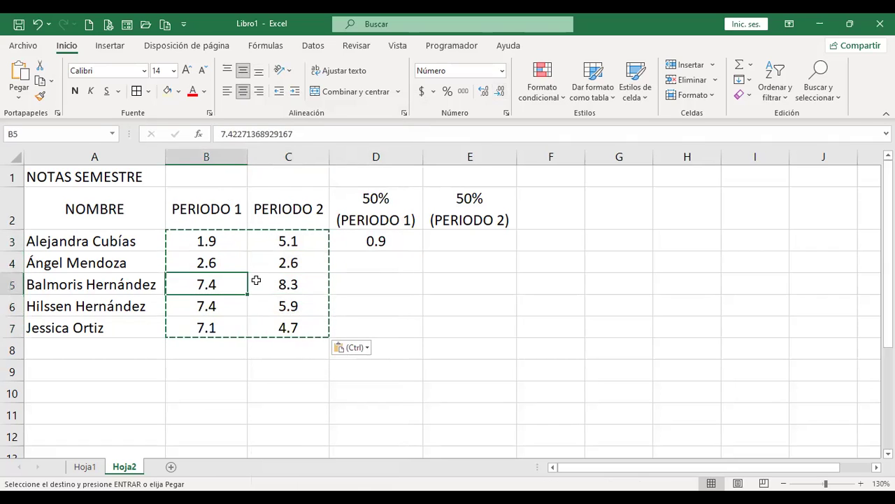
{"action": "left_click", "coordinate": [283, 283]}
{"action": "left_click", "coordinate": [290, 262]}
{"action": "left_click", "coordinate": [294, 239]}
{"action": "left_click", "coordinate": [387, 239]}
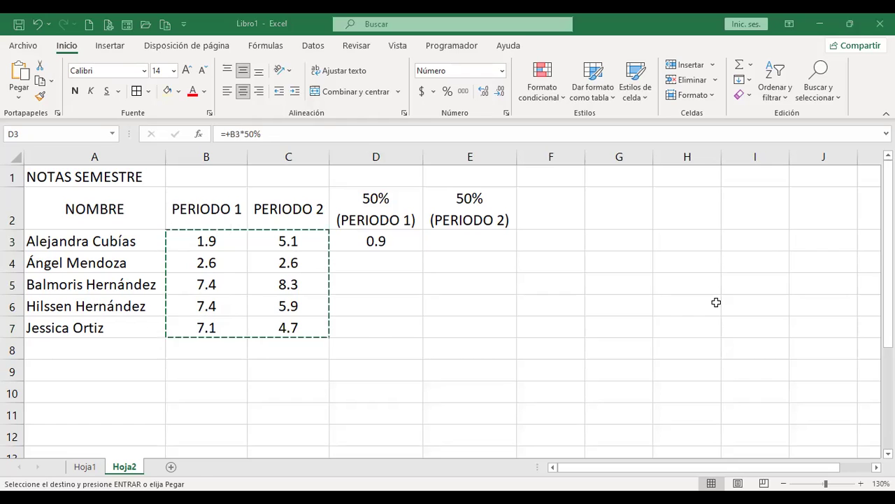
{"action": "key", "text": "Escape"}
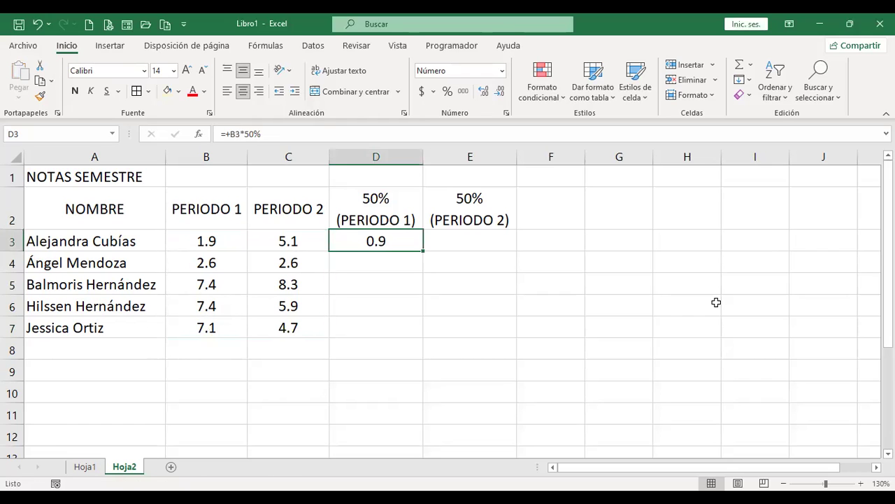
{"action": "key", "text": "F2"}
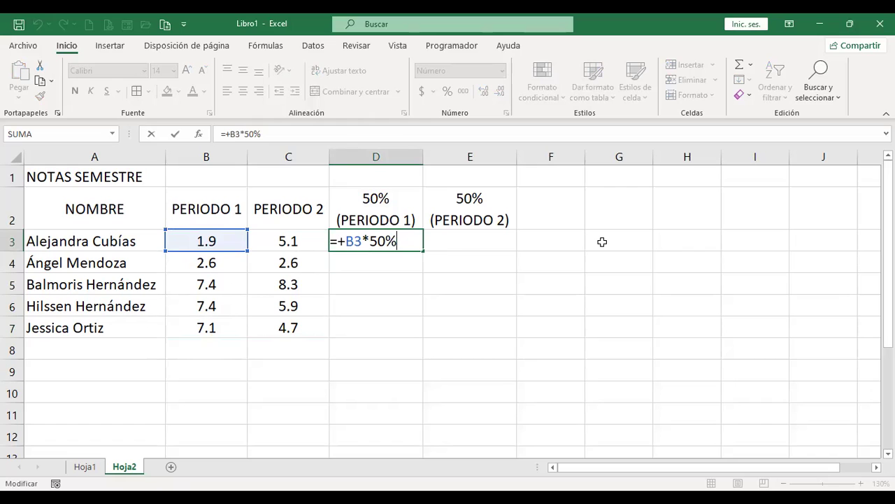
{"action": "key", "text": "Return"}
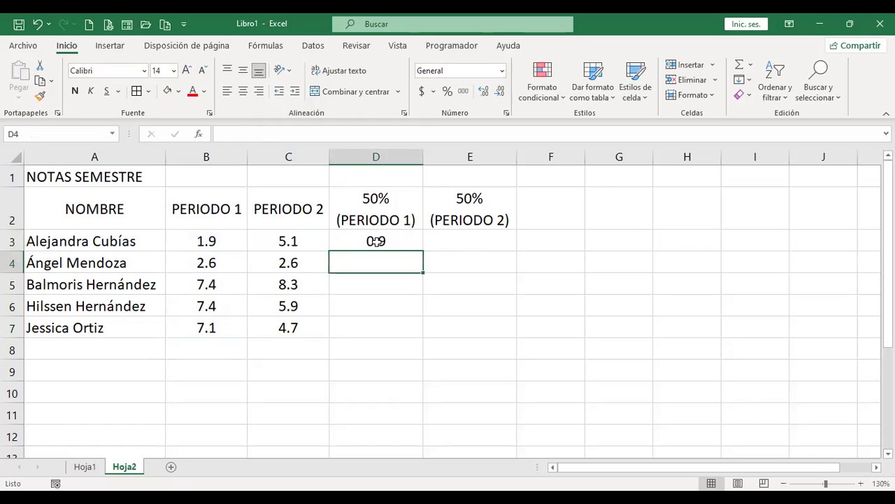
{"action": "left_click", "coordinate": [375, 241]}
{"action": "left_click", "coordinate": [404, 202]}
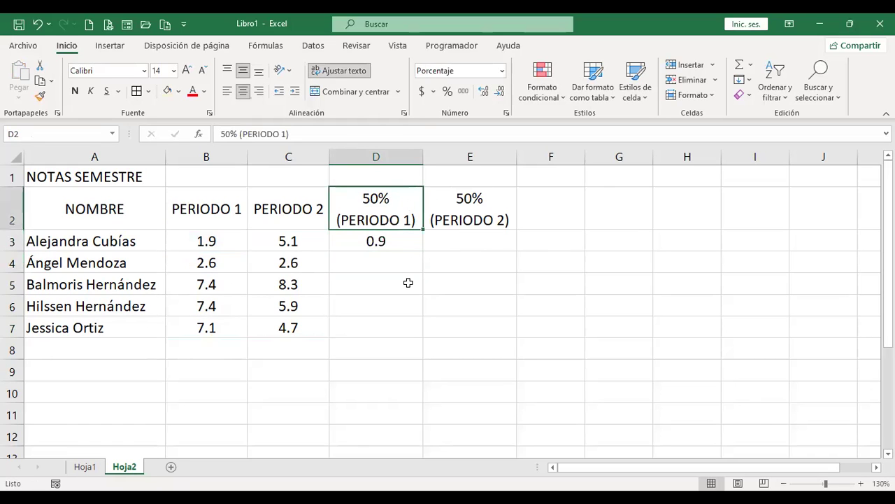
{"action": "left_click", "coordinate": [407, 243]}
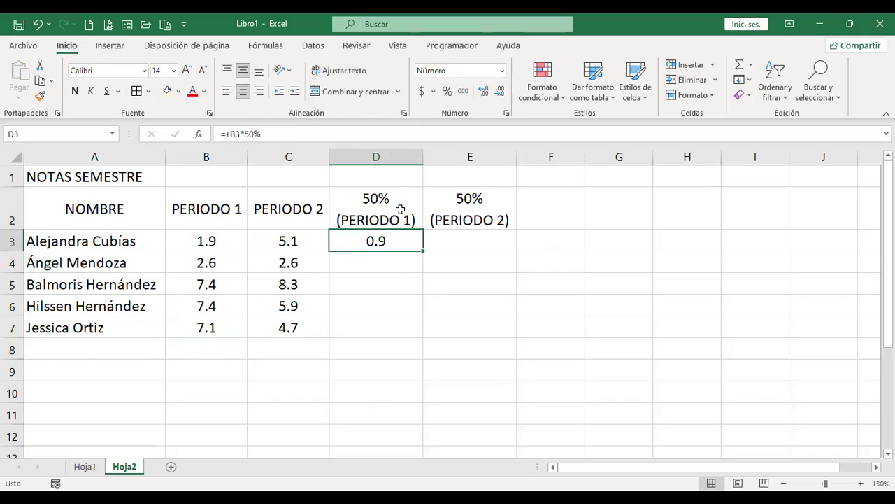
{"action": "left_click", "coordinate": [400, 207]}
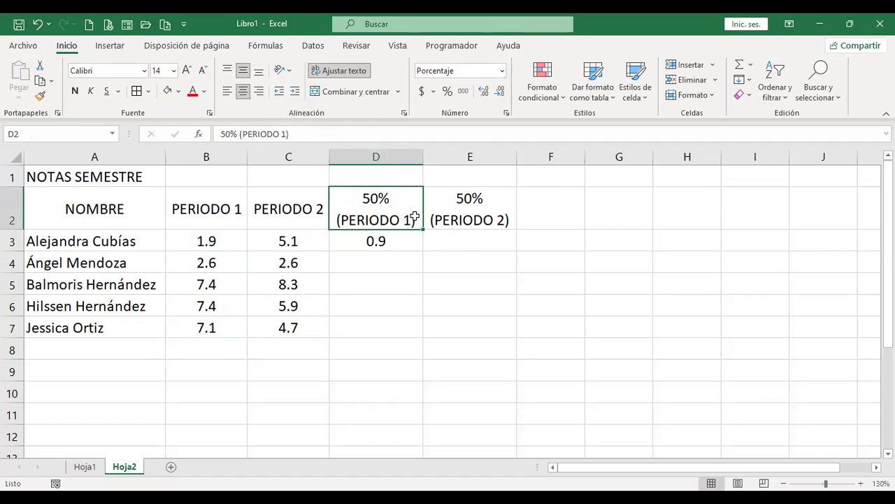
{"action": "key", "text": "ctrl+1"}
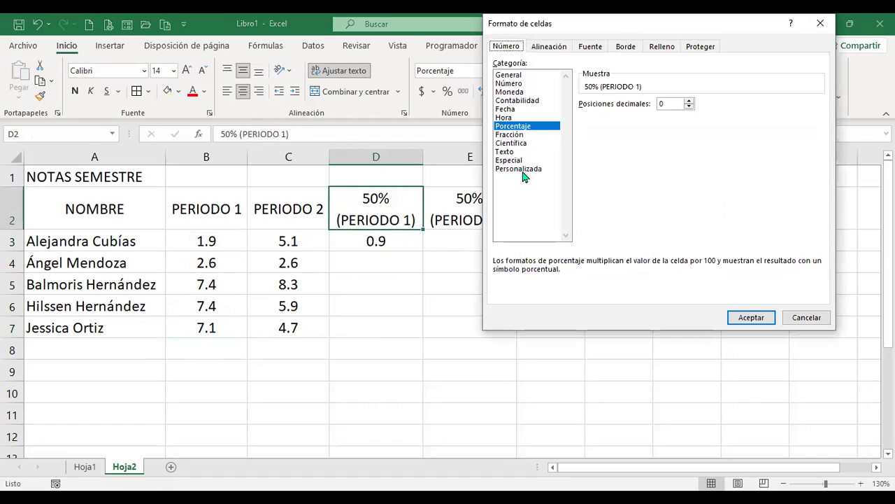
{"action": "left_click", "coordinate": [525, 170]}
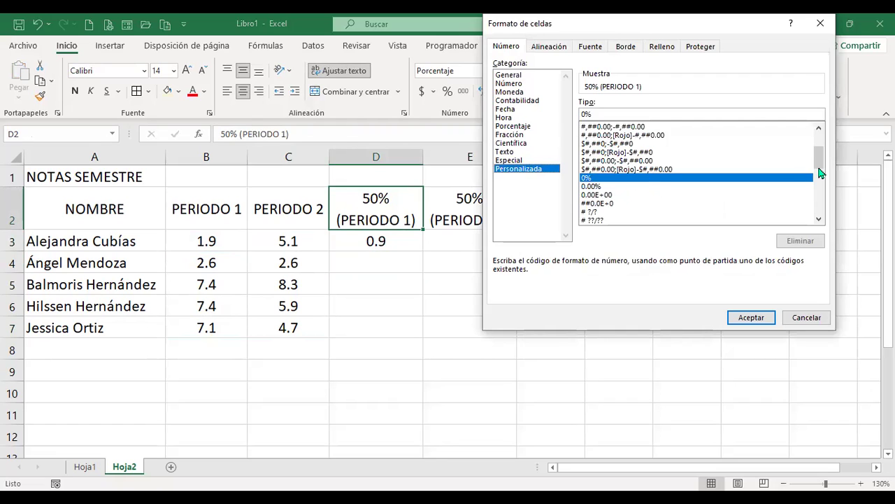
{"action": "left_click_drag", "start_coordinate": [819, 163], "coordinate": [819, 137]}
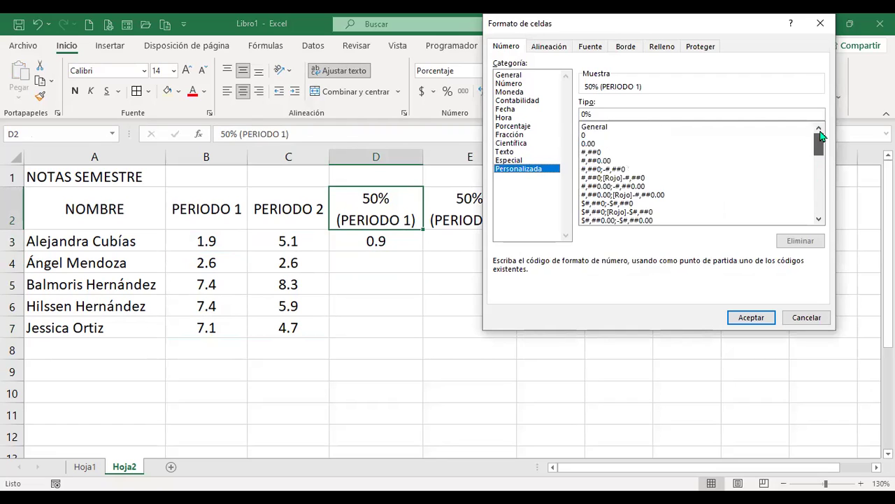
{"action": "left_click", "coordinate": [591, 144]}
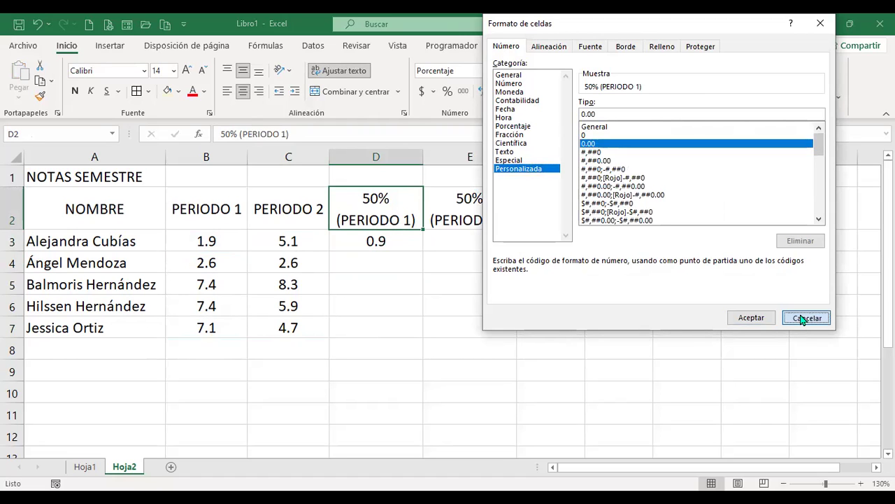
{"action": "left_click", "coordinate": [803, 319]}
{"action": "left_click", "coordinate": [377, 241]}
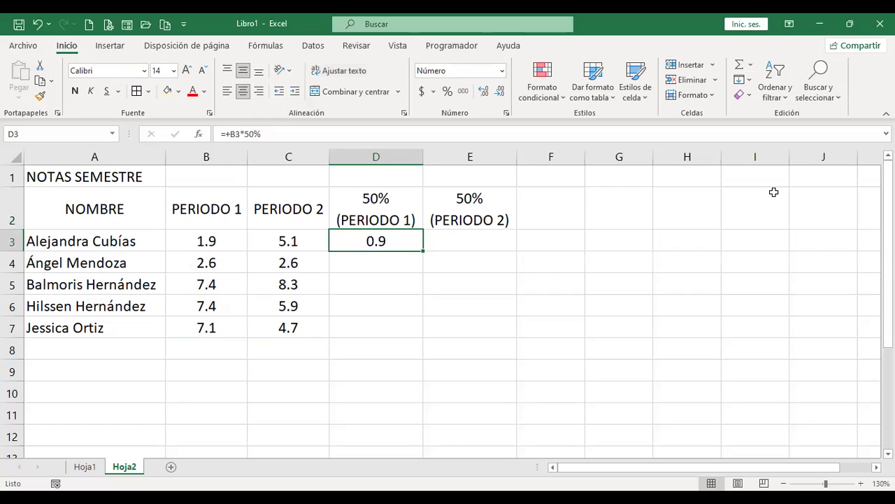
- Try the formula =+B3*D2 in D3, which returns the #¡VALOR! error
{"action": "type", "text": "+"}
{"action": "key", "text": "Left"}
{"action": "key", "text": "Left"}
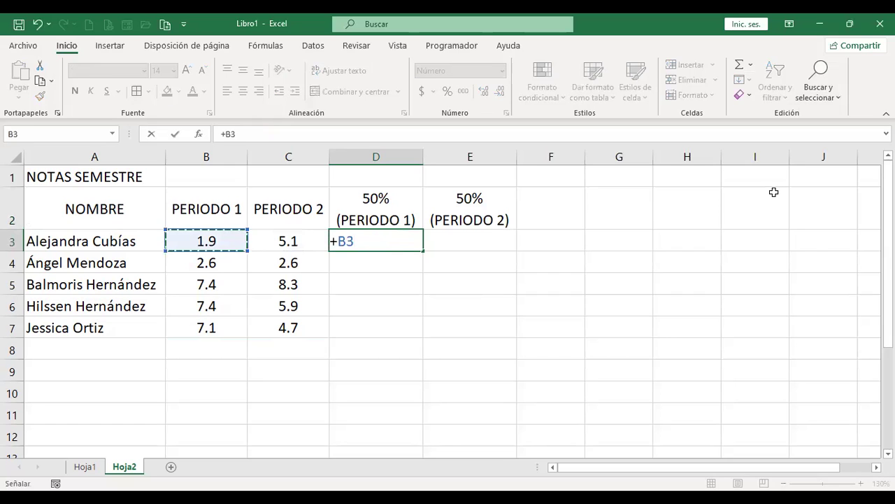
{"action": "type", "text": "*"}
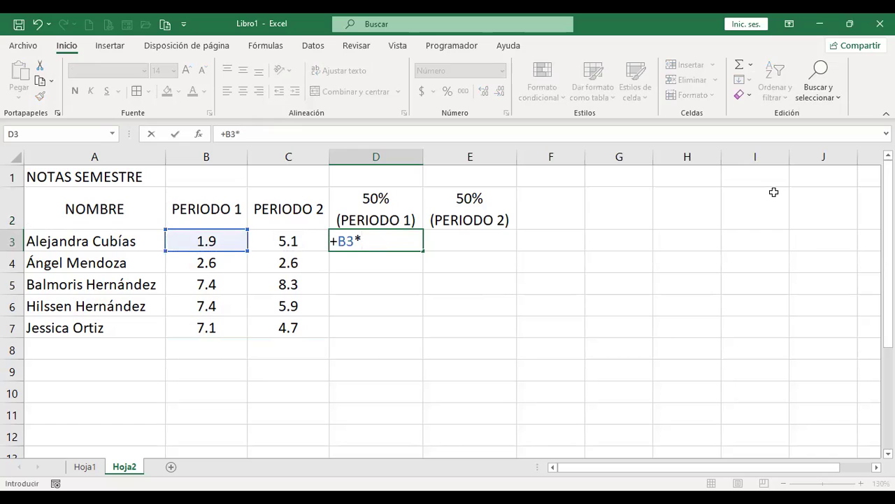
{"action": "key", "text": "Up"}
{"action": "key", "text": "Return"}
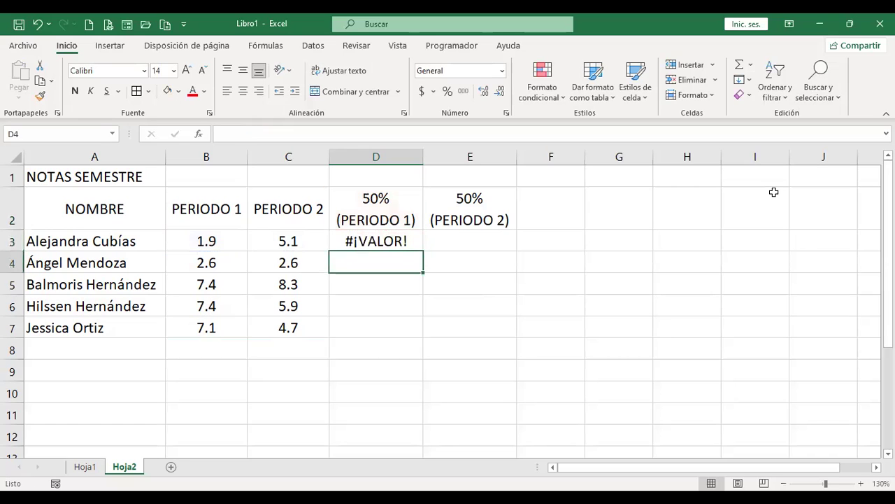
{"action": "key", "text": "Up"}
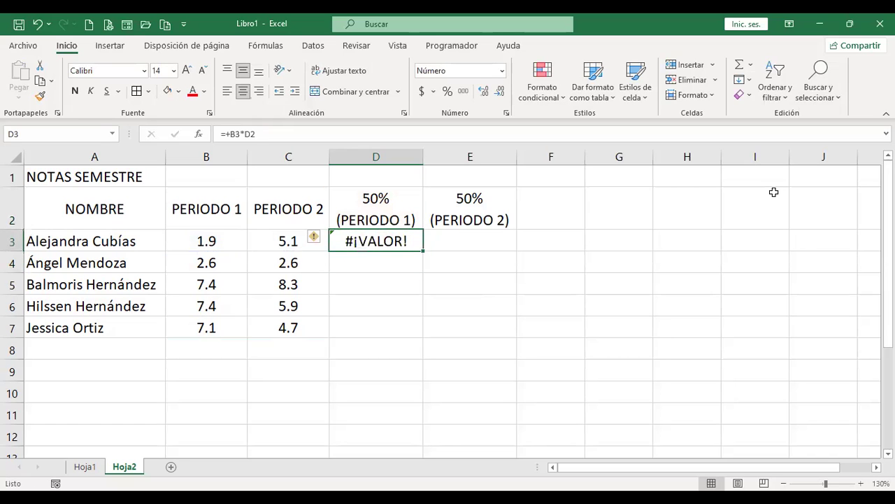
- Replace D3's formula with =+B3*0.5, showing 0.9
{"action": "type", "text": "+"}
{"action": "key", "text": "Left"}
{"action": "key", "text": "Left"}
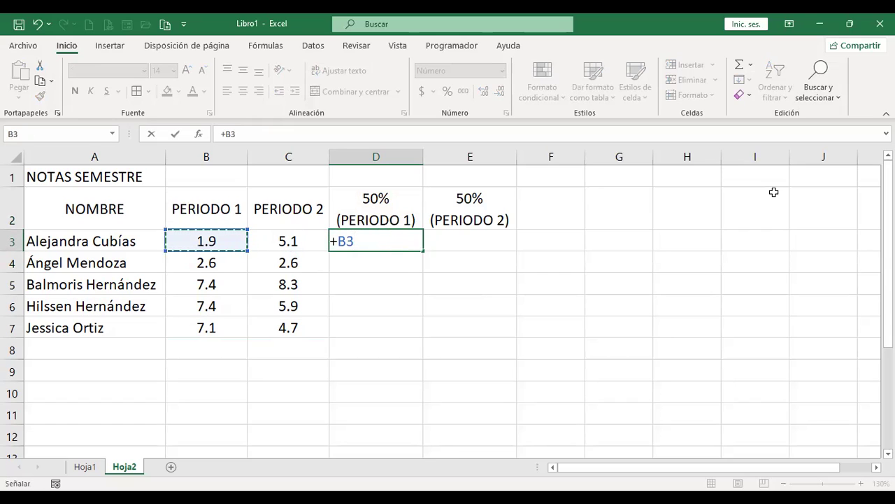
{"action": "type", "text": "*"}
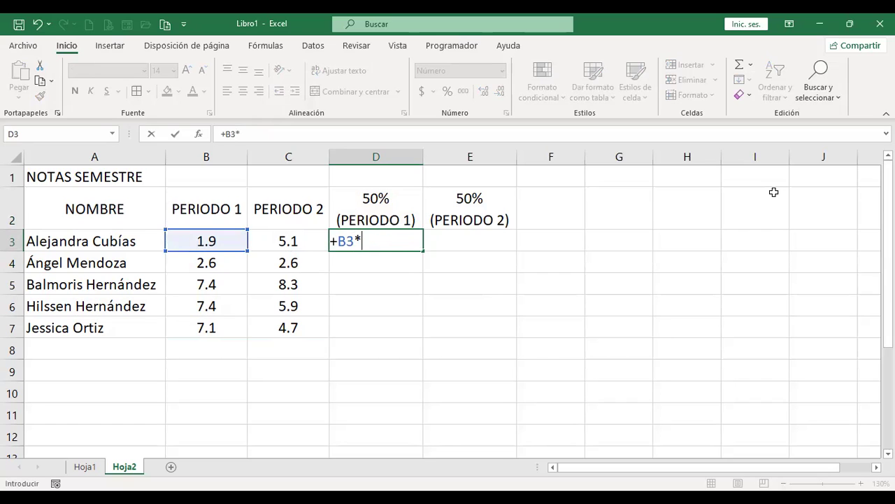
{"action": "type", "text": "0.5"}
{"action": "key", "text": "Return"}
{"action": "key", "text": "Up"}
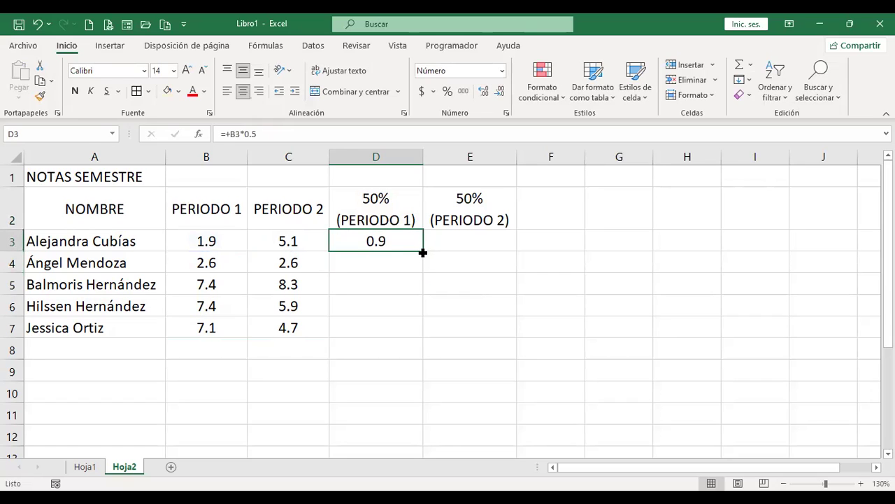
- Copy D3's half-weight formula into E3 and check both formulas' references with F2
{"action": "left_click_drag", "start_coordinate": [422, 252], "coordinate": [507, 246]}
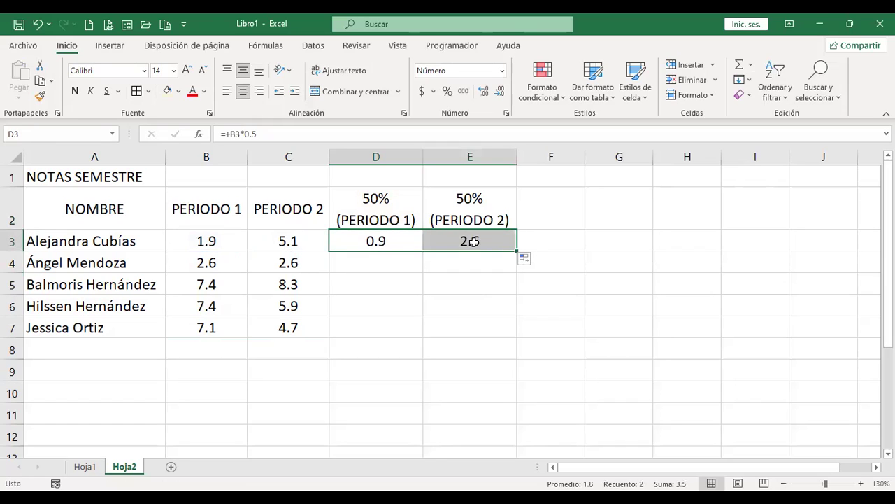
{"action": "left_click", "coordinate": [469, 240]}
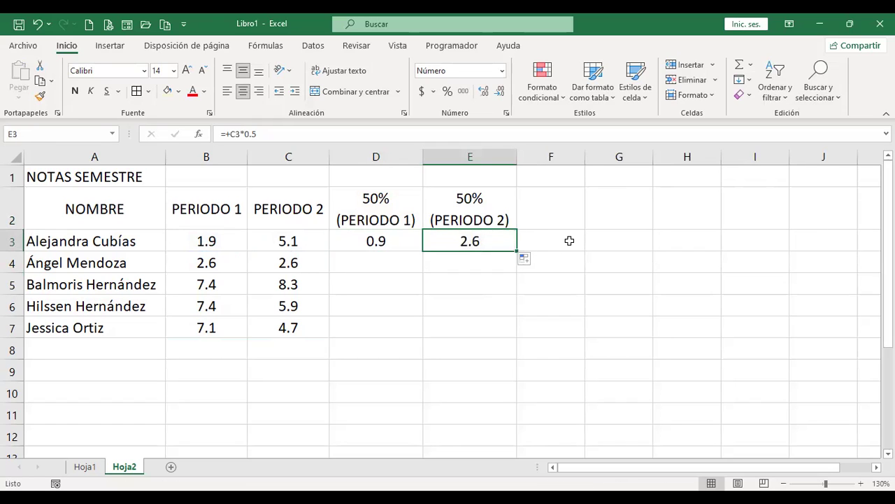
{"action": "key", "text": "F2"}
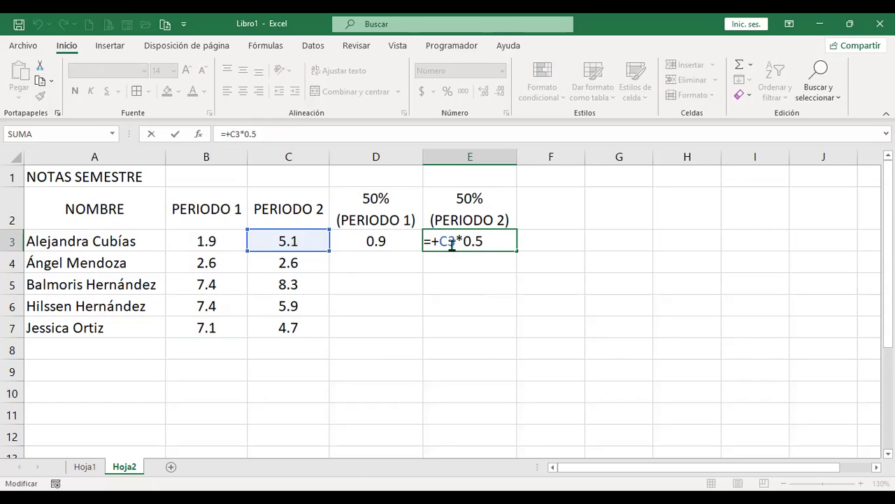
{"action": "key", "text": "ctrl+Return"}
{"action": "key", "text": "Left"}
{"action": "key", "text": "F2"}
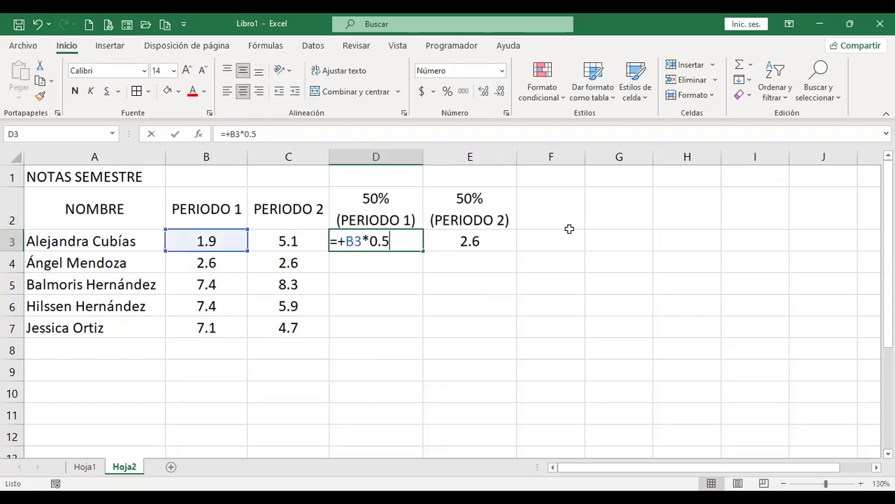
{"action": "key", "text": "Return"}
{"action": "key", "text": "Up"}
{"action": "key", "text": "Right"}
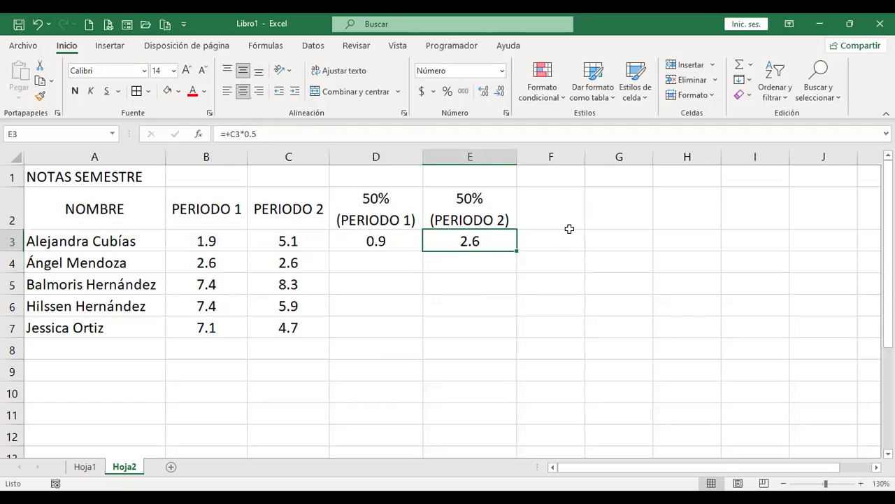
{"action": "key", "text": "F2"}
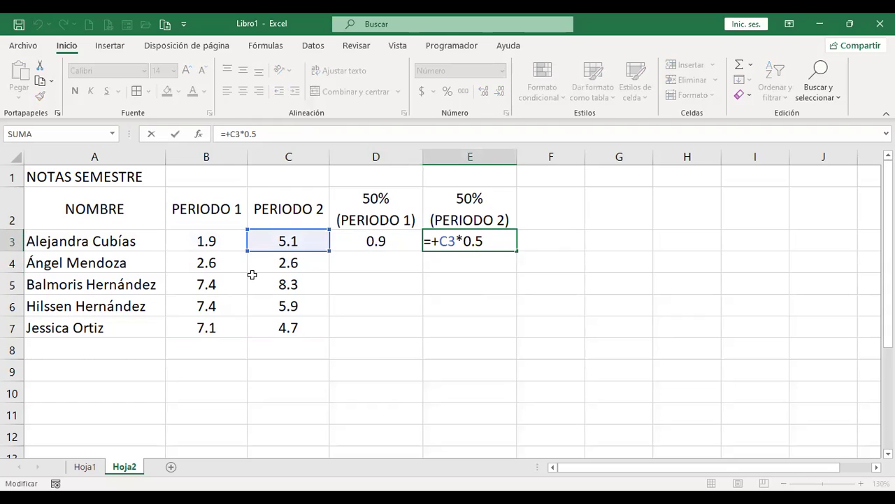
{"action": "key", "text": "Left"}
{"action": "key", "text": "Left"}
{"action": "key", "text": "Left"}
{"action": "key", "text": "Return"}
{"action": "key", "text": "Up"}
{"action": "key", "text": "Left"}
- Fill the D3:E3 formulas down to row 7 and verify the copied formulas
{"action": "key", "text": "shift+Right"}
{"action": "key", "text": "ctrl+r"}
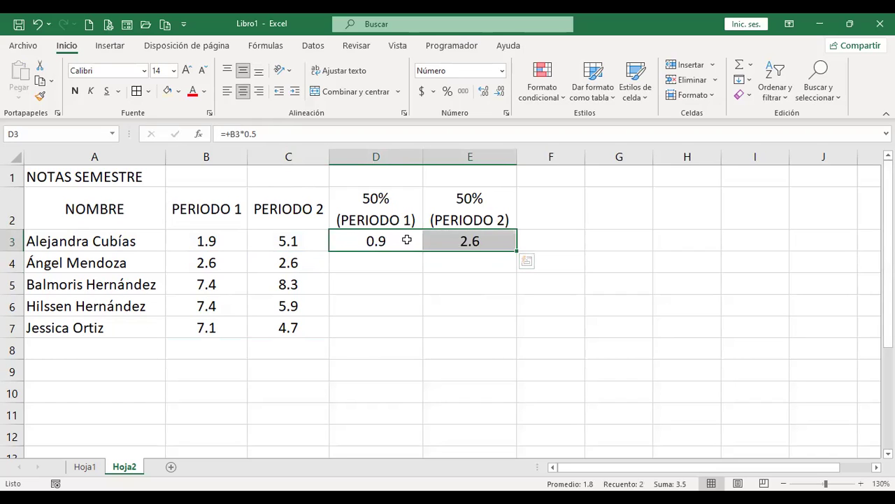
{"action": "left_click_drag", "start_coordinate": [515, 252], "coordinate": [505, 328]}
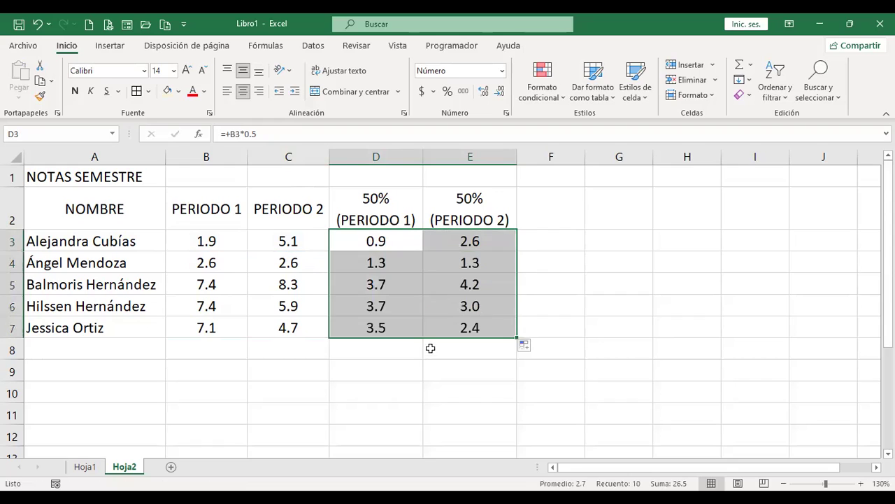
{"action": "left_click", "coordinate": [389, 262]}
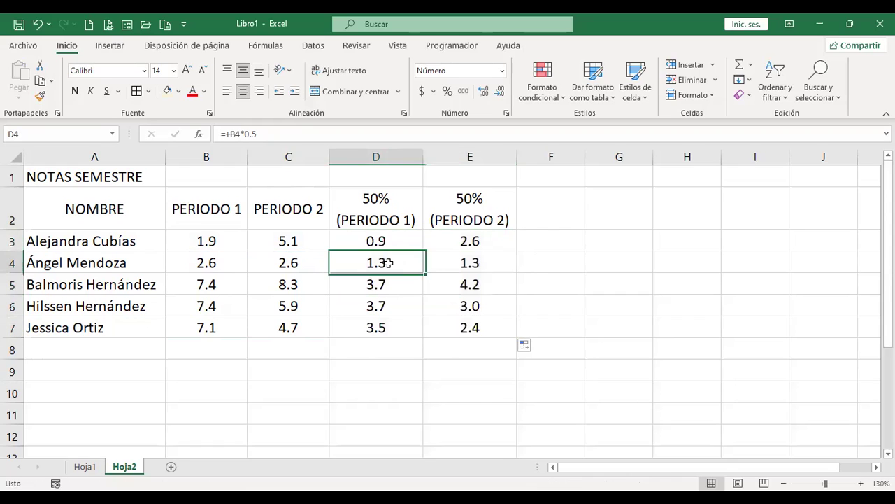
{"action": "left_click", "coordinate": [458, 261]}
{"action": "left_click", "coordinate": [373, 287]}
{"action": "left_click", "coordinate": [481, 279]}
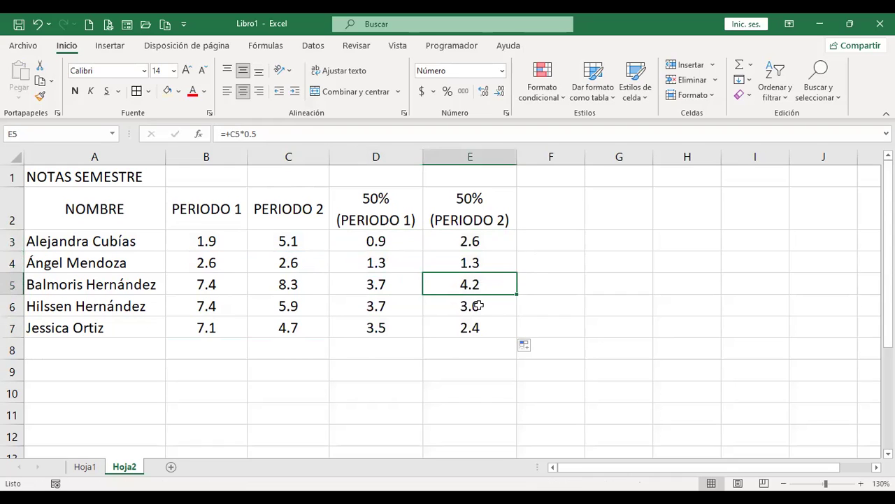
{"action": "left_click", "coordinate": [475, 306]}
{"action": "left_click", "coordinate": [478, 326]}
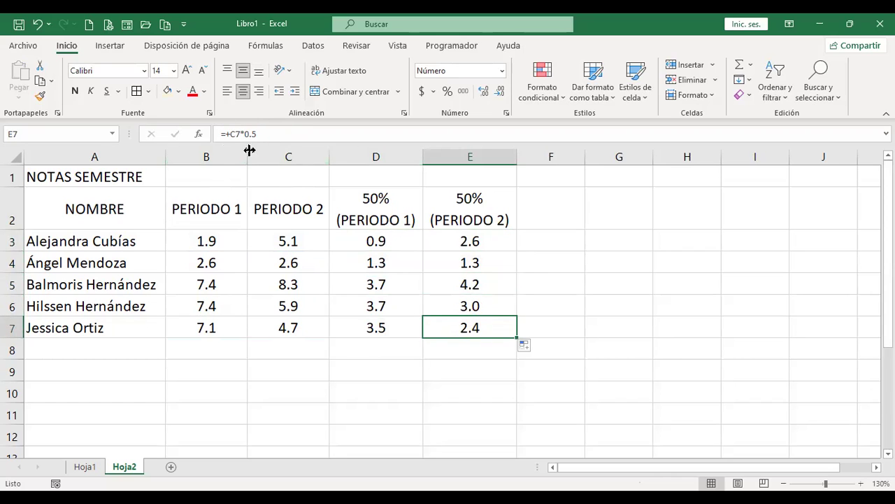
{"action": "left_click", "coordinate": [380, 330]}
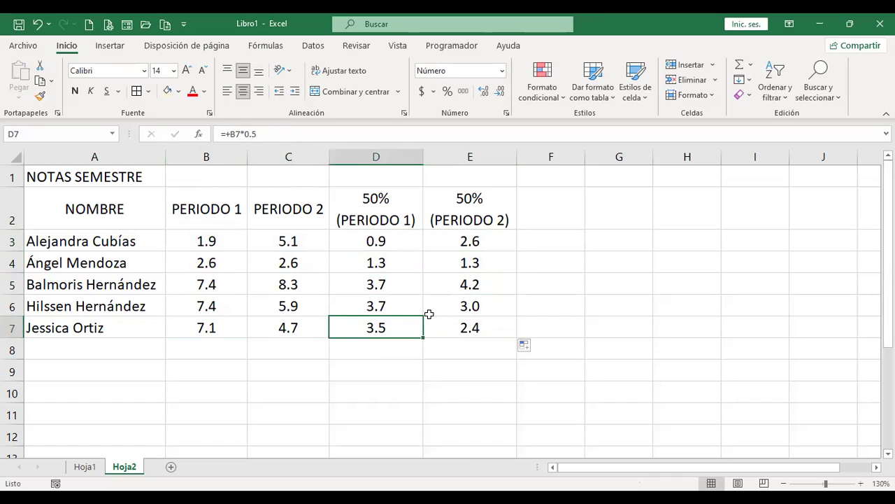
{"action": "left_click", "coordinate": [91, 371]}
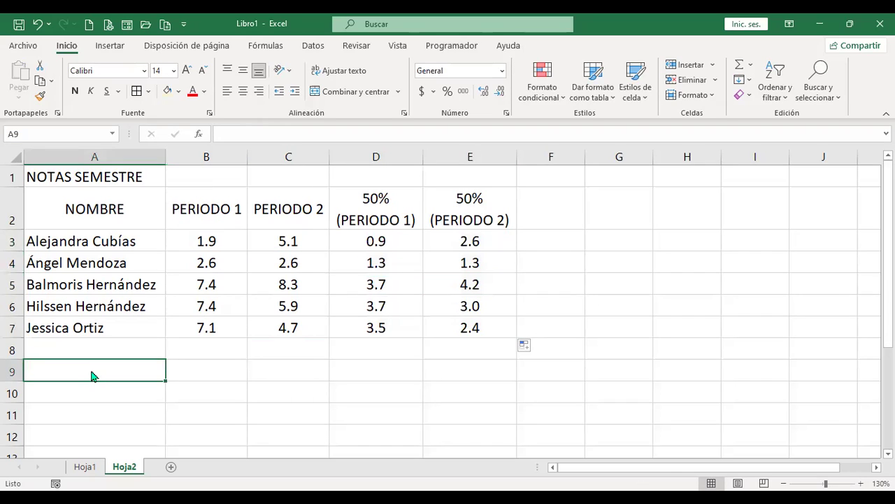
- Type the labels 'Nota más alta' in A9 and 'Nota más baja' in A10
{"action": "type", "text": "Nota má"}
{"action": "key", "text": "BackSpace"}
{"action": "key", "text": "BackSpace"}
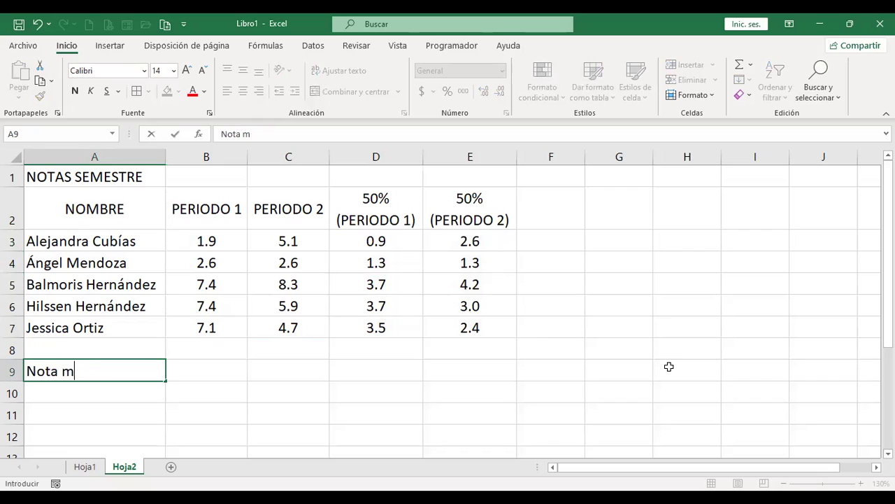
{"action": "type", "text": "ás alta"}
{"action": "key", "text": "Return"}
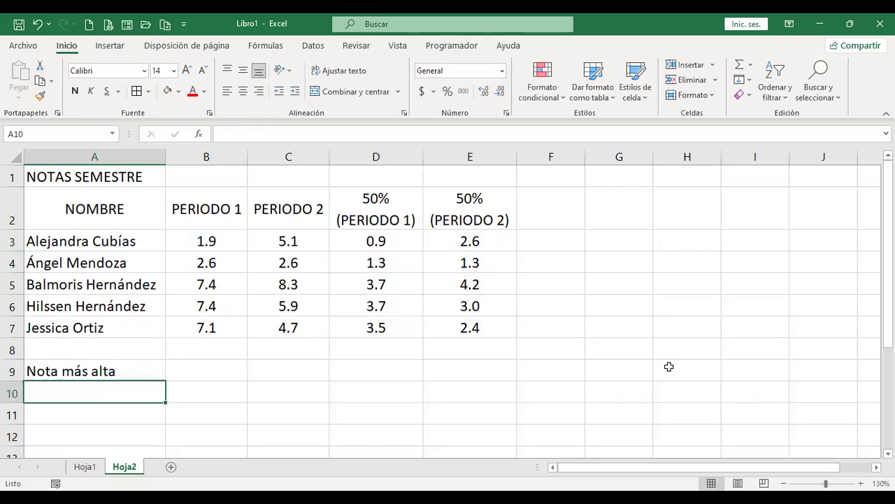
{"action": "type", "text": "Nota más baja"}
{"action": "key", "text": "Return"}
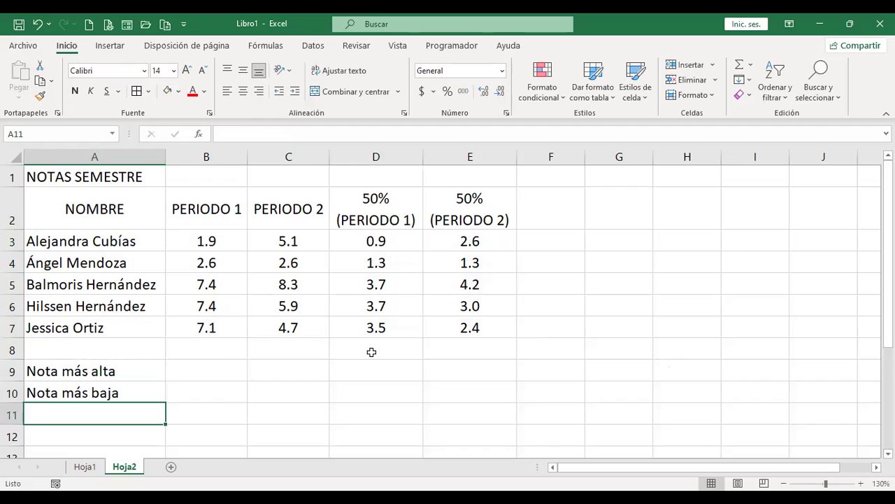
- Insert =MAX(B3:B7) in B9 through AutoSum, returning 7.4
{"action": "left_click", "coordinate": [218, 365]}
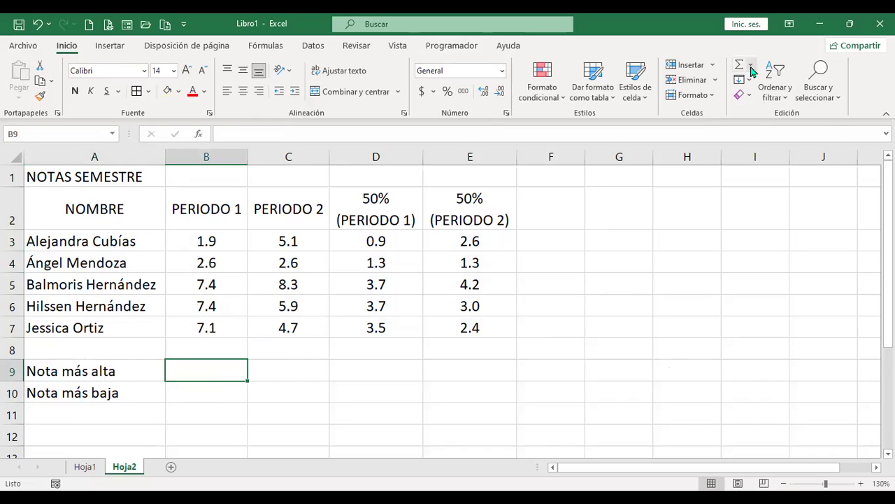
{"action": "left_click", "coordinate": [751, 67]}
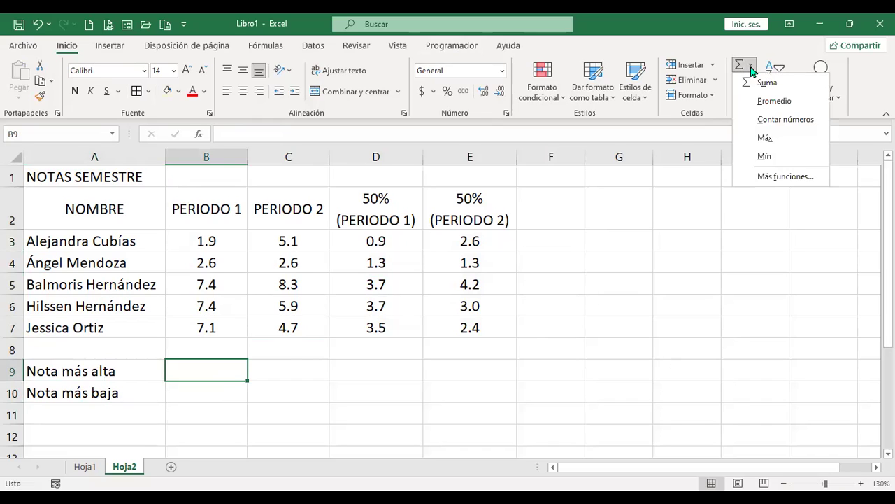
{"action": "left_click", "coordinate": [774, 145]}
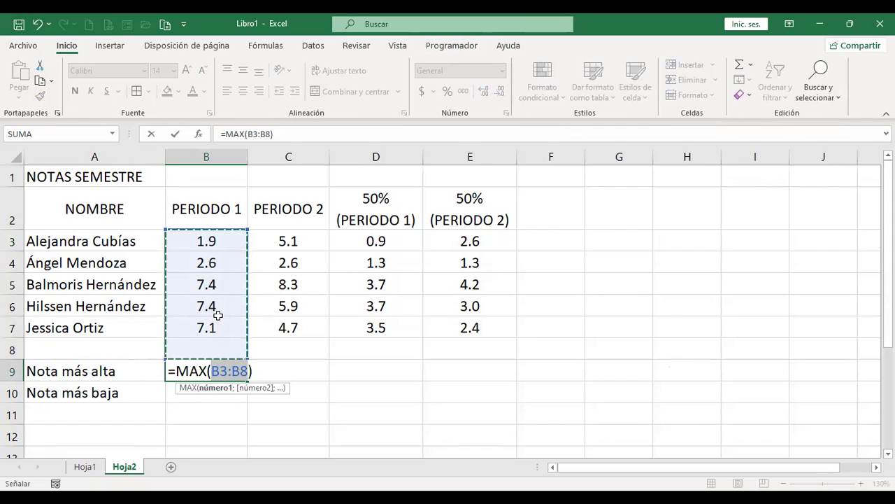
{"action": "left_click", "coordinate": [203, 240]}
{"action": "left_click_drag", "start_coordinate": [201, 327], "coordinate": [203, 327]}
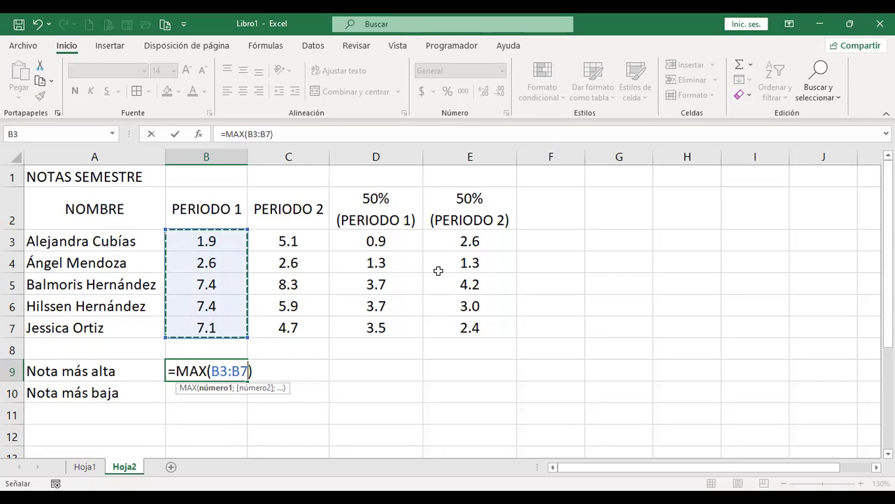
{"action": "key", "text": "Return"}
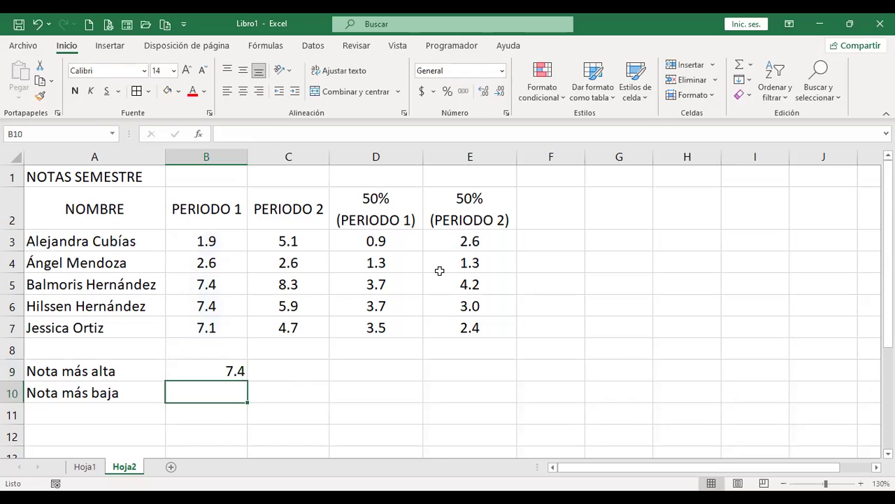
- Insert =MIN(B3:B7) in B10 through AutoSum, returning 1.9
{"action": "left_click", "coordinate": [751, 65]}
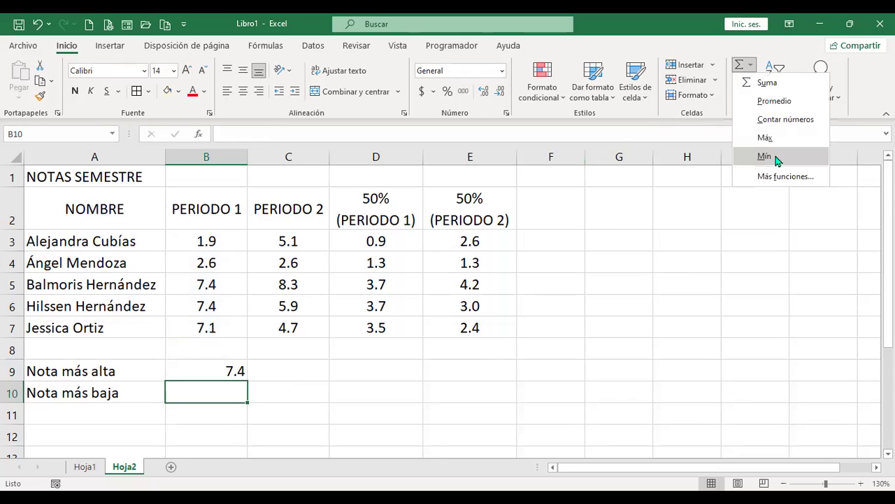
{"action": "left_click", "coordinate": [765, 155]}
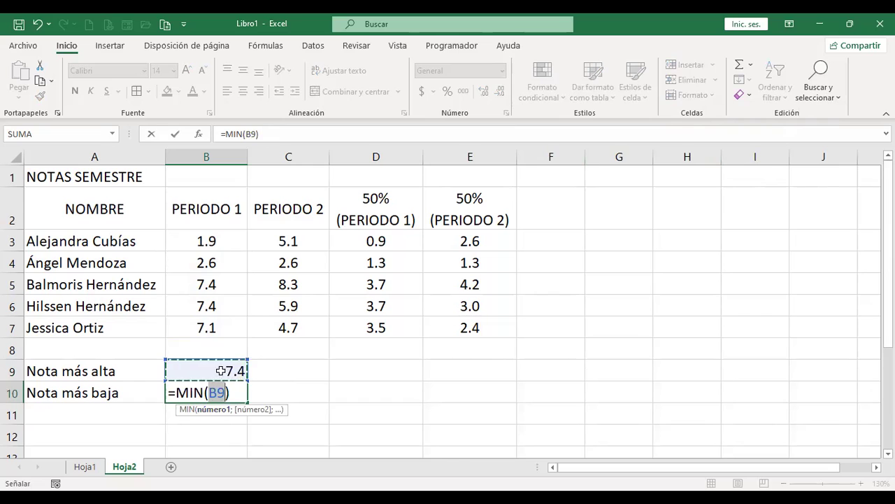
{"action": "left_click", "coordinate": [217, 239]}
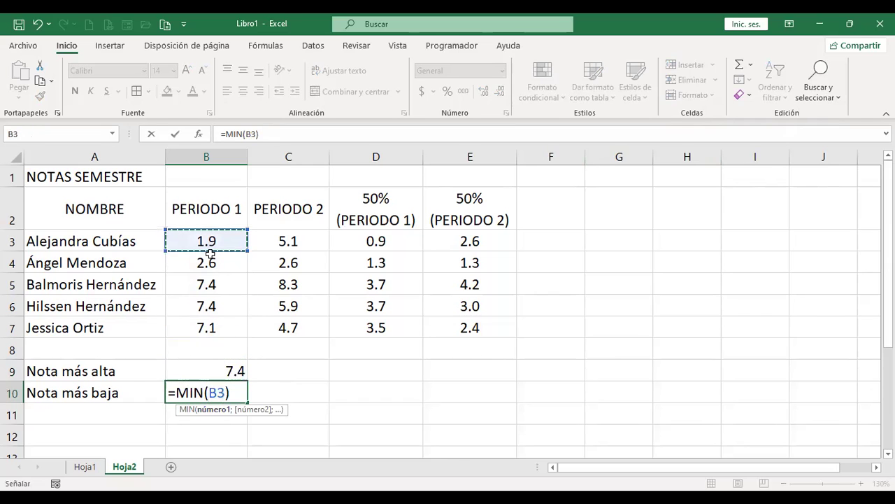
{"action": "left_click_drag", "start_coordinate": [204, 326], "coordinate": [225, 324]}
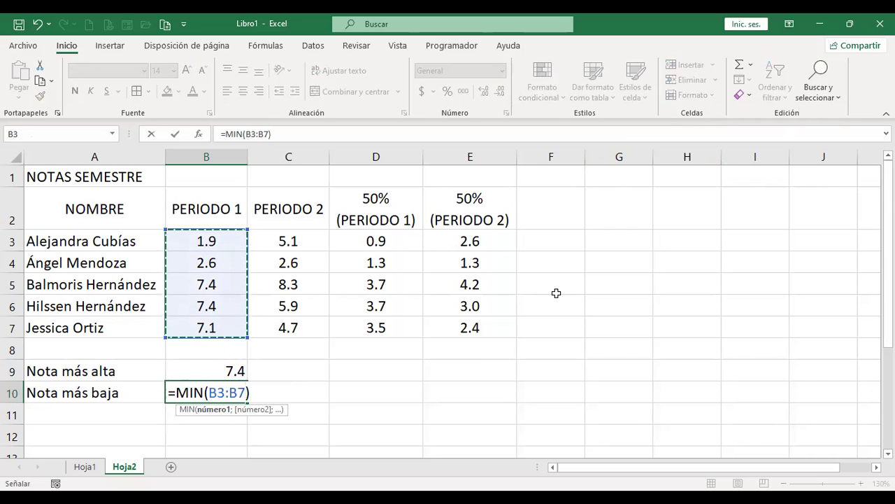
{"action": "key", "text": "Return"}
{"action": "key", "text": "Up"}
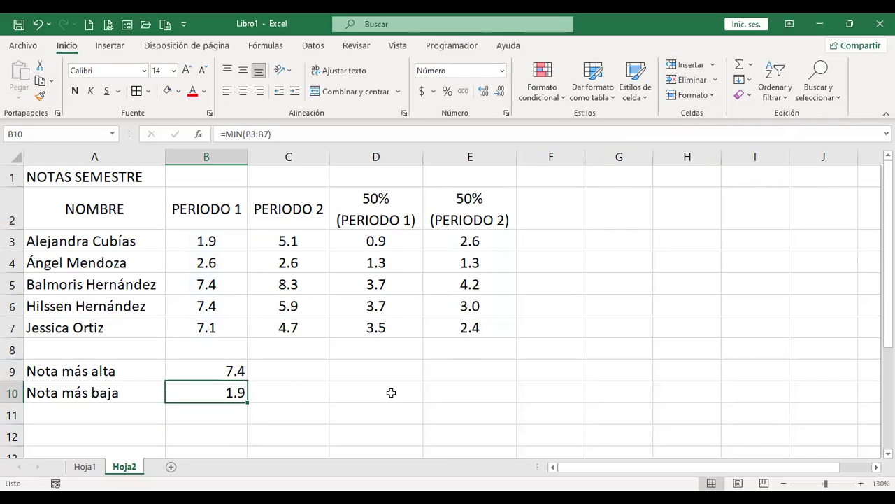
- Review the MAX and MIN formulas in B9:B10 with F2 and select both cells
{"action": "left_click", "coordinate": [224, 370]}
{"action": "key", "text": "F2"}
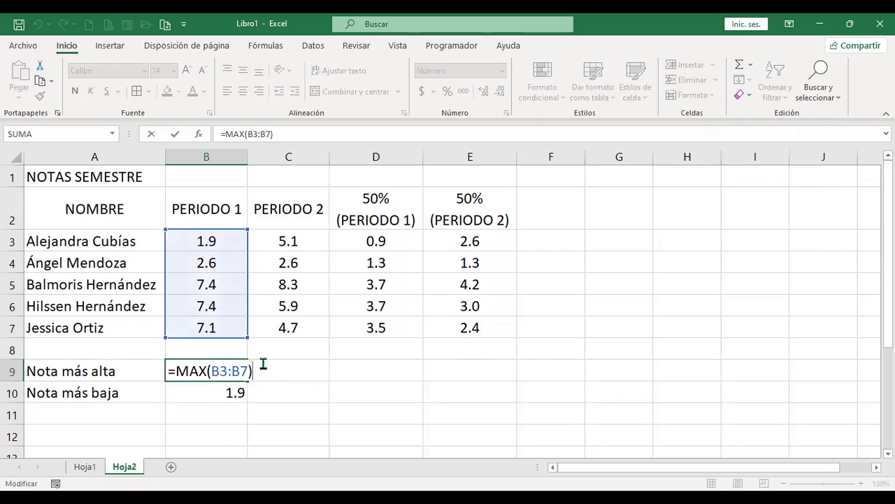
{"action": "key", "text": "Return"}
{"action": "key", "text": "F2"}
{"action": "key", "text": "Return"}
{"action": "key", "text": "Up"}
{"action": "left_click_drag", "start_coordinate": [236, 370], "coordinate": [233, 391]}
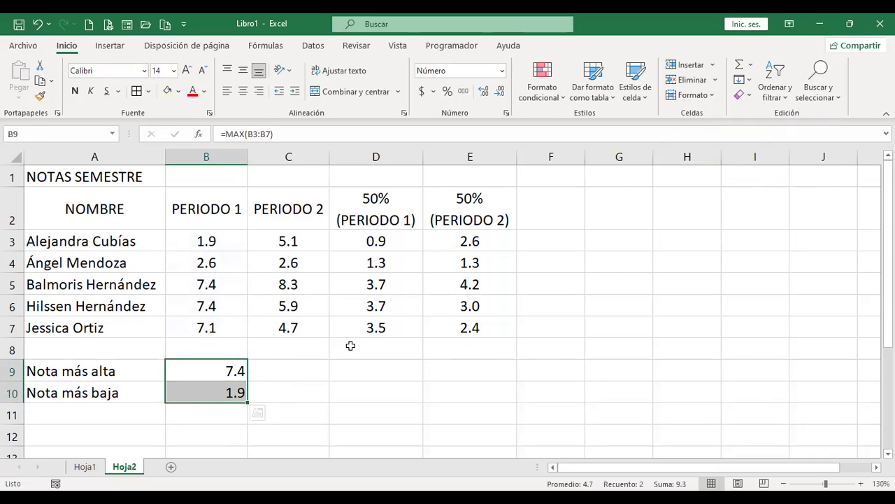
- Fill the MAX and MIN formulas across to column E and centre rows 9–10
{"action": "mouse_move", "coordinate": [267, 392]}
{"action": "left_click_drag", "start_coordinate": [247, 402], "coordinate": [514, 393]}
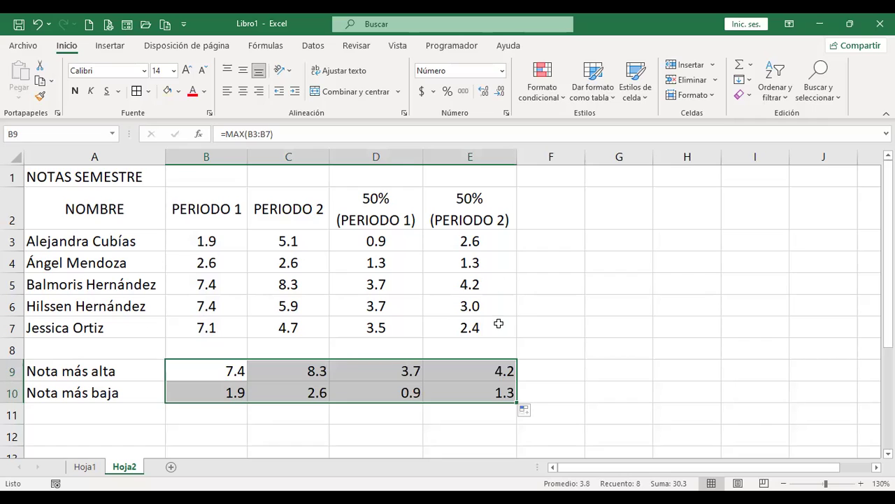
{"action": "left_click", "coordinate": [244, 93]}
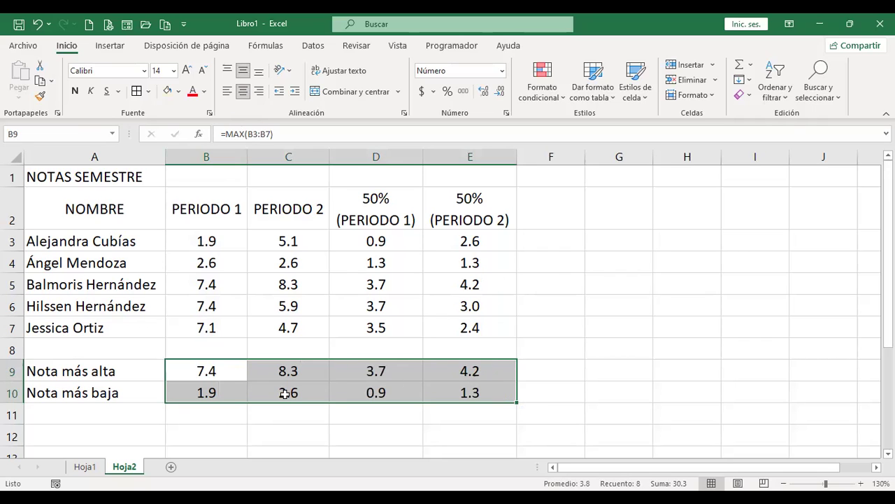
{"action": "left_click", "coordinate": [138, 349]}
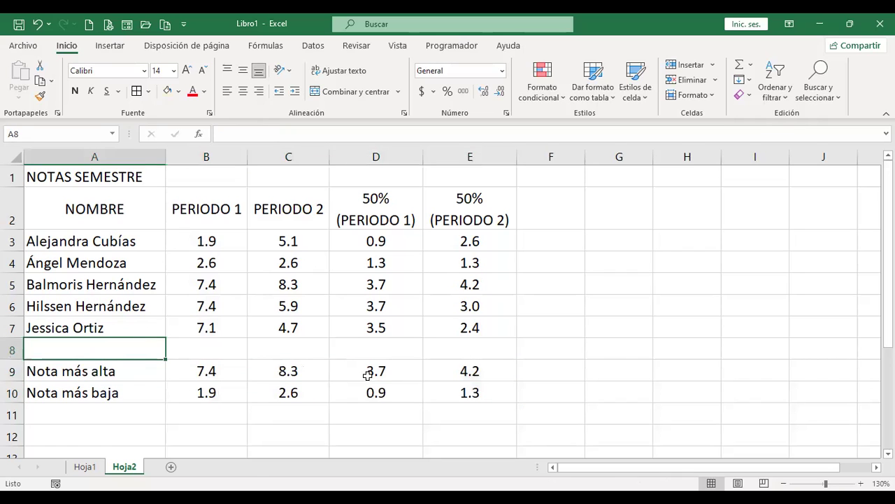
{"action": "left_click", "coordinate": [491, 365]}
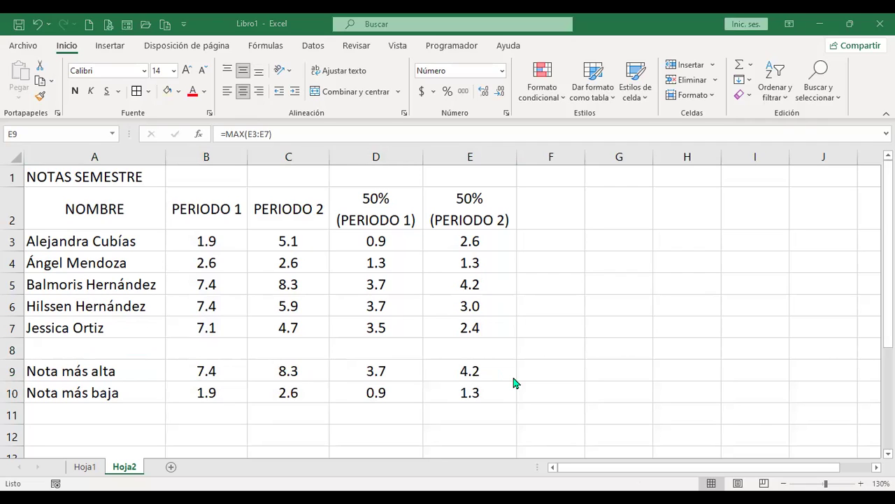
- Add a new sheet Hoja3 and increase the font size at A1
{"action": "left_click", "coordinate": [171, 467]}
{"action": "scroll", "coordinate": [124, 295], "scroll_direction": "up", "scroll_amount": 1}
{"action": "scroll", "coordinate": [124, 296], "scroll_direction": "up", "scroll_amount": 2}
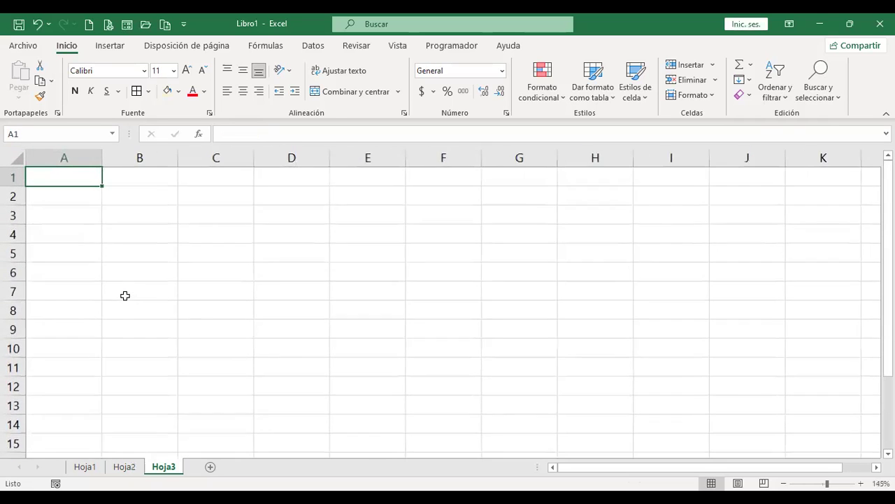
{"action": "scroll", "coordinate": [125, 296], "scroll_direction": "up", "scroll_amount": 2}
{"action": "left_click", "coordinate": [186, 70]}
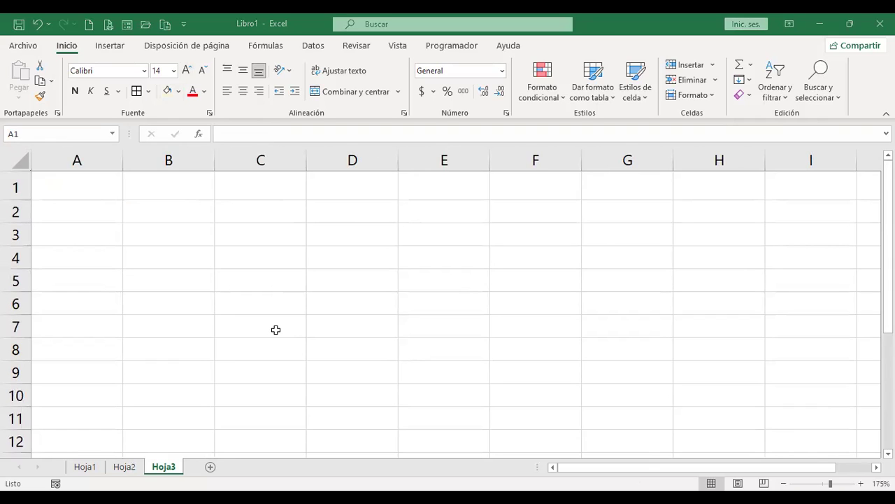
{"action": "left_click", "coordinate": [117, 186]}
- Enter headers Descuento and Recargo in D1:E1 with 10% and 20% beneath
{"action": "left_click", "coordinate": [317, 187]}
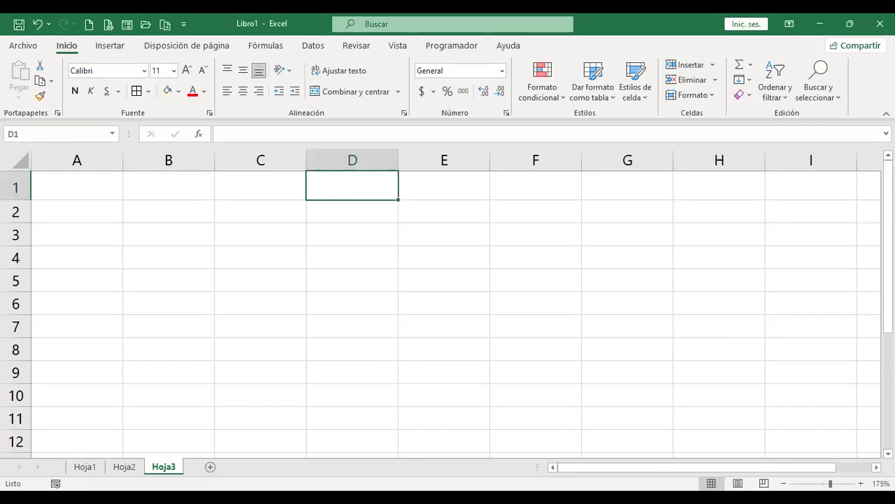
{"action": "type", "text": "Descuento"}
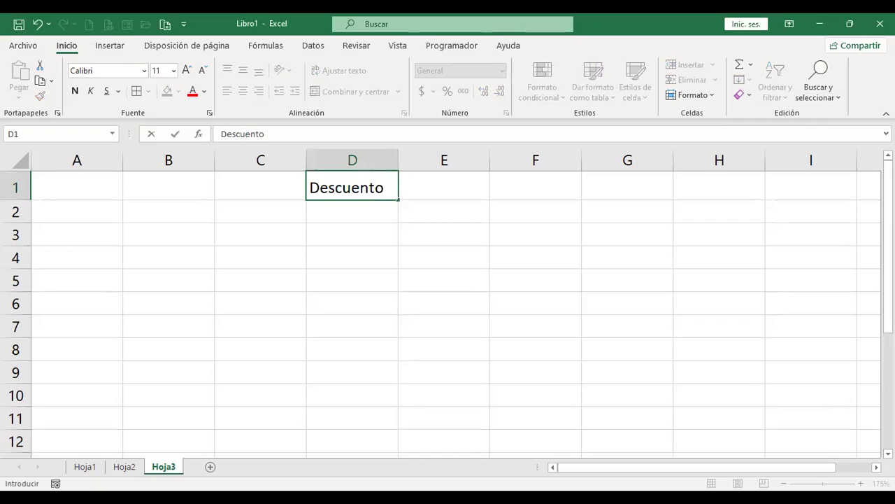
{"action": "key", "text": "Return"}
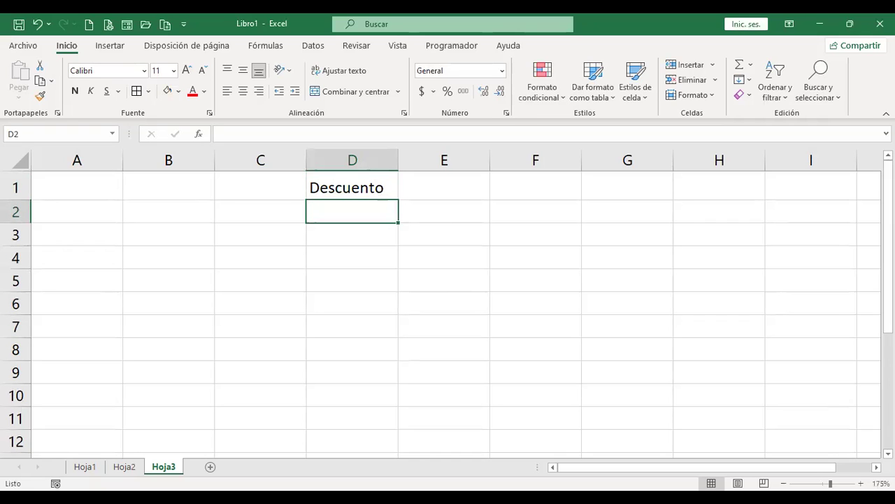
{"action": "left_click", "coordinate": [444, 187]}
{"action": "type", "text": "Recargo"}
{"action": "key", "text": "Return"}
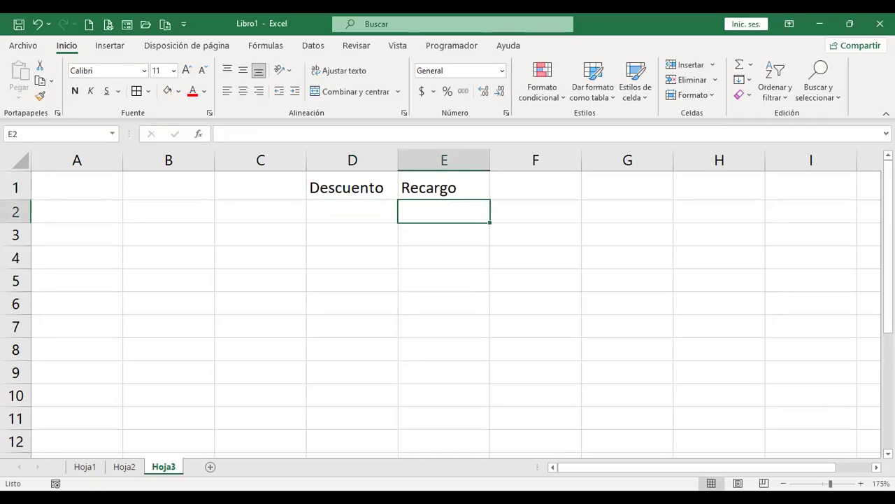
{"action": "left_click", "coordinate": [352, 211]}
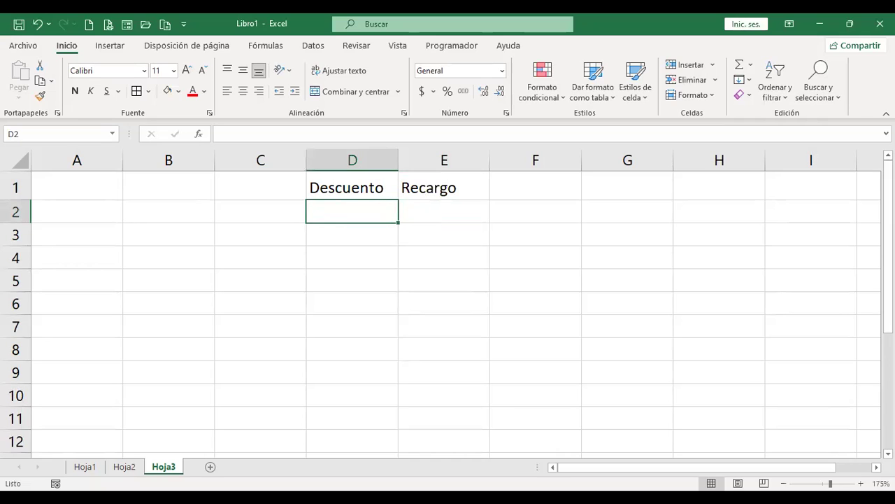
{"action": "type", "text": "10%"}
{"action": "key", "text": "Return"}
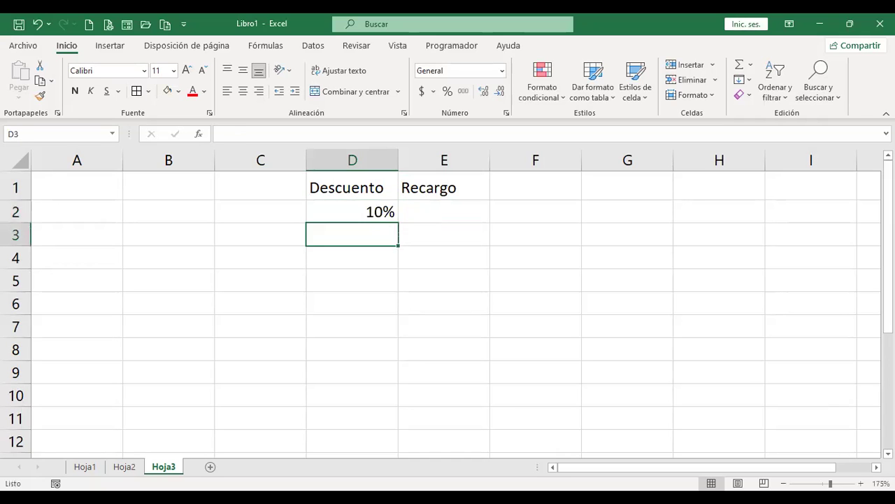
{"action": "left_click", "coordinate": [444, 211]}
{"action": "type", "text": "20"}
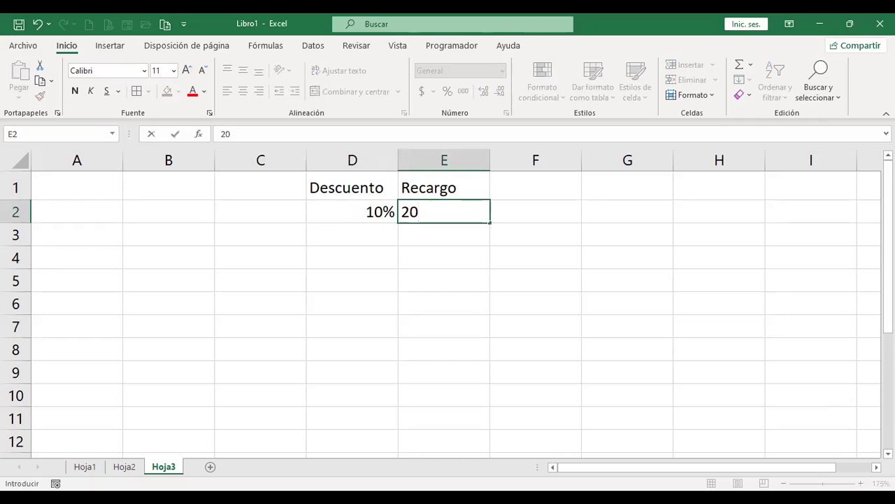
{"action": "type", "text": "%"}
{"action": "key", "text": "Return"}
- Centre the D1:E2 table text and give all its cells borders
{"action": "left_click", "coordinate": [351, 235]}
{"action": "mouse_move", "coordinate": [352, 187]}
{"action": "left_mouse_down"}
{"action": "mouse_move", "coordinate": [444, 188]}
{"action": "mouse_move", "coordinate": [444, 211]}
{"action": "left_mouse_up"}
{"action": "left_click", "coordinate": [242, 72]}
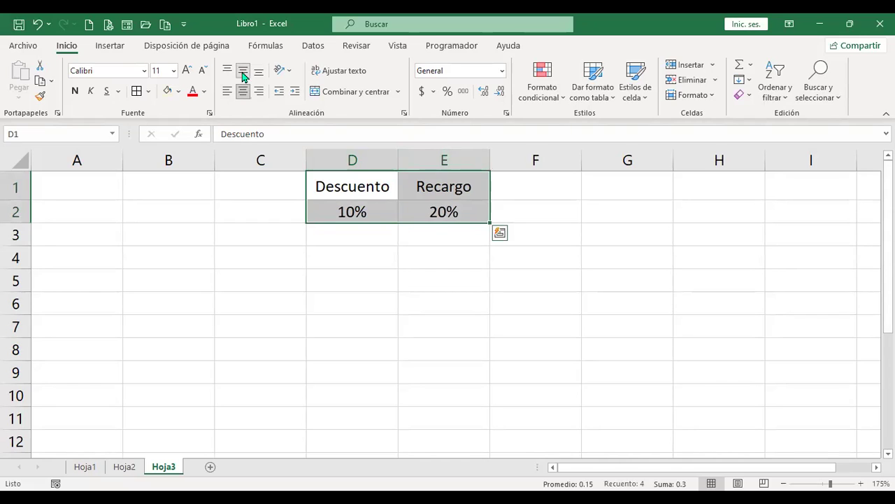
{"action": "left_click", "coordinate": [136, 90]}
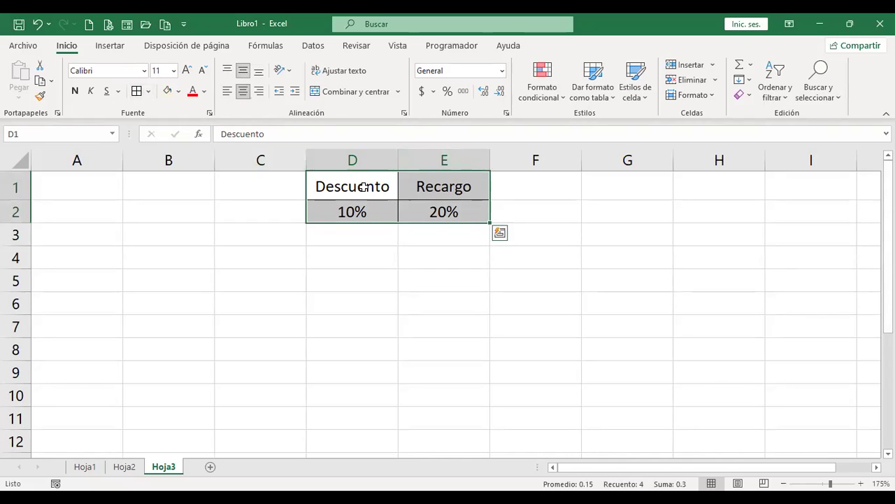
- Fill the Descuento and Recargo header cells light blue
{"action": "left_click_drag", "start_coordinate": [363, 187], "coordinate": [420, 186]}
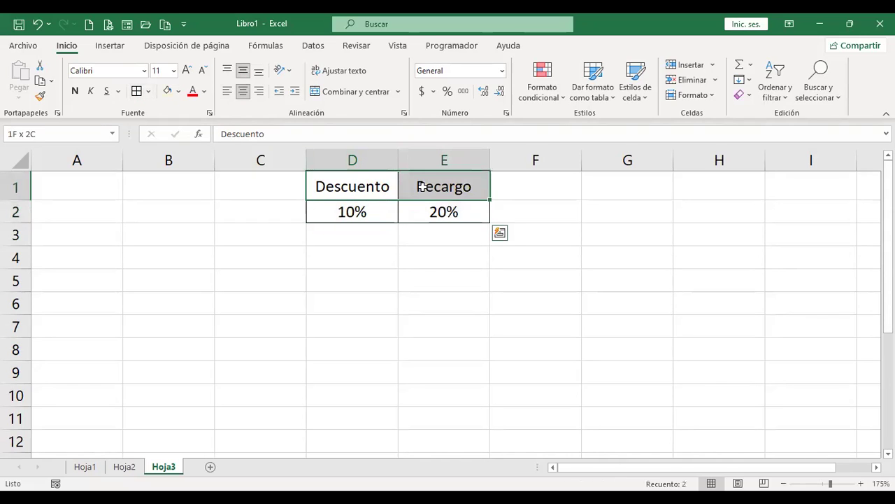
{"action": "left_click", "coordinate": [180, 91]}
{"action": "left_click", "coordinate": [255, 145]}
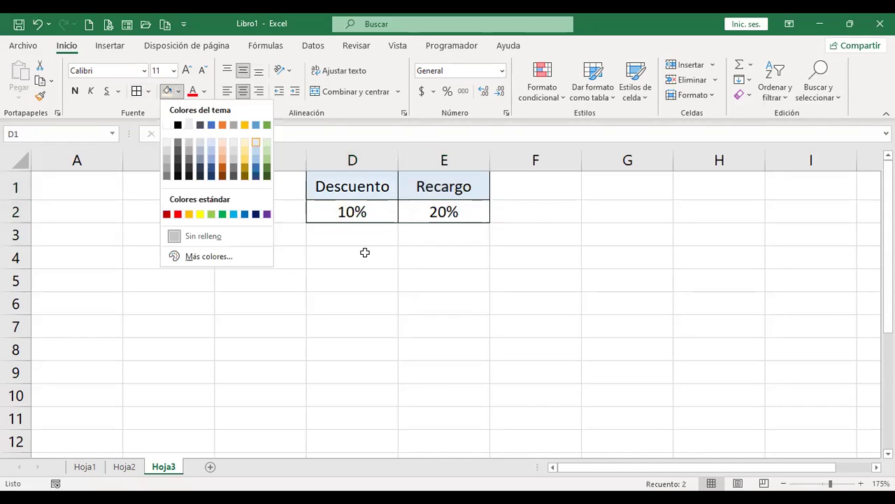
{"action": "left_click", "coordinate": [332, 252]}
{"action": "left_click", "coordinate": [120, 256]}
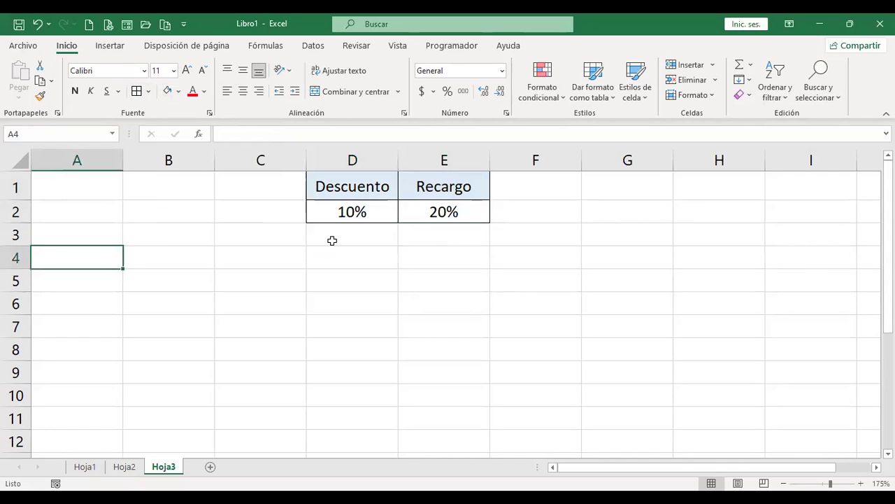
- Enter the headers Nombre del producto, Cantidad and Precio unitario in A4:C4
{"action": "type", "text": "Nombre del producto"}
{"action": "key", "text": "Return"}
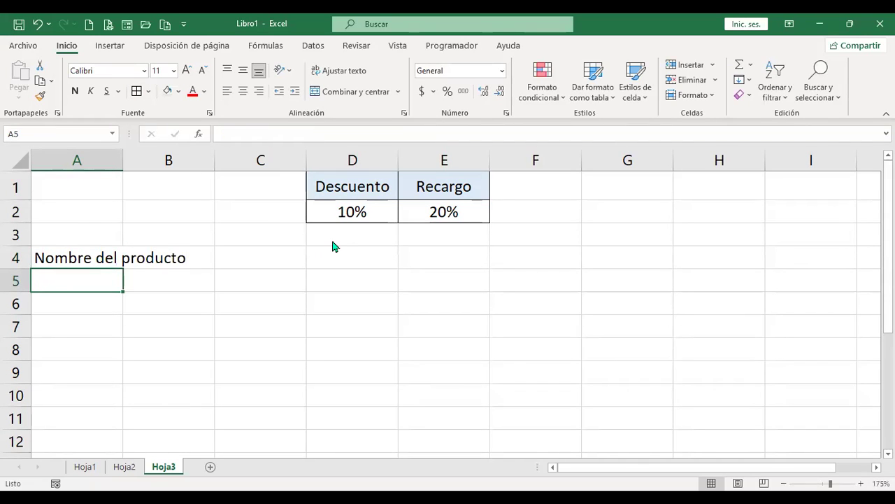
{"action": "key", "text": "Up"}
{"action": "key", "text": "Right"}
{"action": "type", "text": "Cantidad"}
{"action": "key", "text": "Return"}
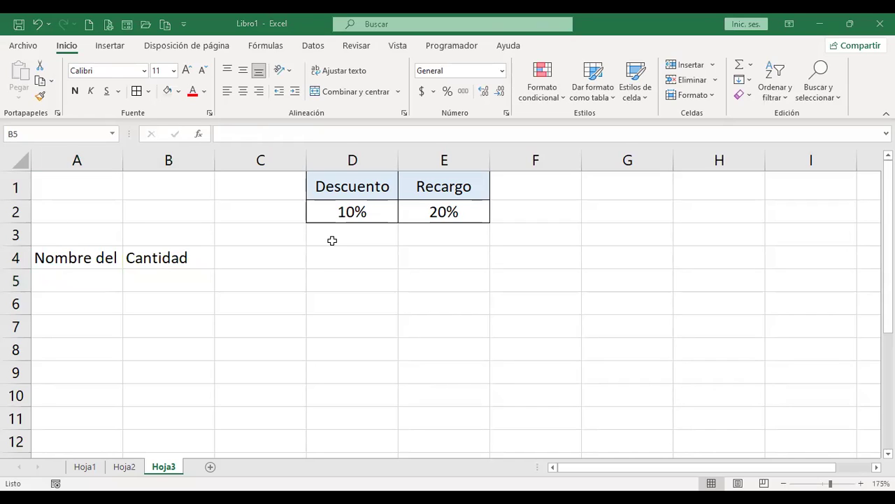
{"action": "key", "text": "Up"}
{"action": "key", "text": "Right"}
{"action": "type", "text": "Precio unitario"}
{"action": "key", "text": "Return"}
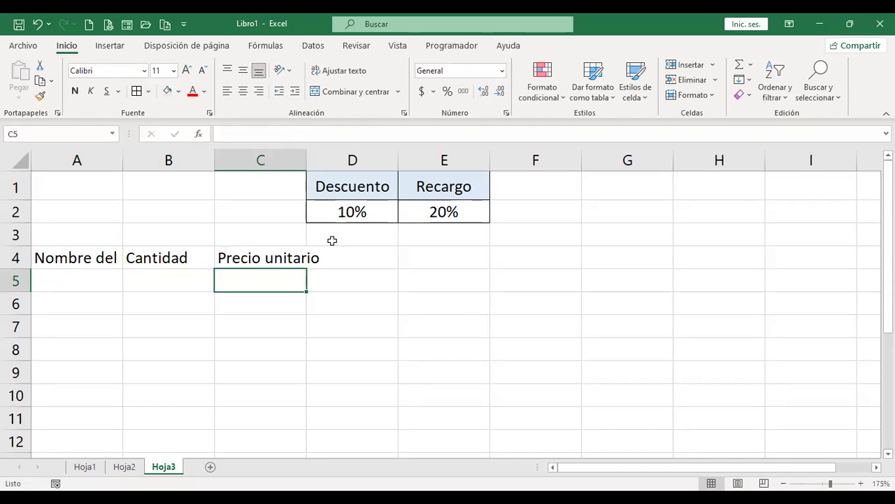
- Add the Contado and Tarjeta headers in D4:E4 and autofit column A's width
{"action": "key", "text": "Up"}
{"action": "key", "text": "Right"}
{"action": "type", "text": "Contado"}
{"action": "key", "text": "Tab"}
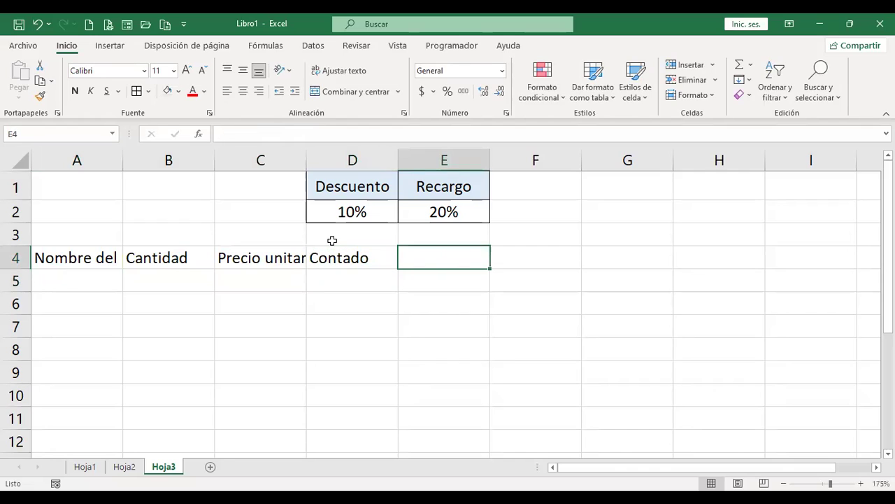
{"action": "type", "text": "Tarjeta"}
{"action": "key", "text": "Return"}
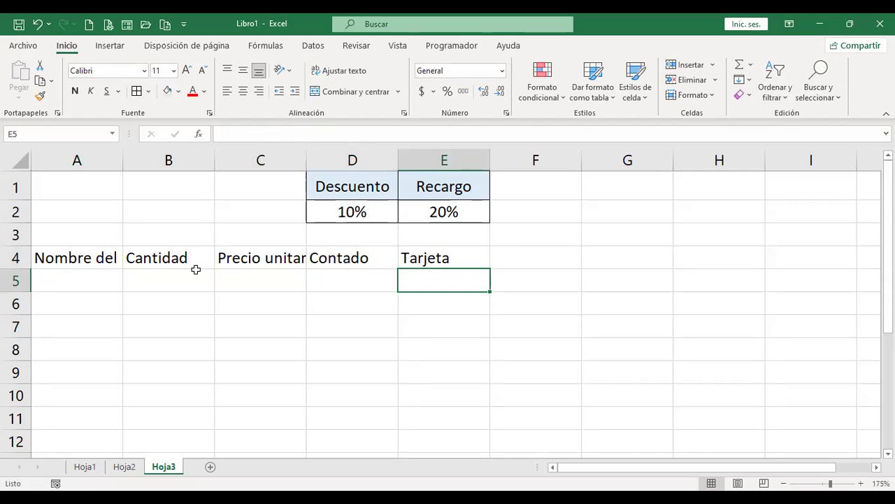
{"action": "double_click", "coordinate": [123, 160]}
{"action": "key", "text": "Home"}
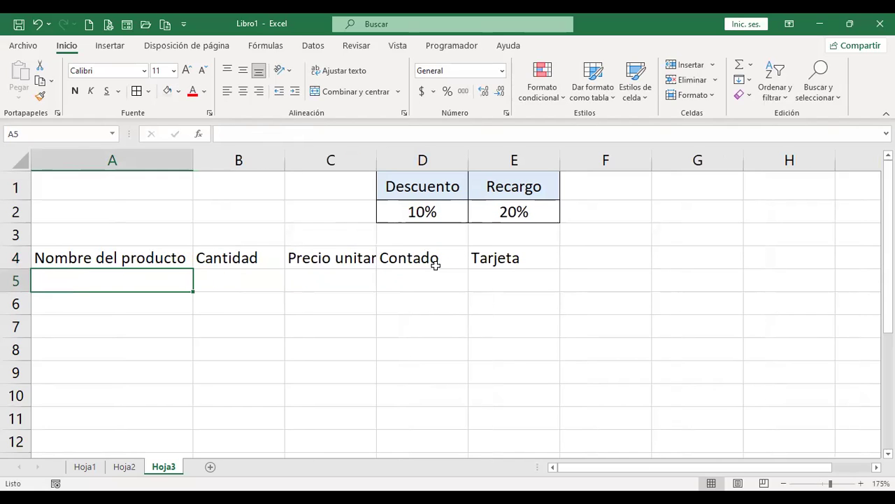
- Enter Producto 1 in A5 and accept the AutoComplete suggestion in A6
{"action": "type", "text": "Producto"}
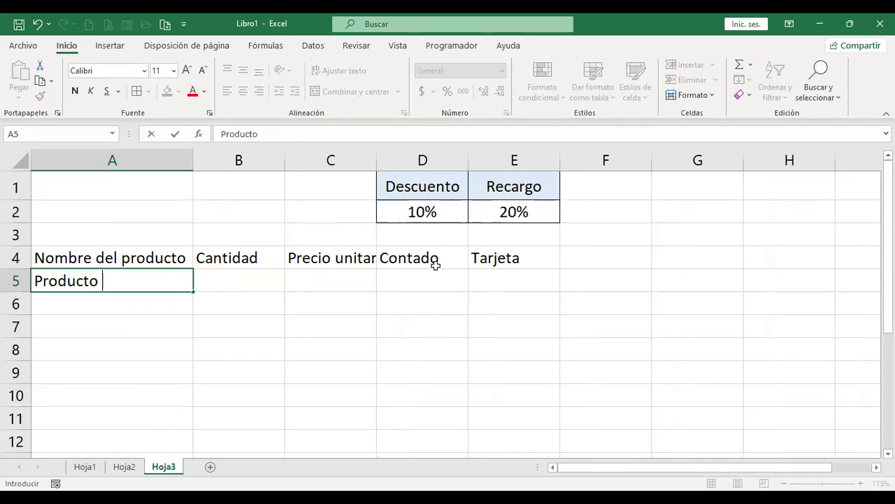
{"action": "type", "text": " 1"}
{"action": "key", "text": "Return"}
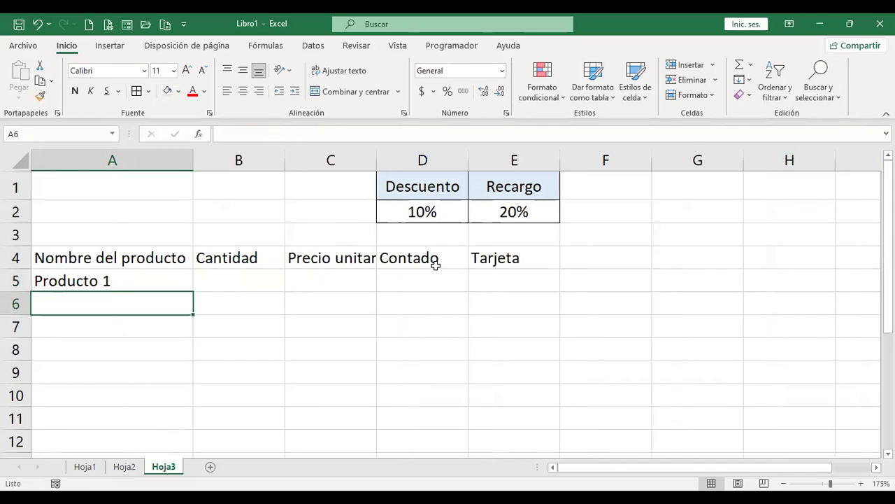
{"action": "type", "text": "Produc"}
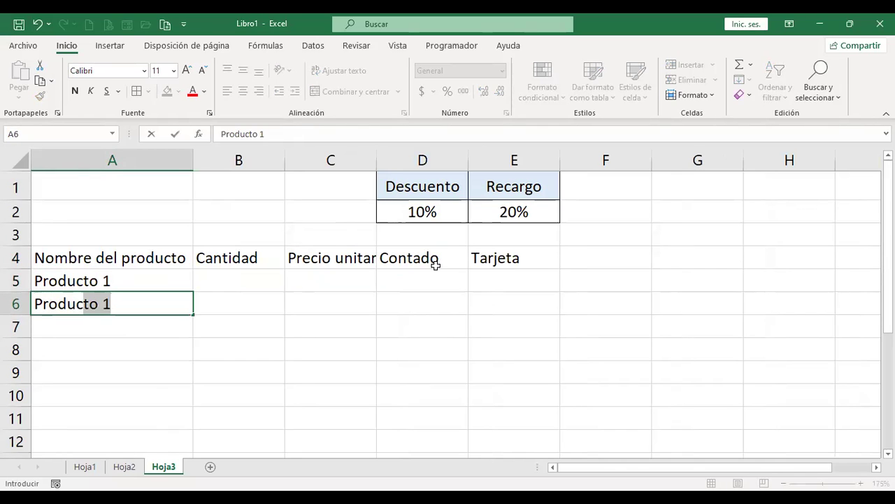
{"action": "key", "text": "ctrl+Return"}
- Change A6 to Producto 2, then drag A5:A6 down to fill product names to row 10
{"action": "key", "text": "F2"}
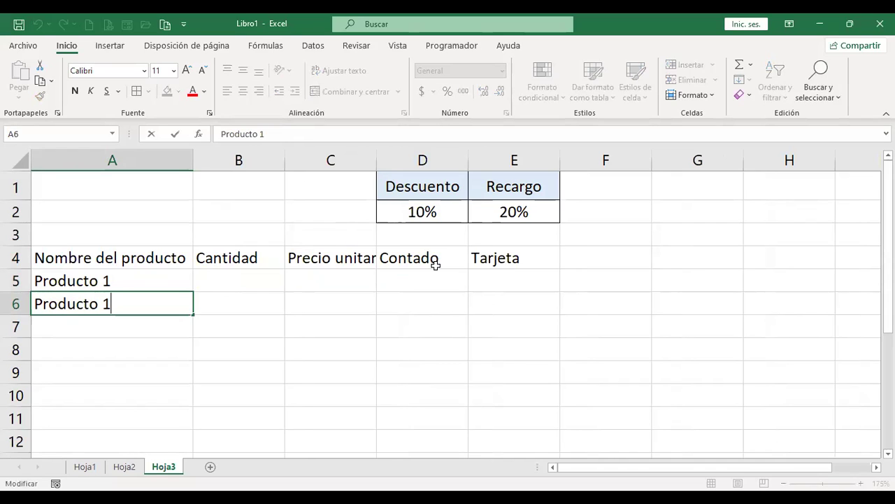
{"action": "key", "text": "BackSpace"}
{"action": "type", "text": "2"}
{"action": "key", "text": "ctrl+Return"}
{"action": "key", "text": "Up"}
{"action": "key", "text": "shift+Down"}
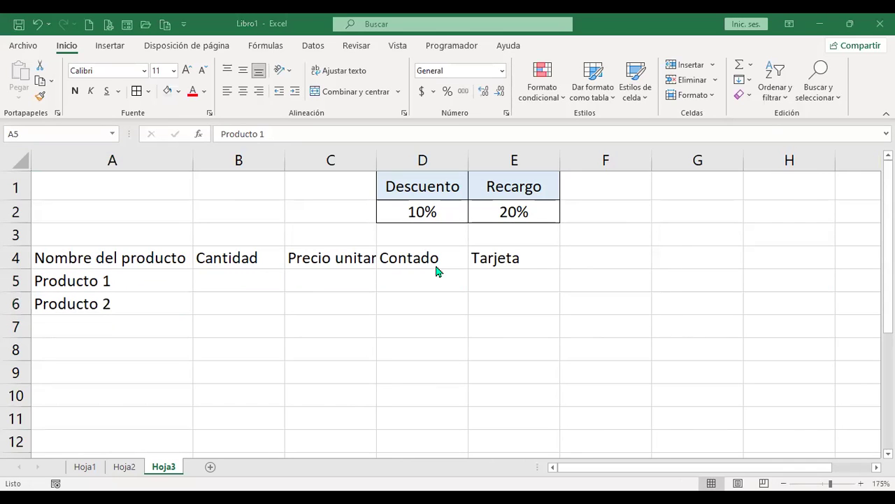
{"action": "left_click", "coordinate": [132, 305], "text": "shift"}
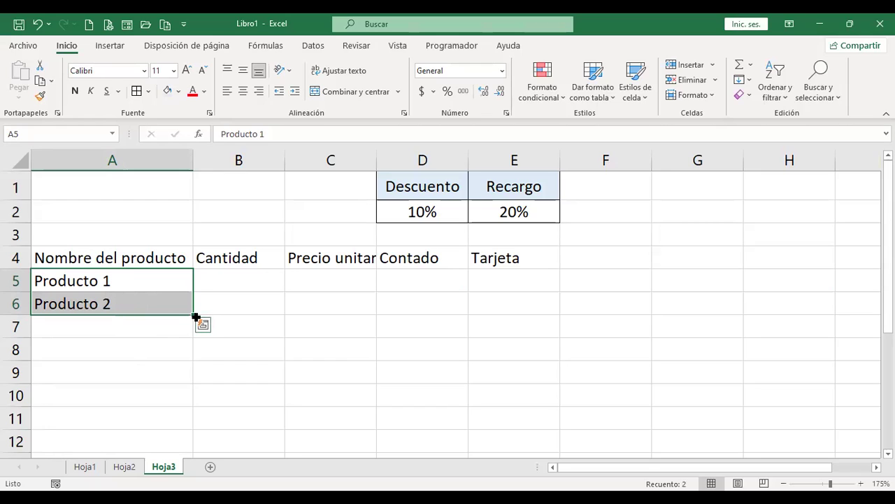
{"action": "left_click_drag", "start_coordinate": [193, 317], "coordinate": [192, 400]}
- Enter the quantities 10, 20, 30, 40, 20 and 10 into B5:B10
{"action": "left_click", "coordinate": [246, 289]}
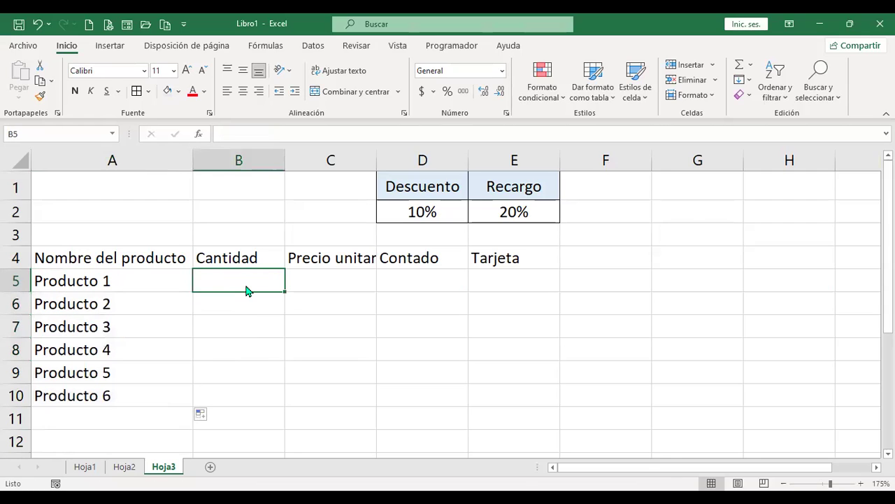
{"action": "type", "text": "10"}
{"action": "key", "text": "Return"}
{"action": "type", "text": "20"}
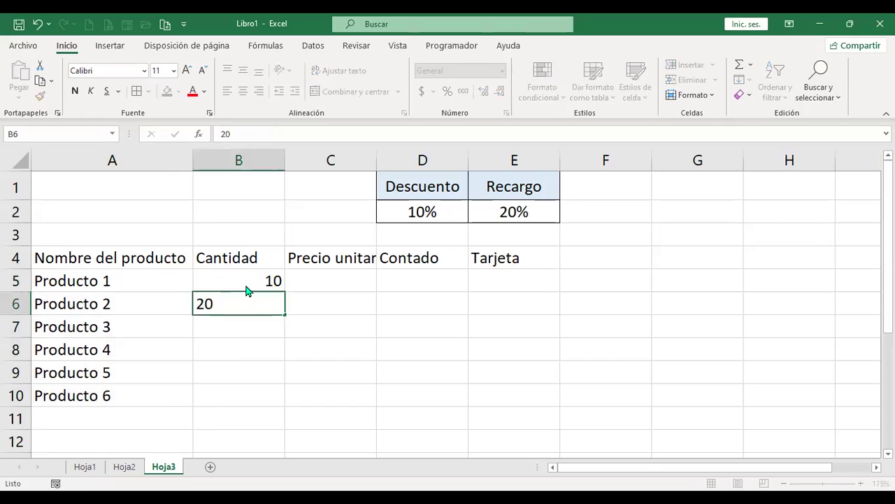
{"action": "key", "text": "Return"}
{"action": "type", "text": "30"}
{"action": "key", "text": "Return"}
{"action": "type", "text": "40"}
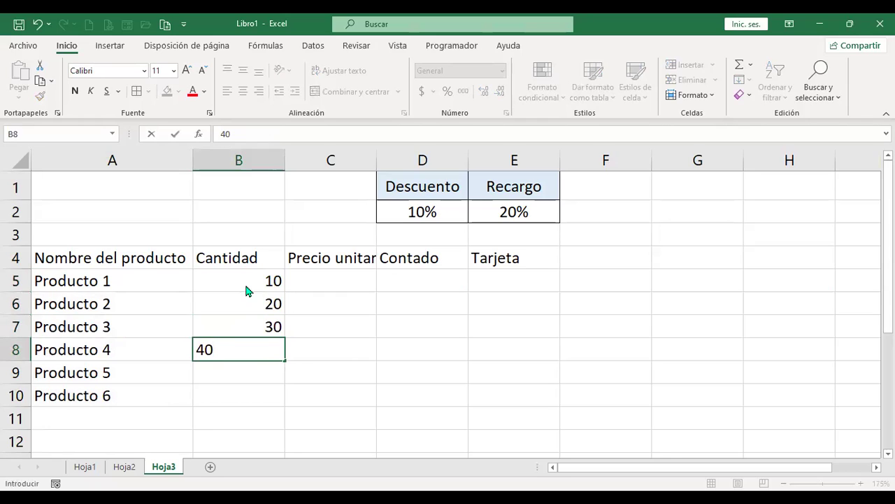
{"action": "key", "text": "Return"}
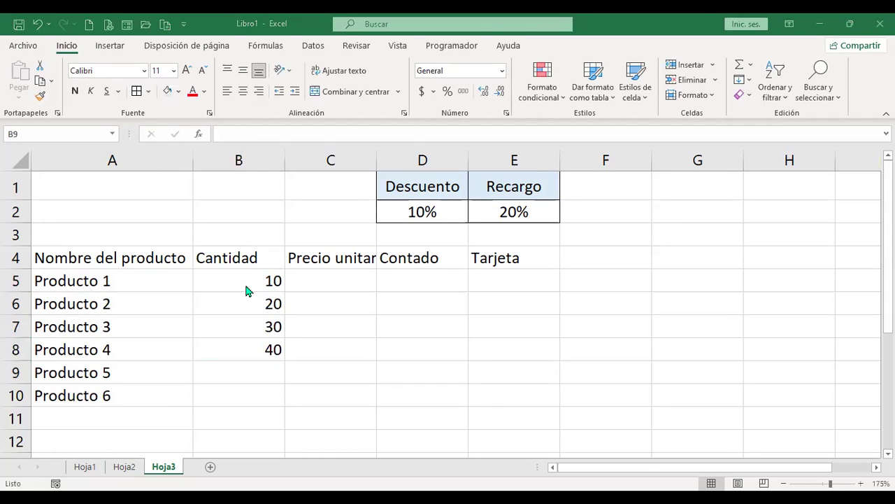
{"action": "type", "text": "20"}
{"action": "key", "text": "Return"}
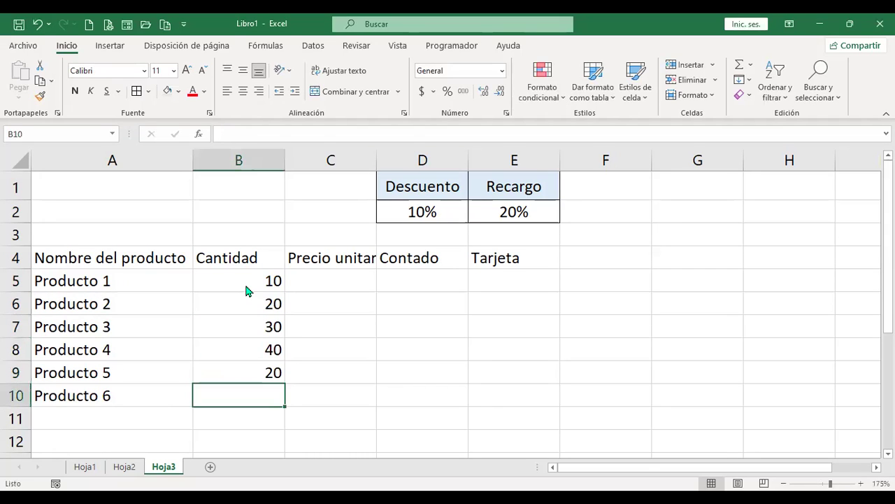
{"action": "type", "text": "10"}
{"action": "key", "text": "Return"}
- Centre the Cantidad header and quantities in B4:B10
{"action": "key", "text": "Up"}
{"action": "key", "text": "Right"}
{"action": "key", "text": "Left"}
{"action": "key", "text": "shift+Up"}
{"action": "key", "text": "shift+Up"}
{"action": "key", "text": "shift+Up"}
{"action": "key", "text": "shift+Up"}
{"action": "key", "text": "shift+Up"}
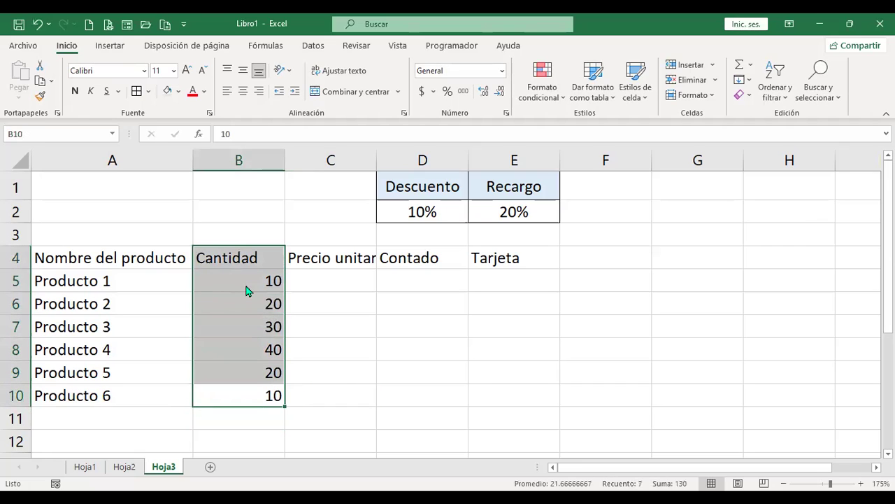
{"action": "left_click", "coordinate": [242, 91]}
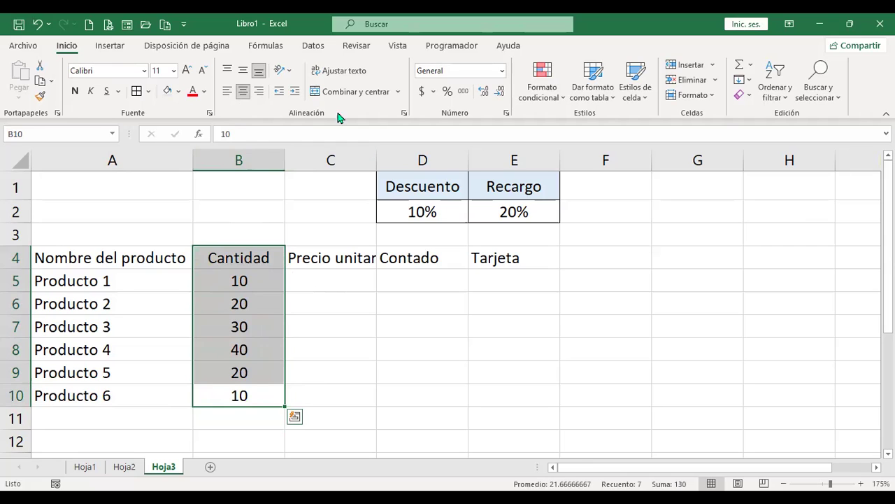
- Wrap the Precio unitario header in C4 onto two lines and centre it
{"action": "left_click", "coordinate": [330, 257]}
{"action": "left_click", "coordinate": [339, 70]}
{"action": "left_click", "coordinate": [246, 93]}
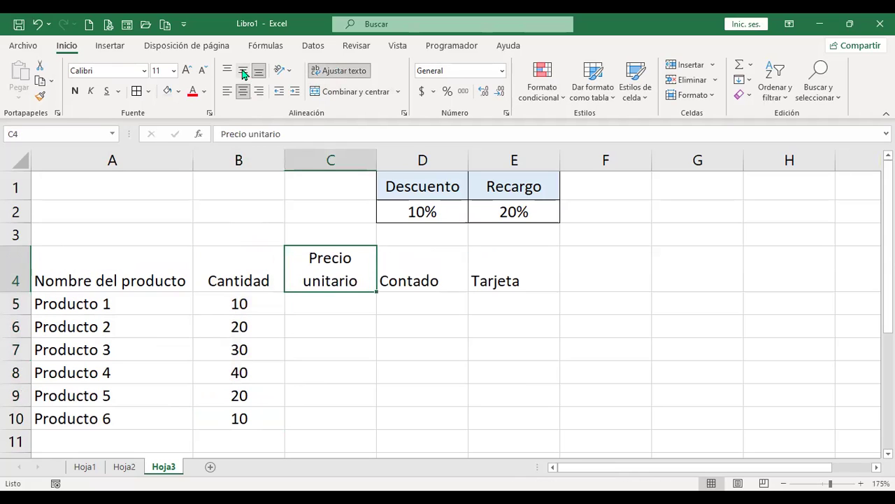
- Vertically centre all headers in A4:E4
{"action": "mouse_move", "coordinate": [82, 254]}
{"action": "left_mouse_down"}
{"action": "mouse_move", "coordinate": [453, 288]}
{"action": "mouse_move", "coordinate": [490, 281]}
{"action": "left_mouse_up"}
{"action": "left_click", "coordinate": [242, 70]}
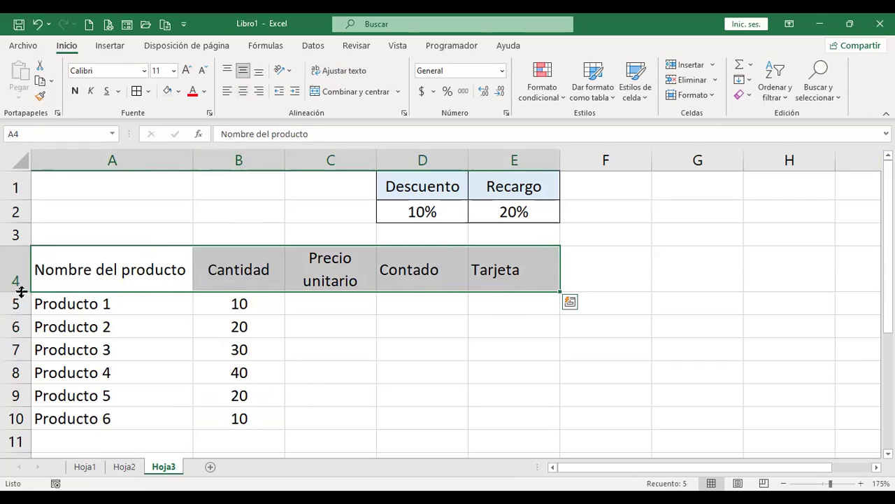
{"action": "left_click", "coordinate": [337, 314]}
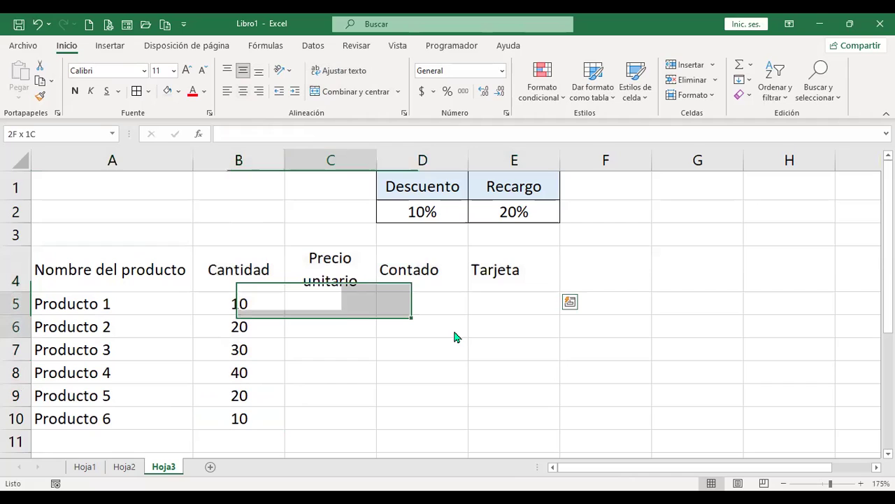
{"action": "left_click", "coordinate": [350, 301]}
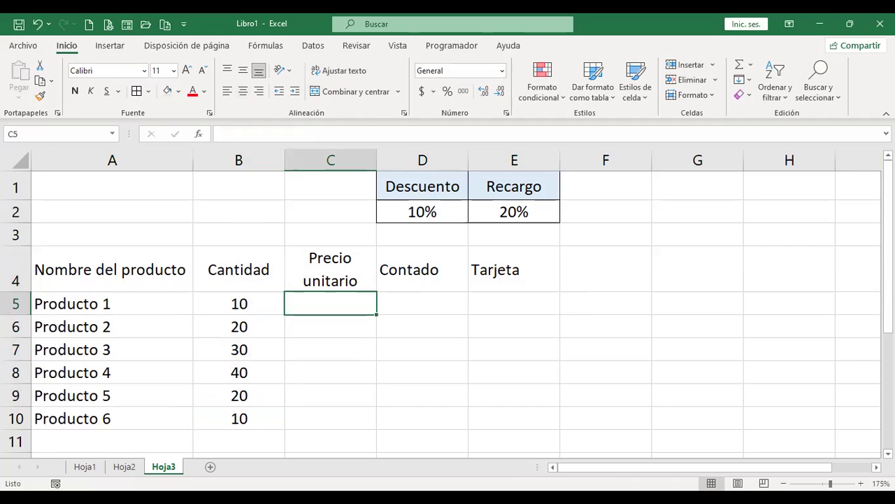
- Enter unit prices 20.8, 30.9, 11.2, 24.3, 23.4 and 27.5 into C5:C10 and select them
{"action": "type", "text": "20.8"}
{"action": "key", "text": "Return"}
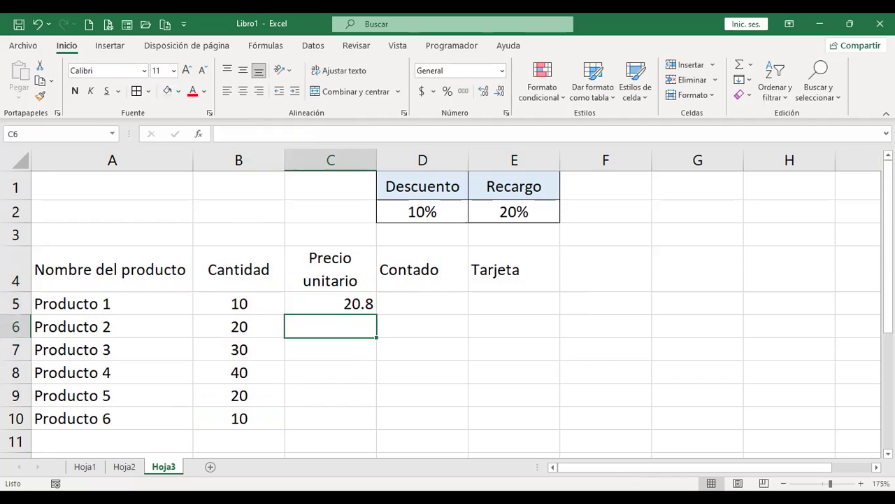
{"action": "type", "text": "30.9"}
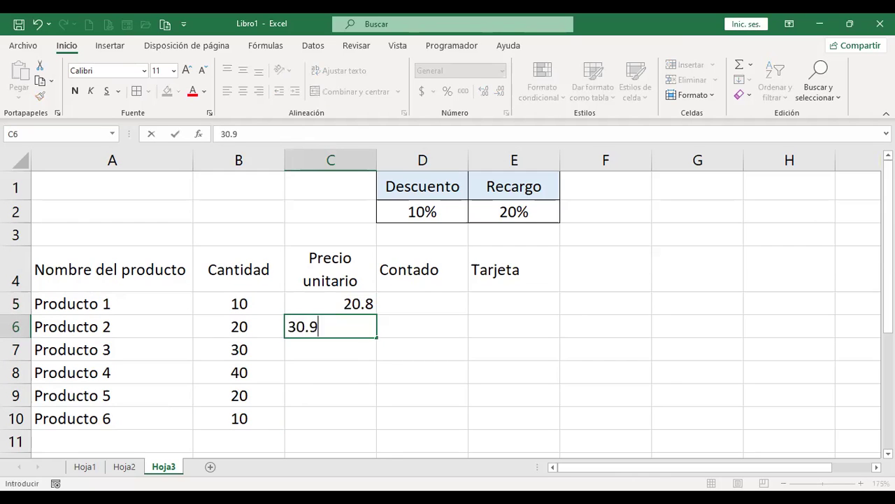
{"action": "key", "text": "Return"}
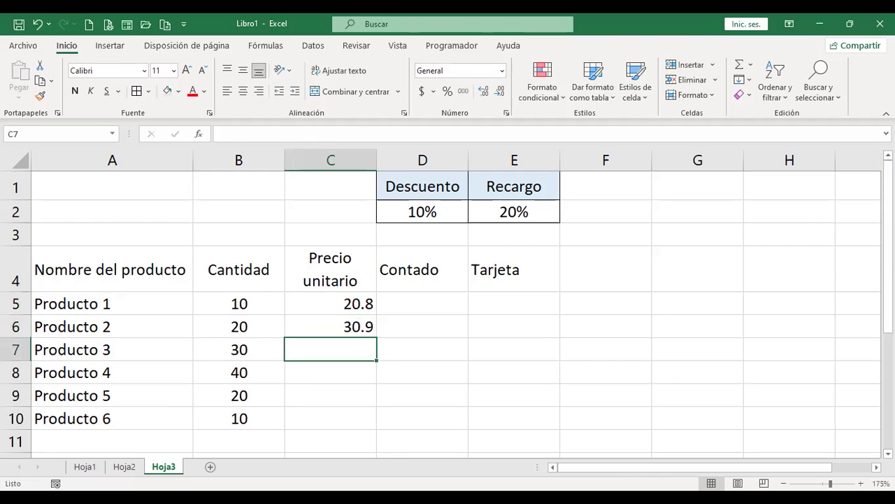
{"action": "key", "text": "alt"}
{"action": "type", "text": "11"}
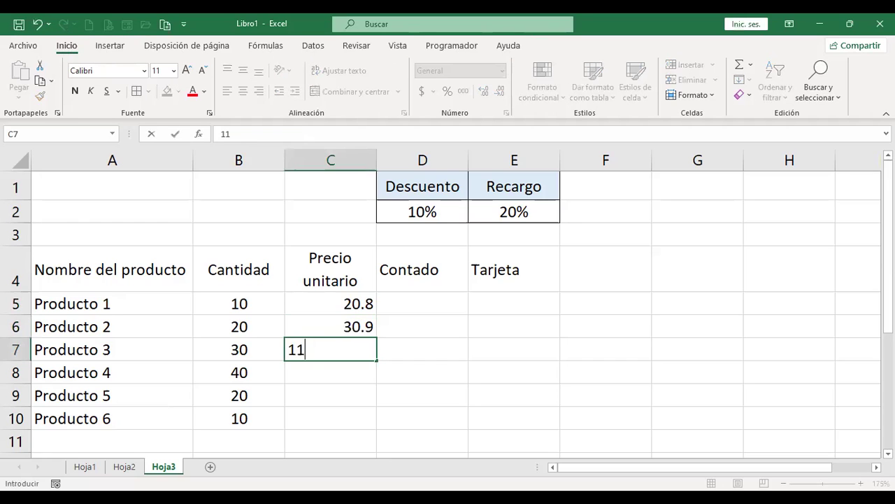
{"action": "type", "text": ".2"}
{"action": "key", "text": "Return"}
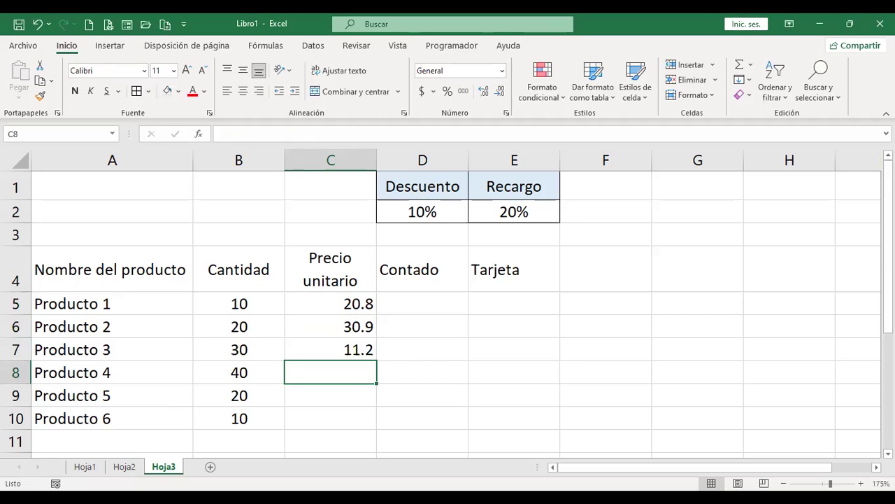
{"action": "type", "text": "24"}
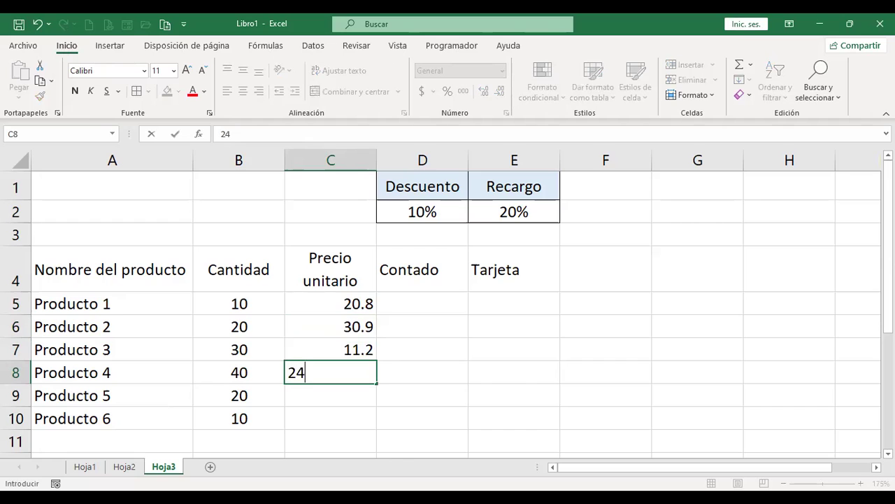
{"action": "type", "text": ".3"}
{"action": "key", "text": "Return"}
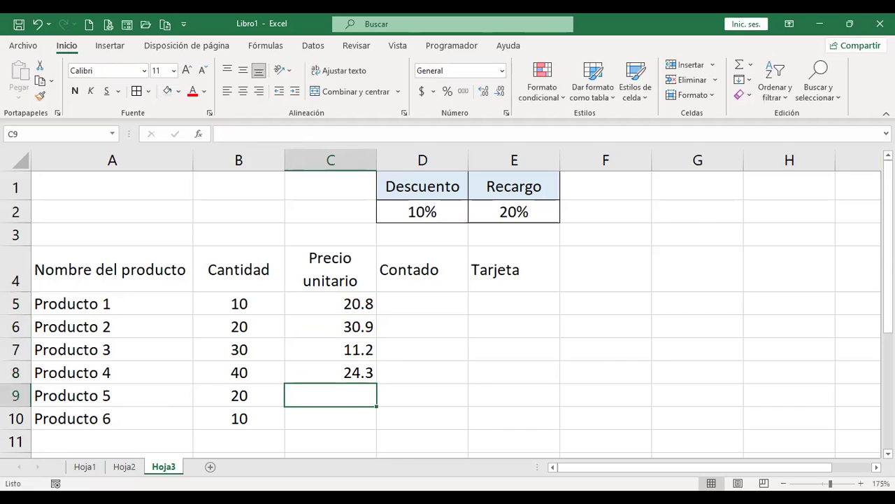
{"action": "type", "text": "23"}
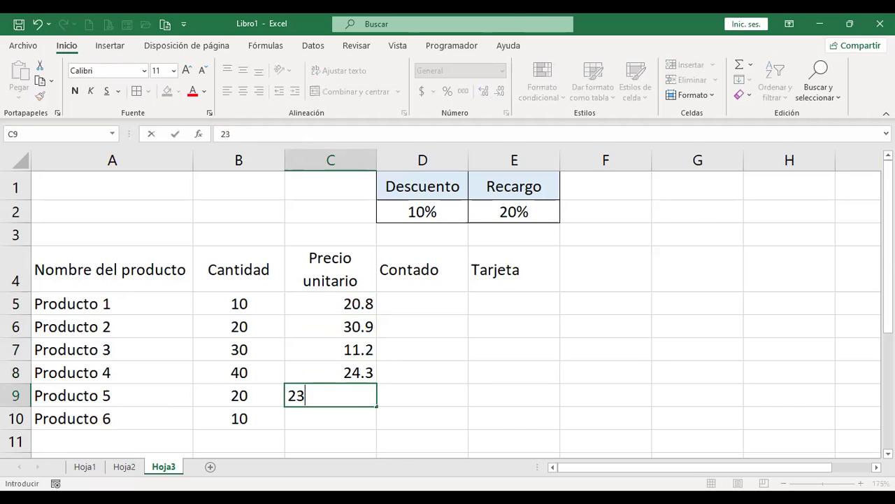
{"action": "type", "text": ".4"}
{"action": "key", "text": "Return"}
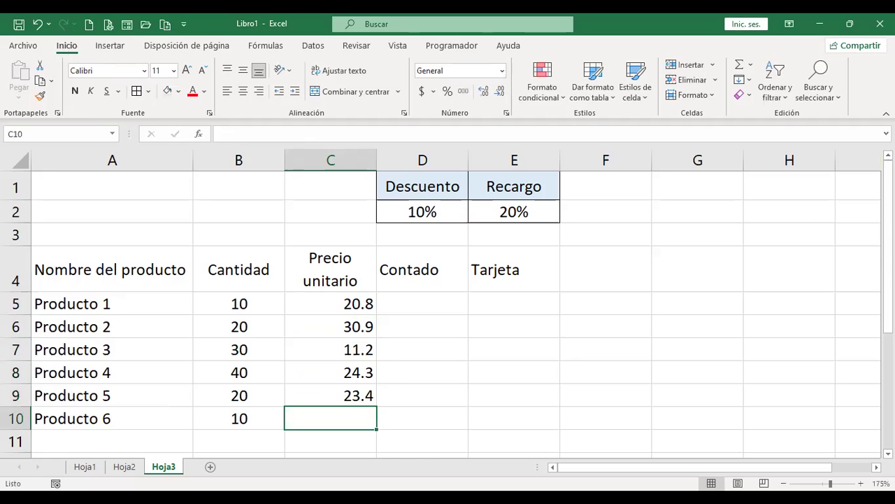
{"action": "type", "text": "27.5"}
{"action": "key", "text": "Return"}
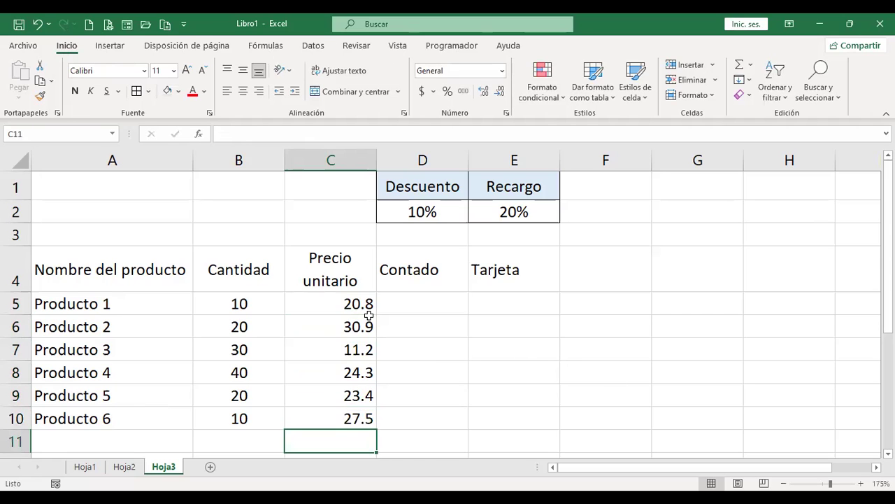
{"action": "left_click_drag", "start_coordinate": [318, 303], "coordinate": [336, 418]}
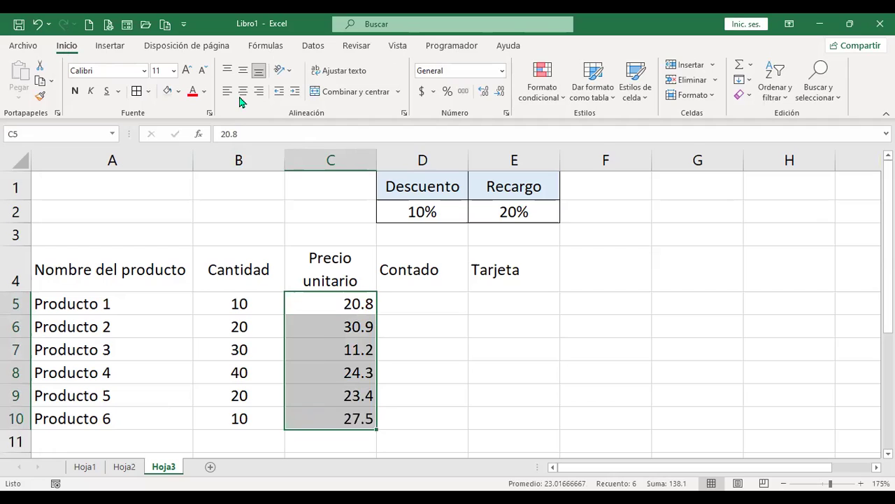
- Centre the C5:C10 unit prices and the Contado and Tarjeta headers
{"action": "left_click", "coordinate": [420, 297]}
{"action": "left_click_drag", "start_coordinate": [413, 269], "coordinate": [489, 266]}
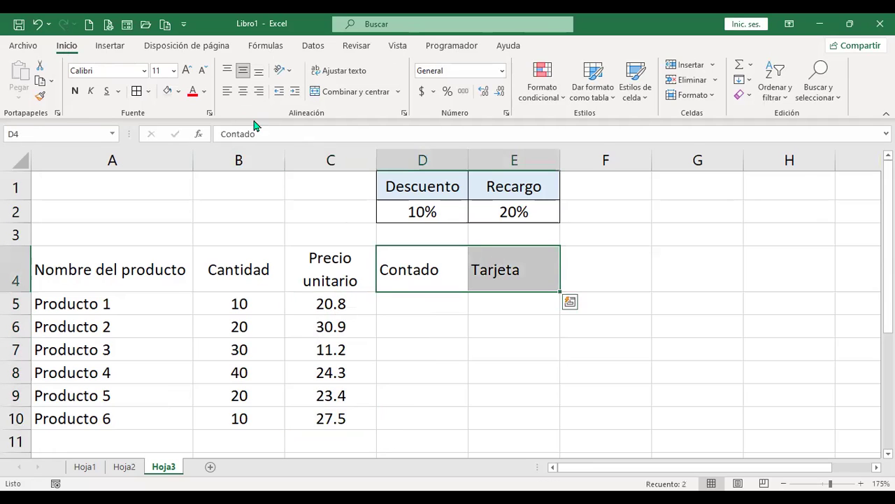
{"action": "left_click", "coordinate": [242, 91]}
{"action": "left_click", "coordinate": [449, 297]}
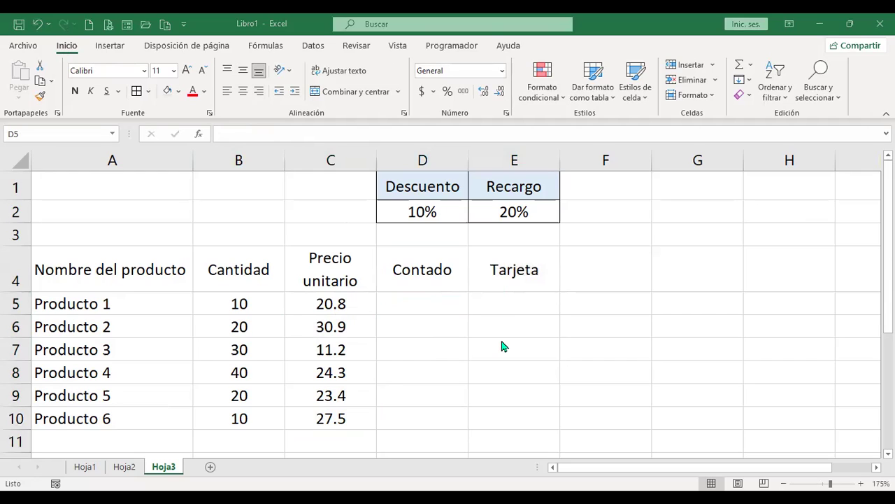
{"action": "left_click", "coordinate": [411, 305]}
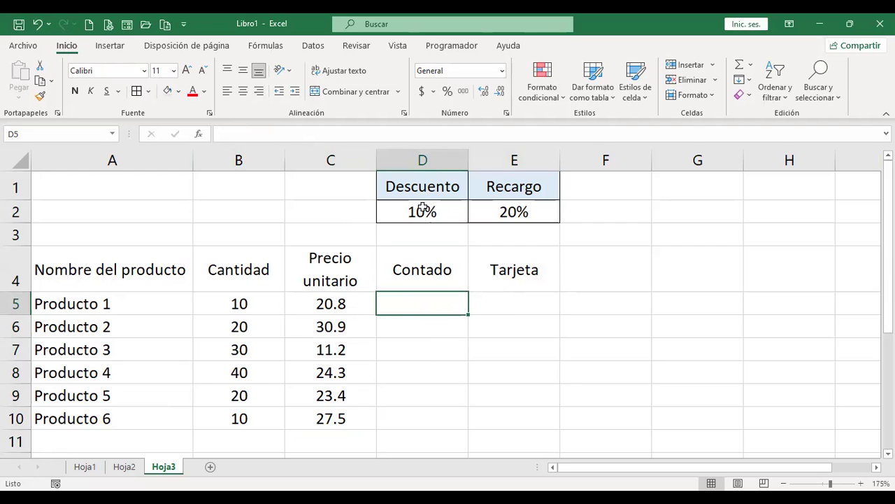
{"action": "left_click", "coordinate": [522, 302]}
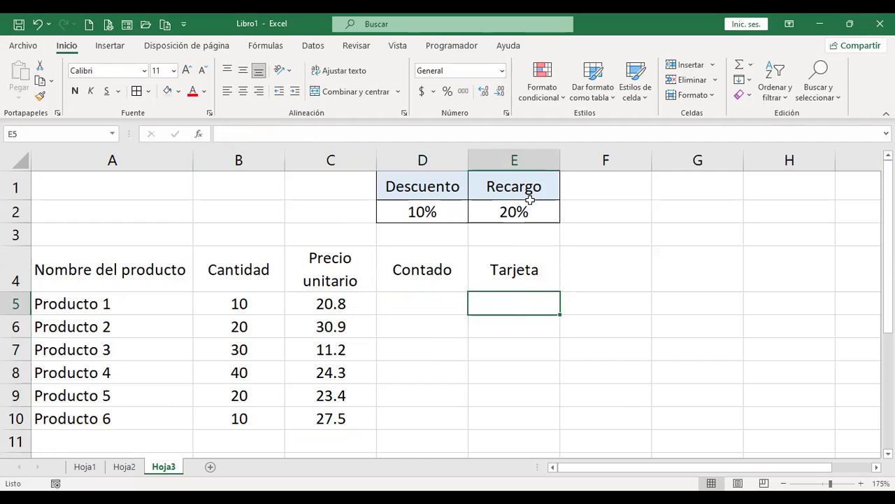
{"action": "left_click", "coordinate": [428, 298]}
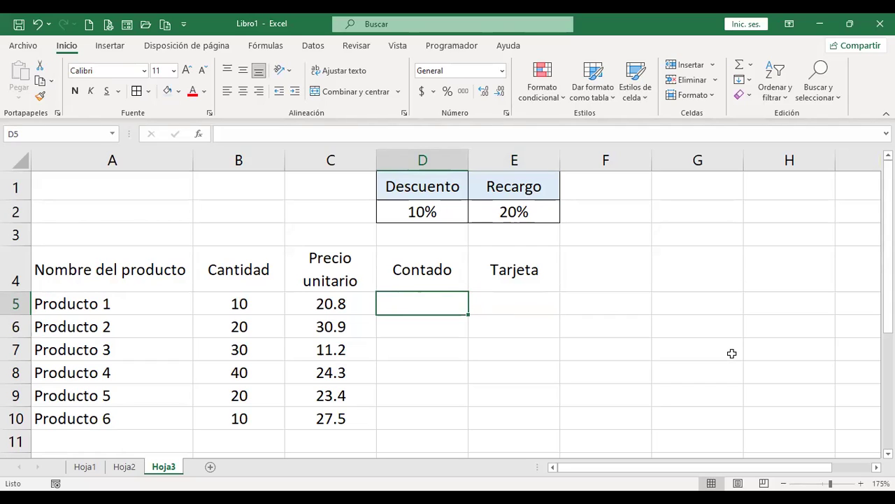
- Enter the formula =+B5*C5 in D5, giving 208 for Producto 1
{"action": "type", "text": "+"}
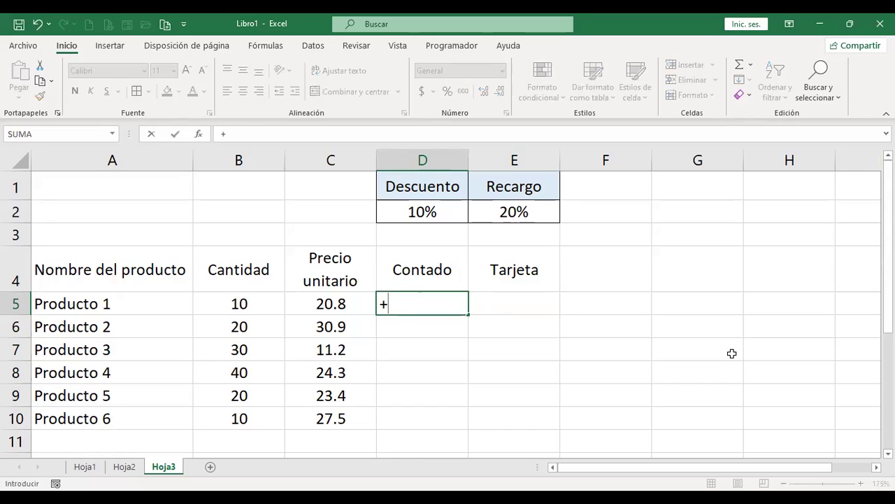
{"action": "key", "text": "Left"}
{"action": "key", "text": "Left"}
{"action": "type", "text": "*"}
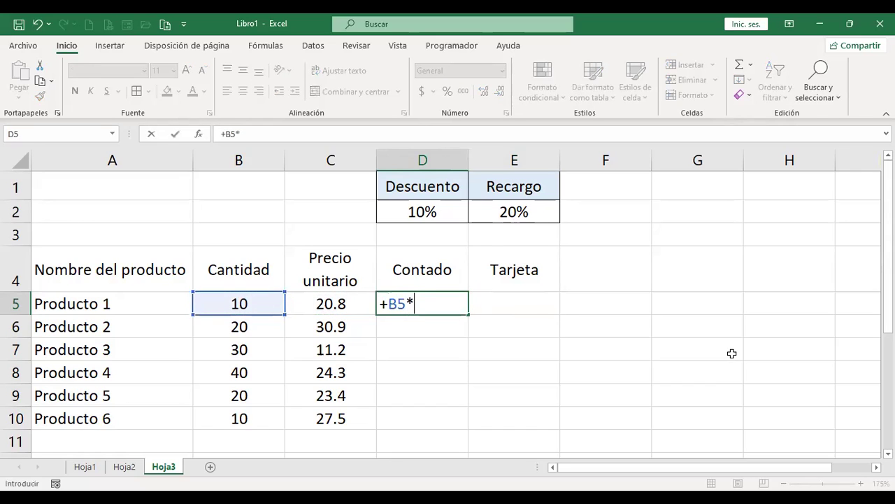
{"action": "key", "text": "Left"}
{"action": "key", "text": "Return"}
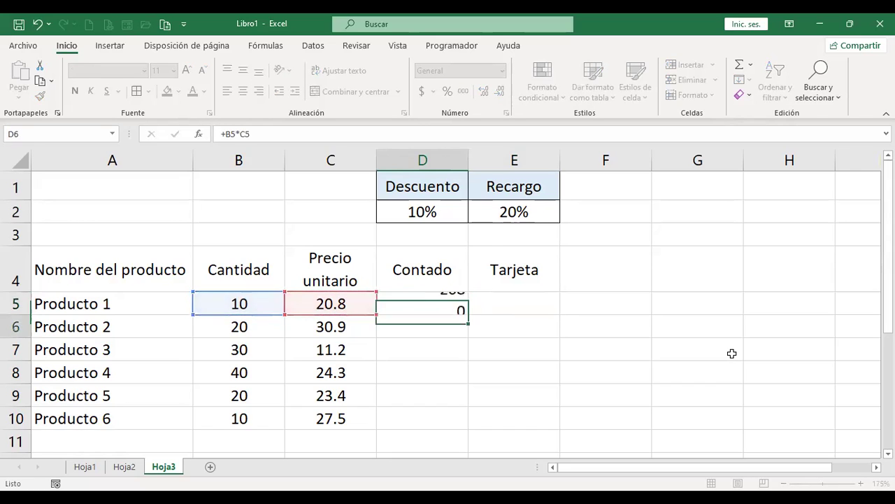
{"action": "key", "text": "Up"}
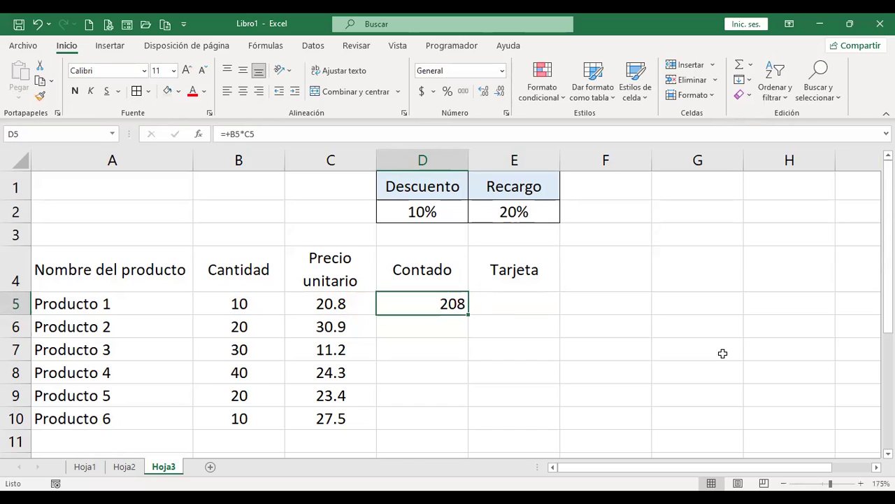
- Centre D5:E10 horizontally and vertically, then recheck D5's formula without changes
{"action": "left_click_drag", "start_coordinate": [455, 303], "coordinate": [536, 396]}
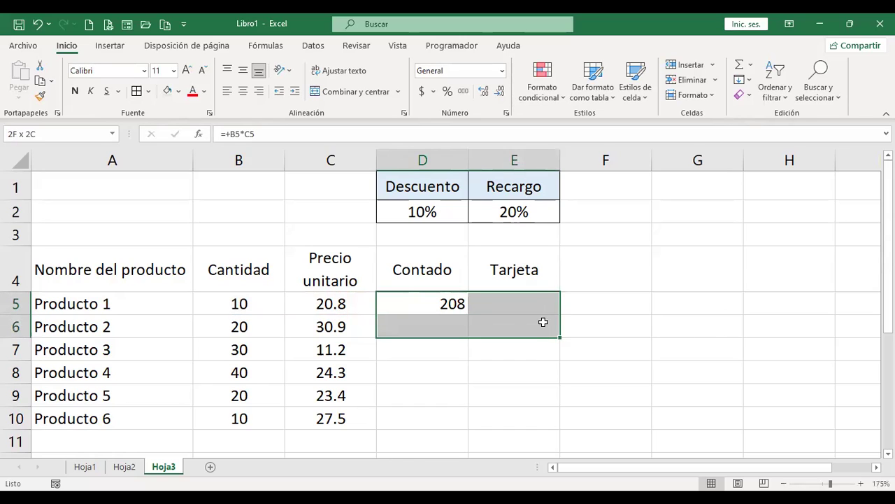
{"action": "left_click", "coordinate": [243, 91]}
{"action": "left_click", "coordinate": [243, 70]}
{"action": "left_click", "coordinate": [436, 305]}
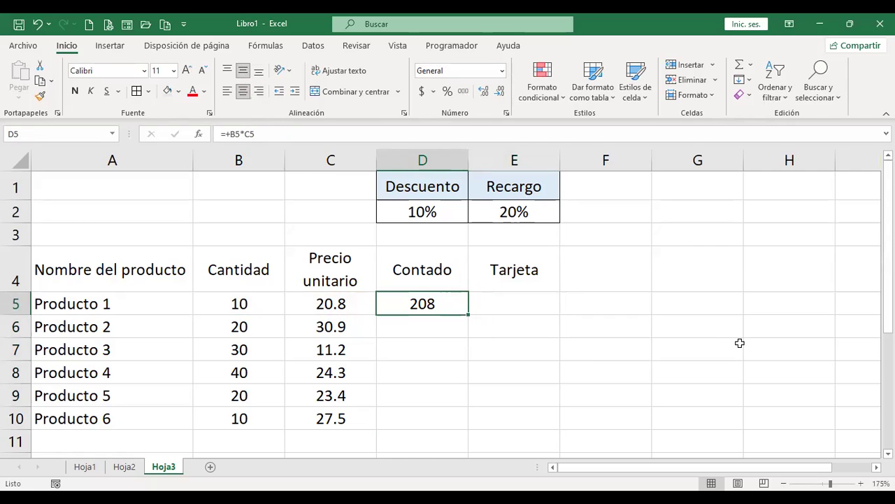
{"action": "key", "text": "F2"}
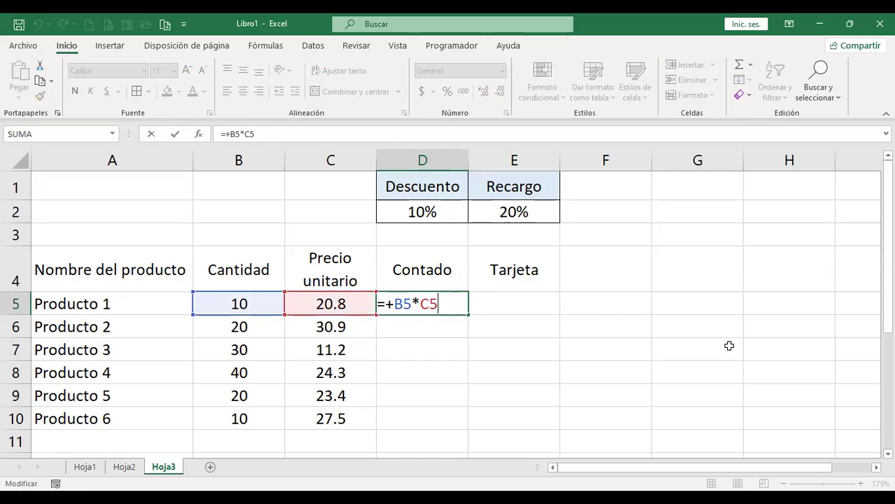
{"action": "key", "text": "Return"}
{"action": "key", "text": "Up"}
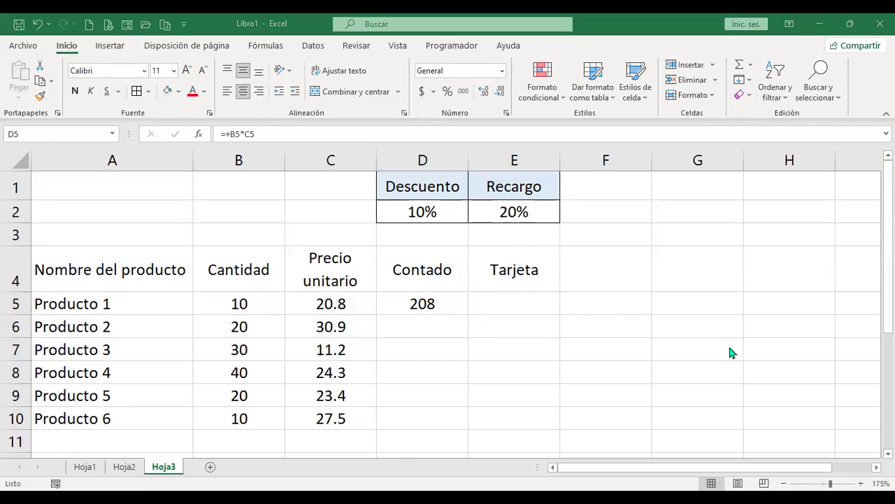
{"action": "key", "text": "F2"}
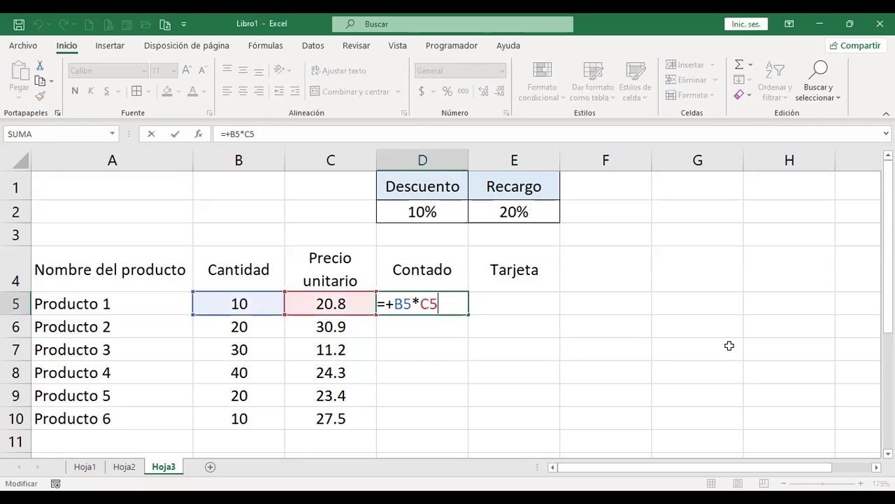
{"action": "key", "text": "Return"}
{"action": "left_click", "coordinate": [396, 303]}
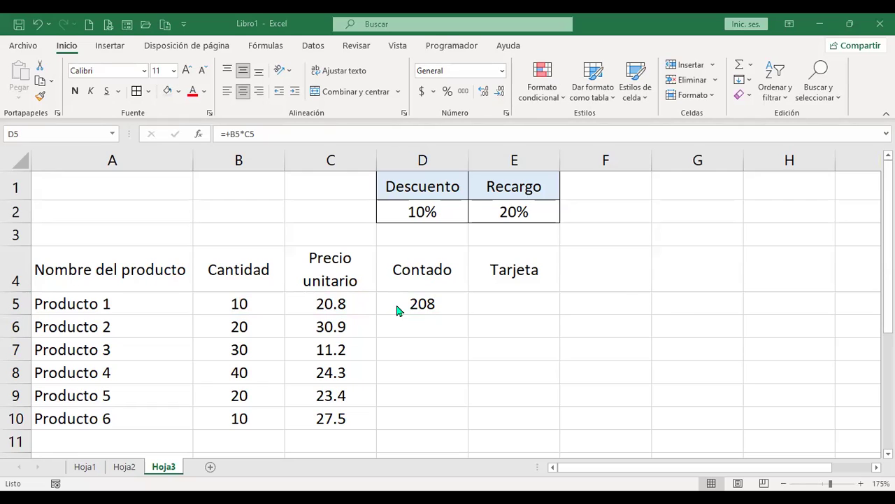
- Rewrite D5's formula as =(B5*C5)-(B5*C5), dropping the leading plus sign
{"action": "left_click", "coordinate": [396, 310]}
{"action": "key", "text": "F2"}
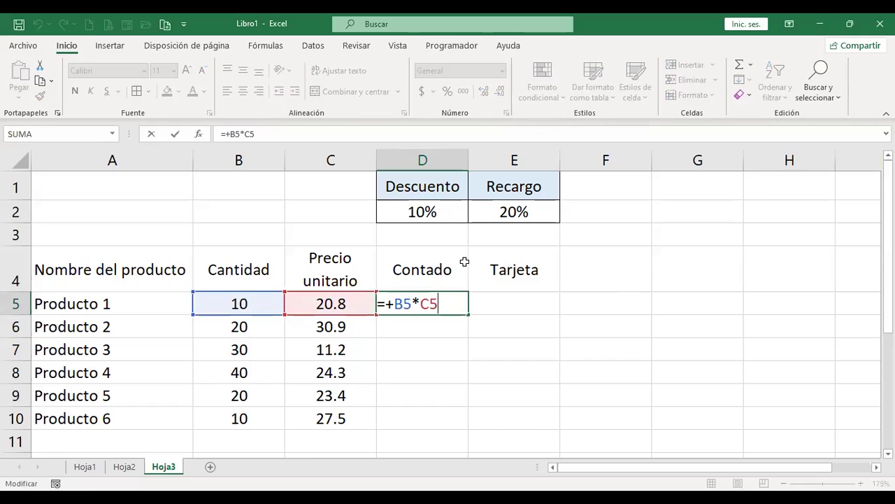
{"action": "left_click", "coordinate": [394, 303]}
{"action": "key", "text": "BackSpace"}
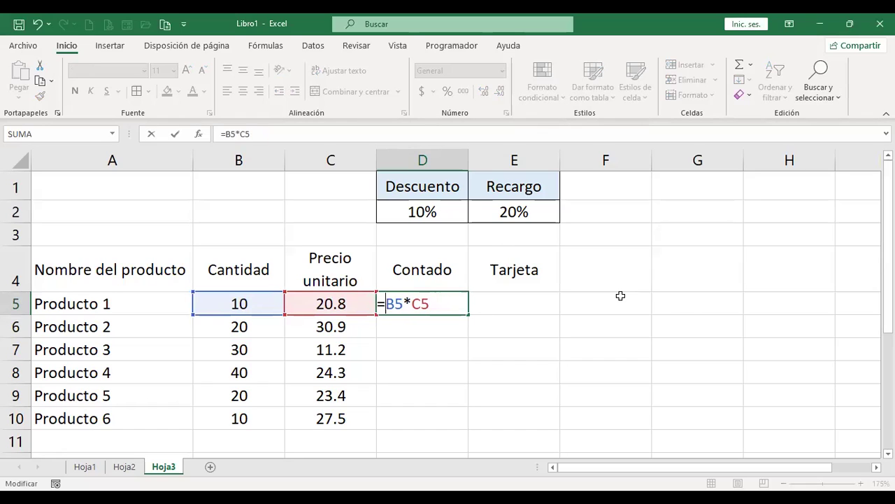
{"action": "type", "text": "("}
{"action": "key", "text": "End"}
{"action": "type", "text": ")"}
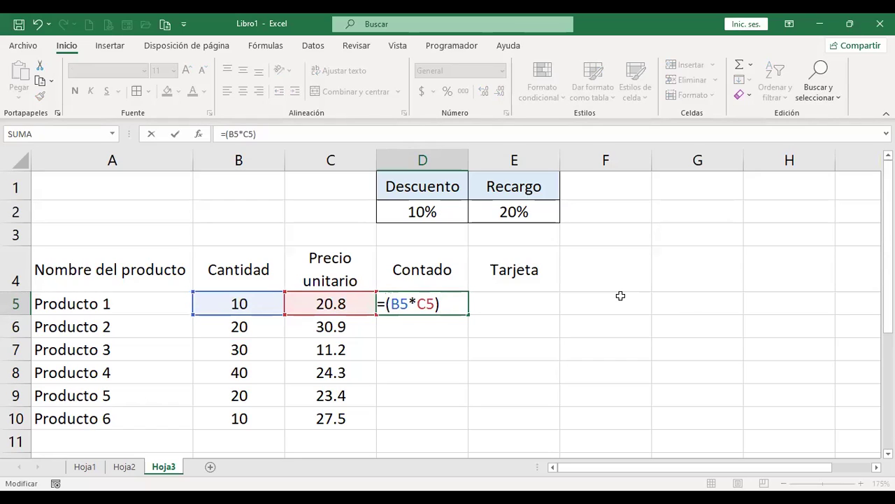
{"action": "type", "text": "-"}
{"action": "type", "text": "("}
{"action": "left_click", "coordinate": [237, 304]}
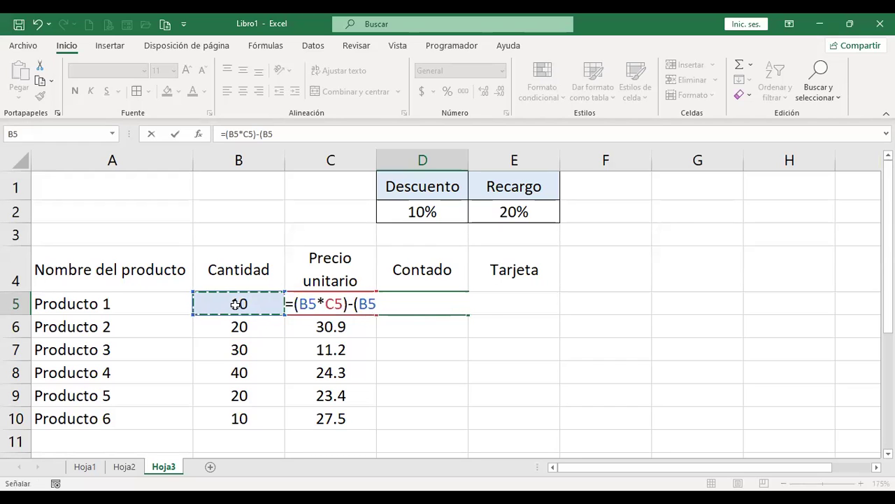
{"action": "type", "text": "*"}
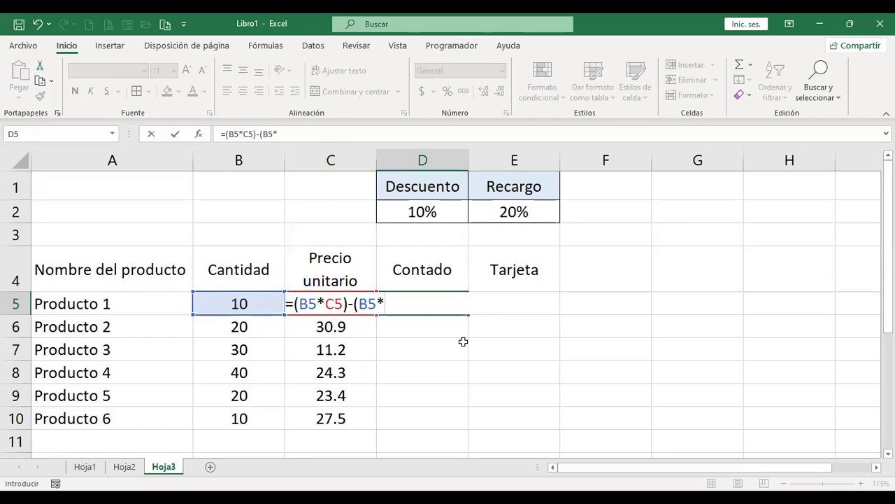
{"action": "key", "text": "Down"}
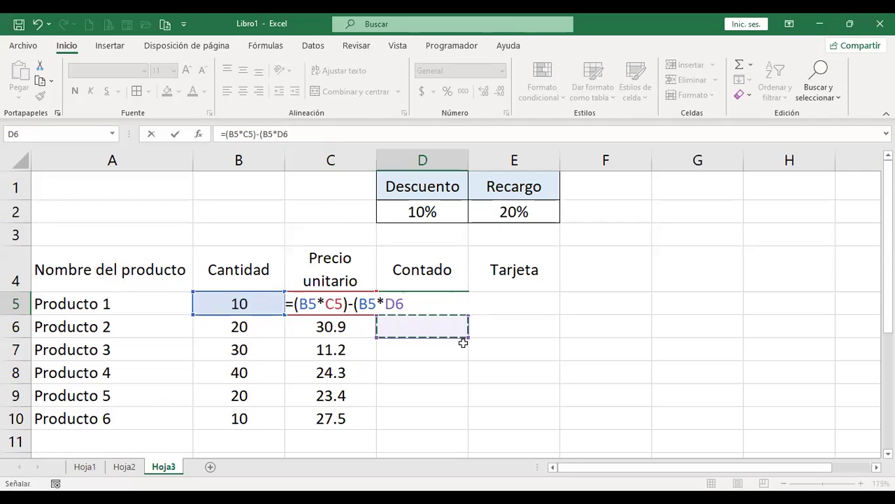
{"action": "key", "text": "Left"}
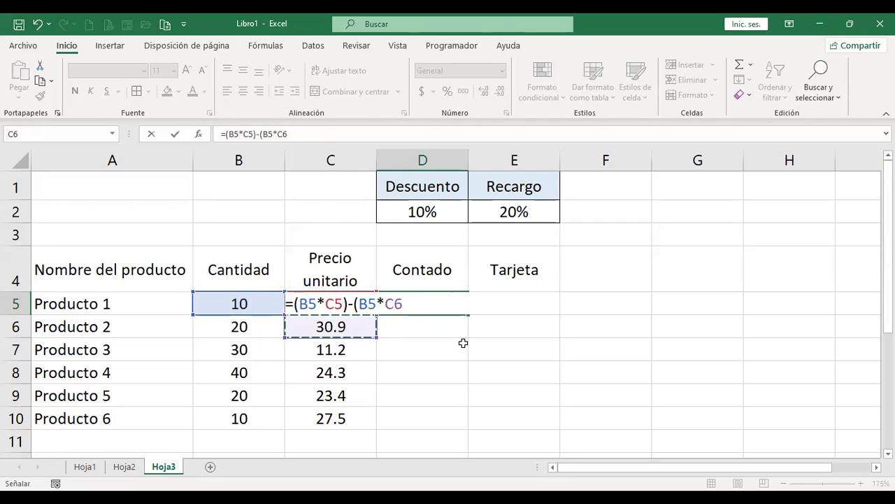
{"action": "key", "text": "Up"}
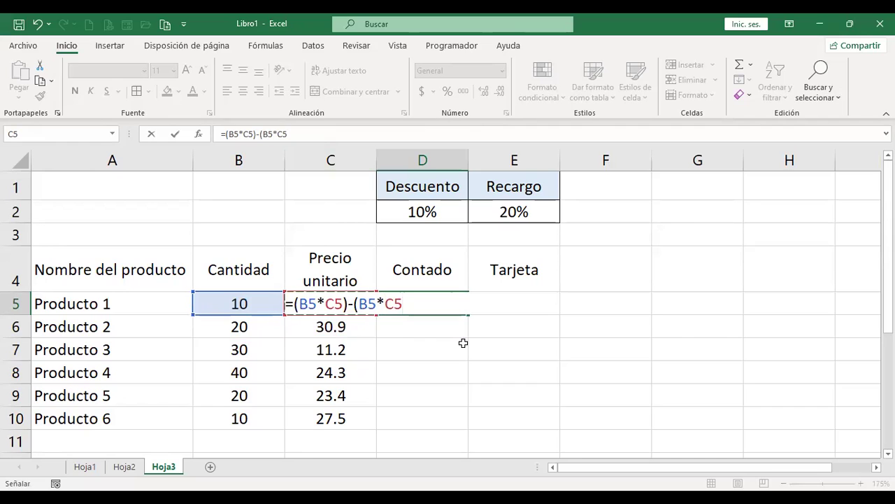
{"action": "type", "text": ")"}
{"action": "key", "text": "Return"}
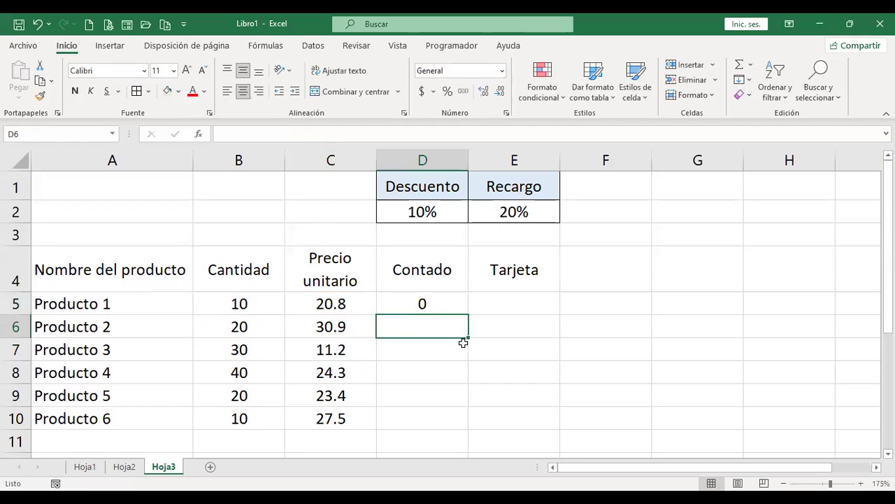
{"action": "key", "text": "Up"}
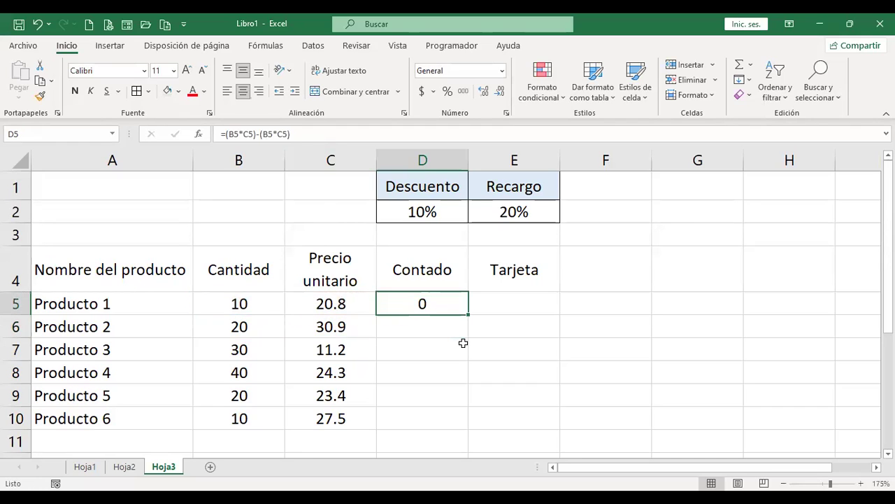
- Append *D2 so the 10% Descuento multiplies the subtracted product
{"action": "key", "text": "F2"}
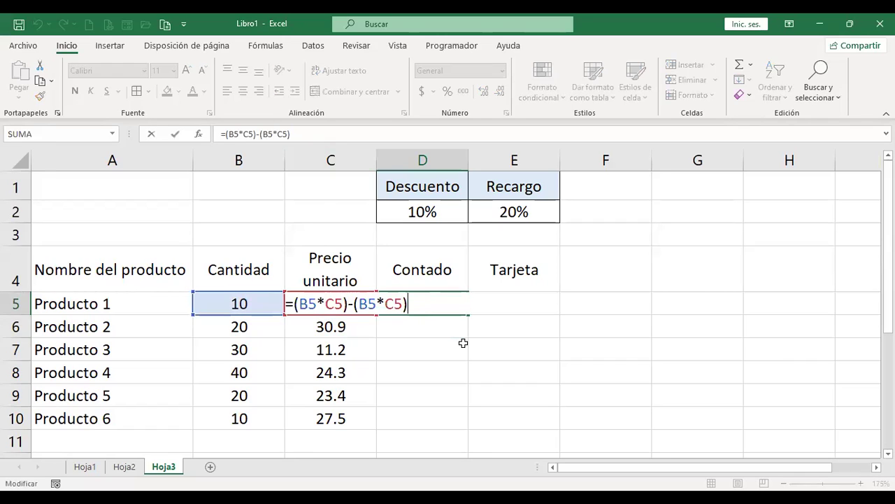
{"action": "key", "text": "Return"}
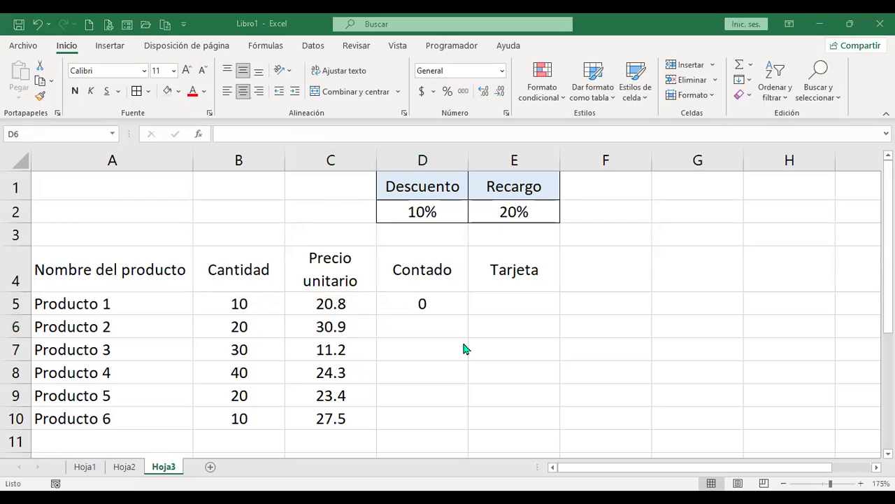
{"action": "key", "text": "Up"}
{"action": "key", "text": "F2"}
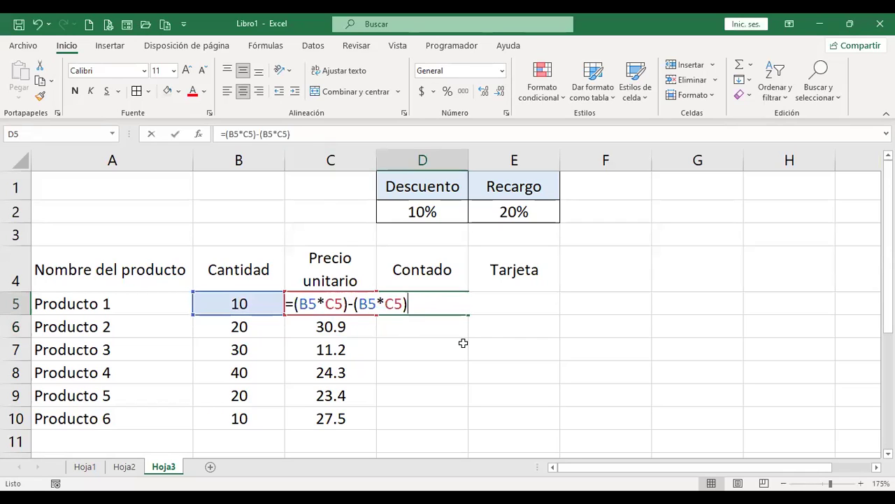
{"action": "type", "text": "*"}
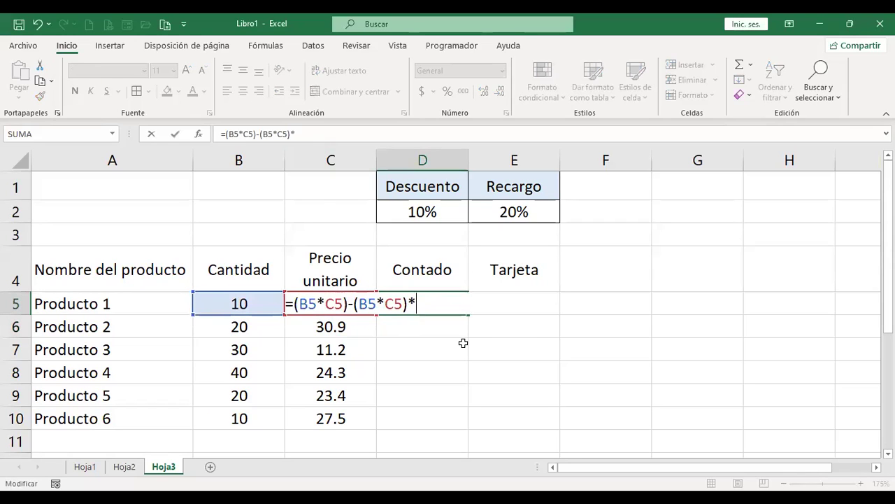
{"action": "left_click", "coordinate": [426, 208]}
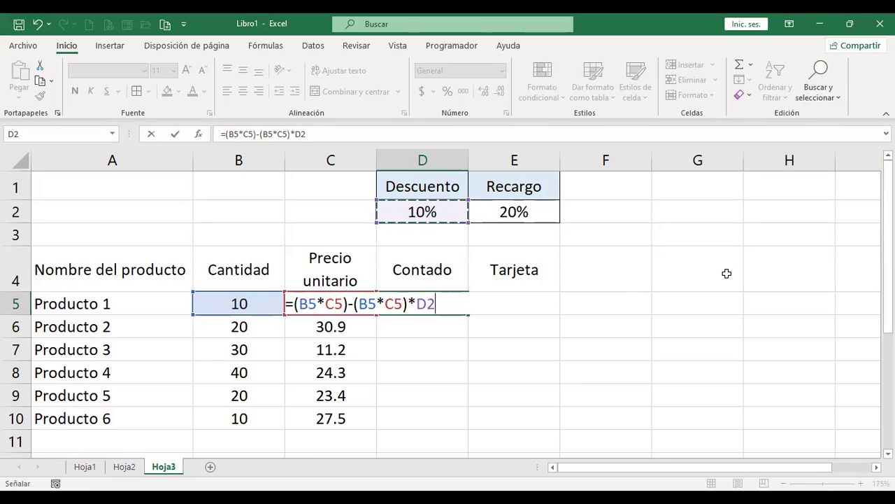
- Commit =(B5*C5)-(B5*C5)*D2 in D5 (187.2) and reopen it to review the colour-coded references
{"action": "key", "text": "Return"}
{"action": "key", "text": "Up"}
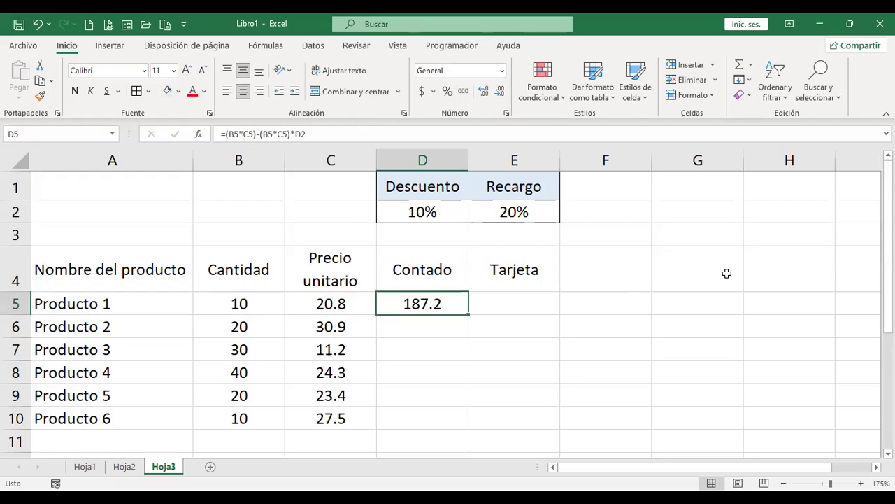
{"action": "key", "text": "F2"}
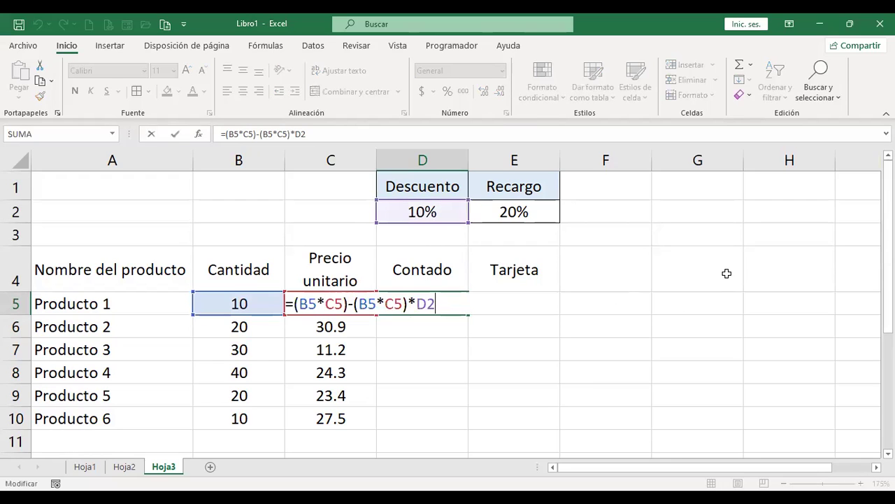
{"action": "key", "text": "Return"}
{"action": "key", "text": "Up"}
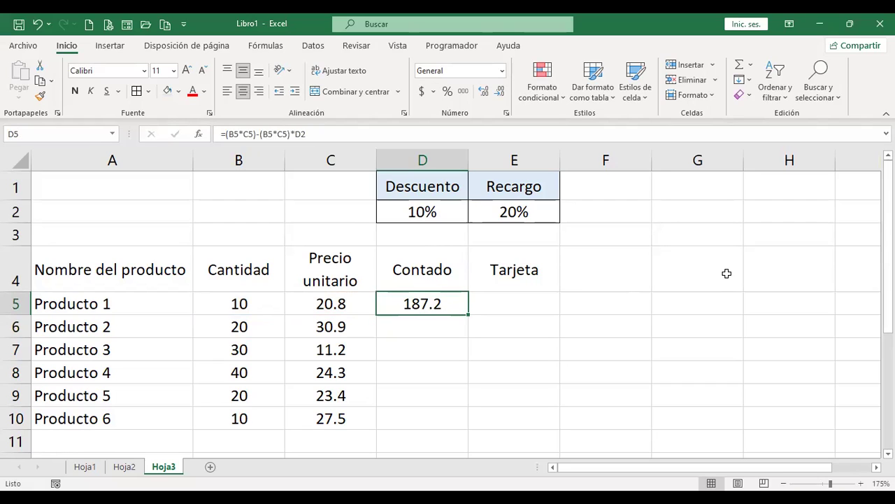
{"action": "key", "text": "F2"}
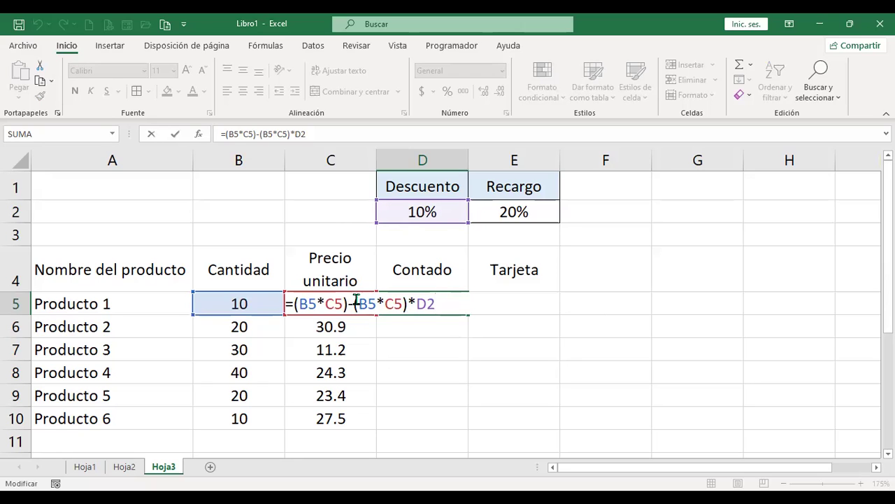
{"action": "left_click_drag", "start_coordinate": [354, 302], "coordinate": [455, 309]}
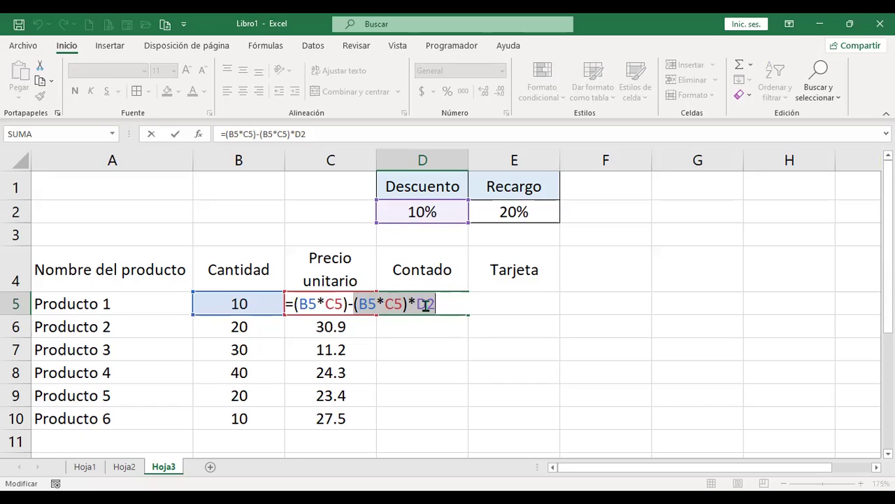
{"action": "left_click", "coordinate": [319, 304]}
{"action": "left_click", "coordinate": [347, 303]}
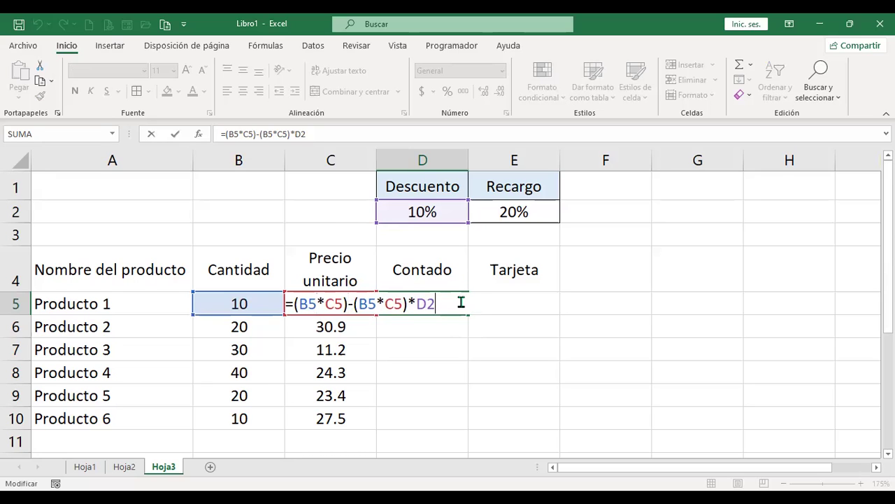
{"action": "key", "text": "Return"}
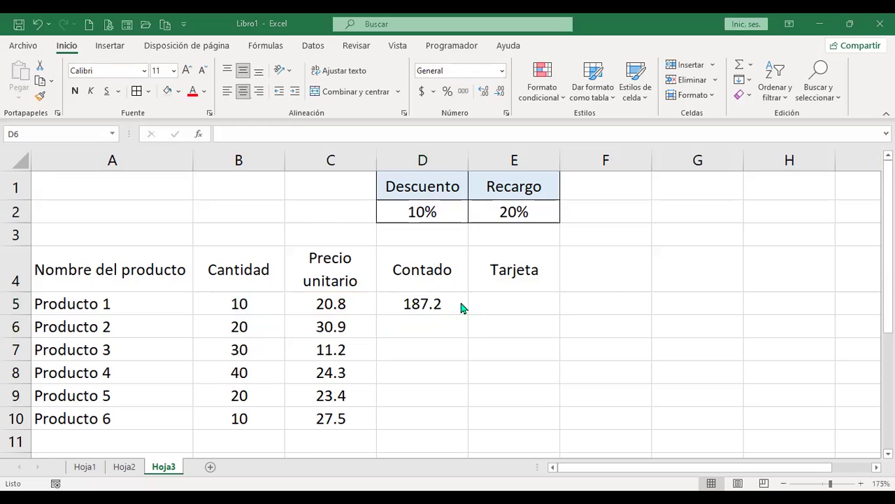
{"action": "left_click", "coordinate": [436, 304]}
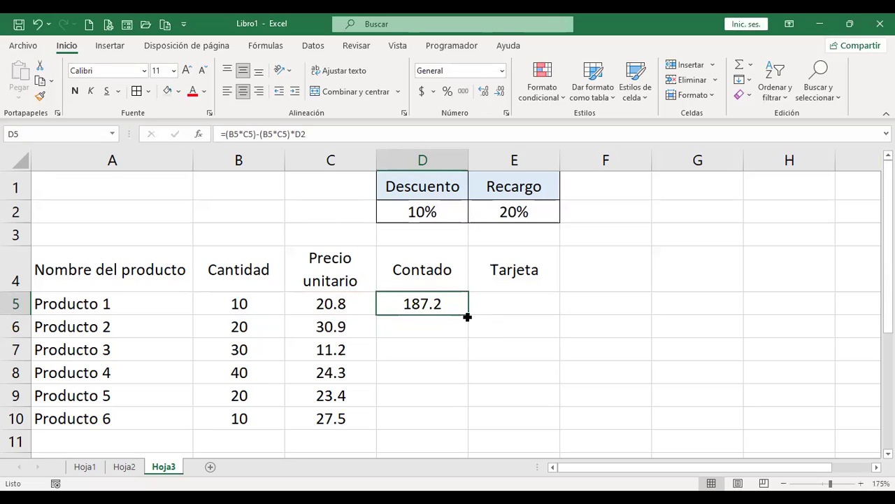
- Copy D5's formula into D6, inspect its shifted discount reference, then clear D6
{"action": "left_click_drag", "start_coordinate": [467, 317], "coordinate": [463, 334]}
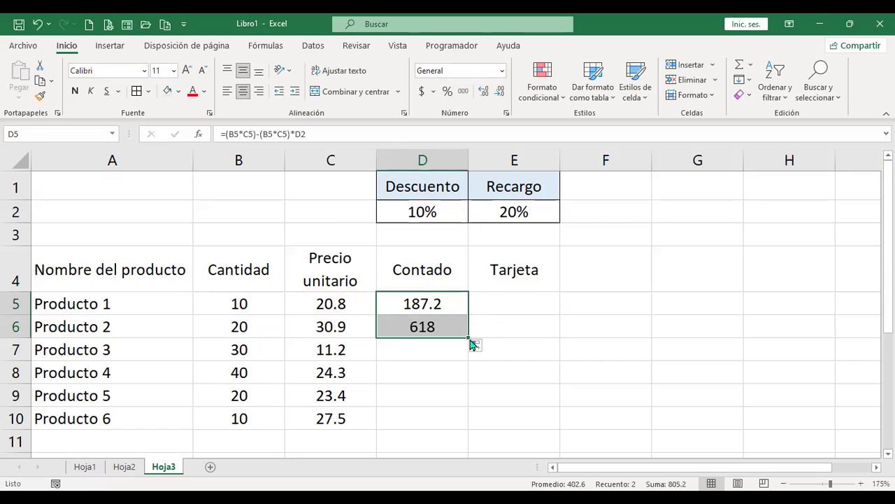
{"action": "left_click", "coordinate": [439, 319]}
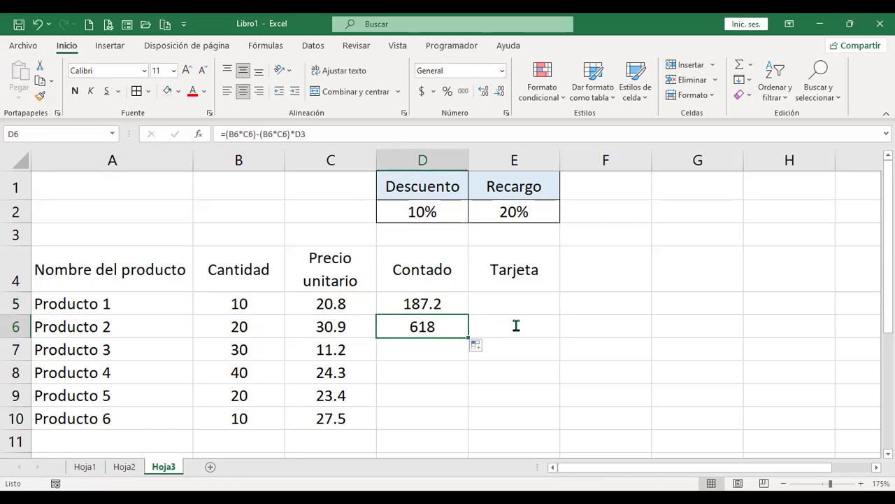
{"action": "key", "text": "F2"}
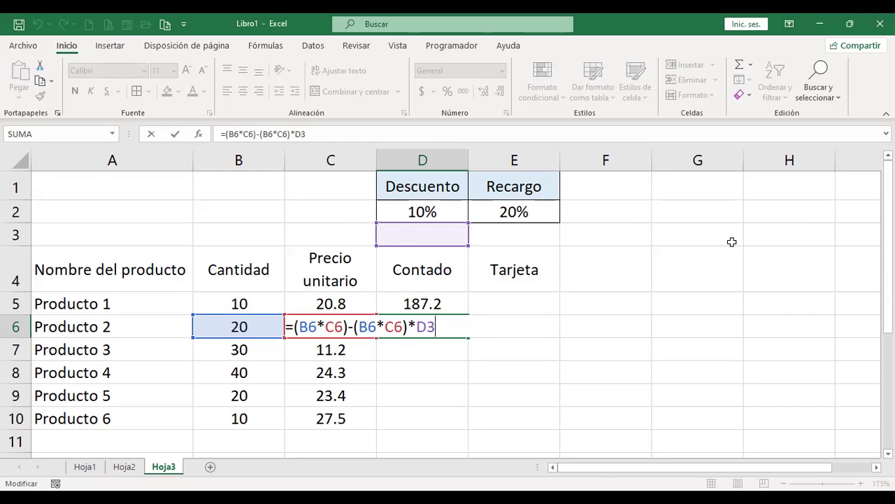
{"action": "key", "text": "ctrl+Return"}
{"action": "key", "text": "Up"}
{"action": "key", "text": "Down"}
{"action": "key", "text": "Delete"}
- Lock D5's discount reference as $D$2 and fill the formula down to D10 (187.2–247.5)
{"action": "key", "text": "Up"}
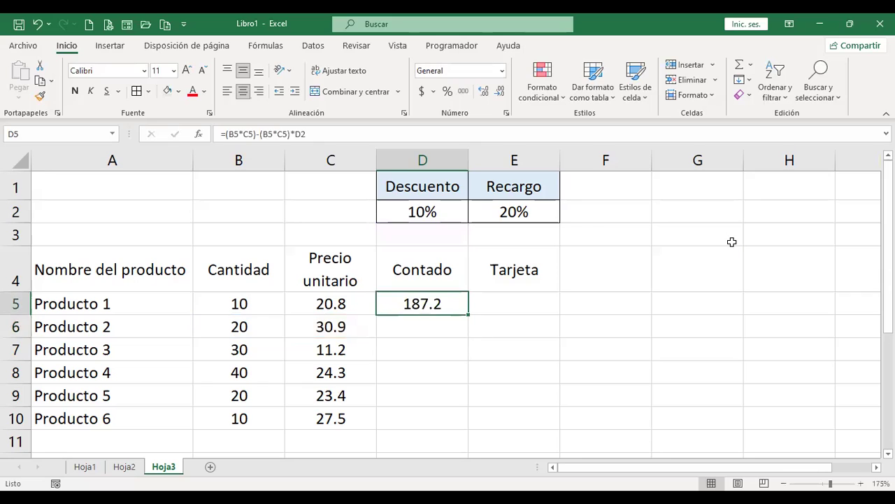
{"action": "key", "text": "F2"}
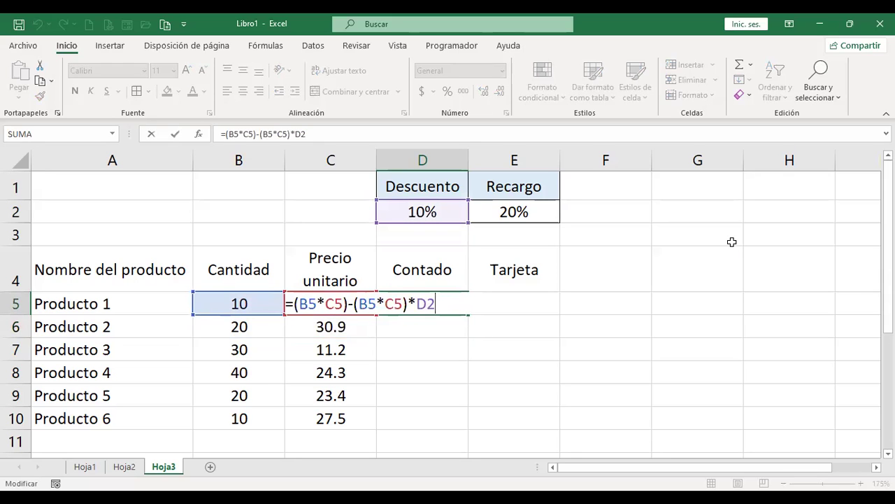
{"action": "key", "text": "BackSpace"}
{"action": "key", "text": "BackSpace"}
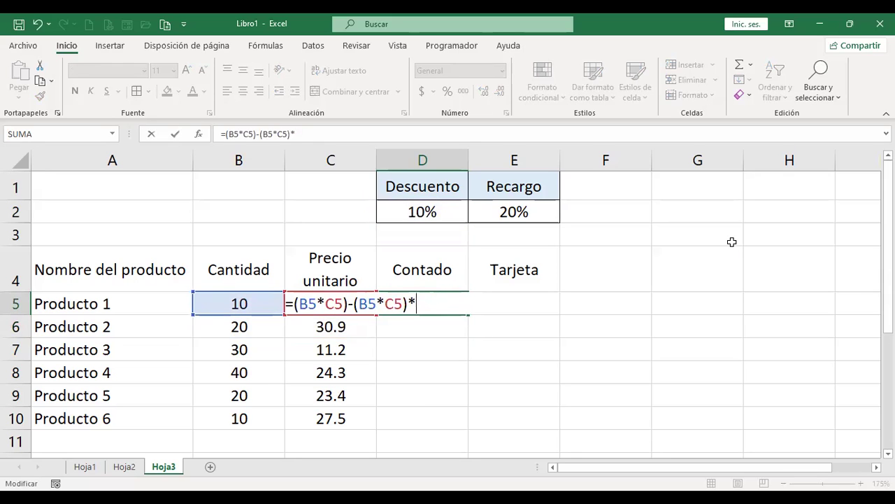
{"action": "type", "text": "d2"}
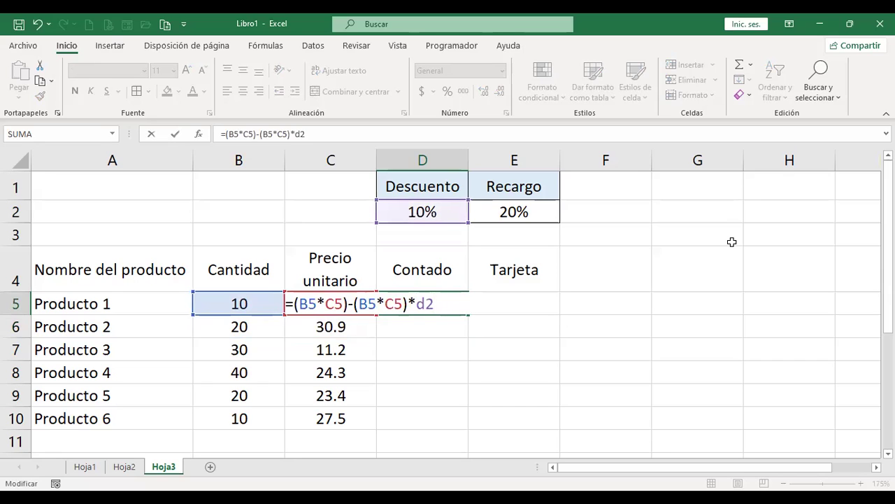
{"action": "key", "text": "F4"}
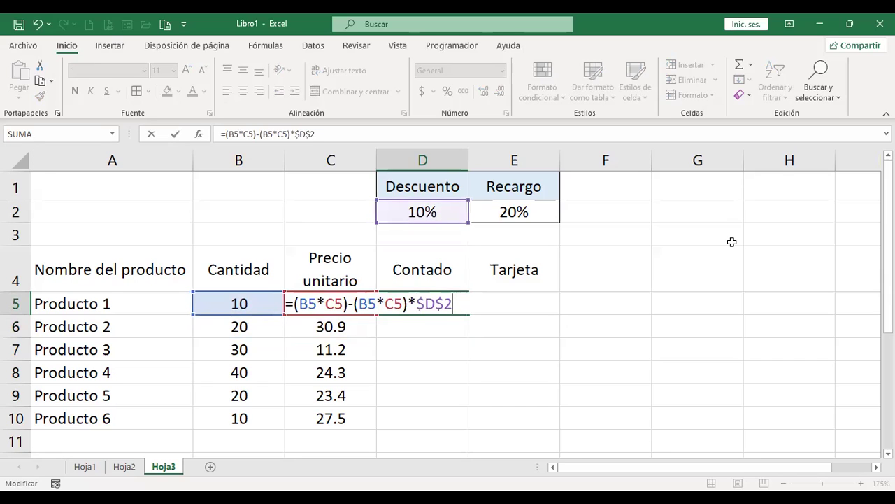
{"action": "key", "text": "Return"}
{"action": "key", "text": "Up"}
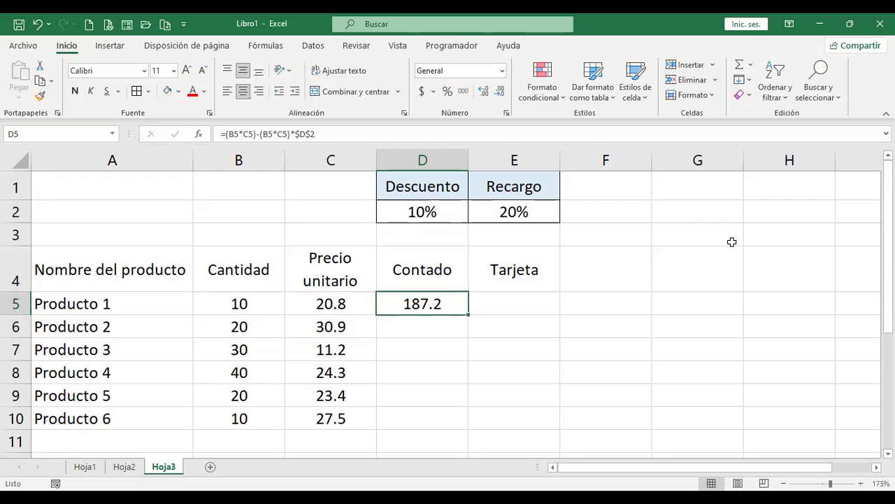
{"action": "left_click_drag", "start_coordinate": [468, 314], "coordinate": [465, 418]}
{"action": "left_click", "coordinate": [440, 325]}
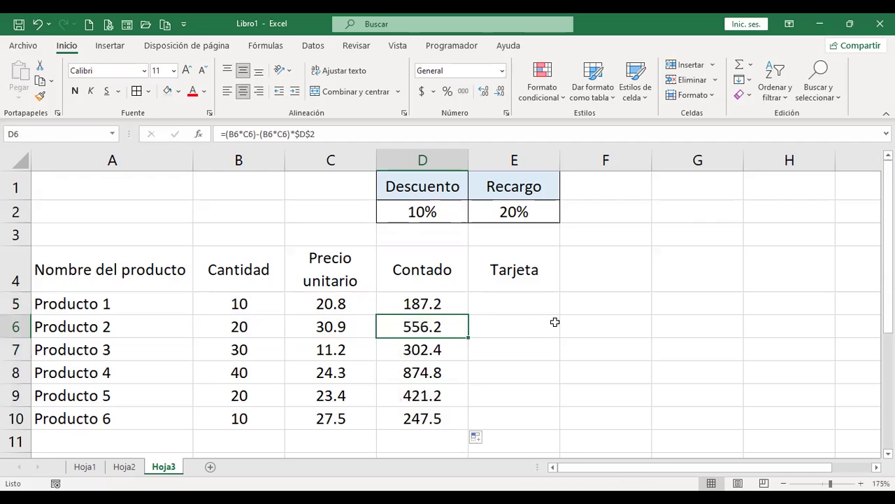
{"action": "key", "text": "F2"}
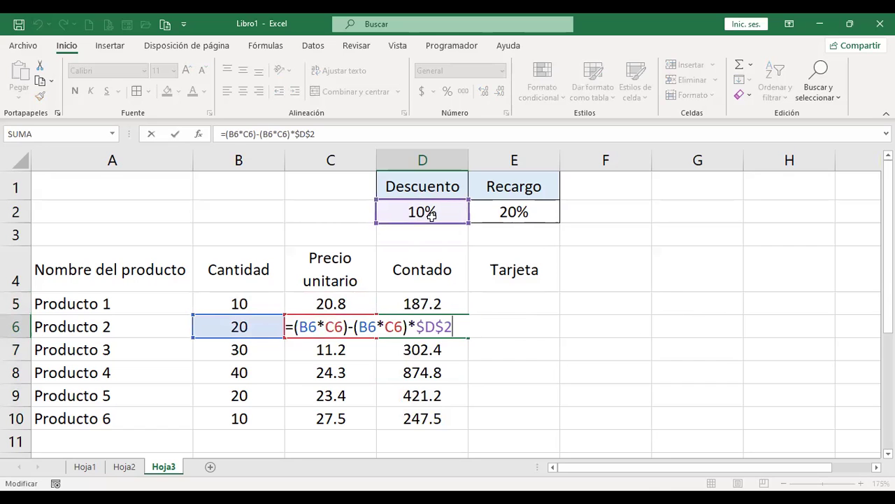
{"action": "key", "text": "Return"}
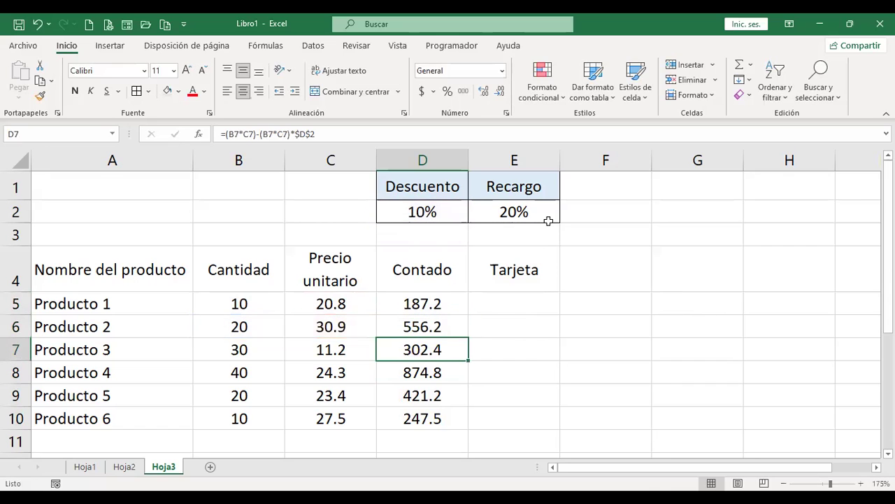
{"action": "key", "text": "F2"}
{"action": "key", "text": "Return"}
{"action": "key", "text": "F2"}
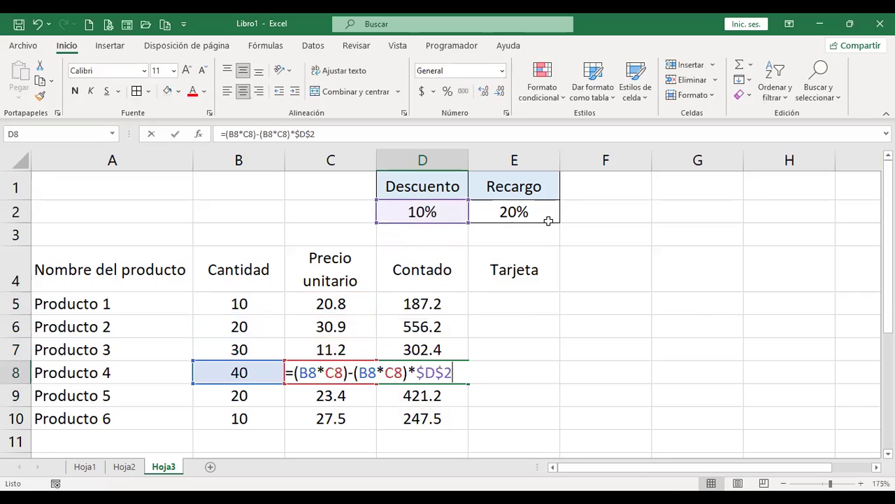
{"action": "key", "text": "Return"}
{"action": "key", "text": "F2"}
{"action": "key", "text": "Return"}
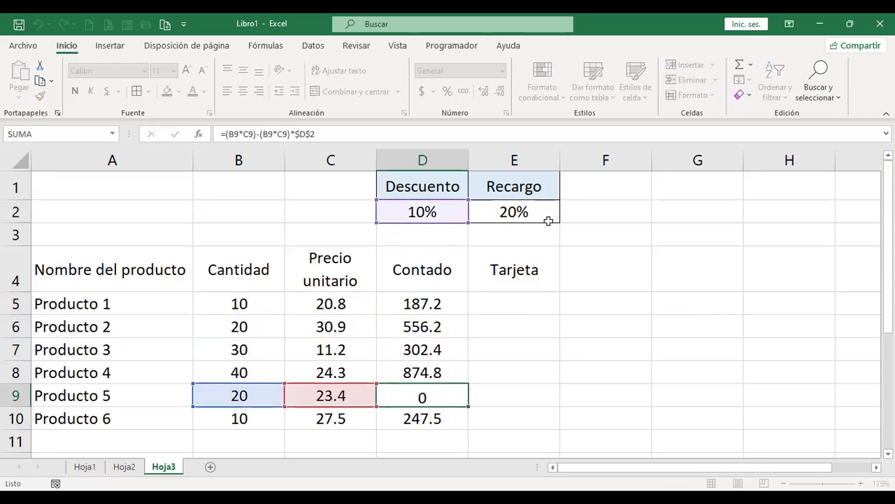
{"action": "key", "text": "F2"}
{"action": "key", "text": "Return"}
{"action": "key", "text": "Up"}
{"action": "key", "text": "Right"}
{"action": "key", "text": "Up"}
{"action": "key", "text": "Up"}
{"action": "key", "text": "Up"}
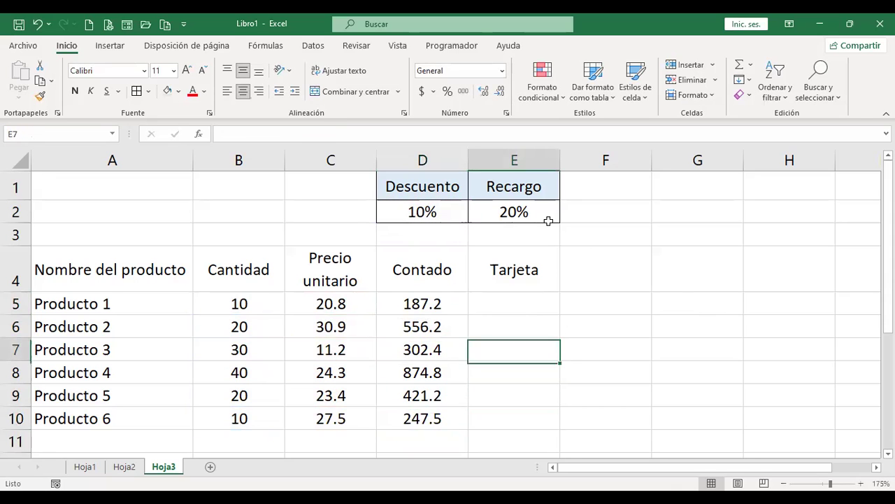
{"action": "key", "text": "Up"}
{"action": "key", "text": "Up"}
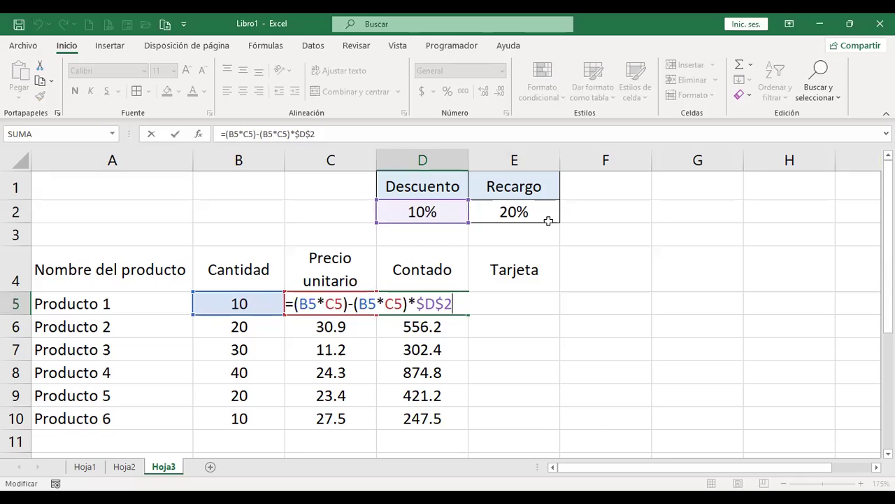
{"action": "key", "text": "Return"}
{"action": "key", "text": "Up"}
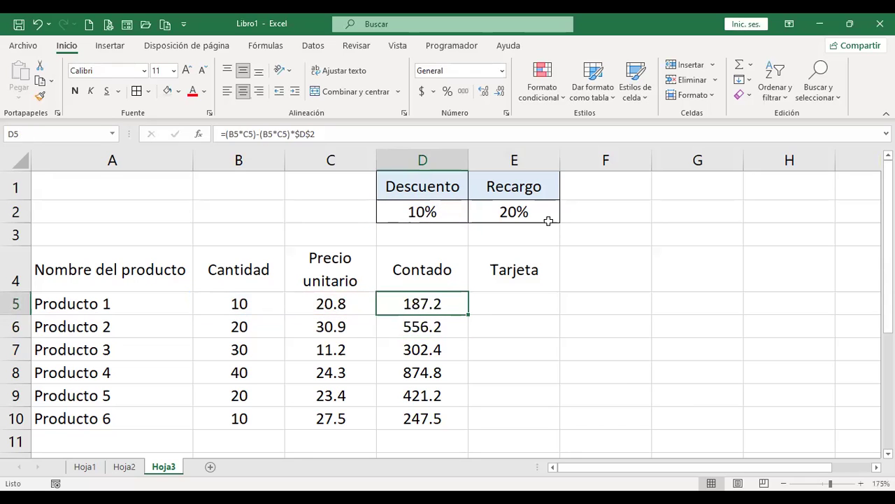
{"action": "key", "text": "F2"}
{"action": "key", "text": "shift+Left"}
{"action": "key", "text": "shift+Left"}
{"action": "key", "text": "shift+Left"}
{"action": "key", "text": "shift+Left"}
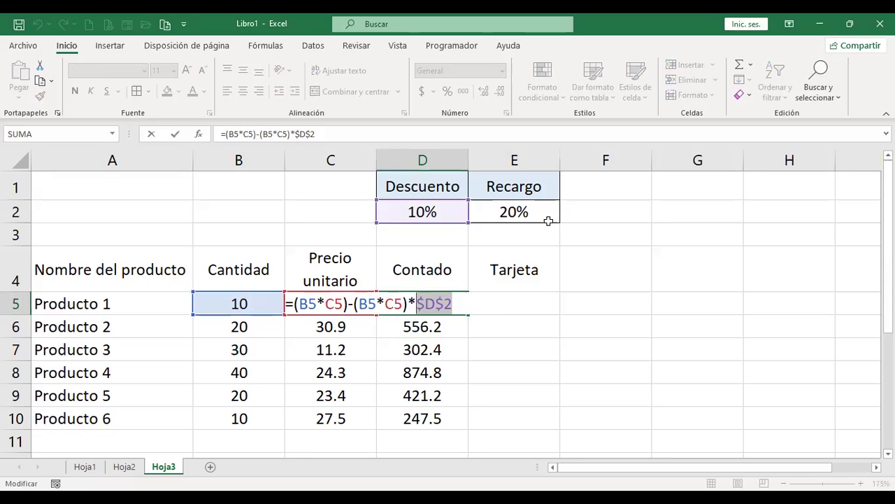
{"action": "key", "text": "Return"}
{"action": "key", "text": "Up"}
{"action": "key", "text": "Right"}
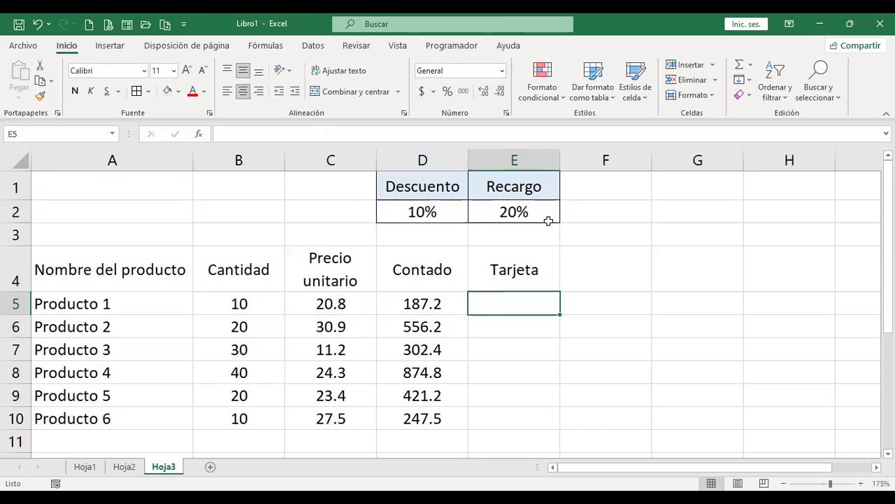
{"action": "key", "text": "F2"}
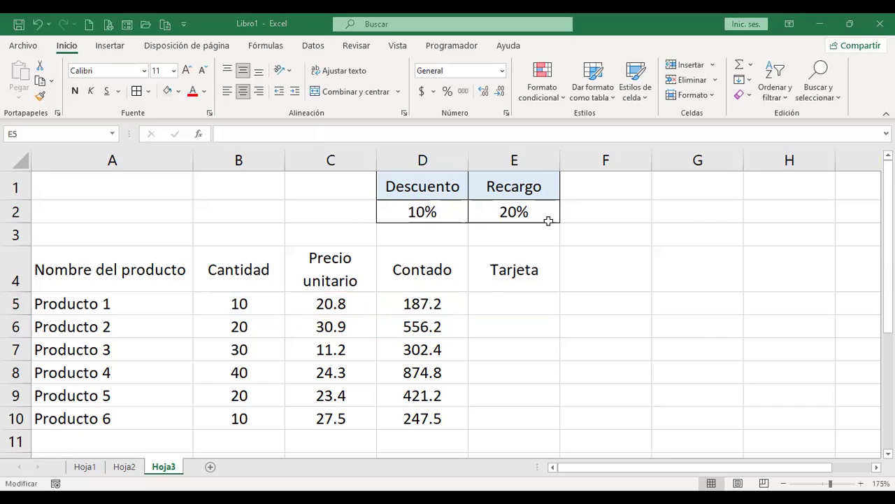
{"action": "key", "text": "Escape"}
- Clear a stray '+' from E5 and remove a trial copy of D5's formula there
{"action": "type", "text": "+"}
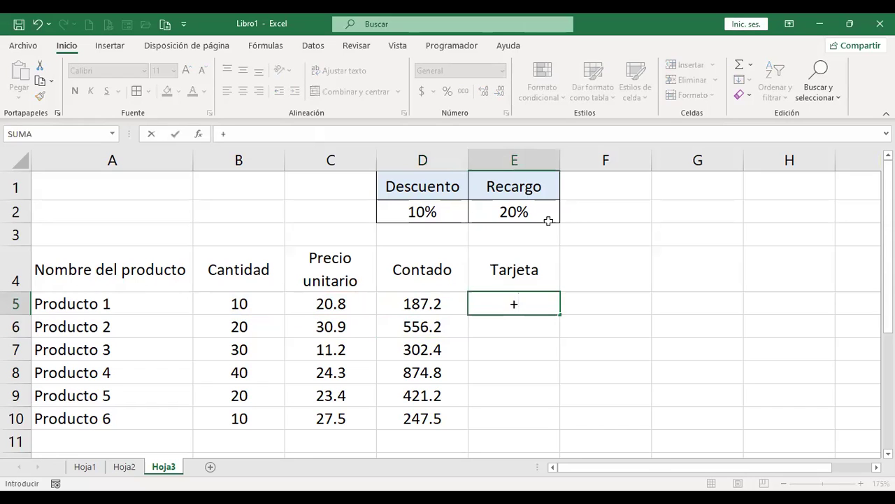
{"action": "key", "text": "Return"}
{"action": "key", "text": "Up"}
{"action": "key", "text": "Delete"}
{"action": "key", "text": "Left"}
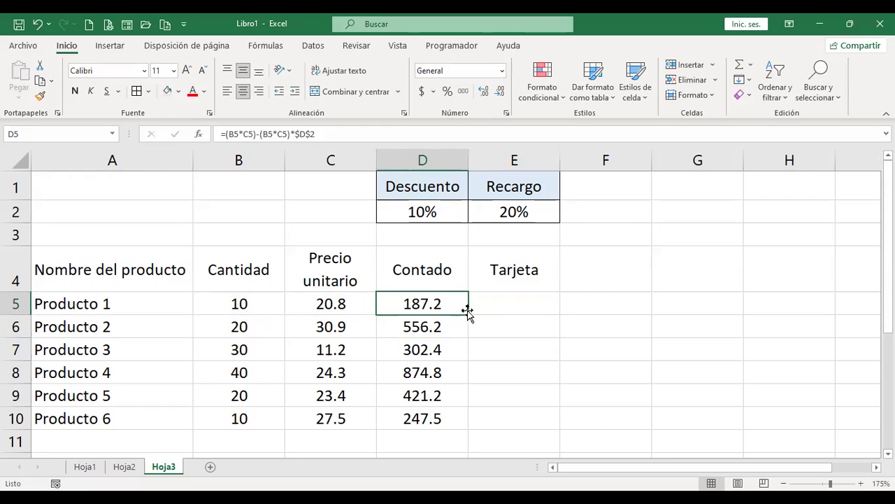
{"action": "left_click_drag", "start_coordinate": [469, 316], "coordinate": [522, 314]}
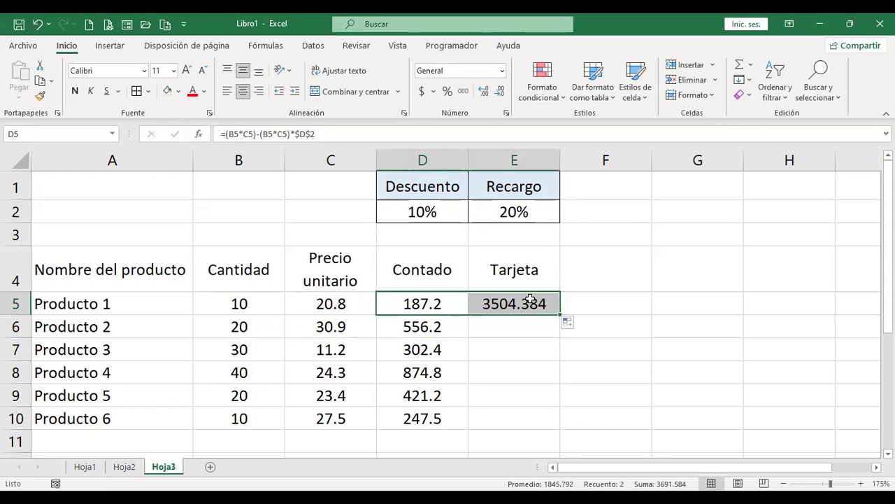
{"action": "left_click", "coordinate": [526, 299]}
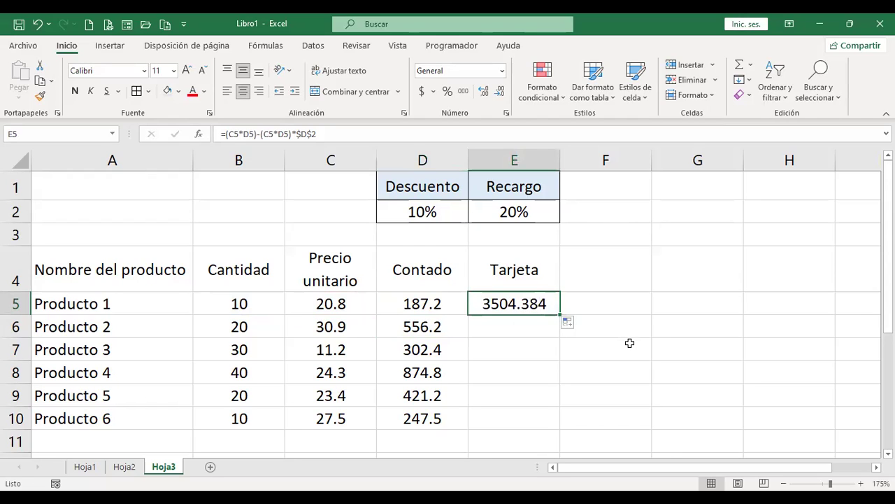
{"action": "key", "text": "Delete"}
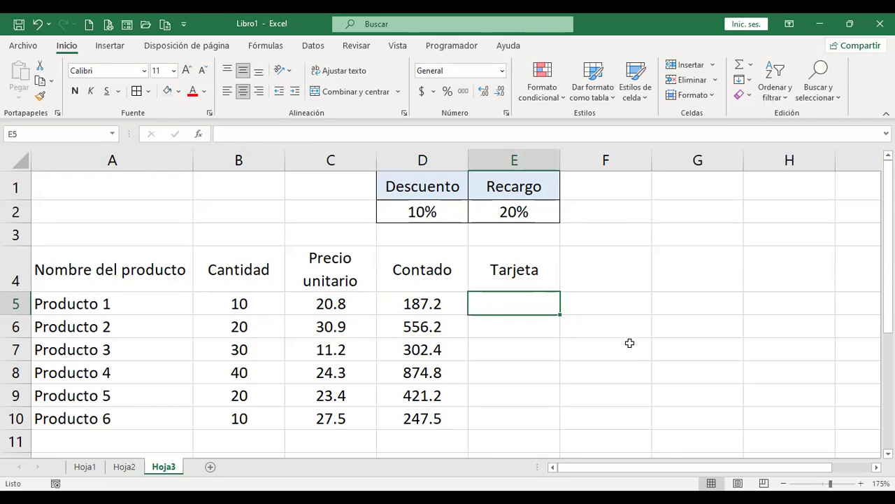
- Discard a partial '+(' entry in E5 and return to D5
{"action": "type", "text": "+"}
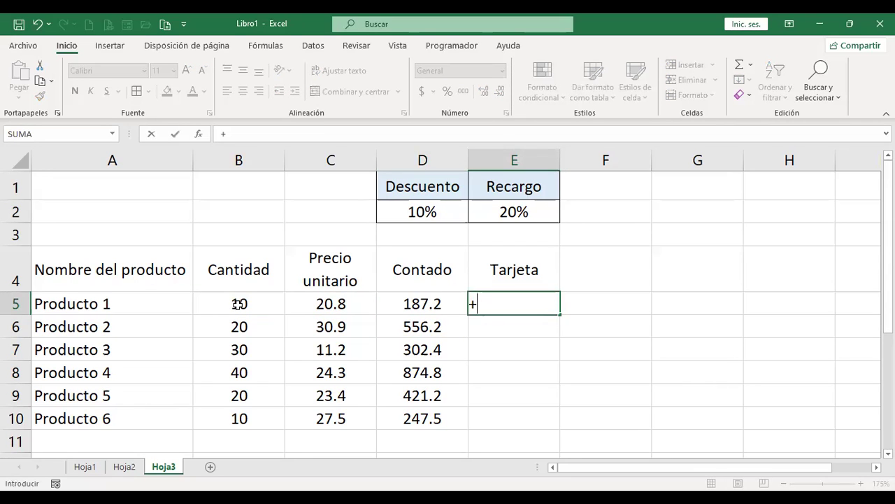
{"action": "type", "text": "("}
{"action": "key", "text": "BackSpace"}
{"action": "key", "text": "BackSpace"}
{"action": "key", "text": "Return"}
{"action": "key", "text": "Up"}
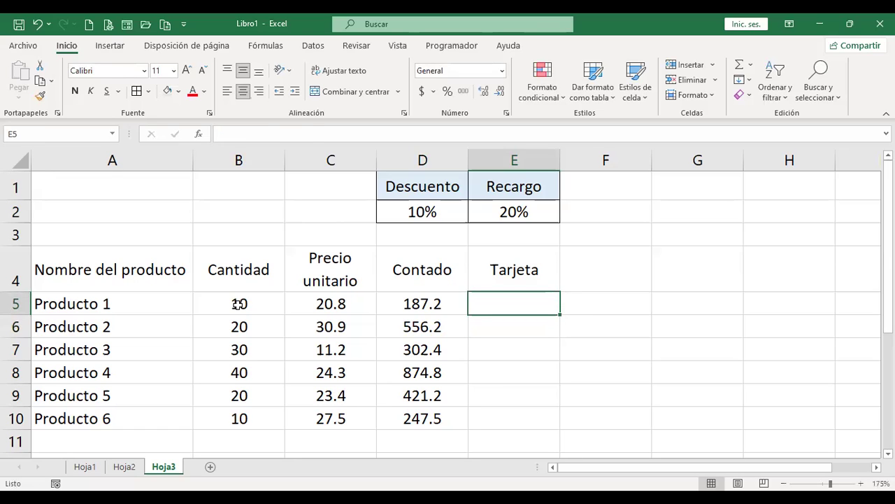
{"action": "key", "text": "Left"}
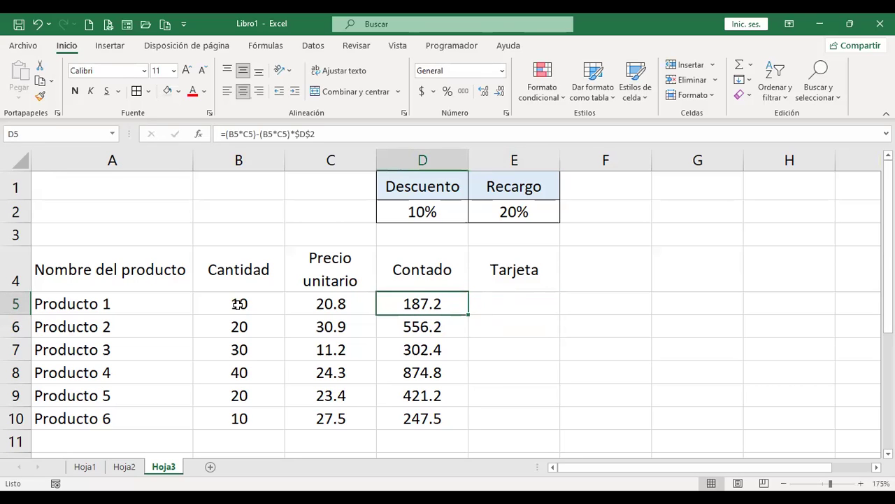
- Copy D5's formula text from the formula bar and paste it into E5
{"action": "left_click_drag", "start_coordinate": [332, 133], "coordinate": [207, 128]}
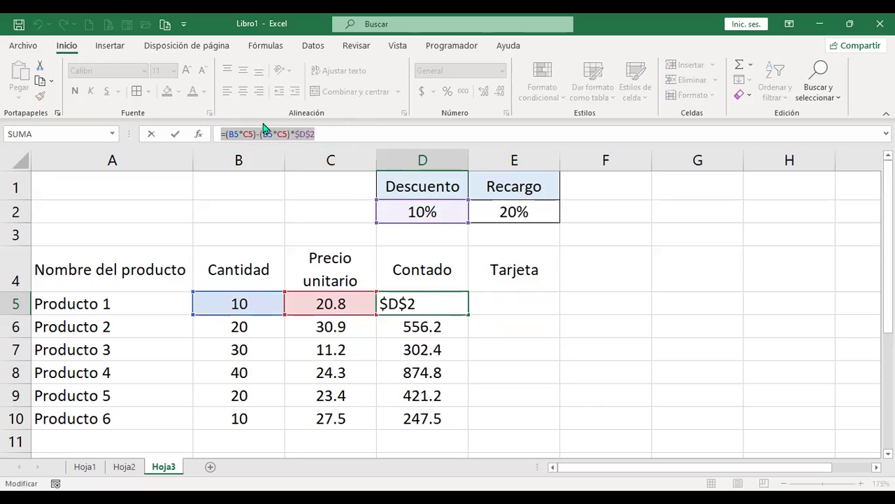
{"action": "key", "text": "ctrl+c"}
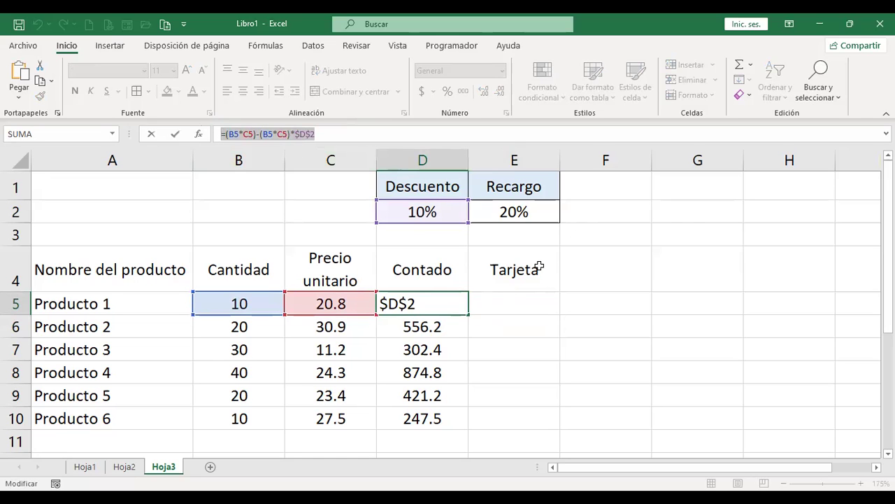
{"action": "key", "text": "Return"}
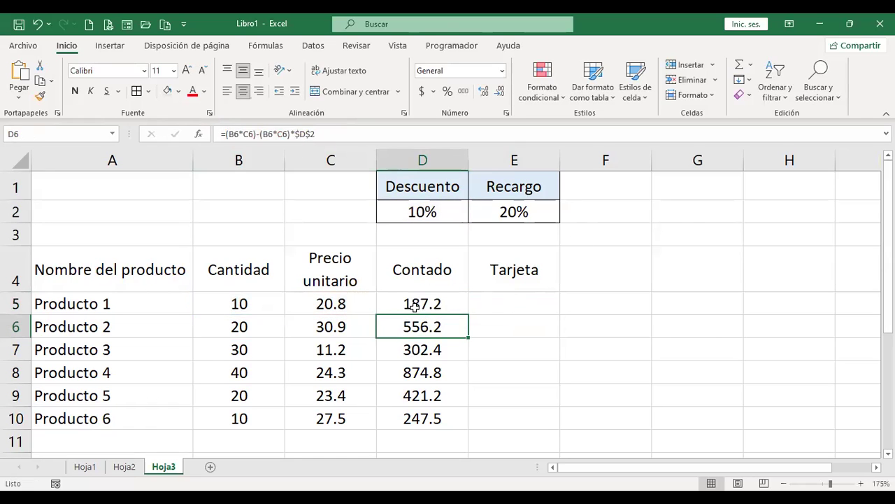
{"action": "left_click", "coordinate": [517, 297]}
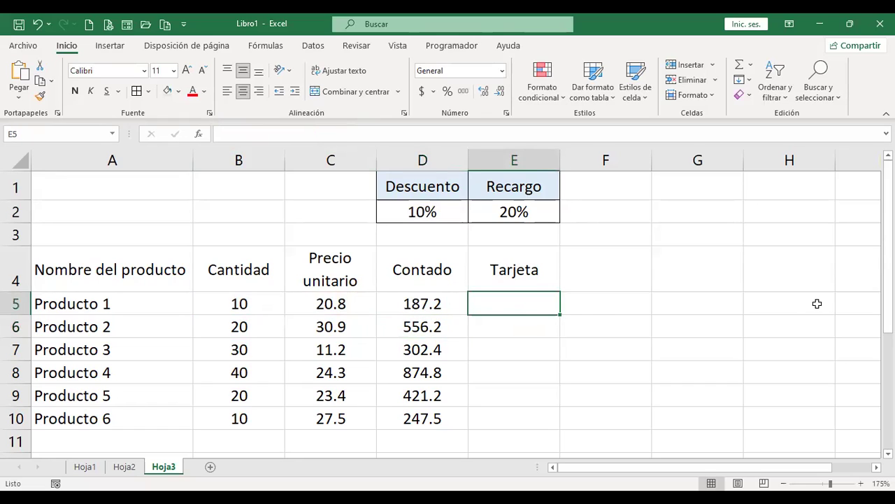
{"action": "key", "text": "ctrl+v"}
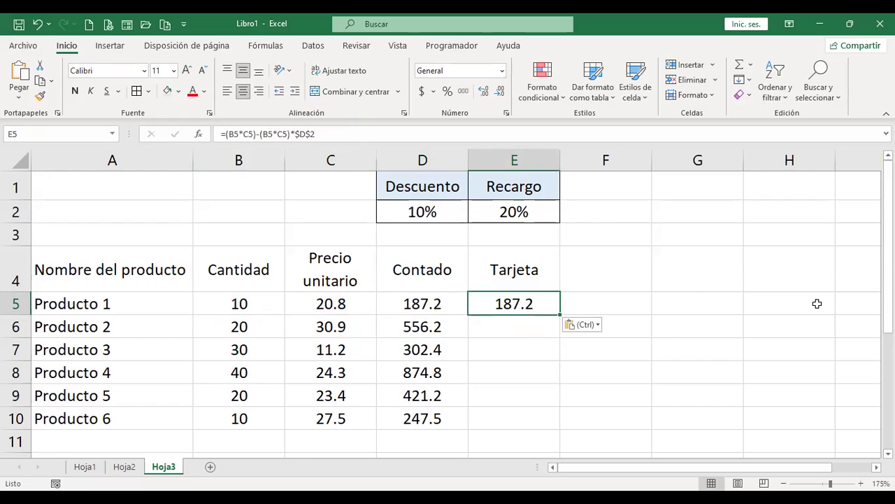
- Replace $D$2 with the absolute $E$2 Recargo reference in E5 and fill down to E10
{"action": "key", "text": "F2"}
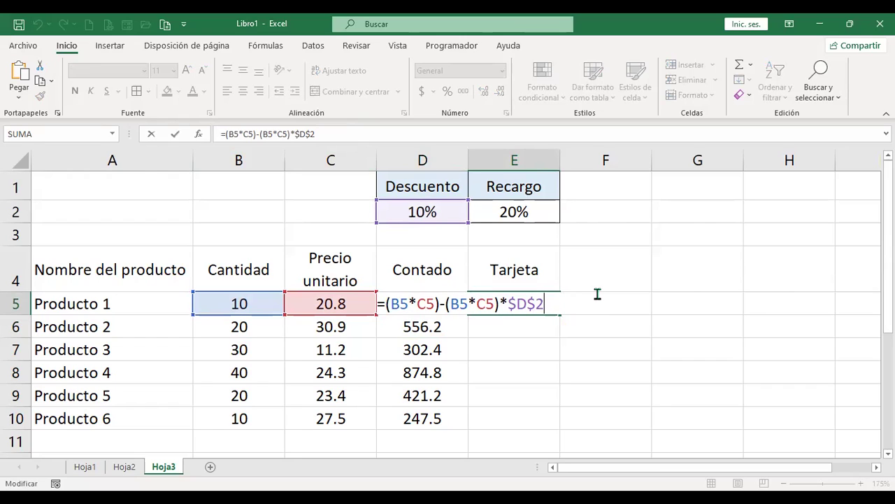
{"action": "key", "text": "BackSpace"}
{"action": "key", "text": "BackSpace"}
{"action": "key", "text": "BackSpace"}
{"action": "key", "text": "BackSpace"}
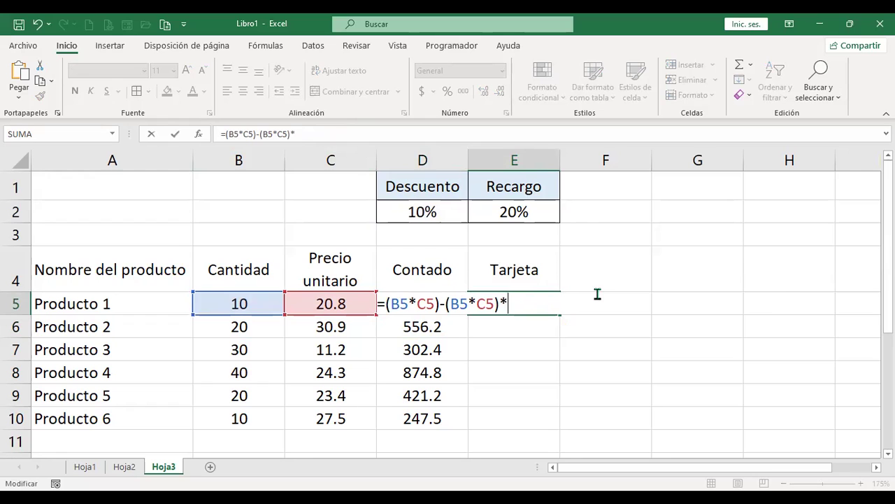
{"action": "left_click", "coordinate": [530, 212]}
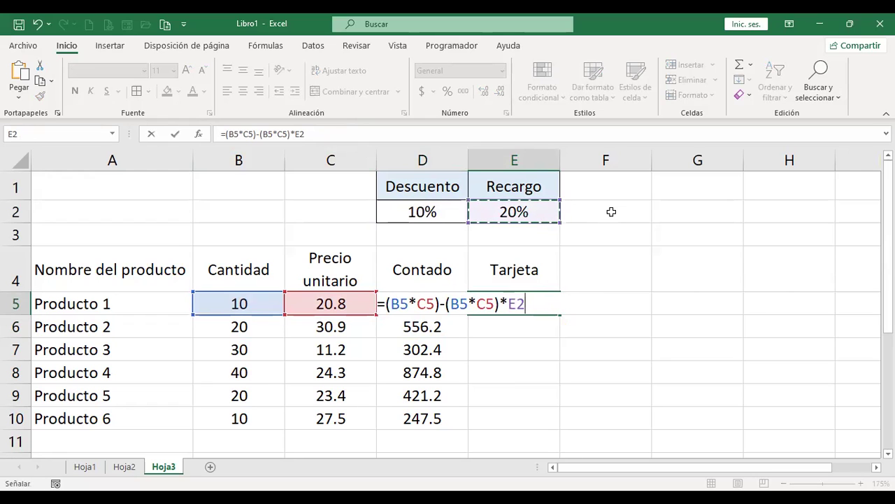
{"action": "key", "text": "F4"}
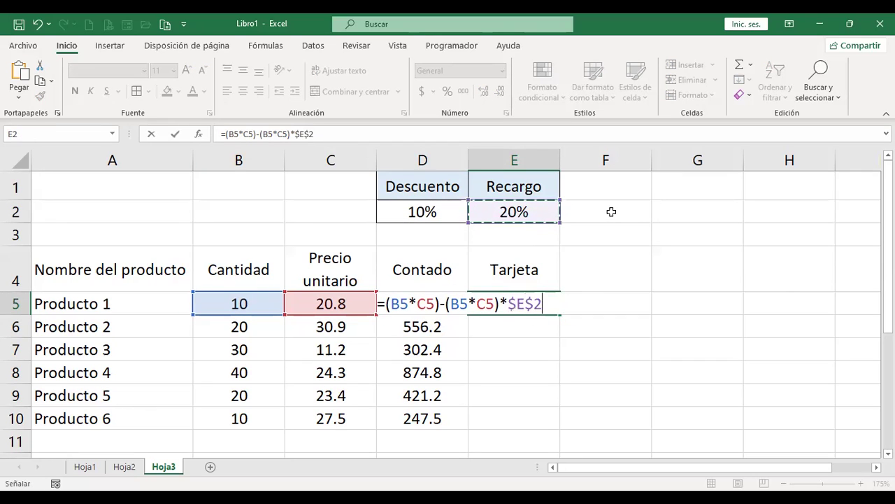
{"action": "key", "text": "Return"}
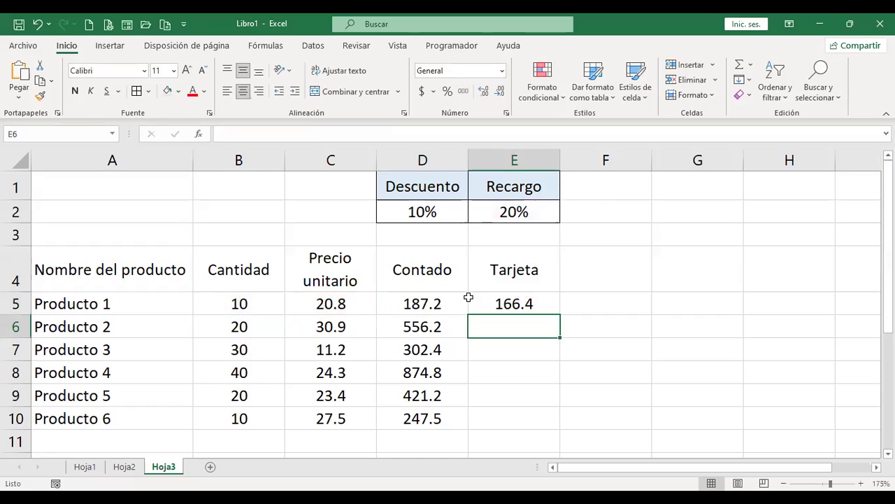
{"action": "left_click", "coordinate": [505, 301]}
{"action": "left_click_drag", "start_coordinate": [560, 314], "coordinate": [557, 394]}
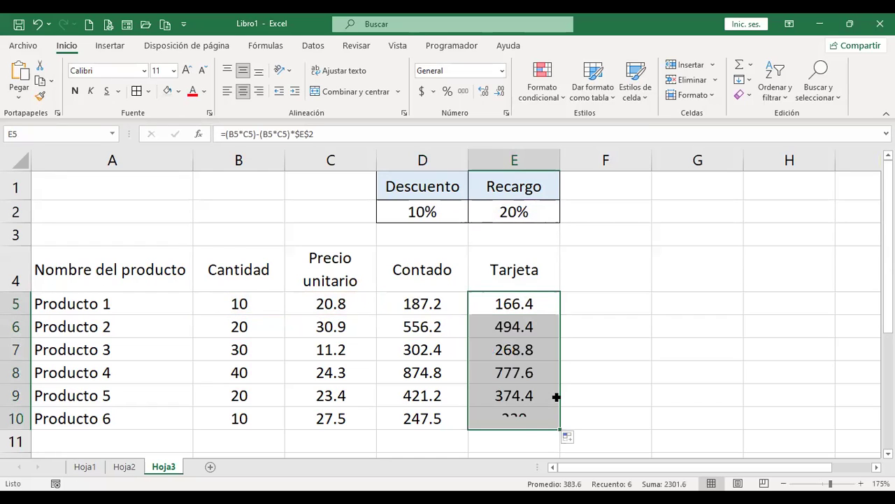
{"action": "left_click", "coordinate": [536, 327]}
{"action": "key", "text": "F2"}
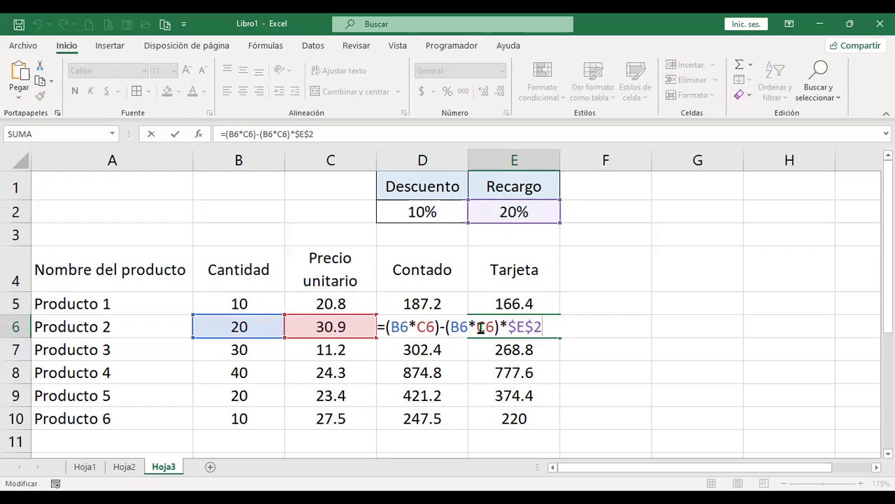
{"action": "key", "text": "Return"}
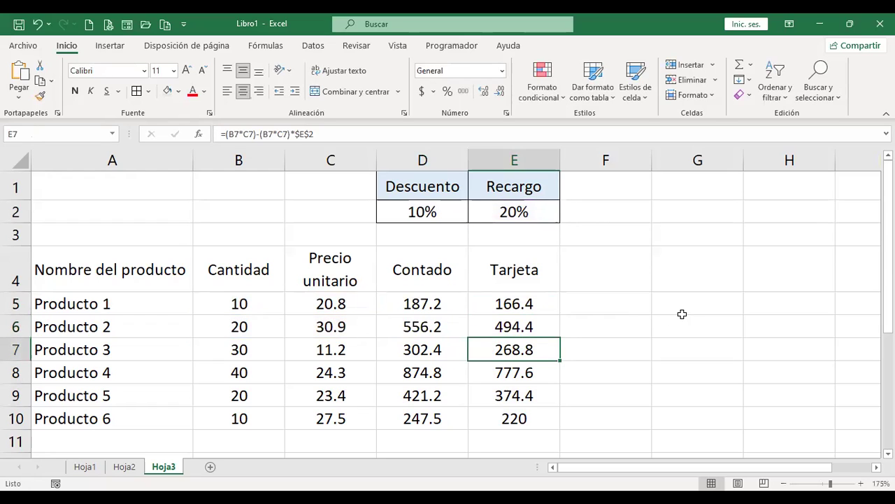
{"action": "key", "text": "F2"}
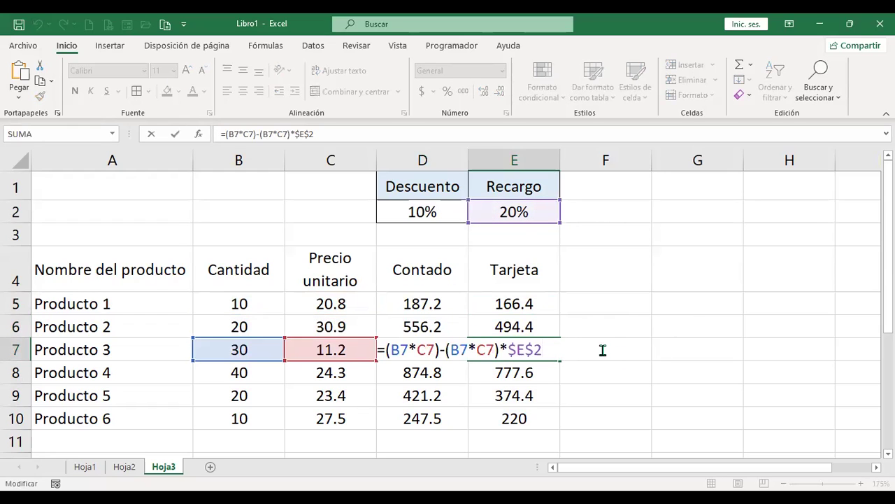
{"action": "key", "text": "Return"}
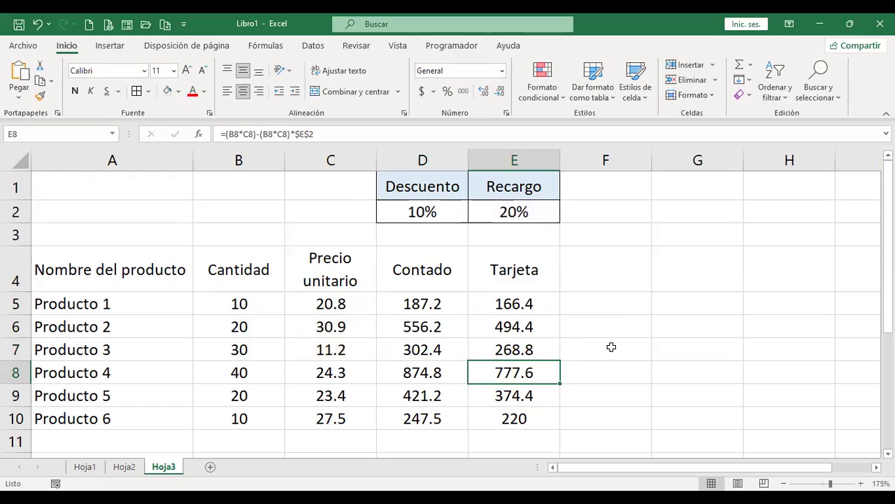
{"action": "key", "text": "F2"}
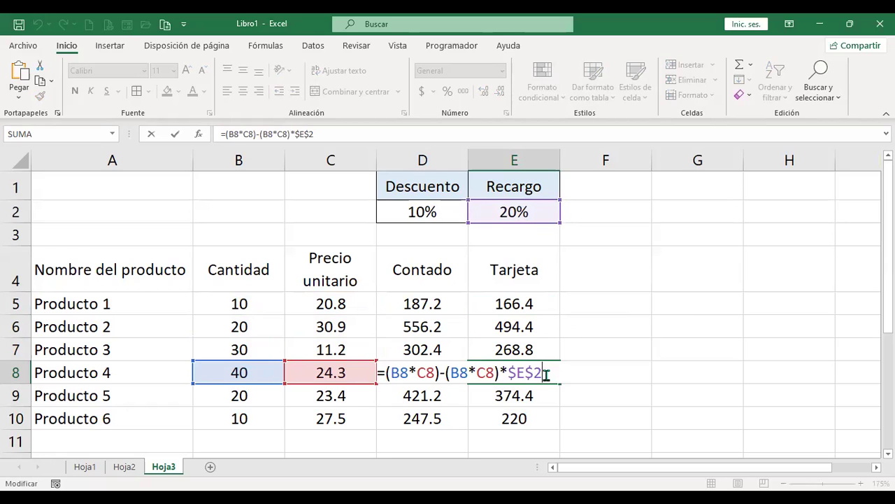
{"action": "key", "text": "Return"}
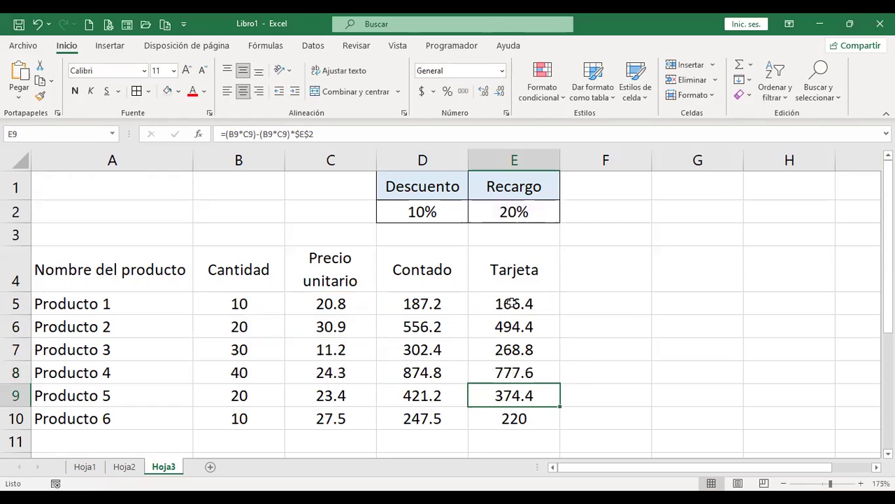
{"action": "left_click", "coordinate": [521, 297]}
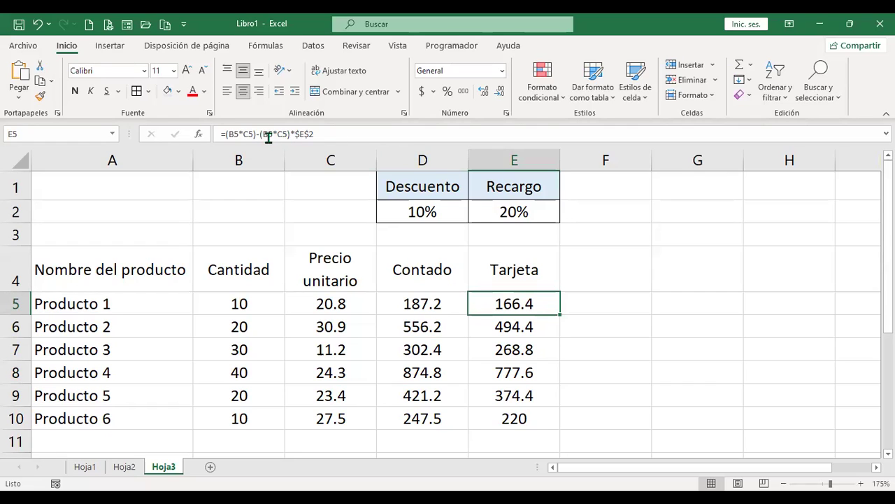
- Change E5's minus to a plus so it adds the surcharge, and fill down to E10
{"action": "left_click", "coordinate": [257, 134]}
{"action": "key", "text": "Delete"}
{"action": "type", "text": "+"}
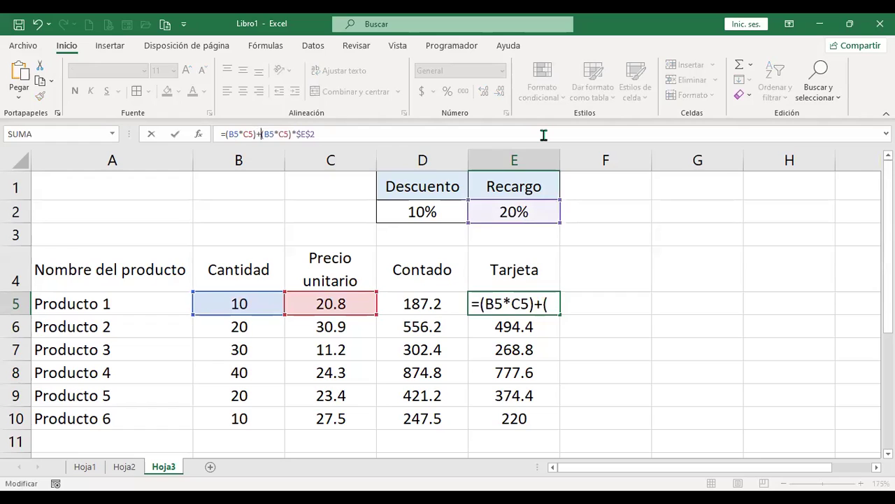
{"action": "key", "text": "Return"}
{"action": "key", "text": "Up"}
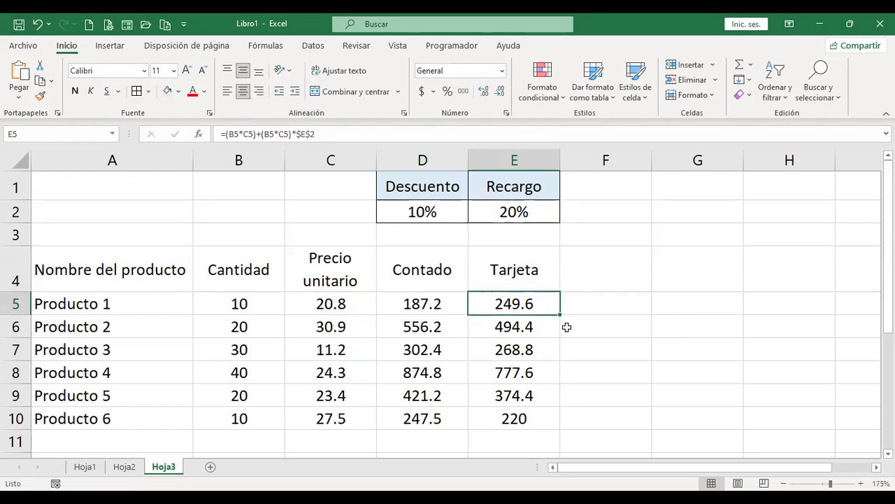
{"action": "left_click_drag", "start_coordinate": [560, 316], "coordinate": [557, 395]}
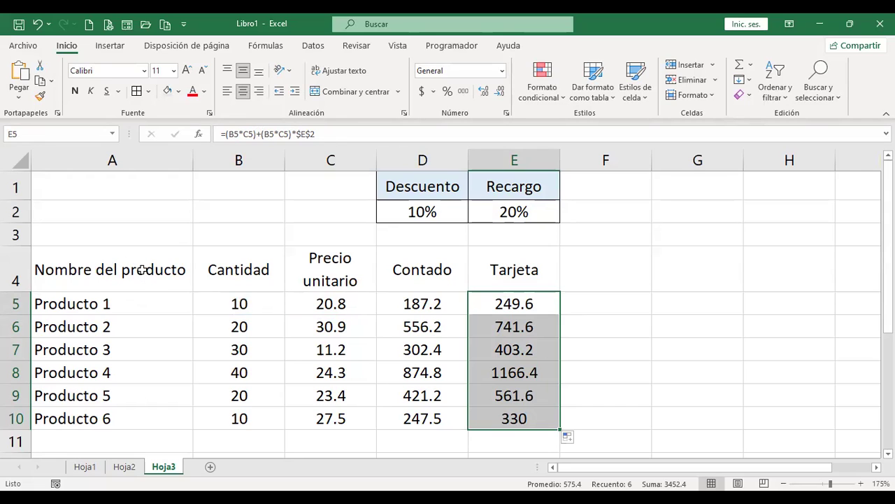
- Review D5 and E5, confirming E5 reads =(B5*C5)+(B5*C5)*$E$2
{"action": "left_click", "coordinate": [436, 303]}
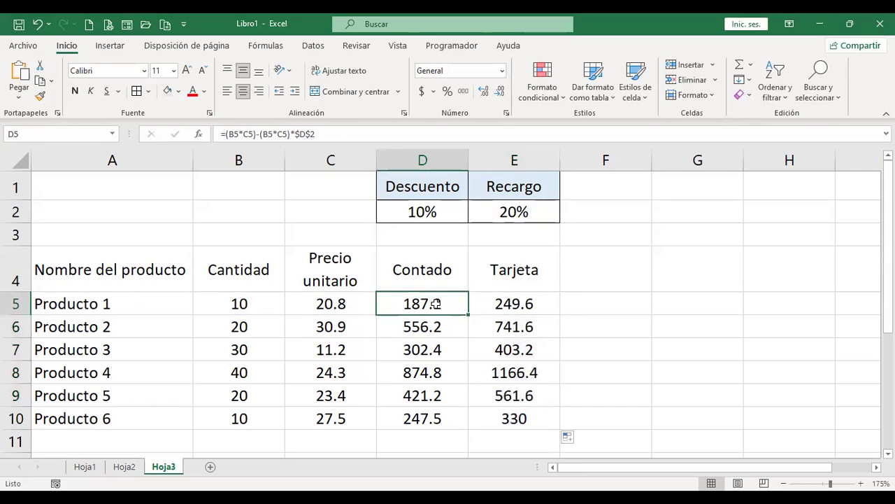
{"action": "left_click", "coordinate": [526, 299]}
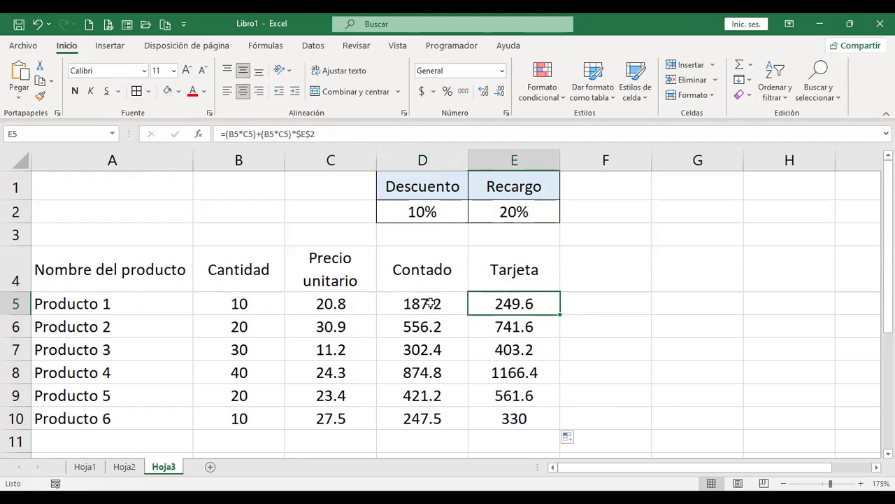
{"action": "key", "text": "F2"}
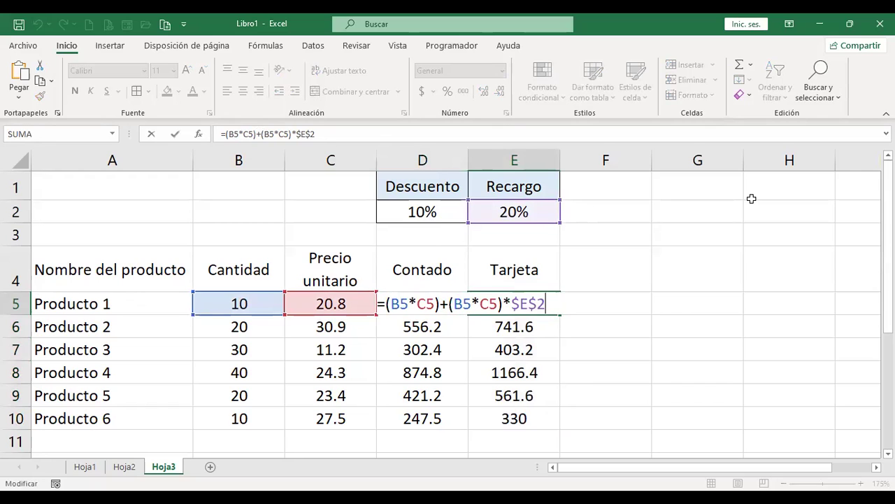
{"action": "key", "text": "Return"}
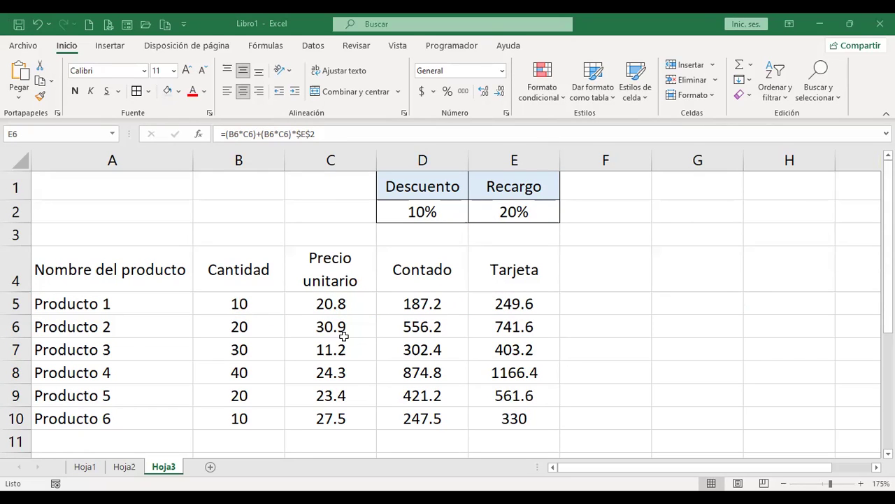
{"action": "scroll", "coordinate": [344, 336], "scroll_direction": "down", "scroll_amount": 1}
- Enter 'Total descuento por pago de contado', 'Total recargo por pago con tarjeta' and 'Diferencia' in A12:A14
{"action": "left_click", "coordinate": [139, 387]}
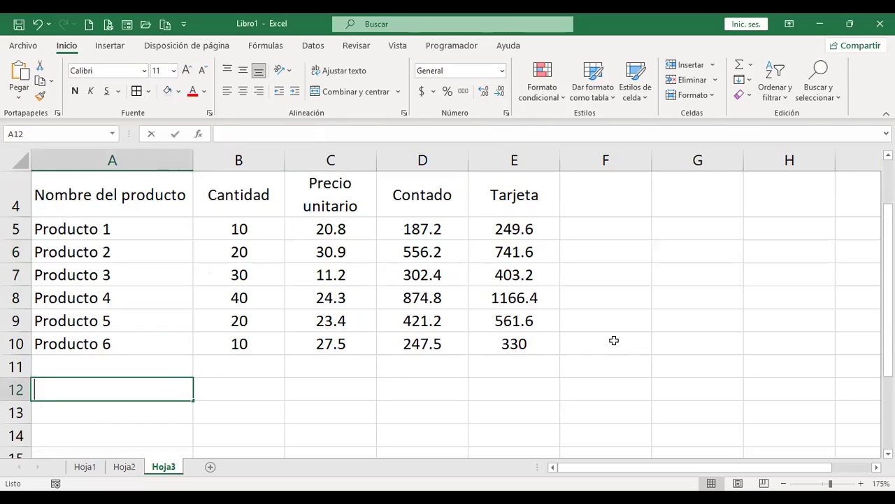
{"action": "type", "text": "Total descuento por pago de contado"}
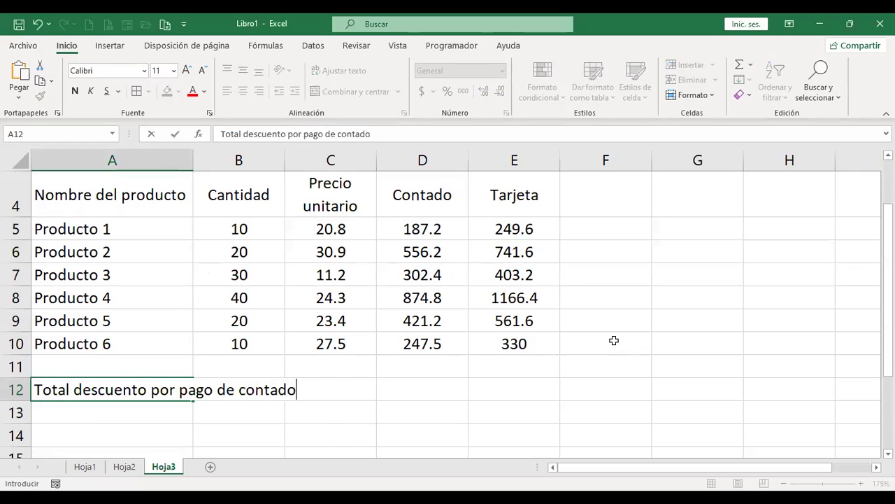
{"action": "key", "text": "Return"}
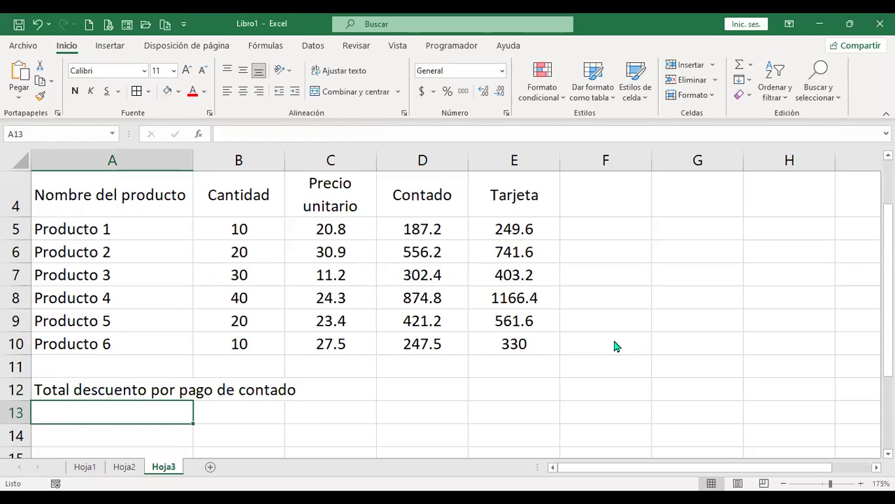
{"action": "type", "text": "Total recua"}
{"action": "key", "text": "BackSpace"}
{"action": "key", "text": "BackSpace"}
{"action": "type", "text": "argo por pago con tarjeta"}
{"action": "key", "text": "Return"}
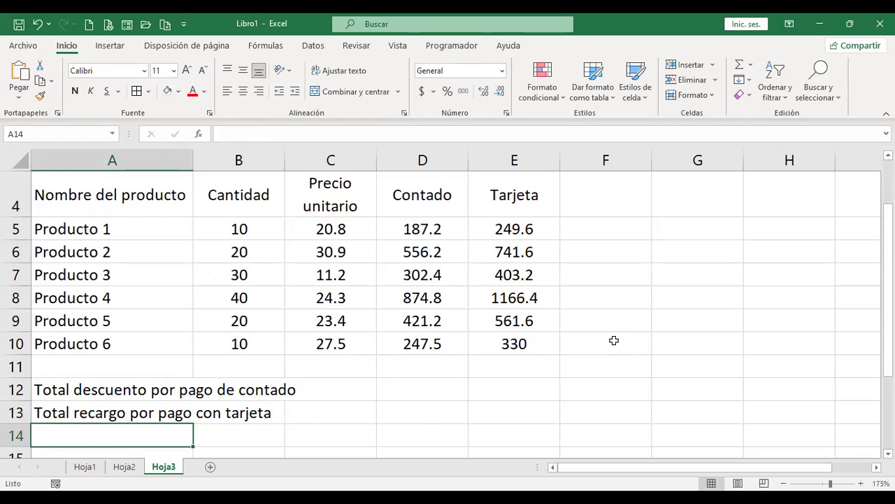
{"action": "type", "text": "Diferencia"}
{"action": "key", "text": "Return"}
{"action": "key", "text": "Up"}
{"action": "key", "text": "Up"}
{"action": "key", "text": "Right"}
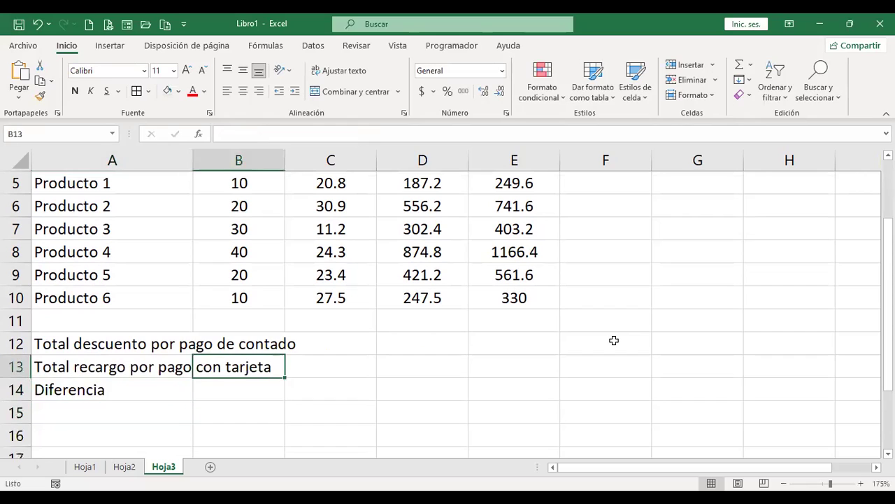
{"action": "key", "text": "Left"}
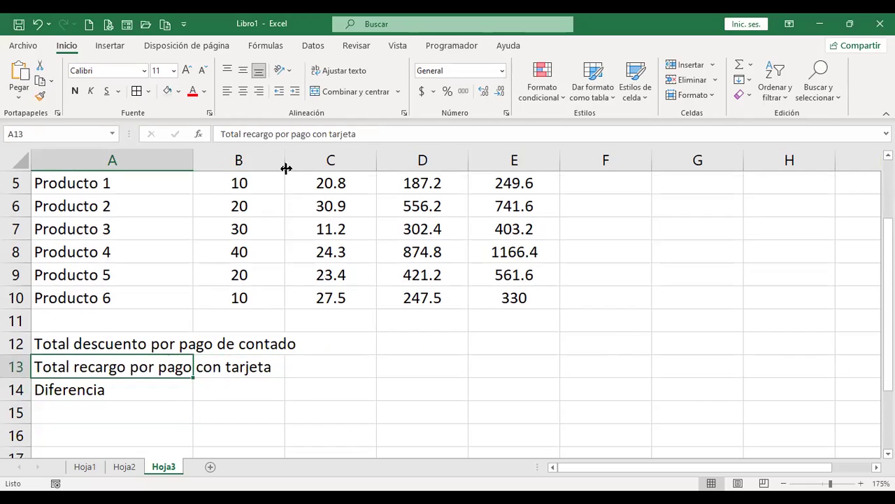
- Apply All Borders to the product table A4:E10
{"action": "scroll", "coordinate": [318, 324], "scroll_direction": "up", "scroll_amount": 1}
{"action": "scroll", "coordinate": [318, 324], "scroll_direction": "up", "scroll_amount": 1}
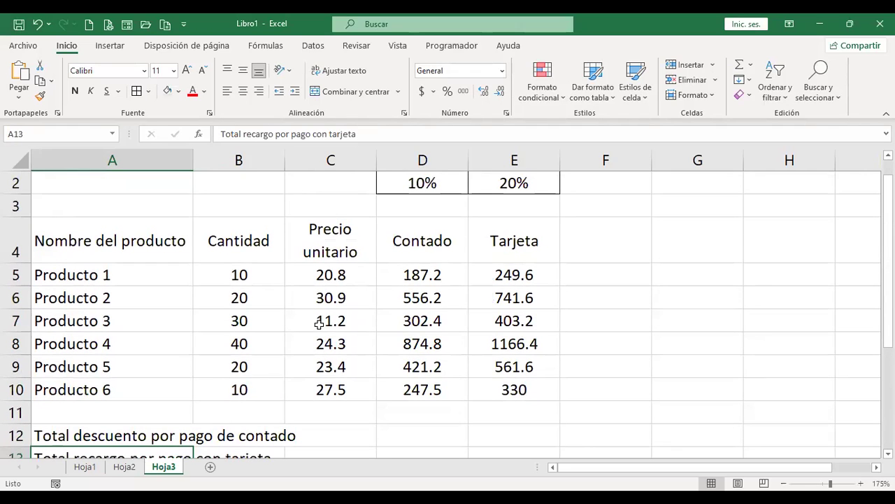
{"action": "left_click_drag", "start_coordinate": [110, 231], "coordinate": [501, 389]}
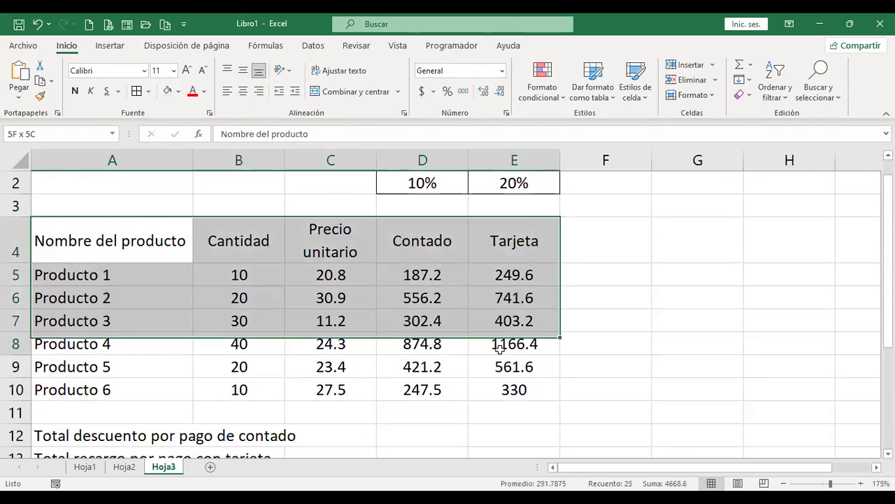
{"action": "left_click", "coordinate": [137, 91]}
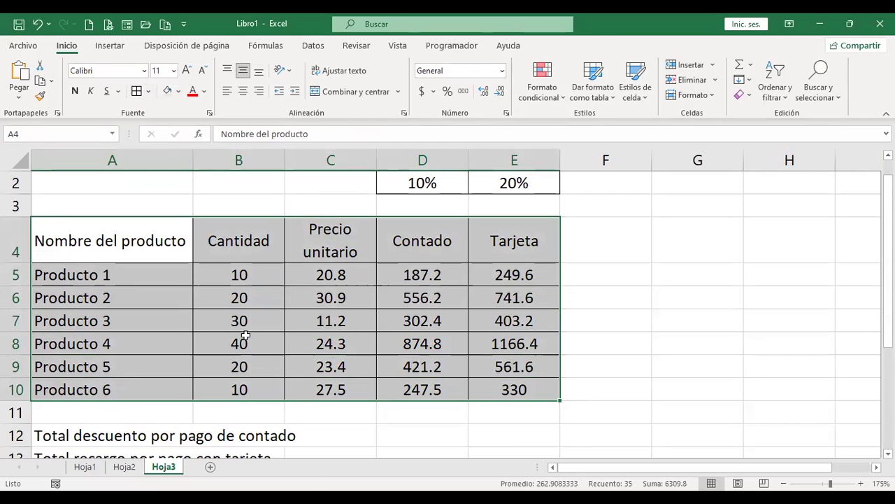
{"action": "left_click", "coordinate": [408, 251]}
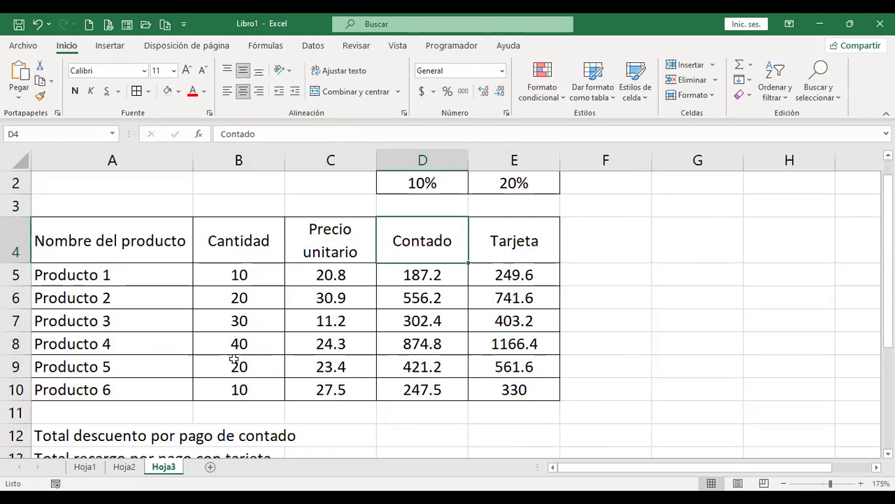
- Widen column A slightly to give the summary labels more room
{"action": "scroll", "coordinate": [246, 380], "scroll_direction": "up", "scroll_amount": 1}
{"action": "scroll", "coordinate": [279, 358], "scroll_direction": "down", "scroll_amount": 3}
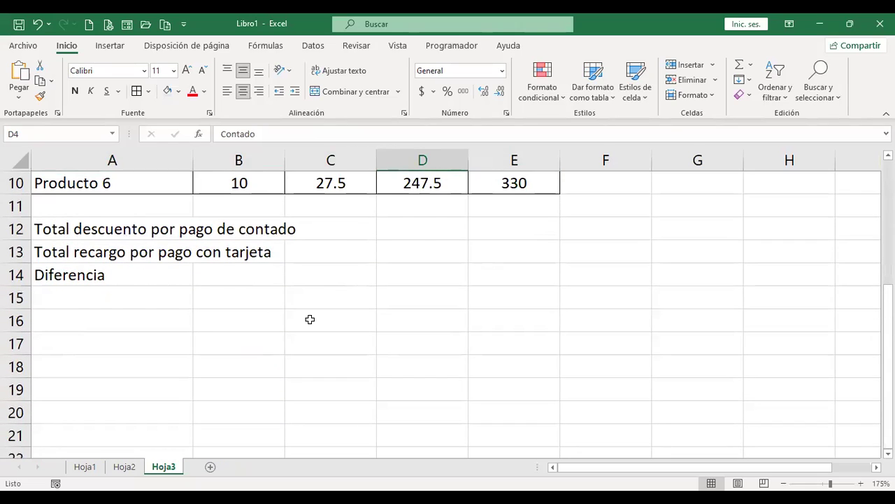
{"action": "scroll", "coordinate": [310, 319], "scroll_direction": "up", "scroll_amount": 1}
{"action": "scroll", "coordinate": [202, 177], "scroll_direction": "up", "scroll_amount": 2}
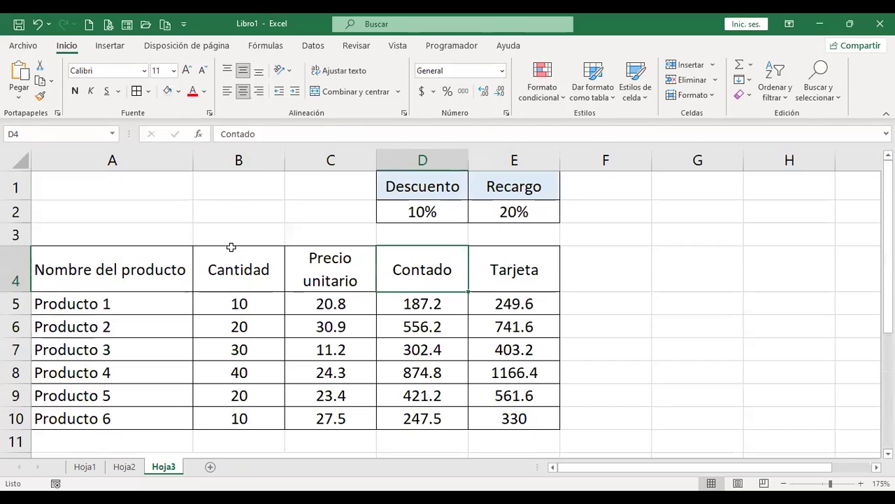
{"action": "left_click_drag", "start_coordinate": [192, 159], "coordinate": [195, 159]}
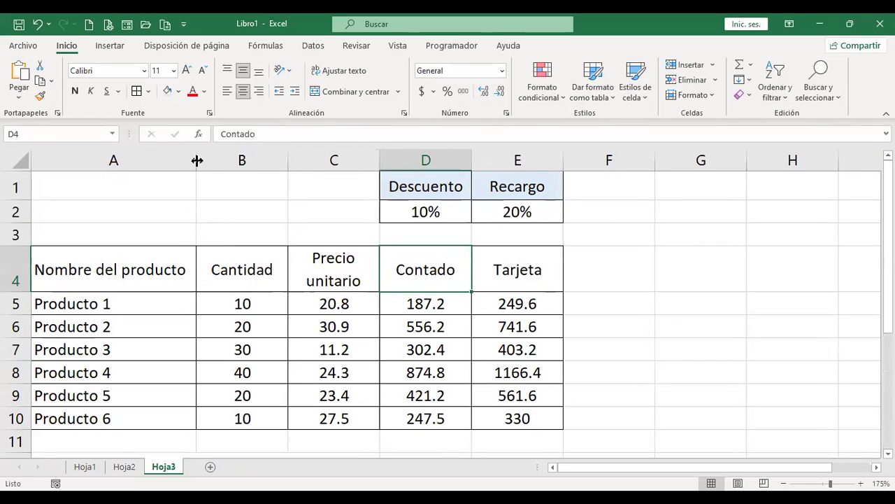
{"action": "scroll", "coordinate": [376, 333], "scroll_direction": "down", "scroll_amount": 3}
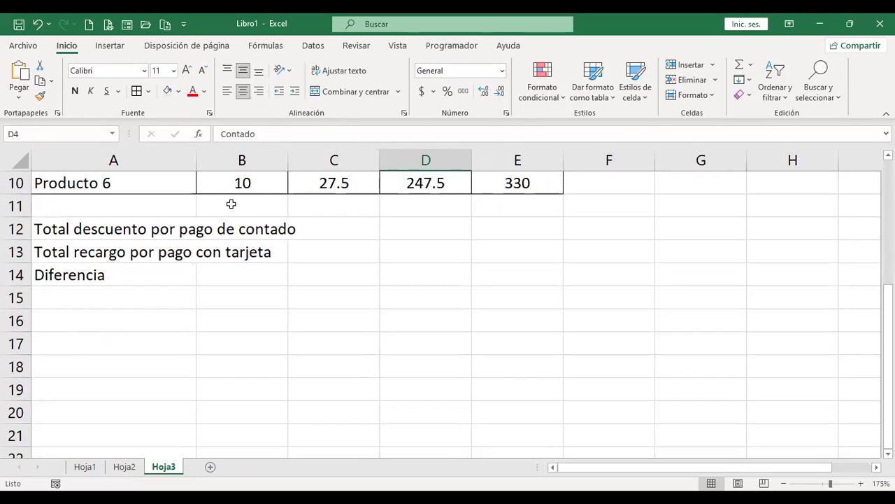
{"action": "left_click_drag", "start_coordinate": [195, 155], "coordinate": [208, 159]}
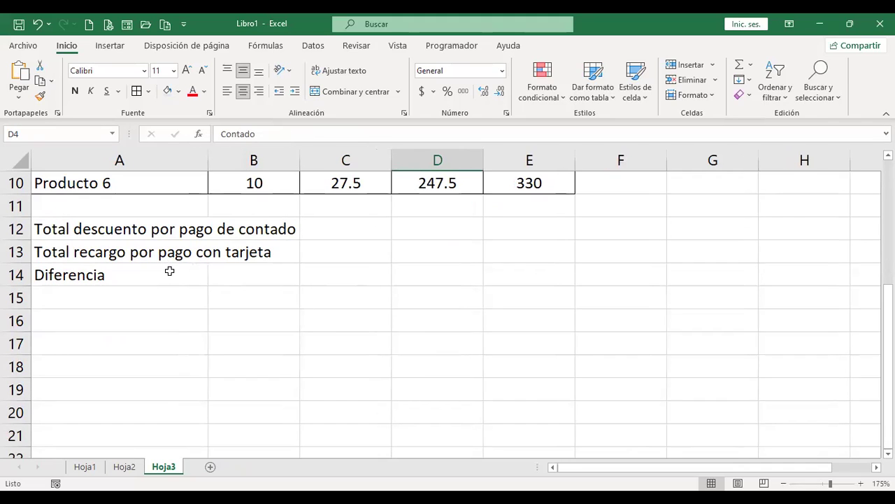
- Merge columns A and B and left-align each summary label in rows 12, 13 and 14
{"action": "left_click", "coordinate": [80, 228]}
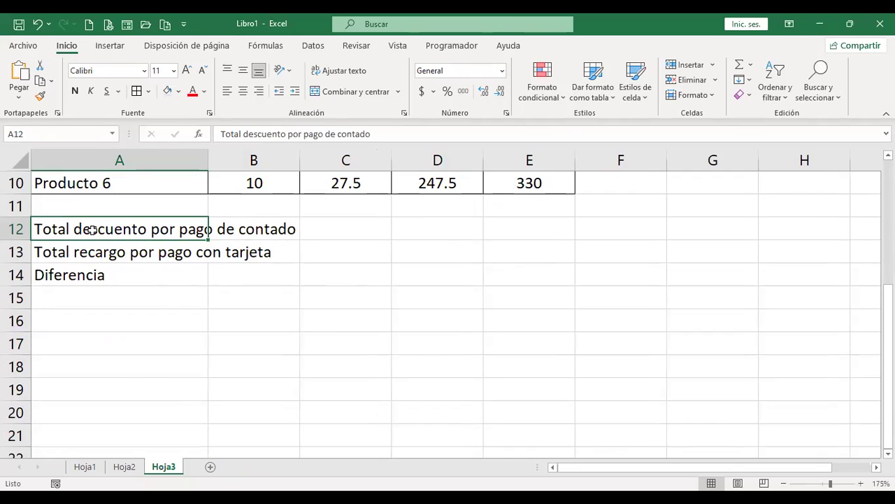
{"action": "left_click_drag", "start_coordinate": [173, 229], "coordinate": [248, 229]}
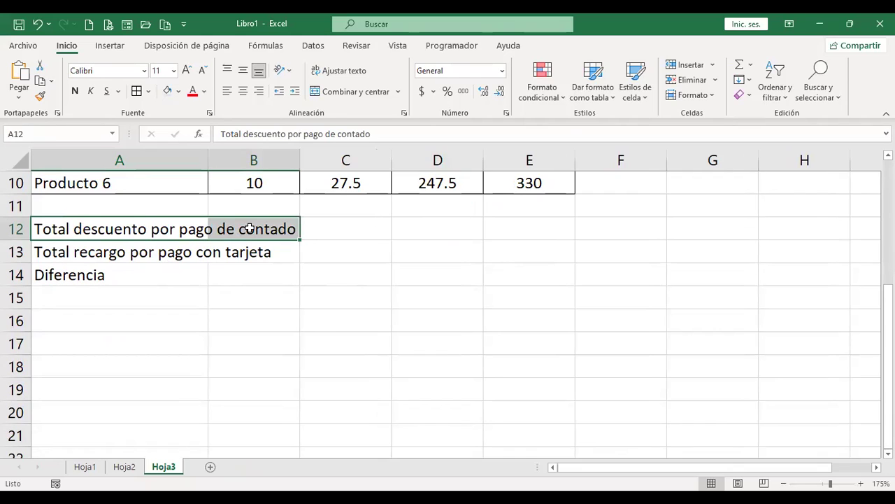
{"action": "left_click", "coordinate": [357, 97]}
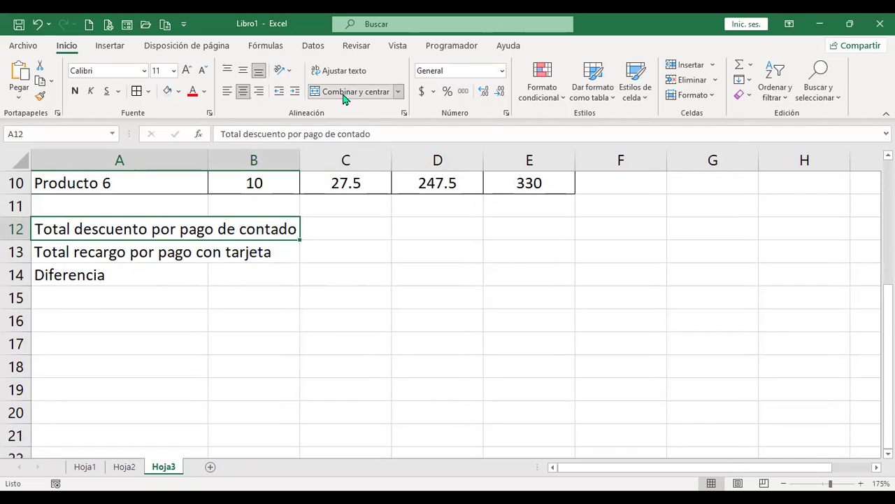
{"action": "left_click", "coordinate": [226, 99]}
{"action": "left_click", "coordinate": [81, 252]}
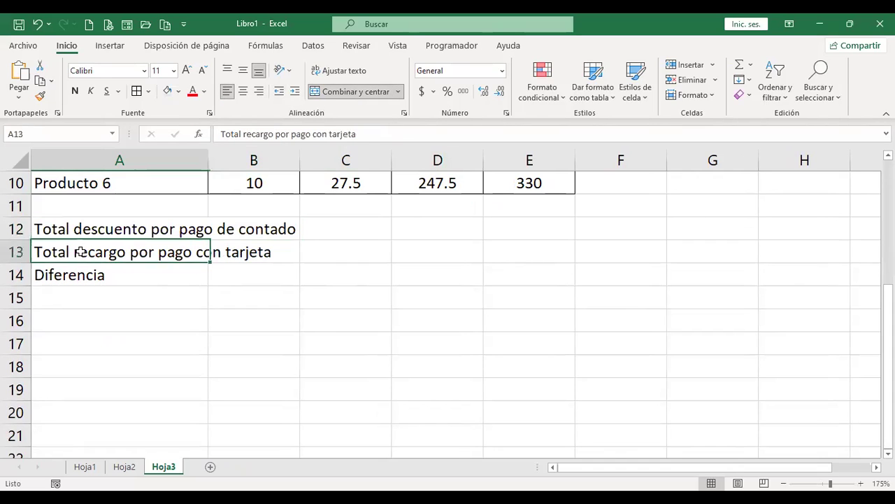
{"action": "left_click_drag", "start_coordinate": [81, 252], "coordinate": [256, 250]}
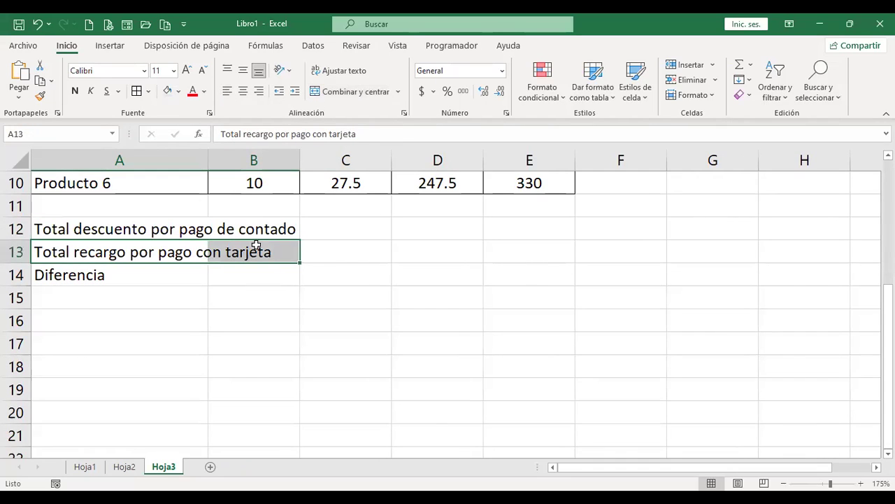
{"action": "left_click", "coordinate": [343, 98]}
{"action": "left_click", "coordinate": [228, 91]}
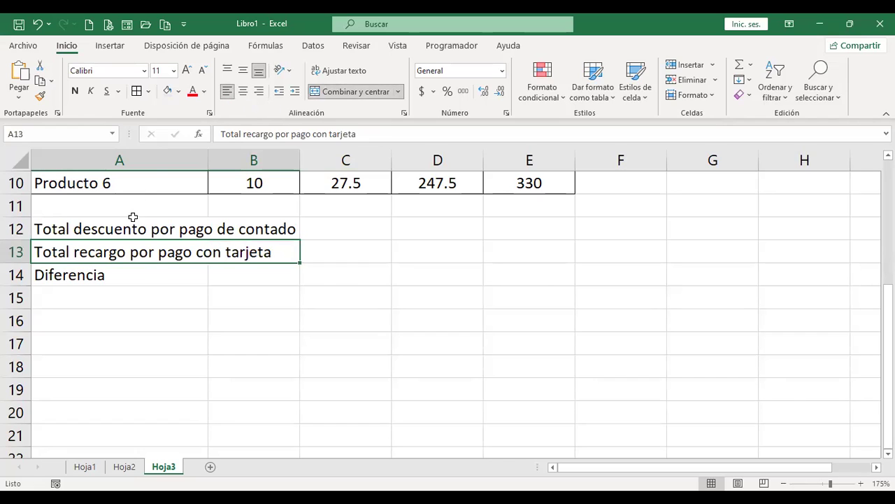
{"action": "left_click_drag", "start_coordinate": [126, 272], "coordinate": [244, 276]}
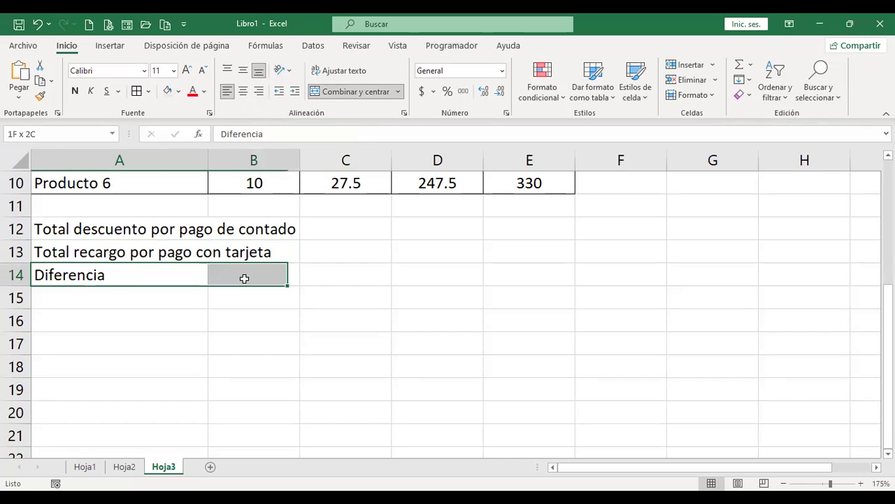
{"action": "left_click", "coordinate": [362, 94]}
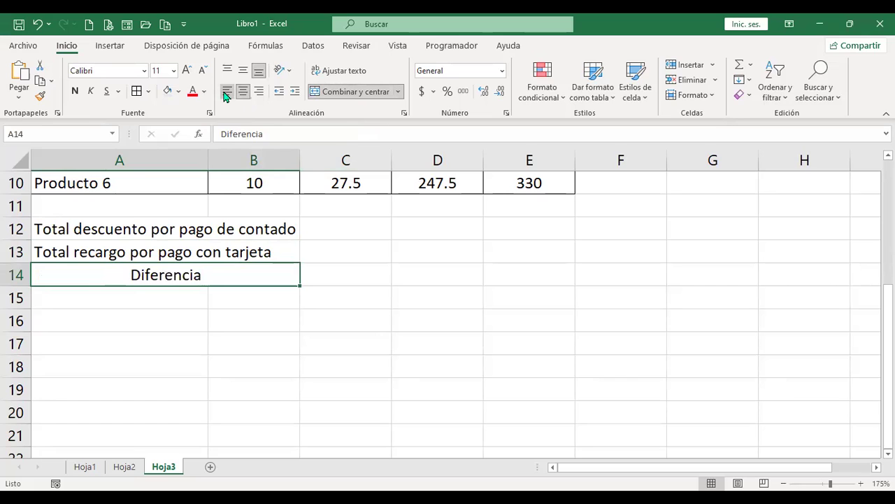
{"action": "left_click", "coordinate": [226, 91]}
{"action": "left_click", "coordinate": [91, 229]}
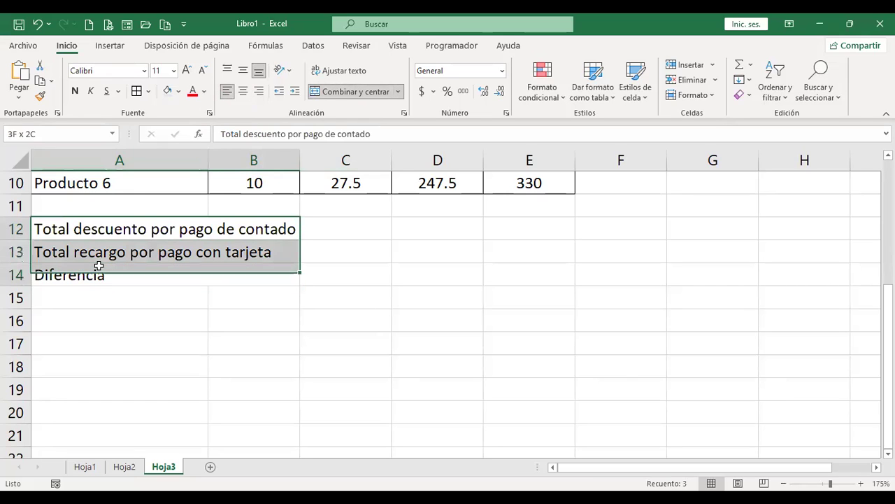
- Put a thick outside border around the summary label block A12:B14
{"action": "left_click_drag", "start_coordinate": [91, 229], "coordinate": [98, 274]}
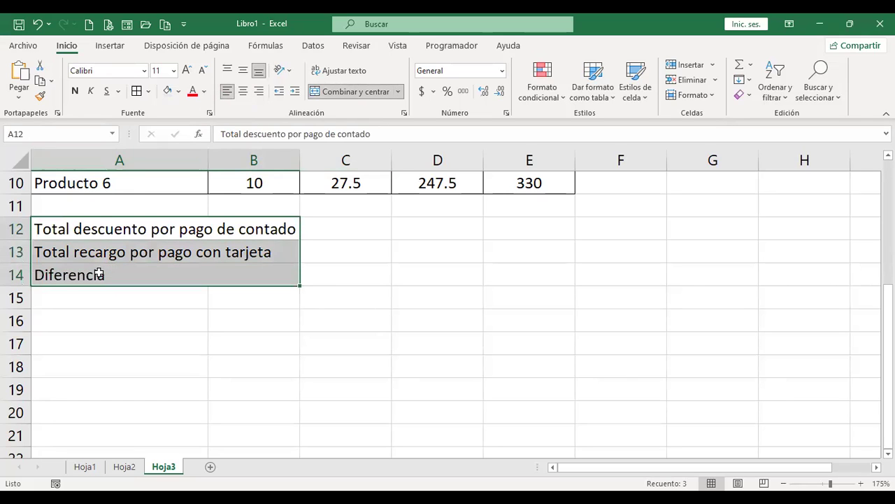
{"action": "left_click", "coordinate": [149, 92]}
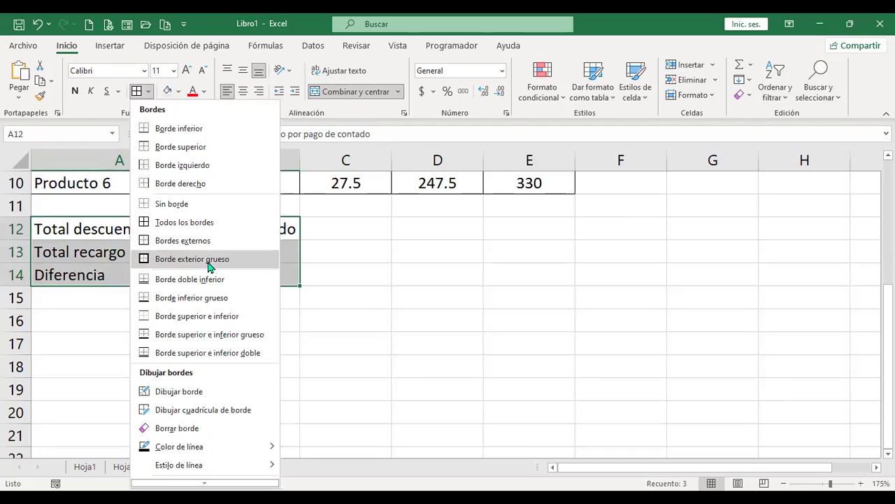
{"action": "left_click", "coordinate": [207, 264]}
{"action": "left_click", "coordinate": [378, 263]}
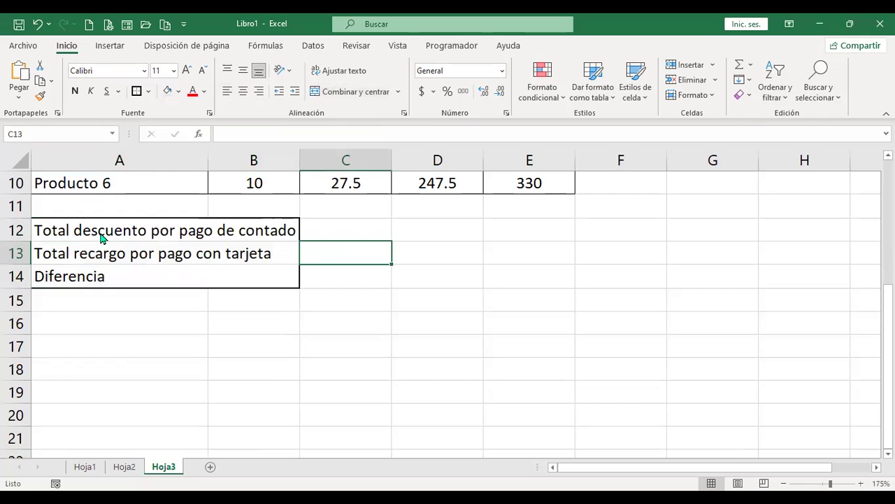
- Add thin solid inside lines between the three summary labels via More Borders
{"action": "left_click_drag", "start_coordinate": [100, 238], "coordinate": [280, 275]}
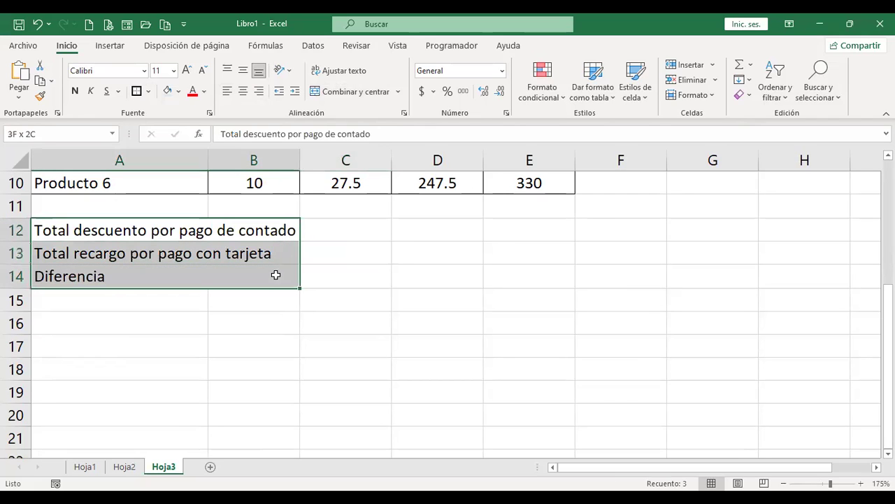
{"action": "left_click", "coordinate": [148, 91]}
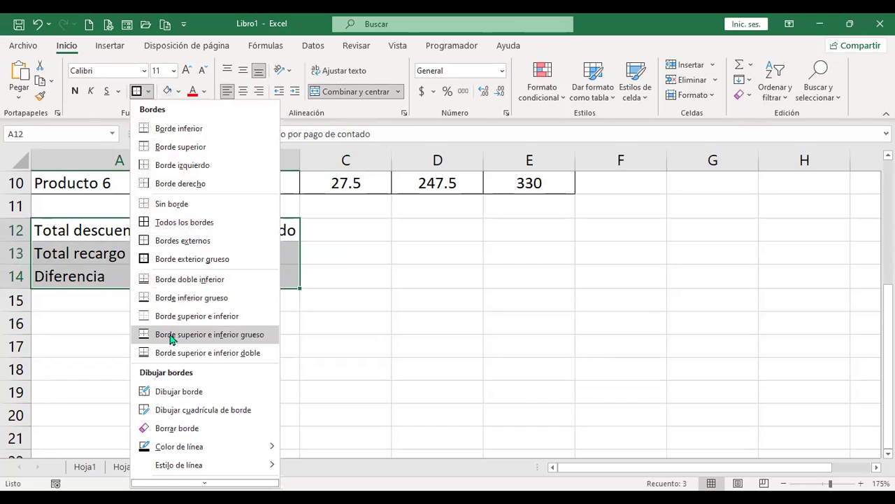
{"action": "scroll", "coordinate": [200, 188], "scroll_direction": "down", "scroll_amount": 1}
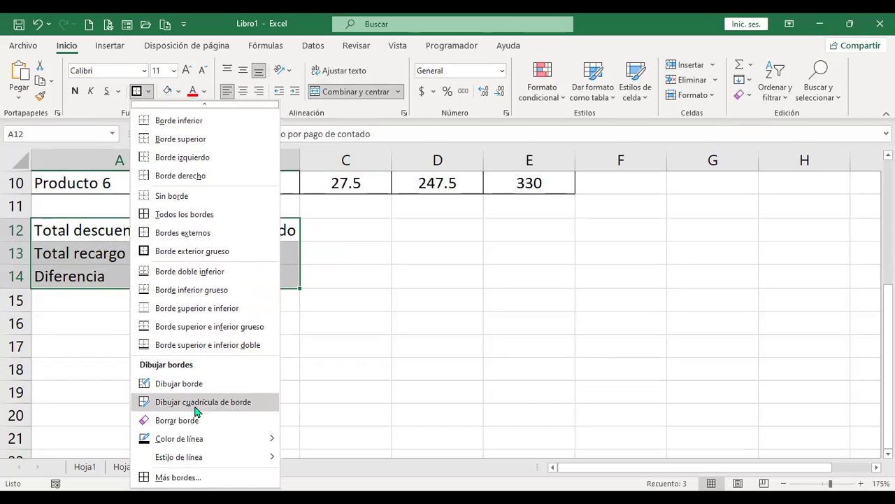
{"action": "key", "text": "Return"}
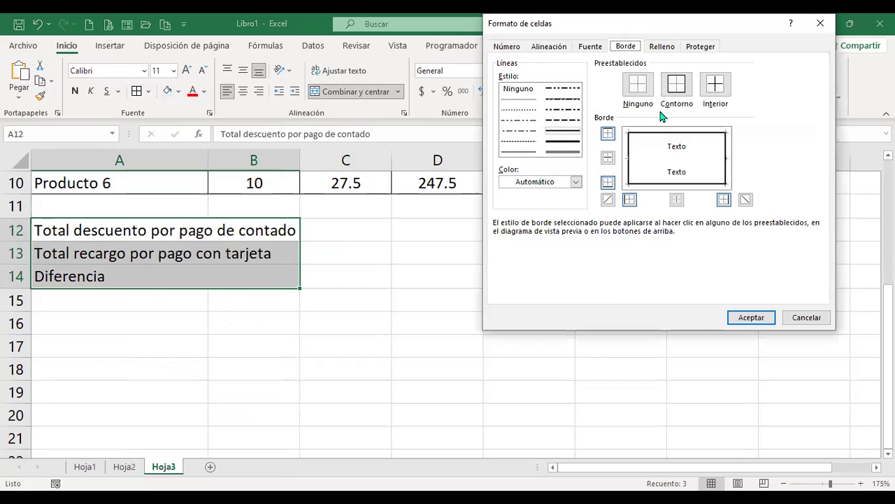
{"action": "left_click", "coordinate": [717, 77]}
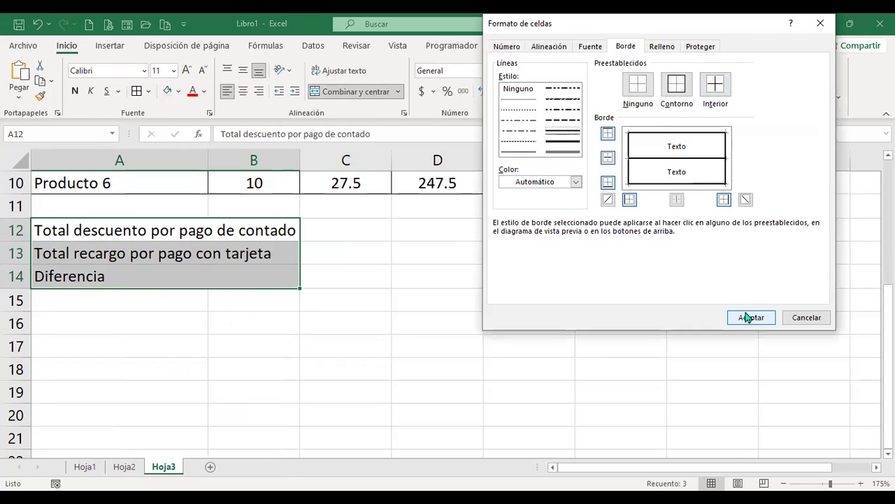
{"action": "left_click", "coordinate": [522, 152]}
{"action": "left_click", "coordinate": [715, 86]}
{"action": "left_click", "coordinate": [749, 317]}
{"action": "left_click", "coordinate": [322, 293]}
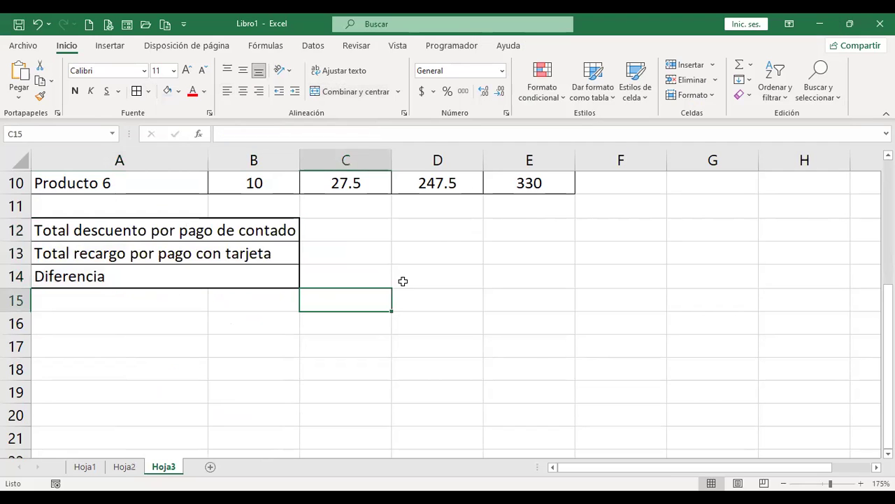
{"action": "left_click_drag", "start_coordinate": [168, 232], "coordinate": [172, 272]}
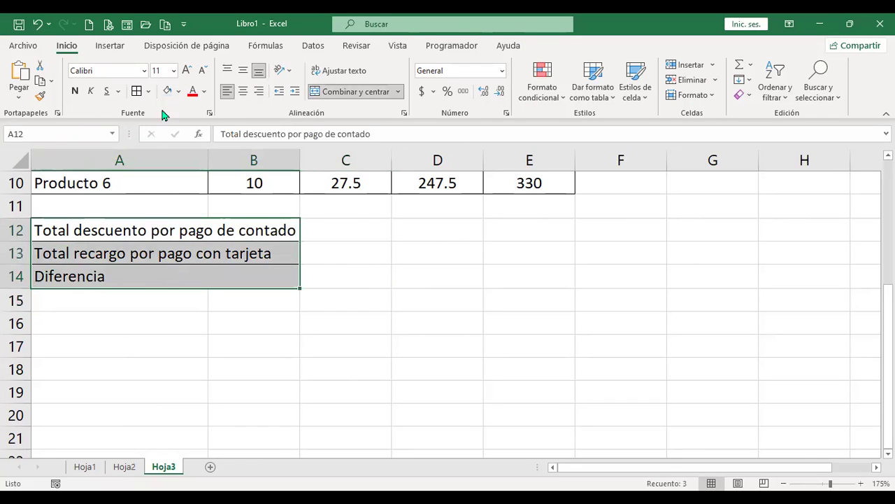
- Shade the three summary label cells with a light gold fill
{"action": "left_click", "coordinate": [178, 93]}
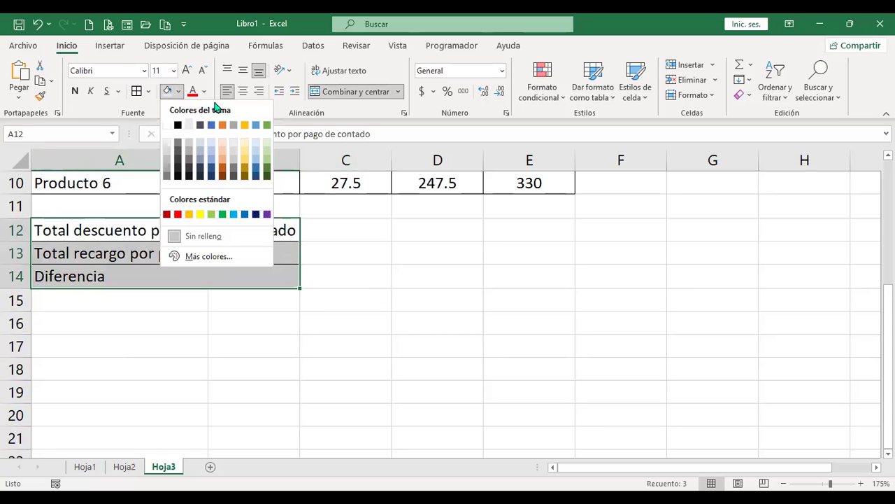
{"action": "left_click", "coordinate": [244, 145]}
{"action": "left_click", "coordinate": [340, 234]}
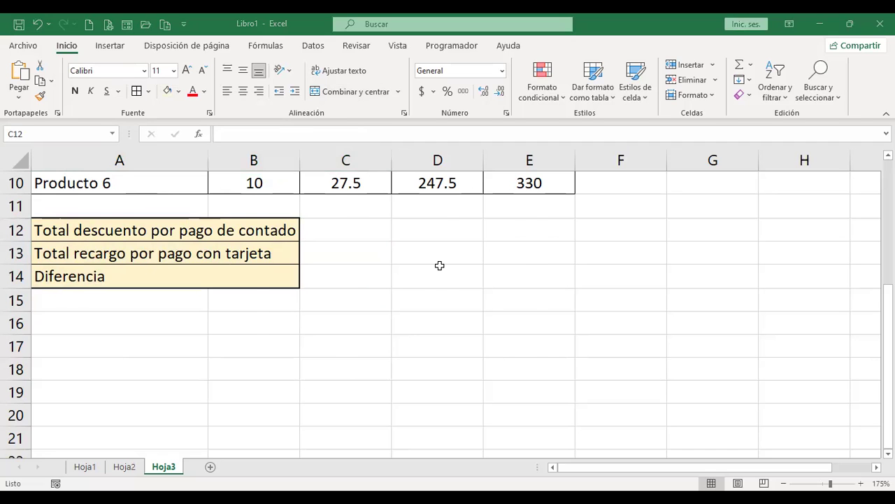
{"action": "scroll", "coordinate": [438, 263], "scroll_direction": "up", "scroll_amount": 2}
{"action": "left_click", "coordinate": [444, 391]}
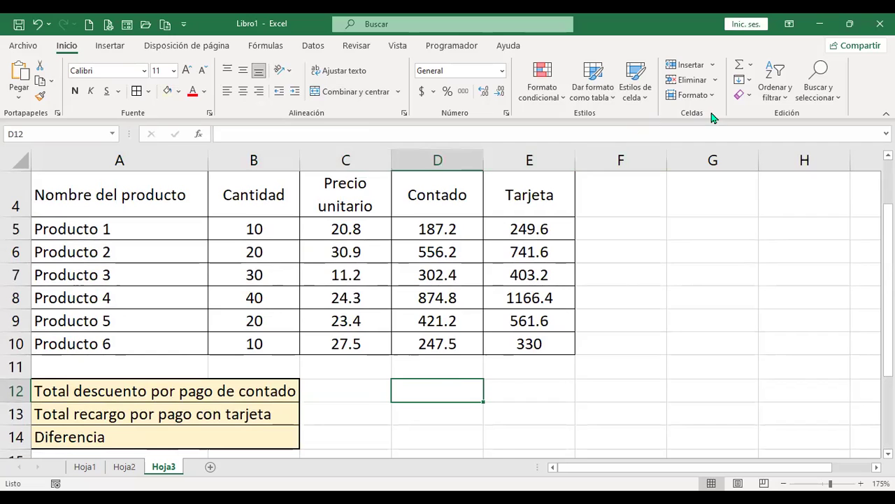
- AutoSum D5:D10 into D12 and show it in Accounting format as $ 2,589.30
{"action": "left_click", "coordinate": [751, 65]}
{"action": "left_click", "coordinate": [764, 84]}
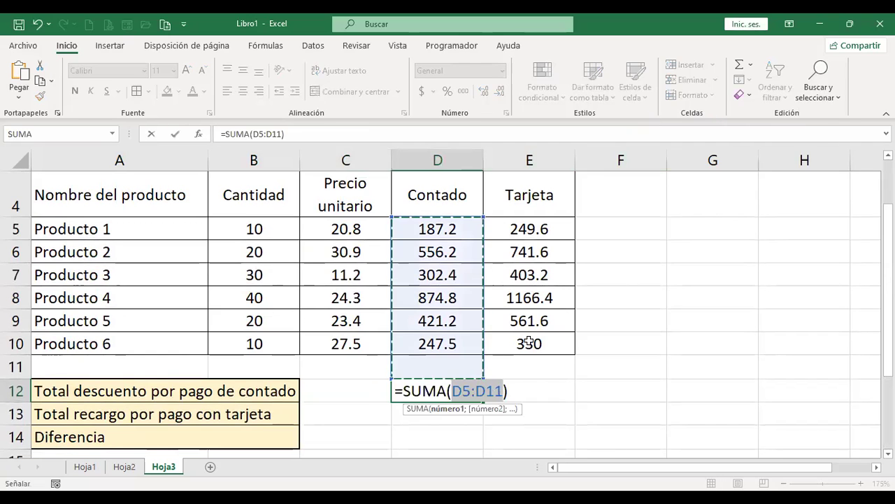
{"action": "left_click", "coordinate": [445, 231]}
{"action": "left_click", "coordinate": [457, 342], "text": "shift"}
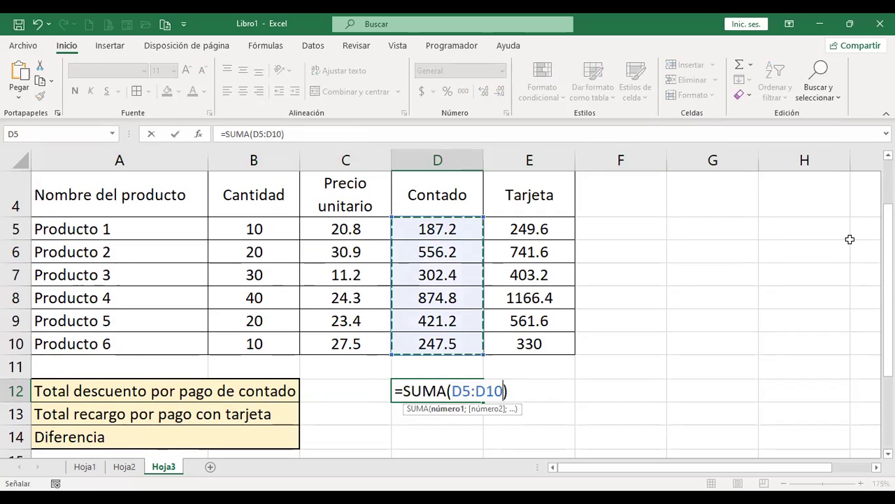
{"action": "key", "text": "ctrl+Return"}
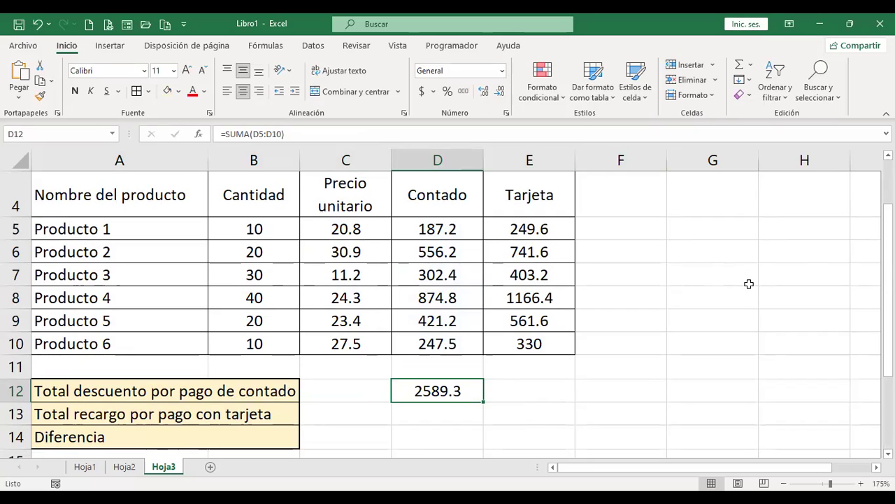
{"action": "left_click", "coordinate": [422, 93]}
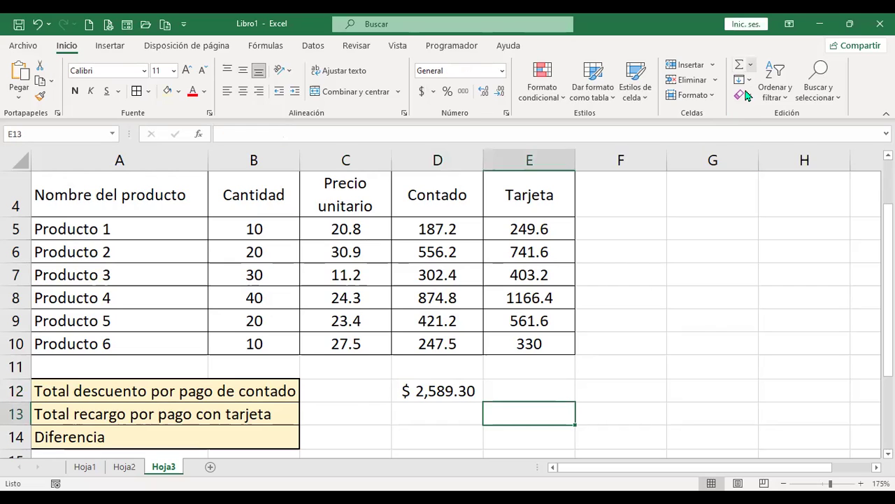
- AutoSum the Tarjeta column E5:E10 into E13, giving 3452.4
{"action": "left_click", "coordinate": [739, 64]}
{"action": "left_click_drag", "start_coordinate": [529, 229], "coordinate": [531, 337]}
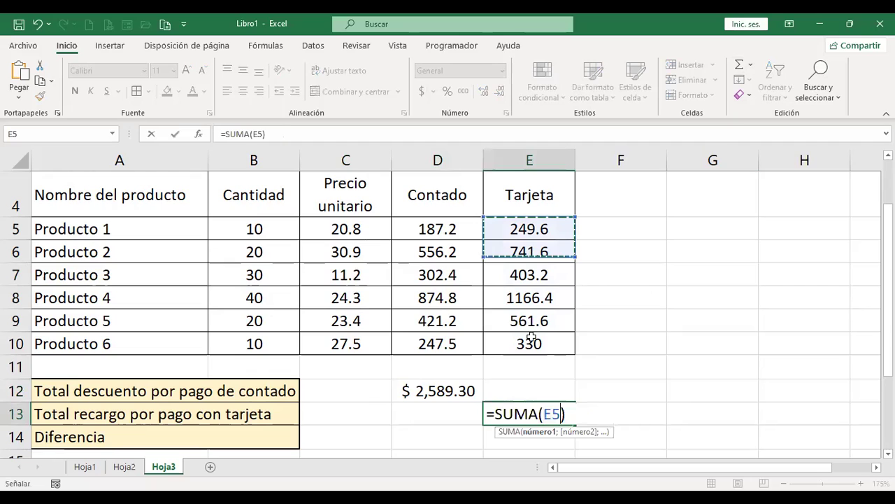
{"action": "key", "text": "Return"}
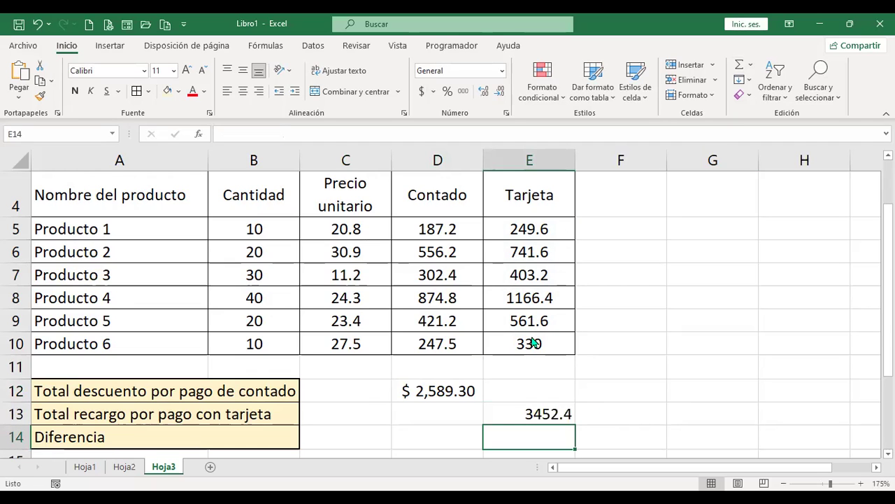
{"action": "key", "text": "Up"}
- Inspect the D12 cash total formula and leave it unchanged
{"action": "left_click", "coordinate": [440, 389]}
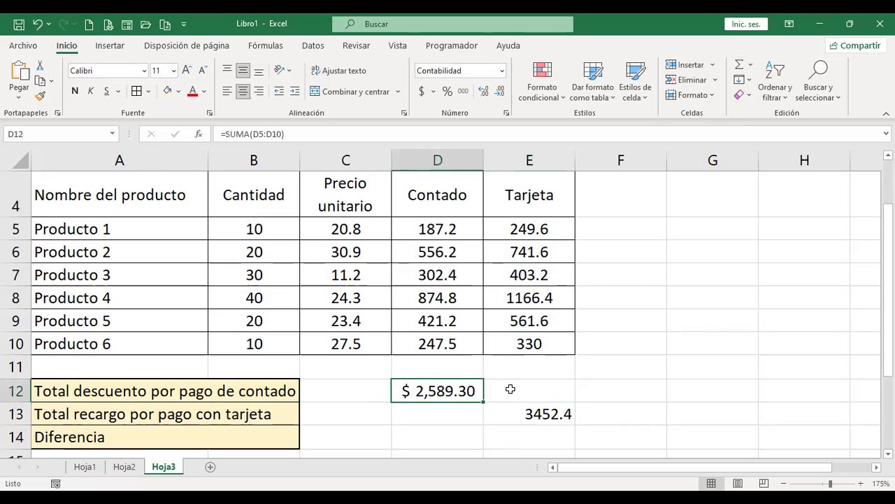
{"action": "key", "text": "F2"}
{"action": "type", "text": "+"}
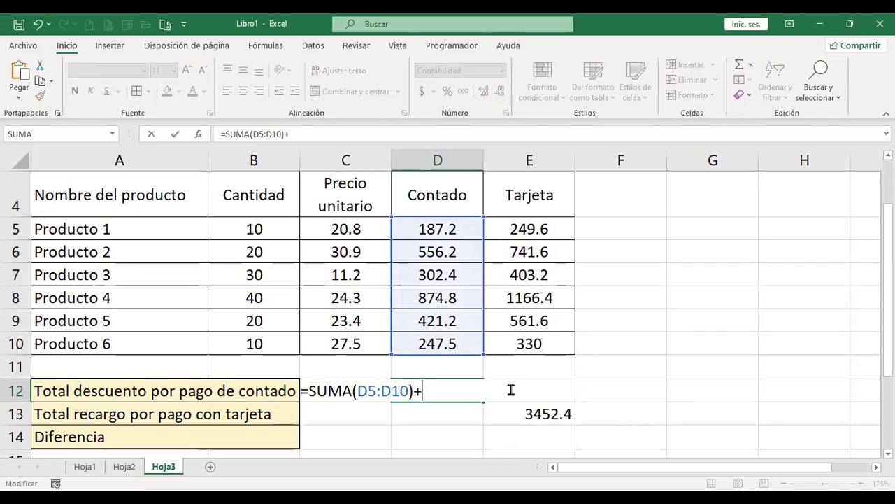
{"action": "key", "text": "BackSpace"}
{"action": "key", "text": "Return"}
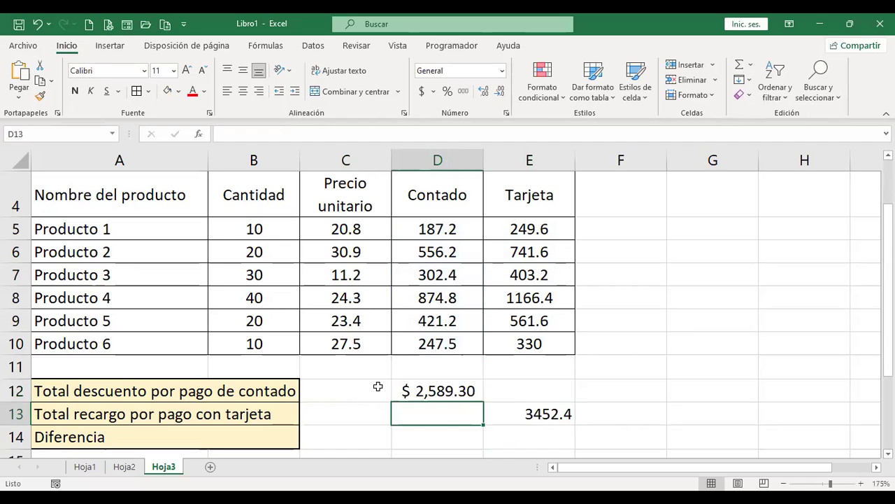
{"action": "key", "text": "Down"}
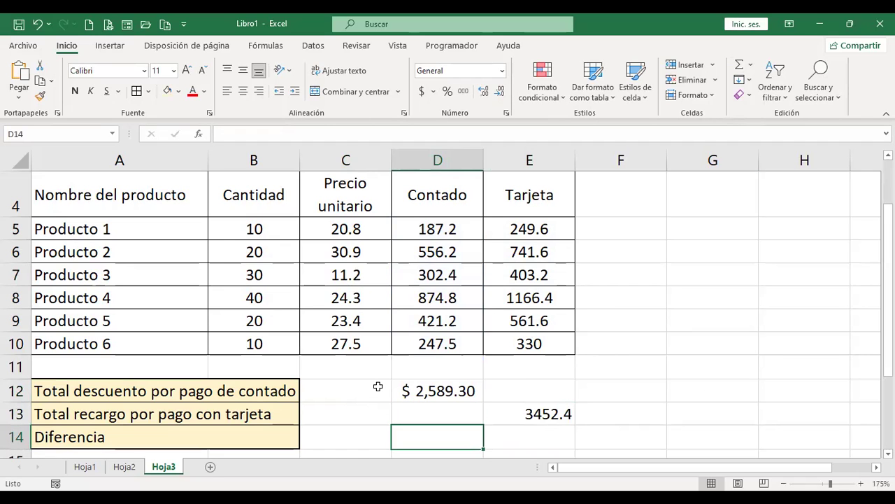
{"action": "scroll", "coordinate": [630, 343], "scroll_direction": "down", "scroll_amount": 1}
{"action": "scroll", "coordinate": [632, 347], "scroll_direction": "down", "scroll_amount": 1}
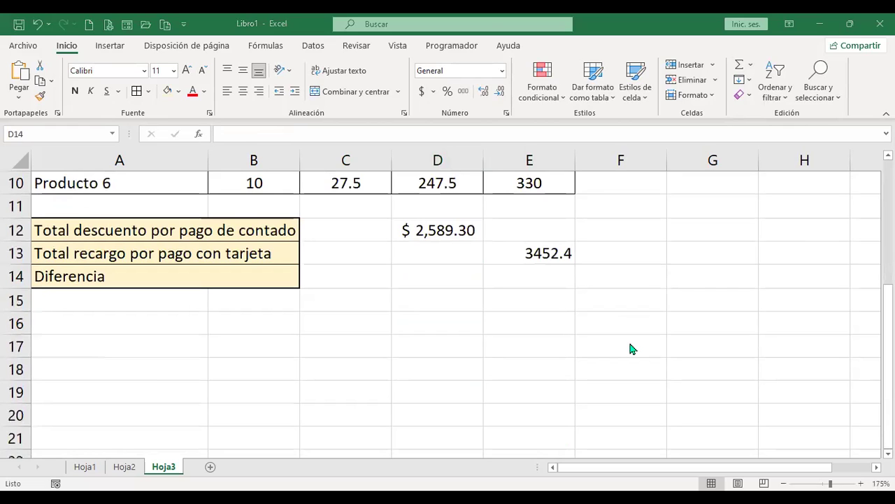
- Format the E13 card total as accounting ($ 3,452.40) and review the D12 and E13 formulas
{"action": "left_click", "coordinate": [546, 253]}
{"action": "left_click", "coordinate": [422, 91]}
{"action": "left_click", "coordinate": [448, 276]}
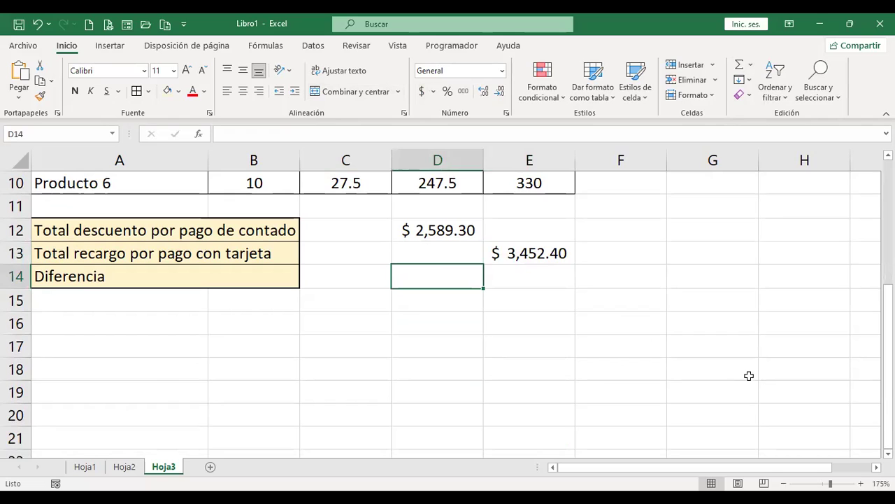
{"action": "left_click", "coordinate": [435, 234]}
{"action": "left_click", "coordinate": [546, 254]}
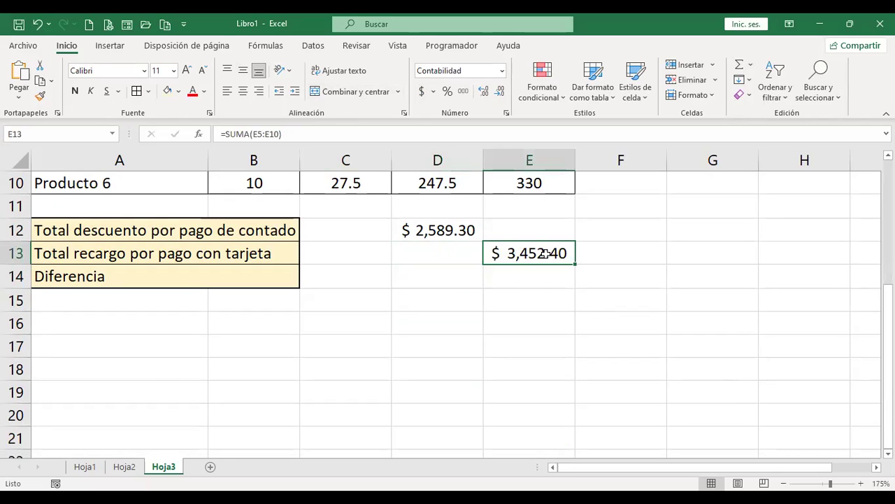
{"action": "left_click", "coordinate": [461, 283]}
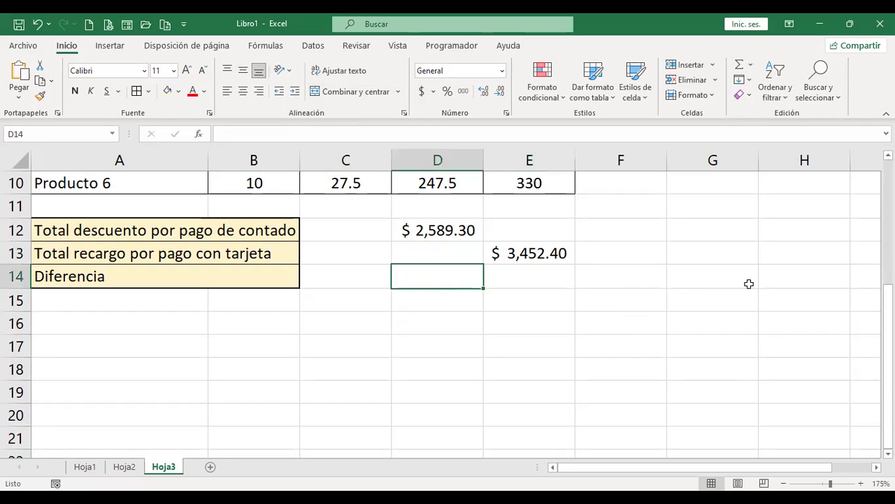
{"action": "type", "text": "+"}
{"action": "left_click", "coordinate": [533, 254]}
{"action": "type", "text": "-"}
{"action": "left_click", "coordinate": [453, 228]}
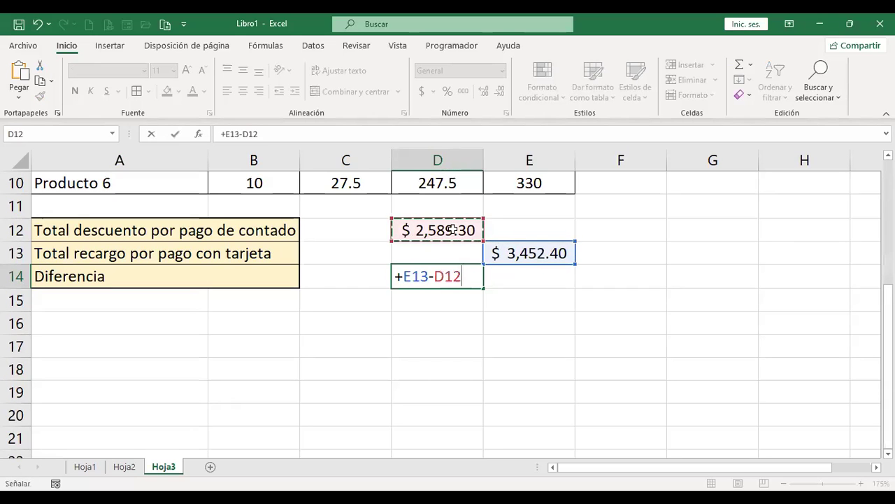
{"action": "key", "text": "Return"}
{"action": "key", "text": "Up"}
{"action": "key", "text": "F2"}
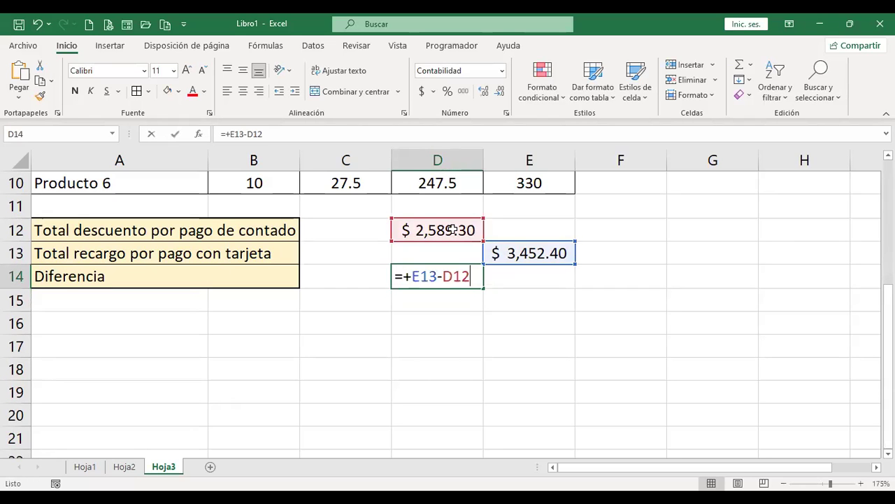
{"action": "key", "text": "Return"}
{"action": "key", "text": "Up"}
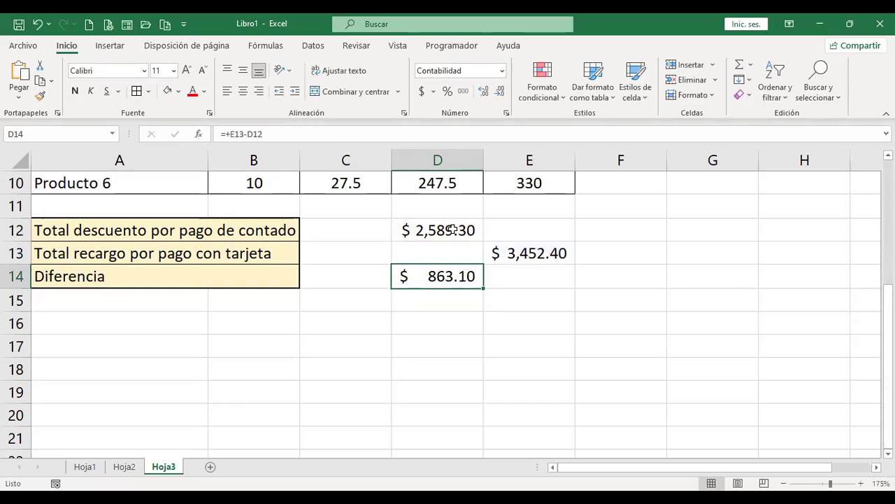
{"action": "scroll", "coordinate": [426, 357], "scroll_direction": "up", "scroll_amount": 2}
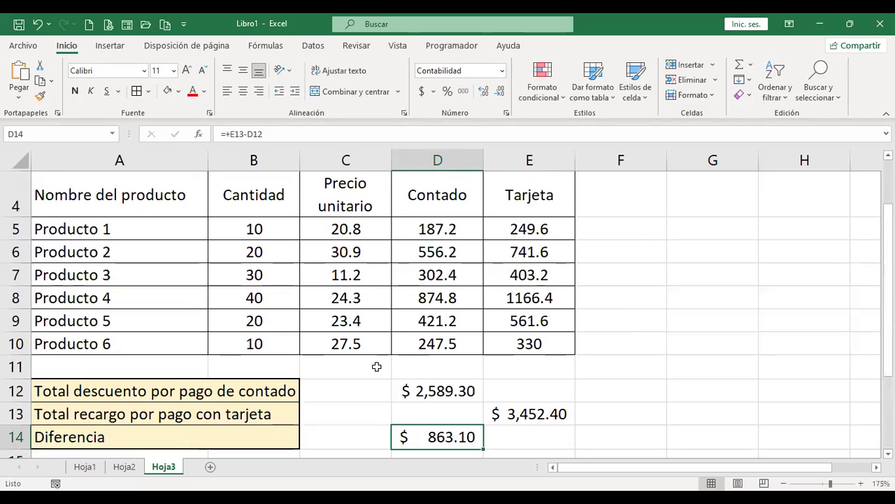
{"action": "scroll", "coordinate": [348, 344], "scroll_direction": "up", "scroll_amount": 1}
{"action": "scroll", "coordinate": [348, 343], "scroll_direction": "down", "scroll_amount": 2}
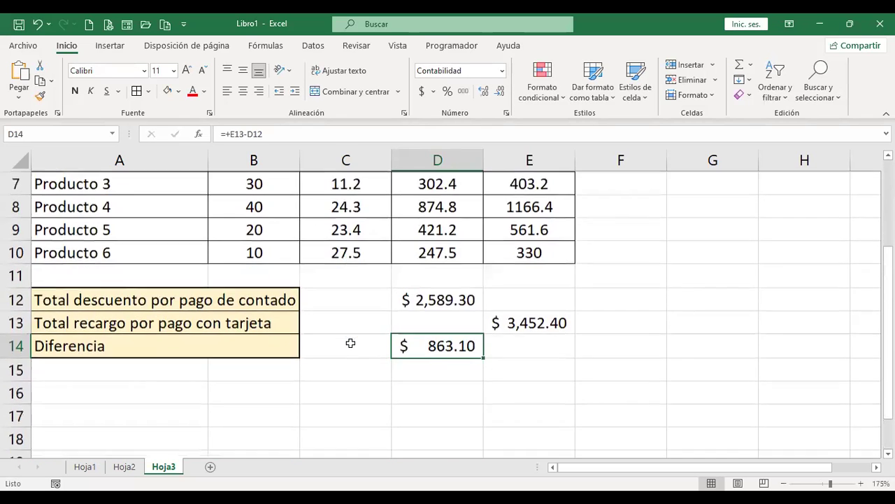
{"action": "scroll", "coordinate": [412, 378], "scroll_direction": "up", "scroll_amount": 2}
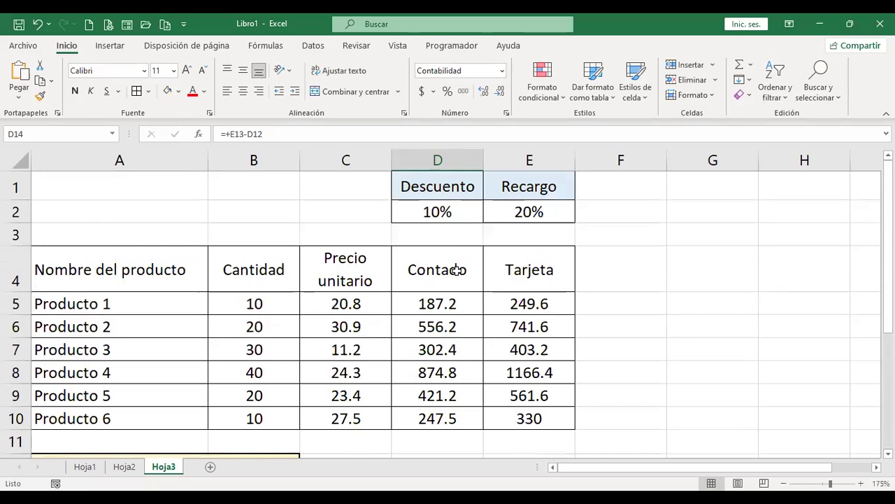
- Put thick outside borders around the totals in D12, E13 and D14
{"action": "left_click", "coordinate": [456, 268]}
{"action": "left_click", "coordinate": [646, 263]}
{"action": "scroll", "coordinate": [416, 350], "scroll_direction": "down", "scroll_amount": 1}
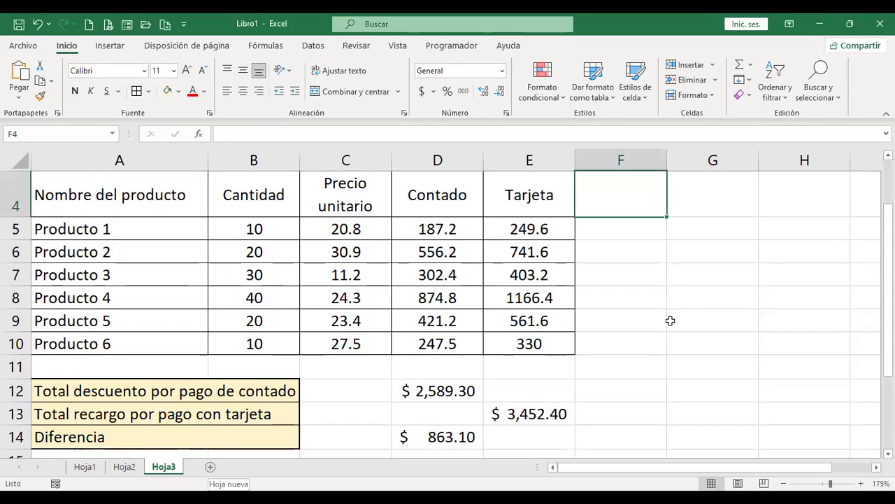
{"action": "scroll", "coordinate": [662, 322], "scroll_direction": "down", "scroll_amount": 1}
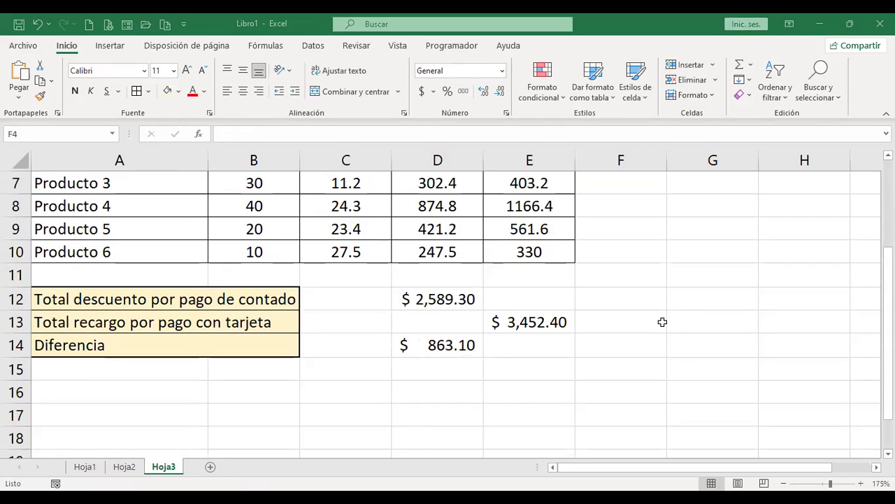
{"action": "left_click", "coordinate": [433, 301]}
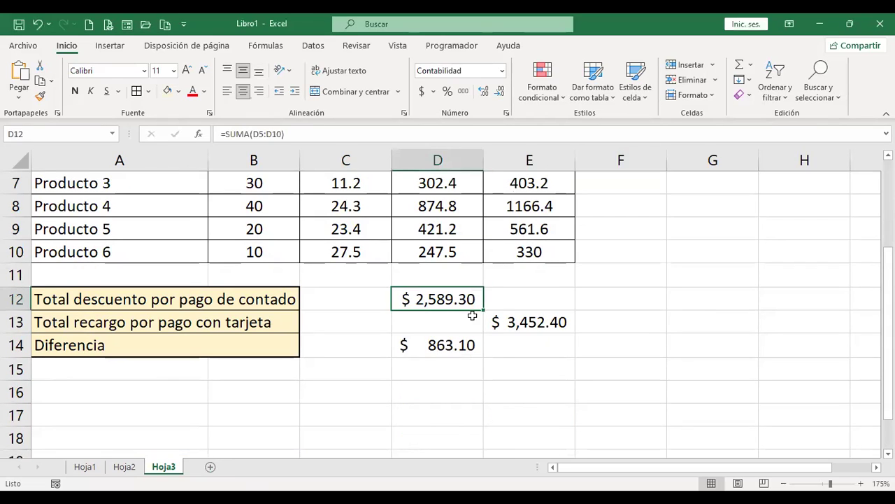
{"action": "left_click", "coordinate": [551, 320], "text": "ctrl"}
{"action": "left_click", "coordinate": [416, 352], "text": "ctrl"}
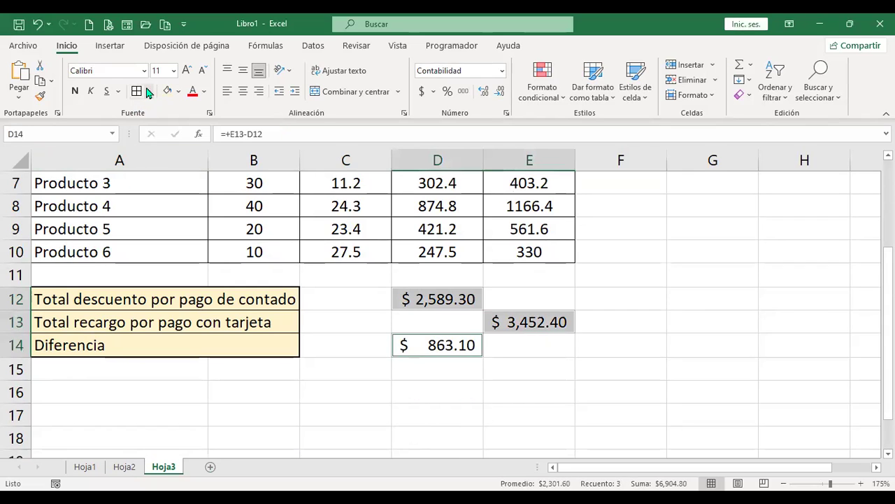
{"action": "left_click", "coordinate": [149, 93]}
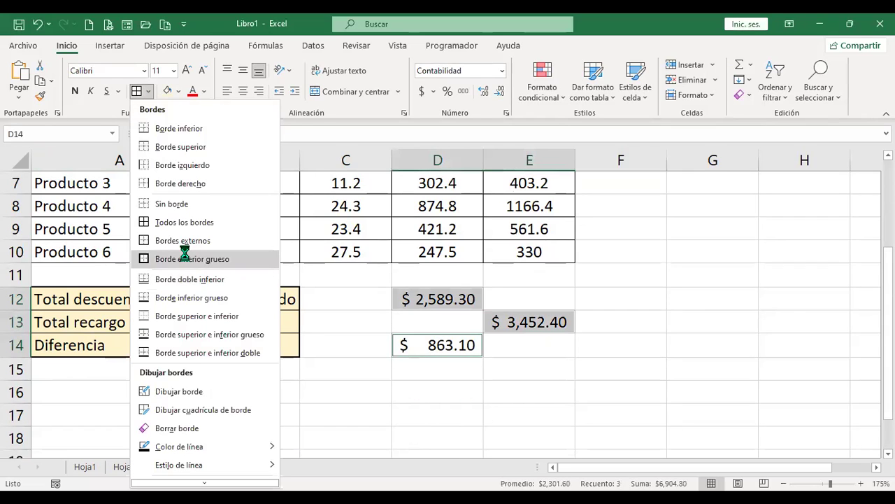
{"action": "left_click", "coordinate": [184, 258]}
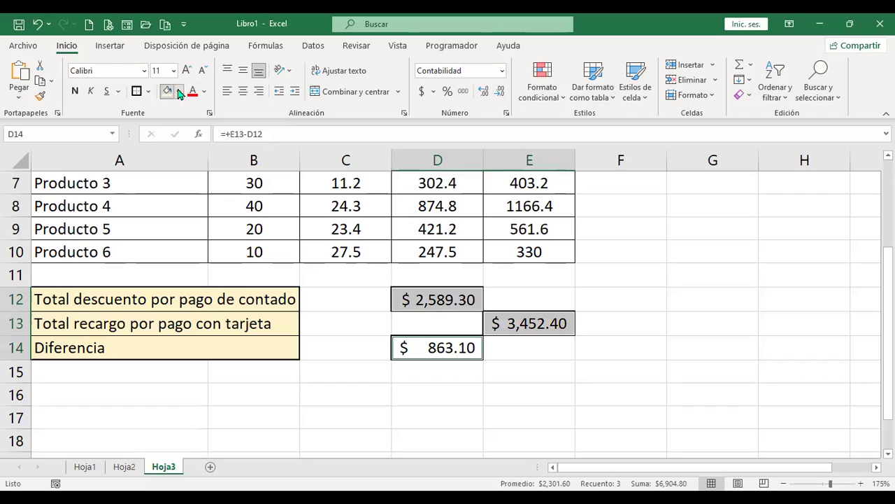
- Give the three totals a light grey fill
{"action": "left_click", "coordinate": [179, 91]}
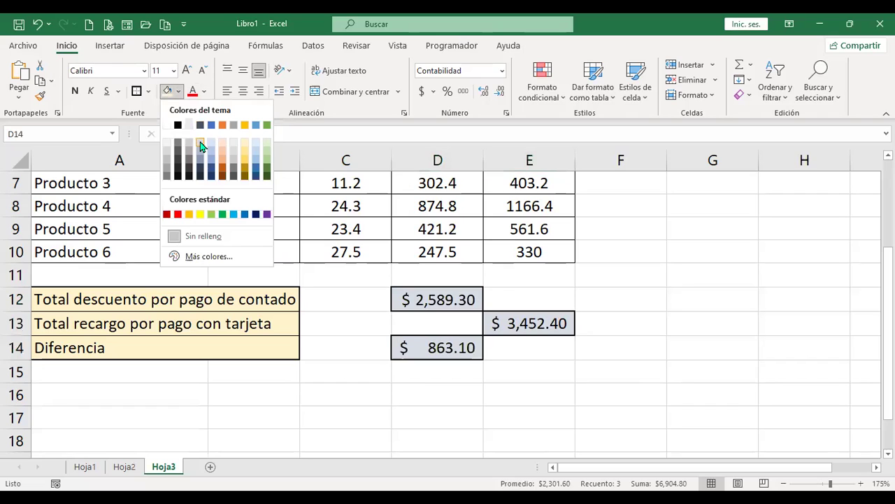
{"action": "left_click", "coordinate": [200, 145]}
{"action": "left_click", "coordinate": [613, 320]}
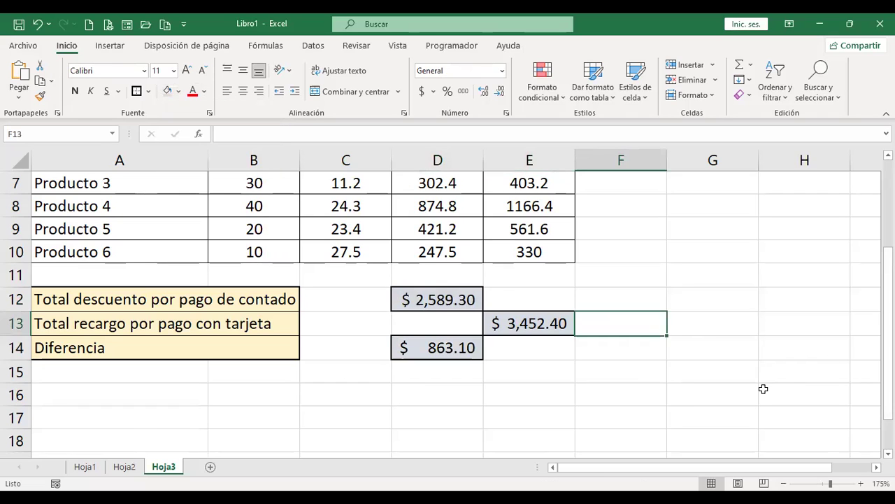
{"action": "scroll", "coordinate": [191, 440], "scroll_direction": "up", "scroll_amount": 1}
{"action": "scroll", "coordinate": [192, 440], "scroll_direction": "up", "scroll_amount": 1}
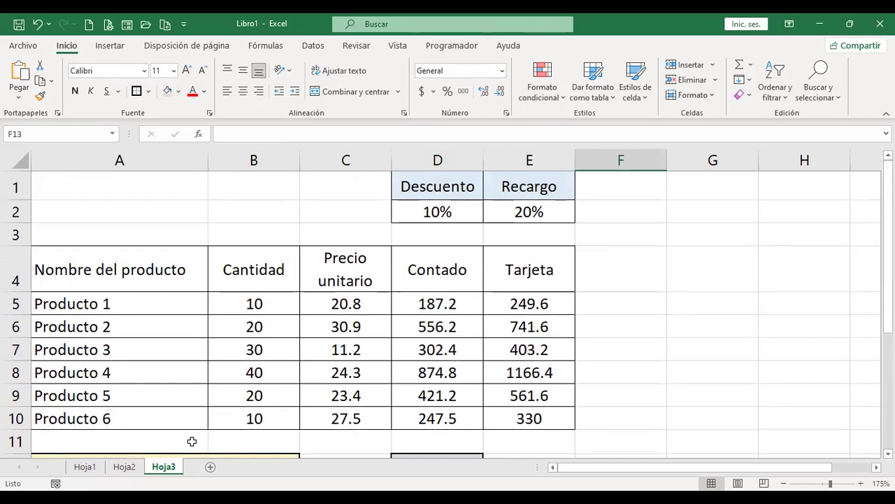
- Add a new blank sheet, Hoja4
{"action": "left_click", "coordinate": [211, 468]}
{"action": "scroll", "coordinate": [216, 394], "scroll_direction": "up", "scroll_amount": 2}
{"action": "scroll", "coordinate": [215, 394], "scroll_direction": "up", "scroll_amount": 1}
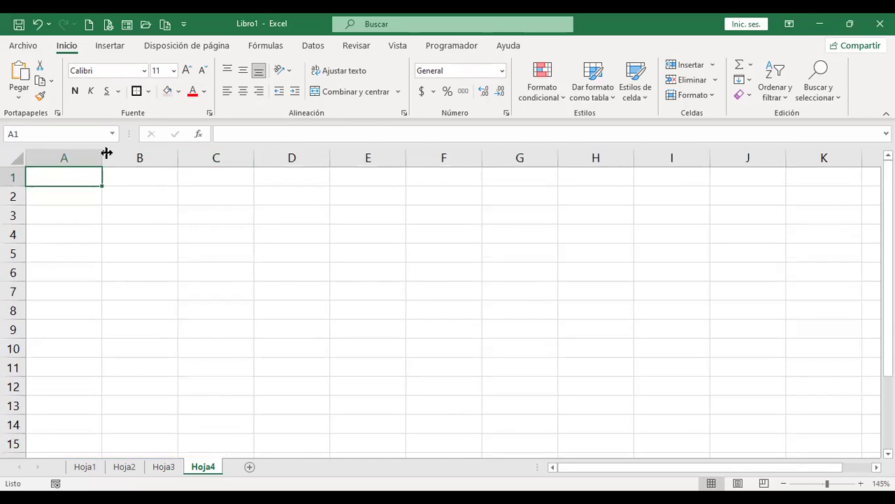
- Set the font size of every cell on Hoja4 to 14 points
{"action": "left_click", "coordinate": [187, 70]}
{"action": "left_click", "coordinate": [187, 70]}
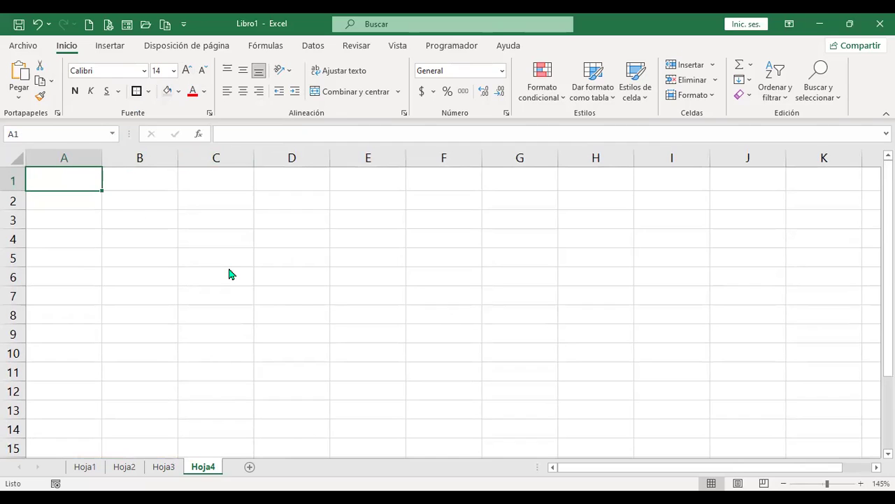
{"action": "key", "text": "ctrl+a"}
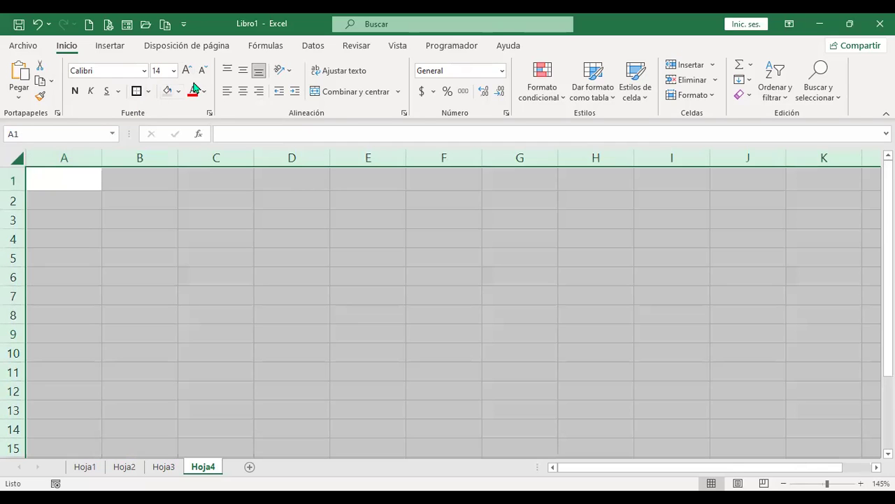
{"action": "left_click", "coordinate": [186, 71]}
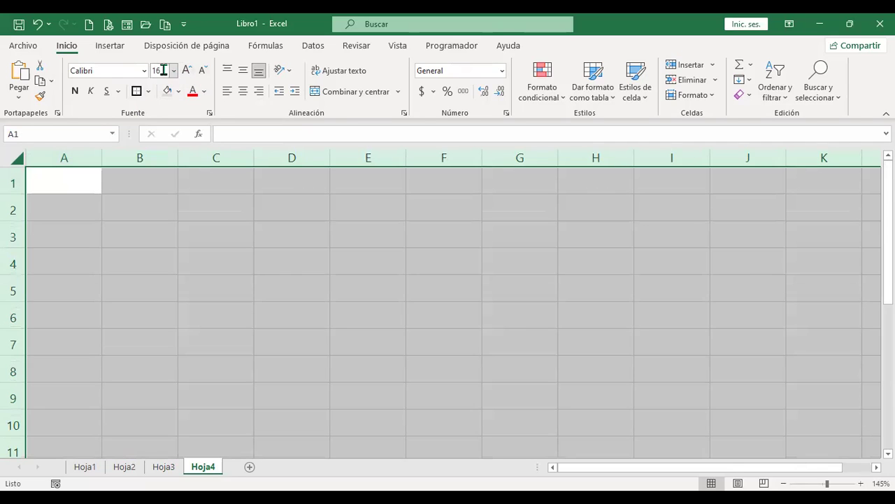
{"action": "left_click", "coordinate": [200, 73]}
{"action": "left_click", "coordinate": [173, 234]}
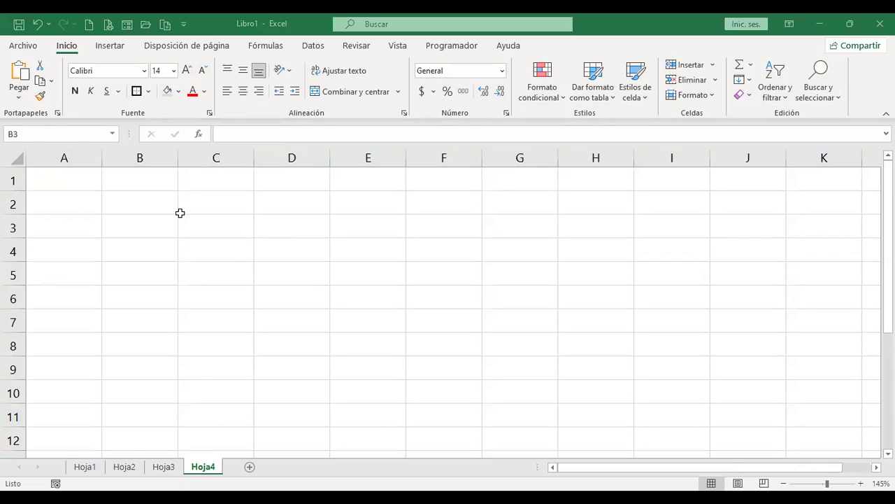
- Enter the headers 'N° de equipo' in B3 and 'N° de pasajeros' in C3
{"action": "type", "text": "N"}
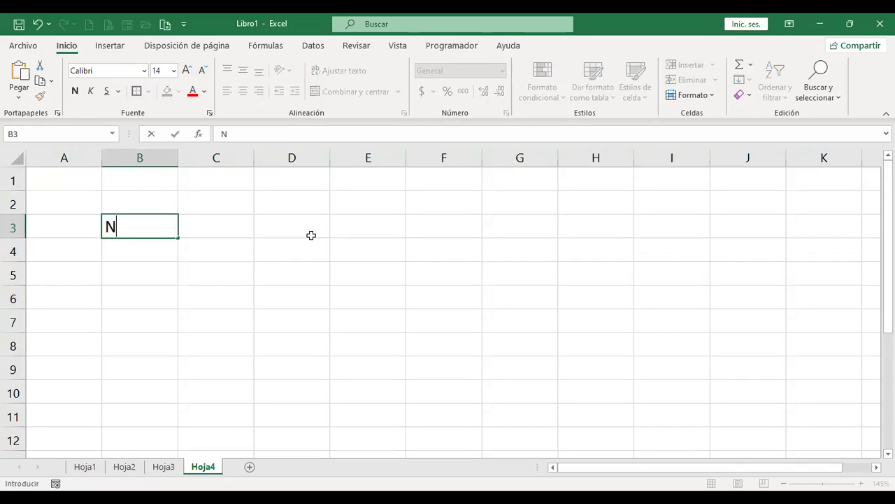
{"action": "key", "text": "Escape"}
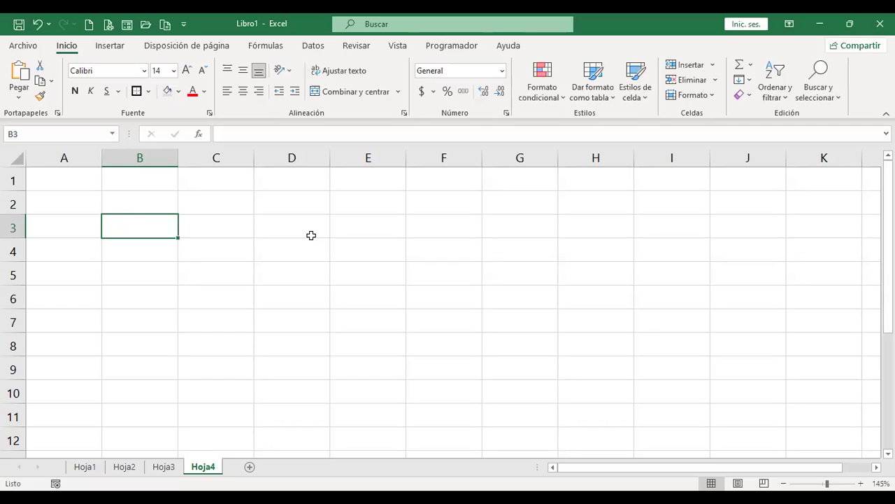
{"action": "type", "text": "N° de equipo"}
{"action": "key", "text": "Return"}
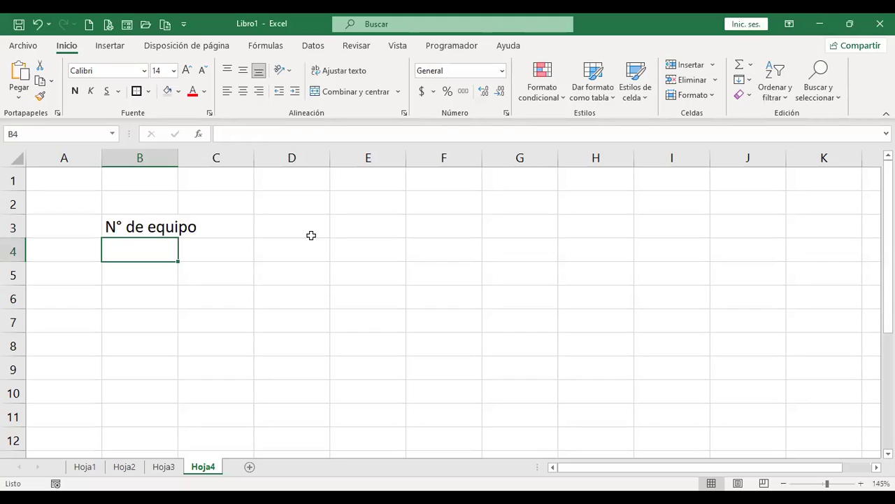
{"action": "key", "text": "Up"}
{"action": "key", "text": "Right"}
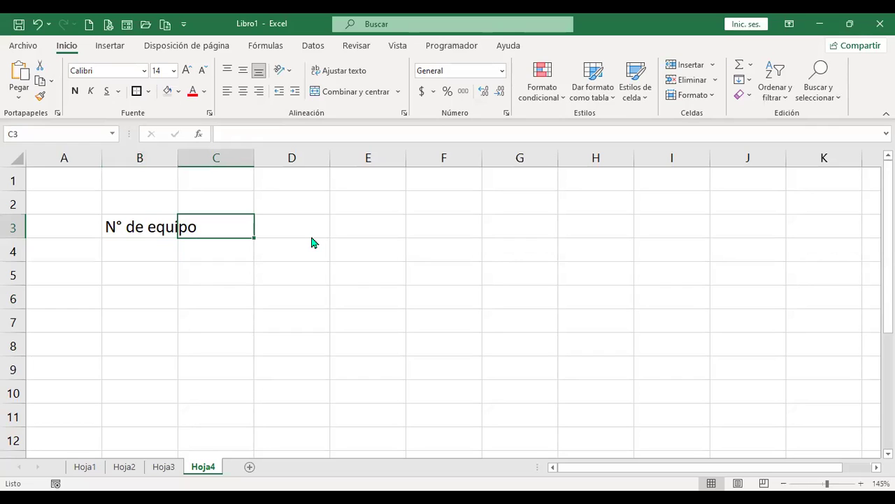
{"action": "type", "text": "N° de "}
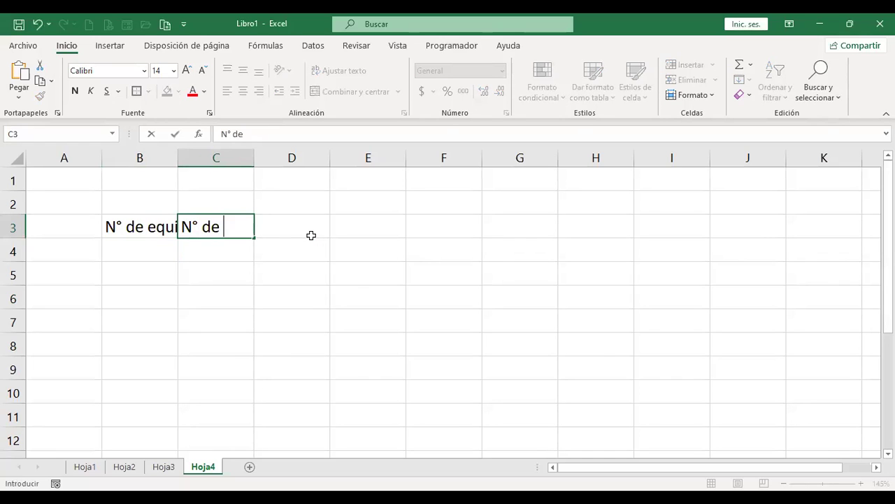
{"action": "type", "text": "pasajer"}
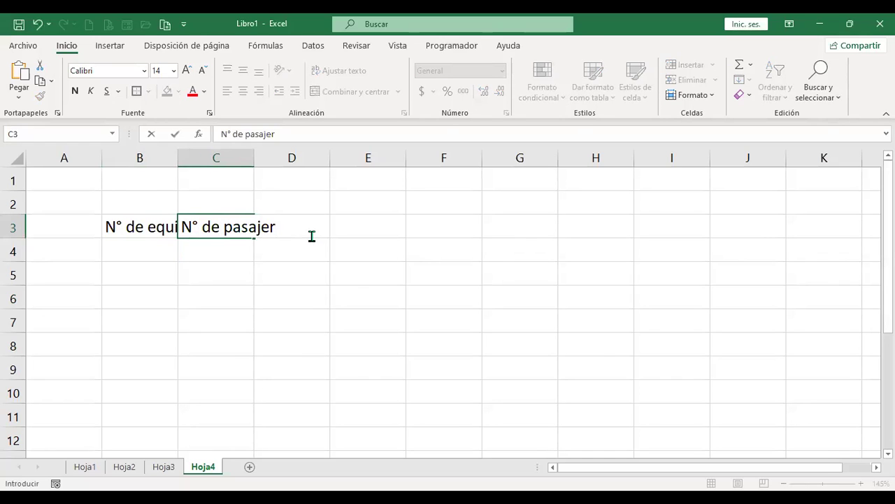
{"action": "type", "text": "os"}
{"action": "key", "text": "Return"}
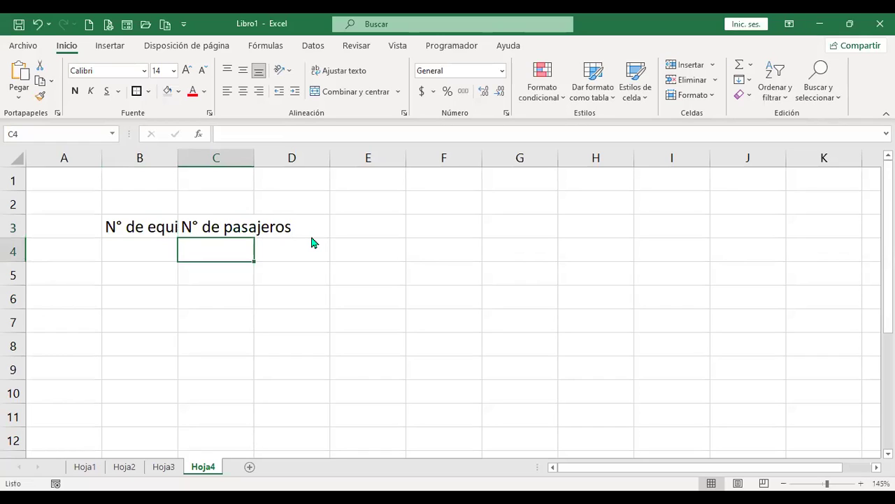
- Centre the N° de equipo heading, undoing an accidental merge of B3:C3
{"action": "key", "text": "alt"}
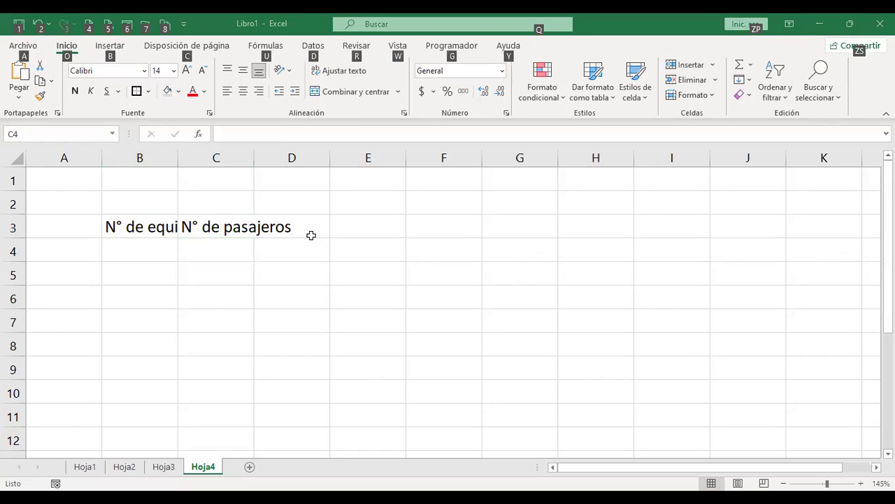
{"action": "key", "text": "Escape"}
{"action": "key", "text": "Up"}
{"action": "key", "text": "Left"}
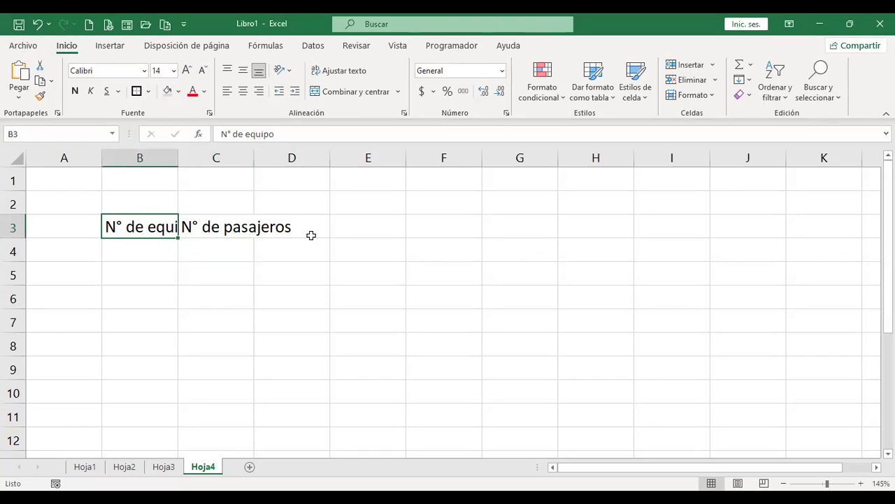
{"action": "left_click", "coordinate": [358, 91]}
{"action": "left_click", "coordinate": [230, 226], "text": "shift"}
{"action": "left_click", "coordinate": [358, 92]}
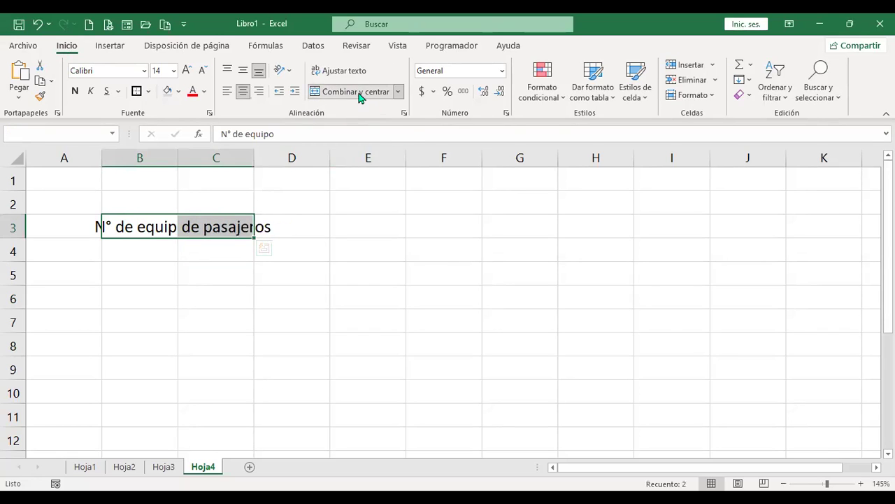
{"action": "left_click", "coordinate": [423, 300]}
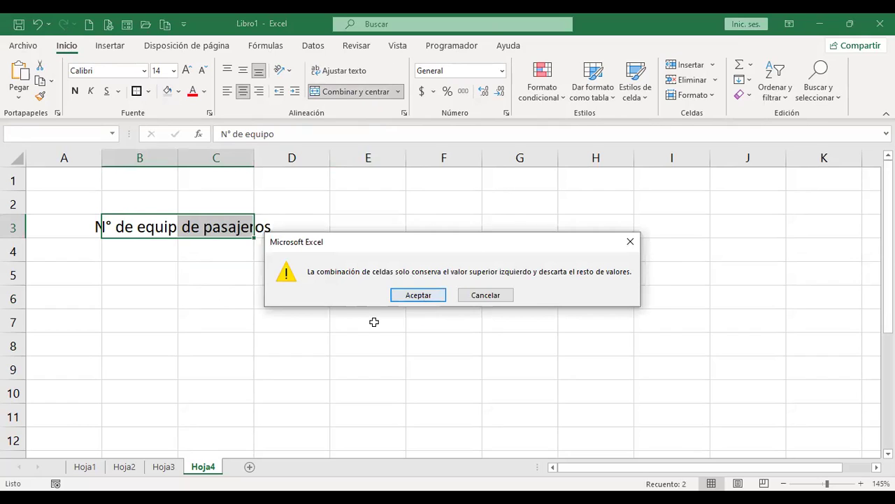
{"action": "left_click", "coordinate": [373, 322]}
{"action": "key", "text": "ctrl+z"}
- Wrap both headers onto two lines and resize row 3 to fit
{"action": "left_click", "coordinate": [144, 228]}
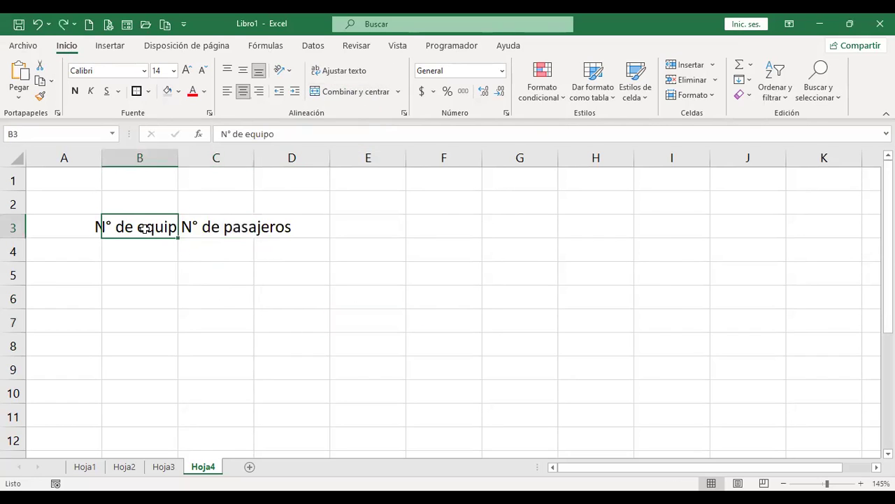
{"action": "left_click", "coordinate": [346, 91]}
{"action": "left_click", "coordinate": [353, 71]}
{"action": "left_click", "coordinate": [211, 246]}
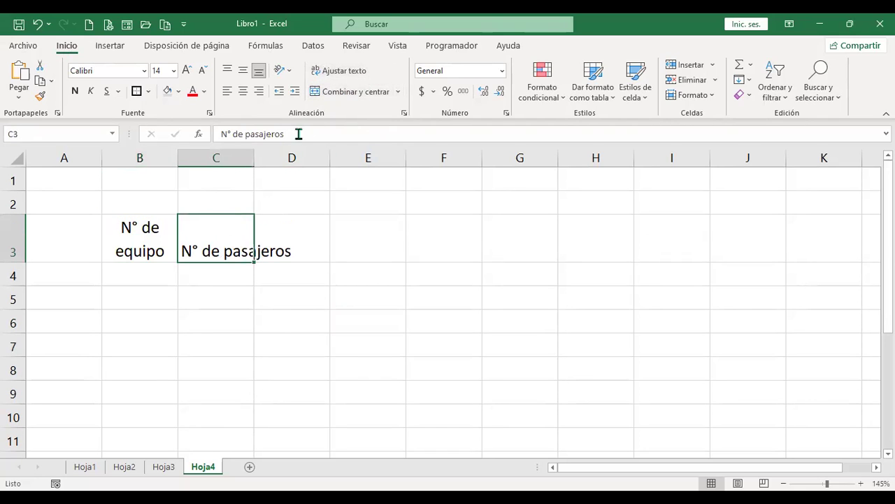
{"action": "left_click", "coordinate": [343, 73]}
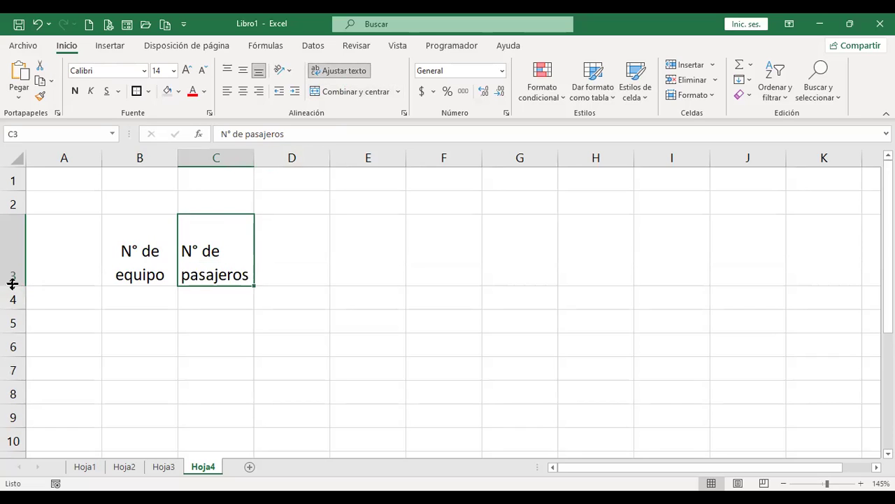
{"action": "left_click_drag", "start_coordinate": [13, 283], "coordinate": [13, 256]}
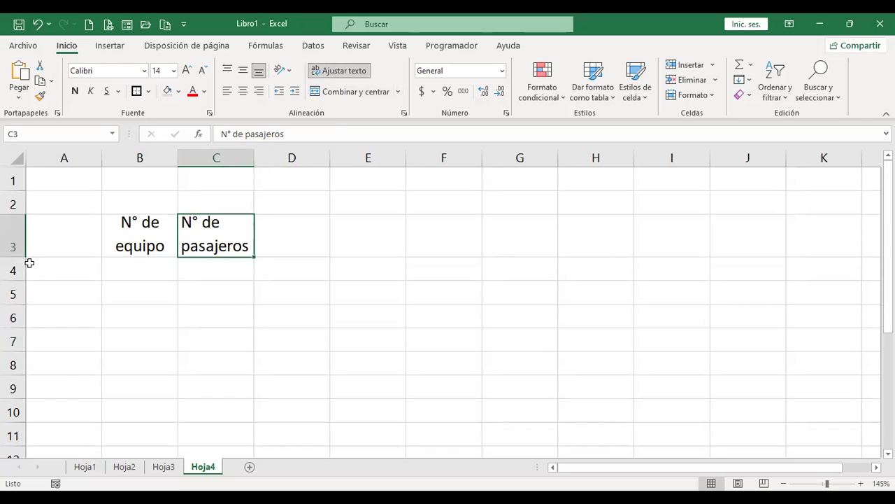
{"action": "left_click", "coordinate": [292, 230]}
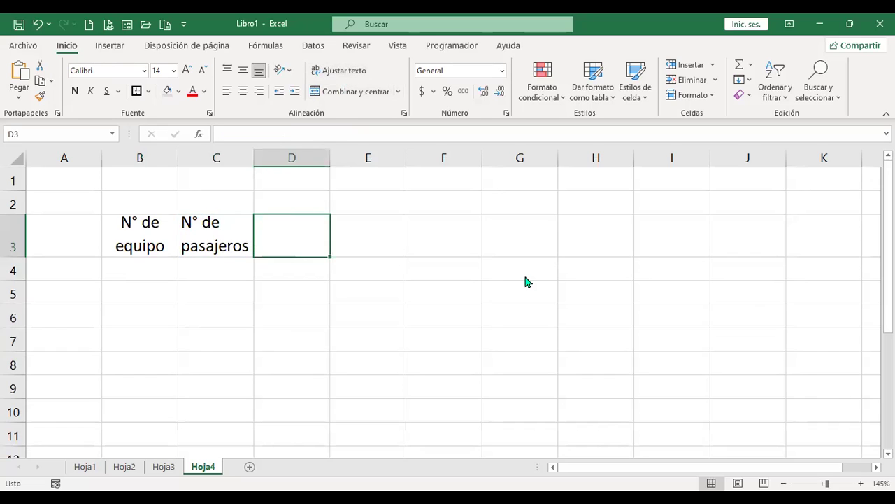
- Enter 'Precio del pasaje' in D3 and fares 0.35, 0.3, 0.4, 0.45 in D4:G4
{"action": "type", "text": "Precio del pasaje"}
{"action": "key", "text": "Return"}
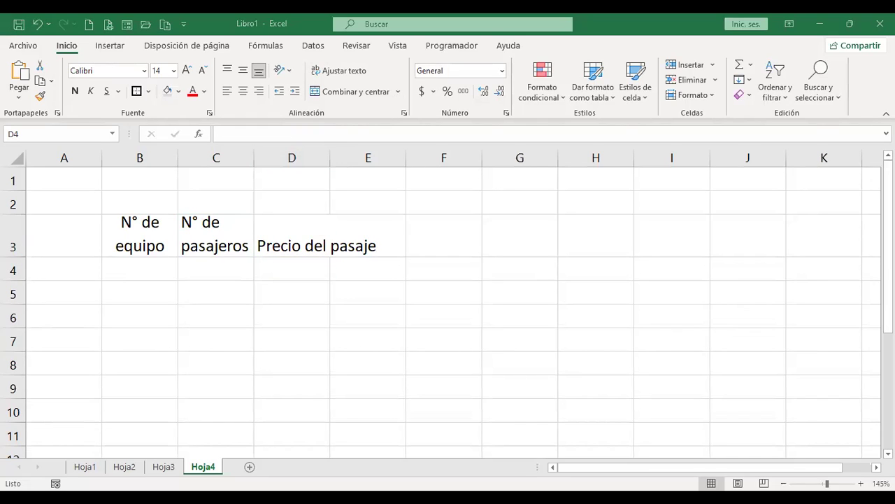
{"action": "type", "text": "0.35"}
{"action": "key", "text": "Return"}
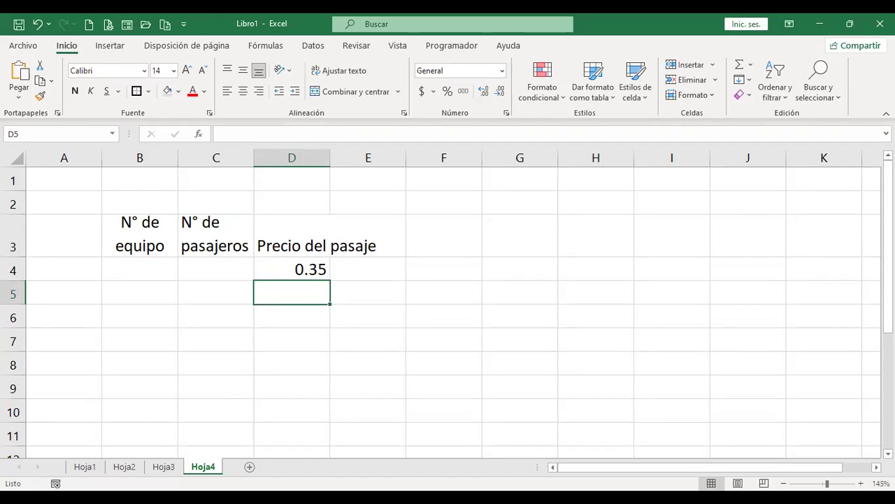
{"action": "left_click", "coordinate": [368, 268]}
{"action": "type", "text": ".3"}
{"action": "key", "text": "Return"}
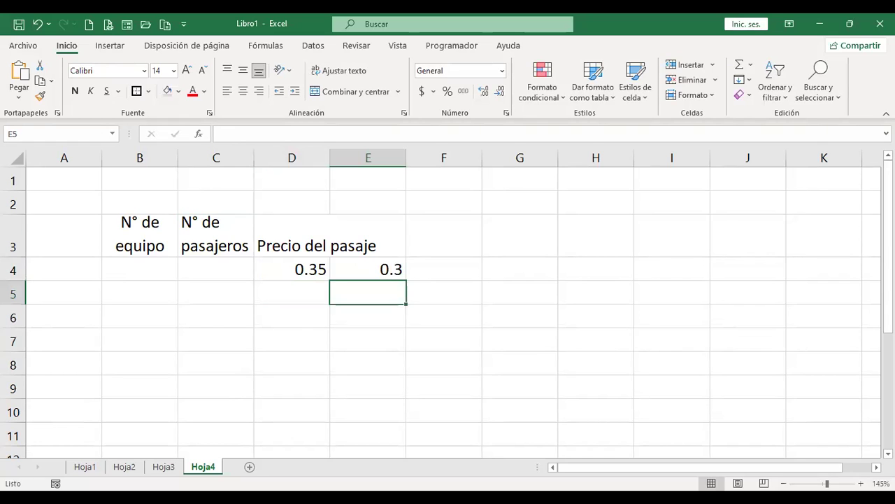
{"action": "left_click", "coordinate": [443, 268]}
{"action": "type", "text": ".4"}
{"action": "key", "text": "Tab"}
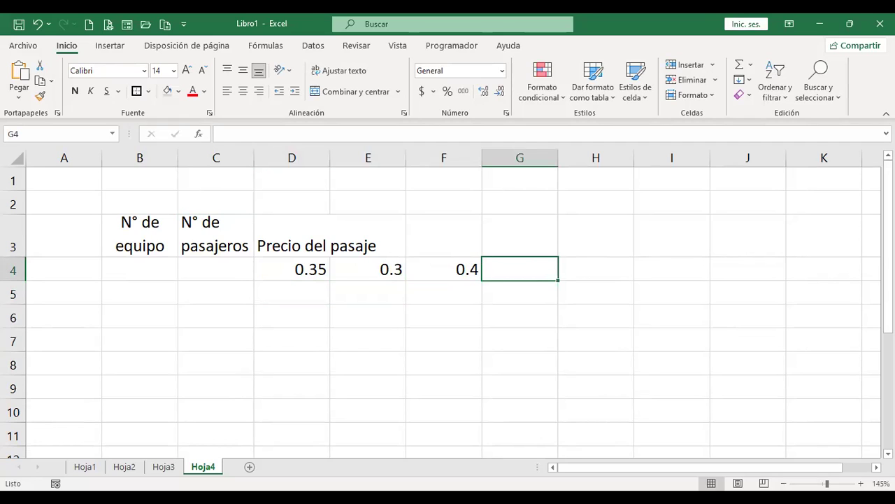
{"action": "type", "text": ".45"}
{"action": "key", "text": "ctrl+Return"}
- Centre the fares and merge, centre and middle-align Precio del pasaje across D3:G3
{"action": "left_click_drag", "start_coordinate": [520, 269], "coordinate": [291, 269]}
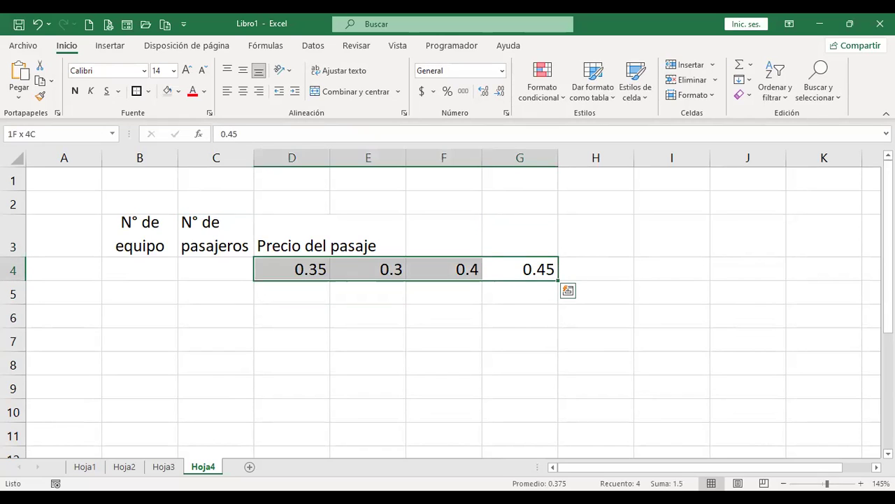
{"action": "left_click", "coordinate": [240, 90]}
{"action": "left_click", "coordinate": [290, 239]}
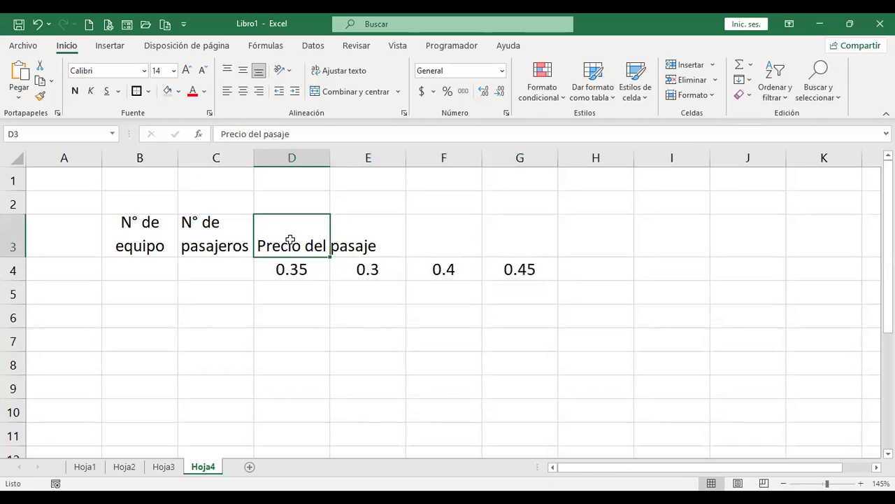
{"action": "left_click_drag", "start_coordinate": [291, 270], "coordinate": [508, 270]}
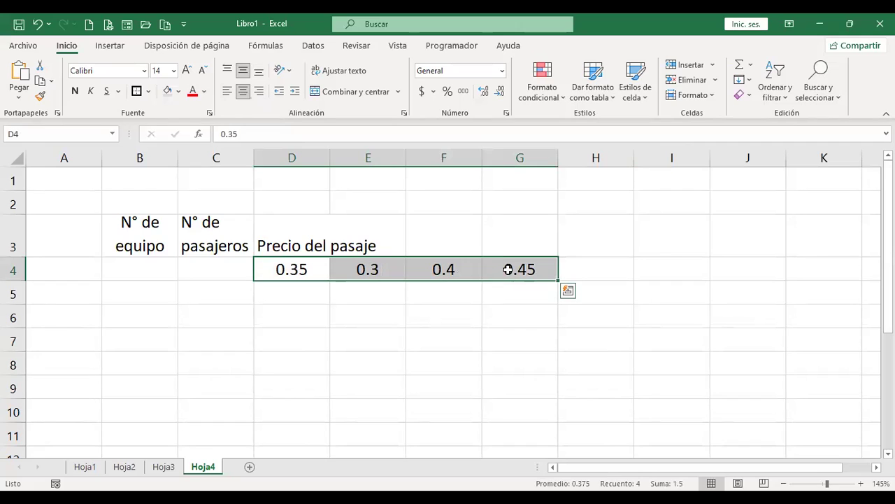
{"action": "left_click", "coordinate": [287, 238]}
{"action": "left_click_drag", "start_coordinate": [287, 237], "coordinate": [506, 237]}
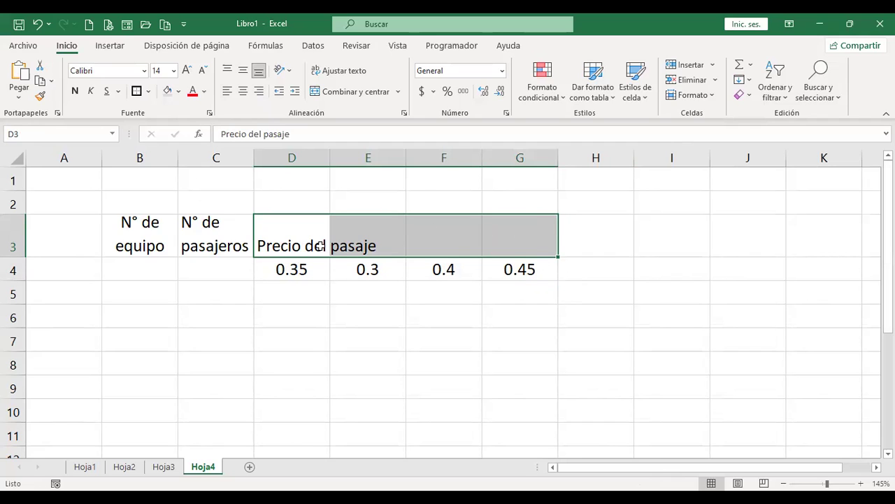
{"action": "left_click", "coordinate": [354, 91]}
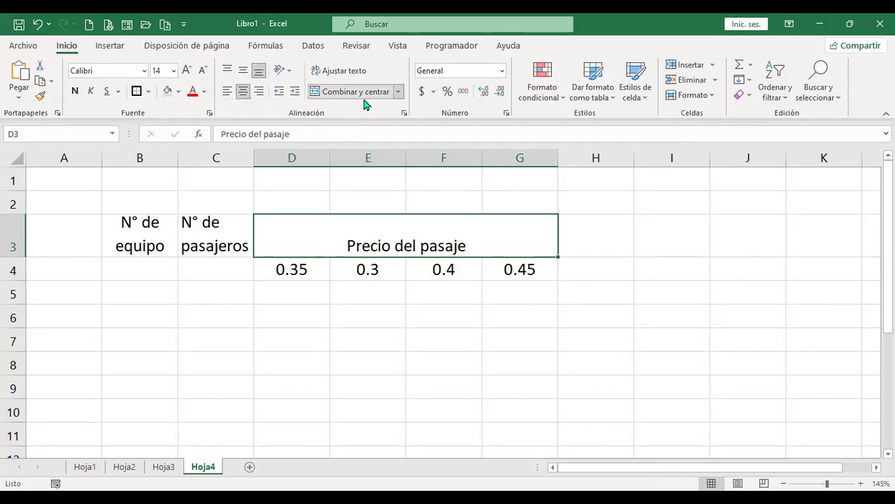
{"action": "left_click", "coordinate": [239, 72]}
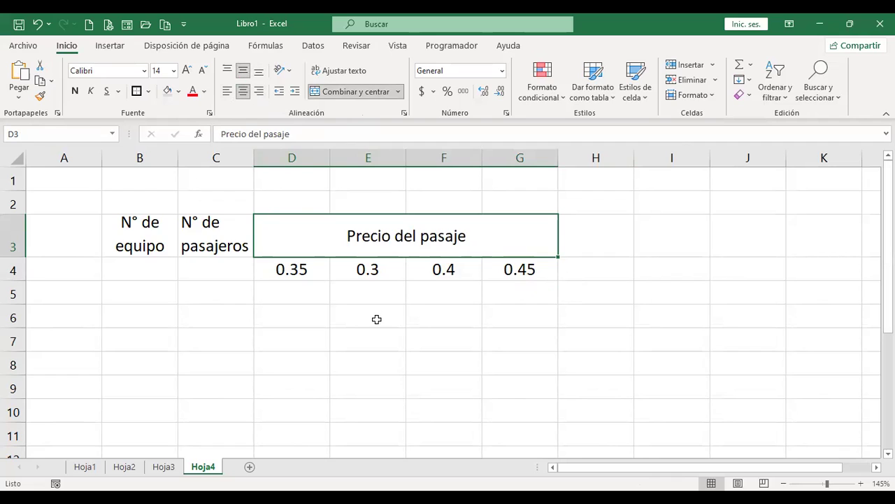
- Merge C3:C4 around N° de pasajeros and middle-align it
{"action": "left_click", "coordinate": [212, 276]}
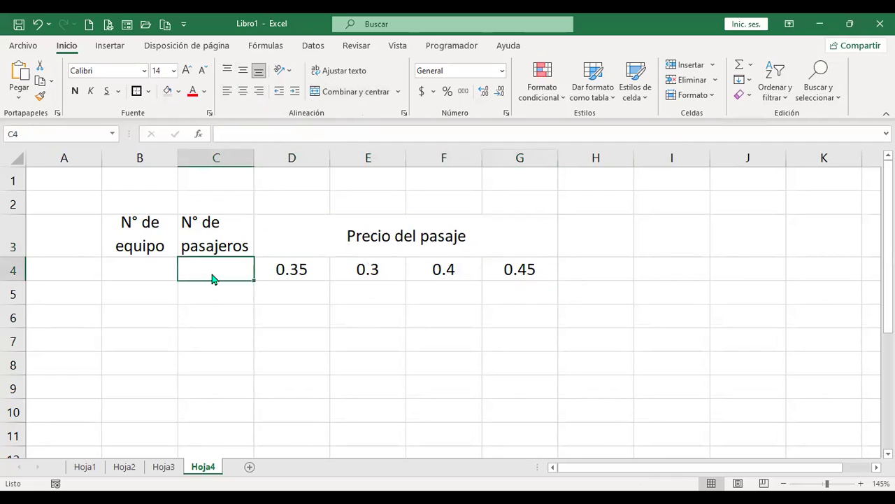
{"action": "left_click_drag", "start_coordinate": [232, 234], "coordinate": [229, 271]}
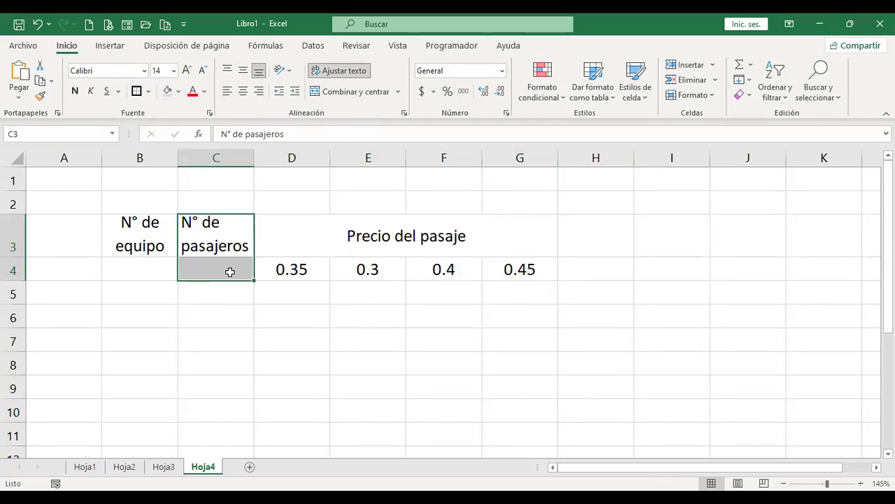
{"action": "left_click", "coordinate": [229, 271]}
{"action": "left_click", "coordinate": [160, 273]}
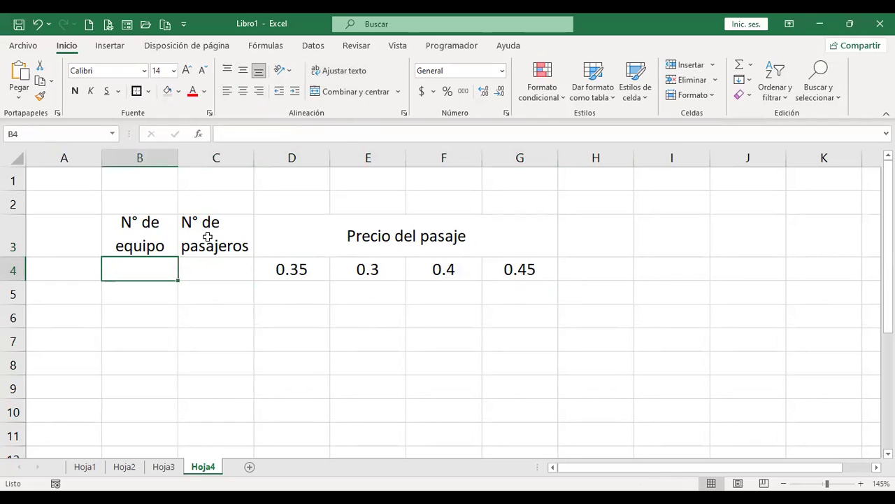
{"action": "left_click_drag", "start_coordinate": [208, 237], "coordinate": [214, 263]}
{"action": "left_click", "coordinate": [341, 93]}
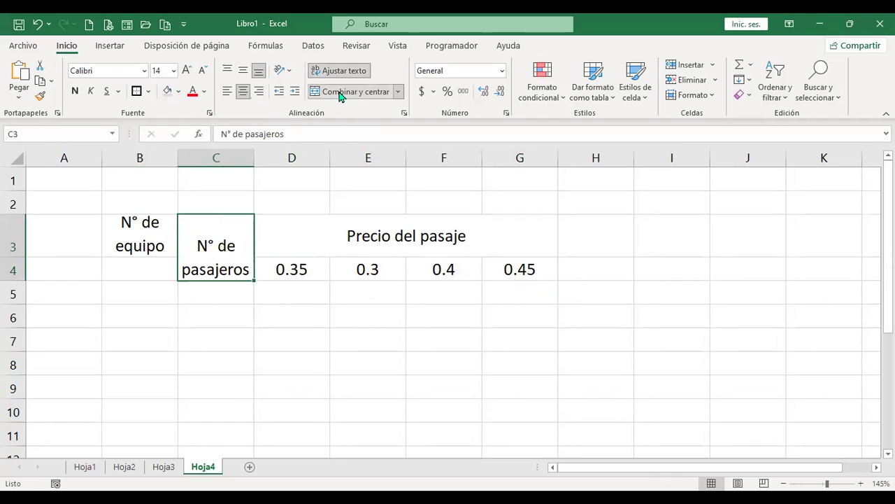
{"action": "left_click", "coordinate": [243, 70]}
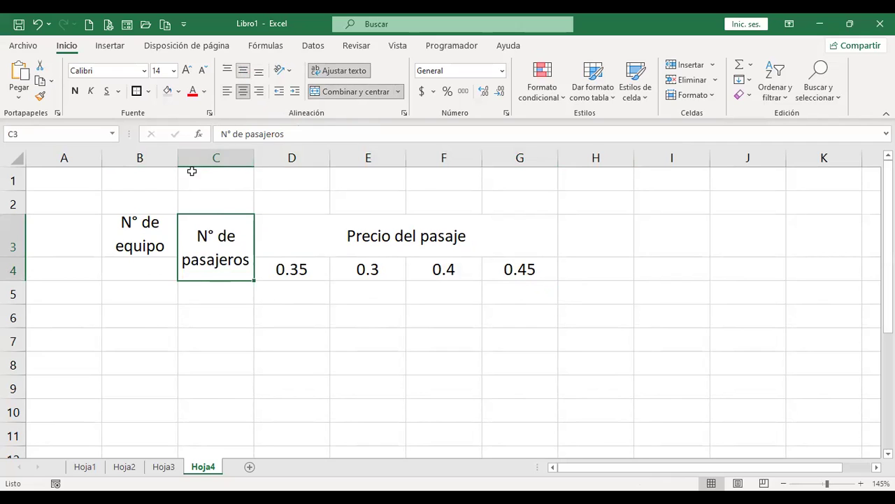
{"action": "left_click_drag", "start_coordinate": [149, 224], "coordinate": [147, 263]}
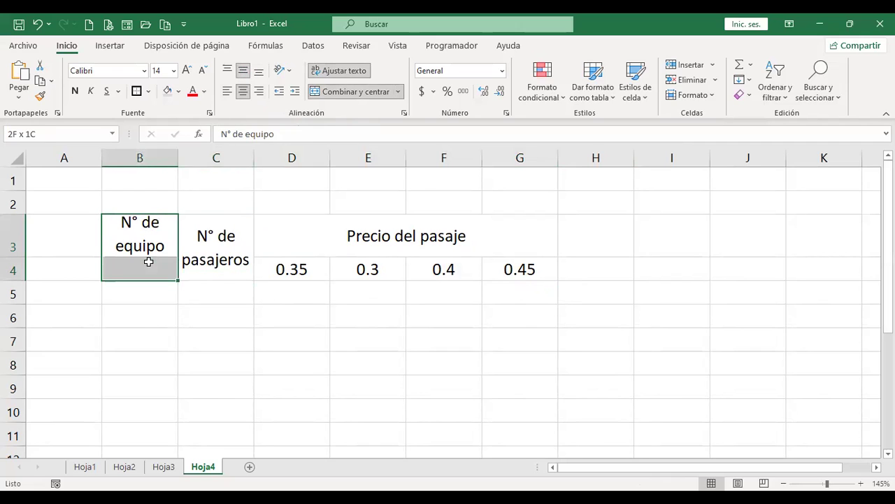
- Merge B3:B4 around N° de equipo and middle-align it
{"action": "left_click", "coordinate": [245, 70]}
{"action": "left_click", "coordinate": [349, 91]}
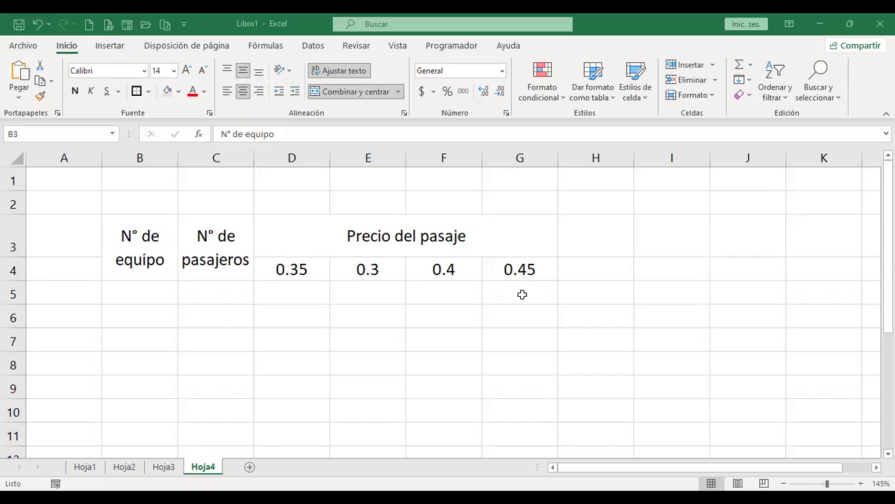
{"action": "key", "text": "Return"}
- Enter equipment numbers 240, 250, 300, 325, 22 and 411 down B5:B10
{"action": "type", "text": "240"}
{"action": "key", "text": "Return"}
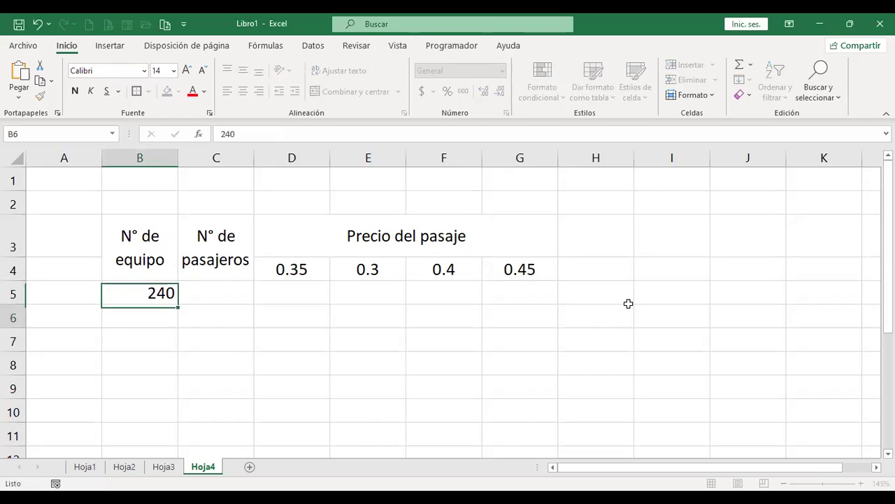
{"action": "type", "text": "250"}
{"action": "key", "text": "Return"}
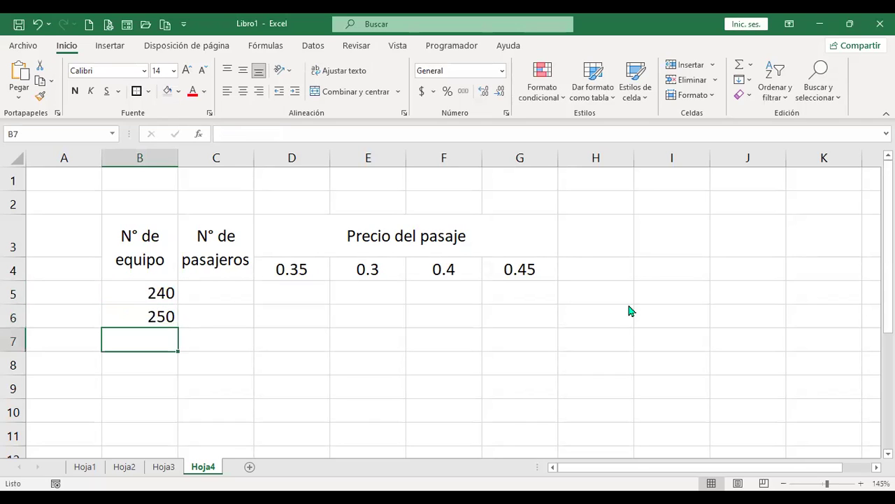
{"action": "type", "text": "300"}
{"action": "key", "text": "Return"}
{"action": "type", "text": "325"}
{"action": "key", "text": "Return"}
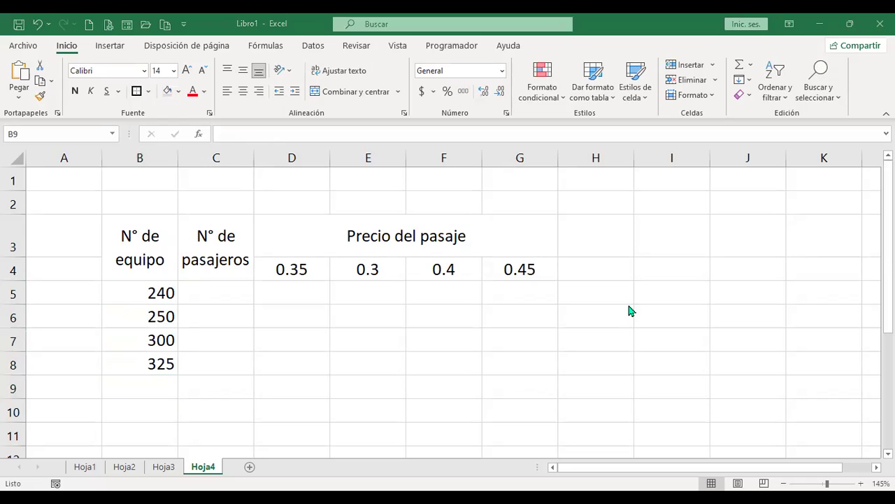
{"action": "type", "text": "22"}
{"action": "key", "text": "Return"}
{"action": "type", "text": "411"}
{"action": "key", "text": "Return"}
{"action": "key", "text": "Up"}
{"action": "key", "text": "Up"}
{"action": "key", "text": "Up"}
{"action": "key", "text": "Up"}
{"action": "key", "text": "Up"}
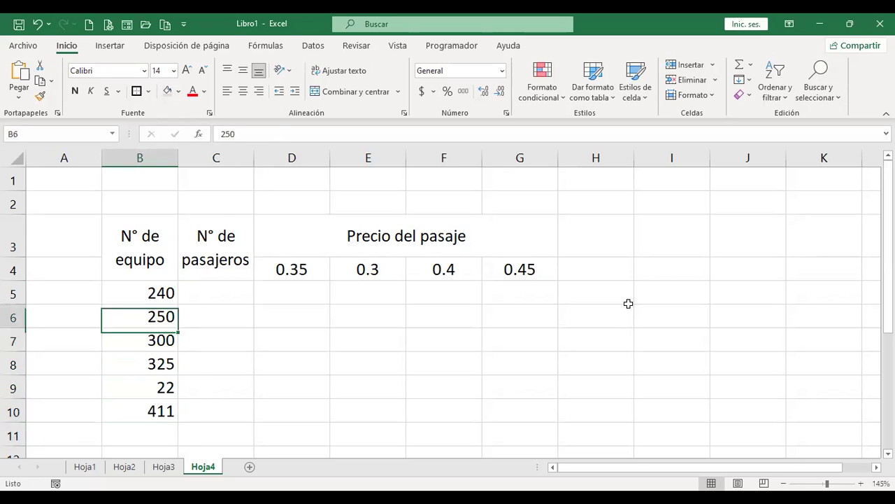
{"action": "key", "text": "Right"}
{"action": "key", "text": "Up"}
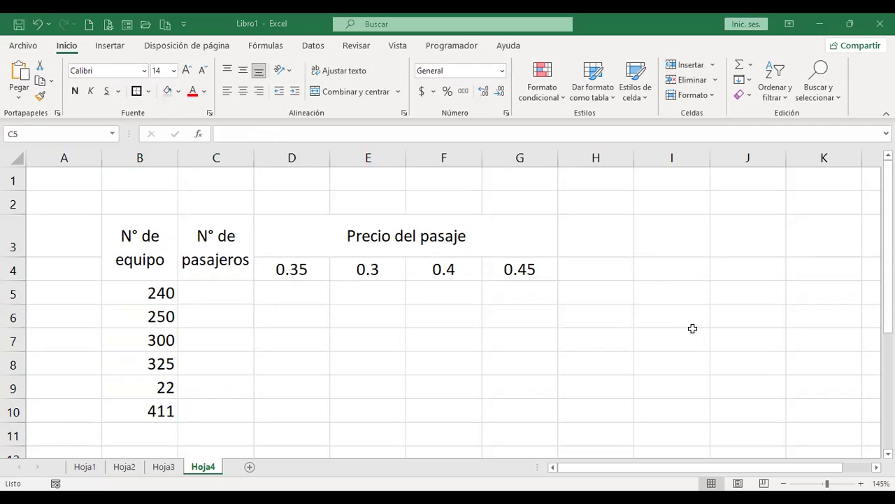
- Enter passenger counts 60, 30, 20, 40, 70 and 90 down C5:C10
{"action": "type", "text": "60"}
{"action": "key", "text": "Return"}
{"action": "type", "text": "30"}
{"action": "key", "text": "Return"}
{"action": "type", "text": "20"}
{"action": "key", "text": "Return"}
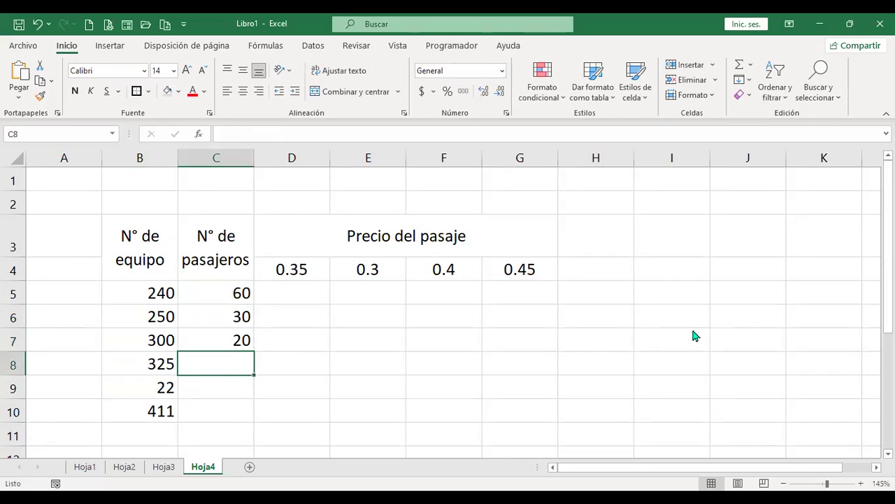
{"action": "type", "text": "40"}
{"action": "key", "text": "Return"}
{"action": "type", "text": "70"}
{"action": "key", "text": "Return"}
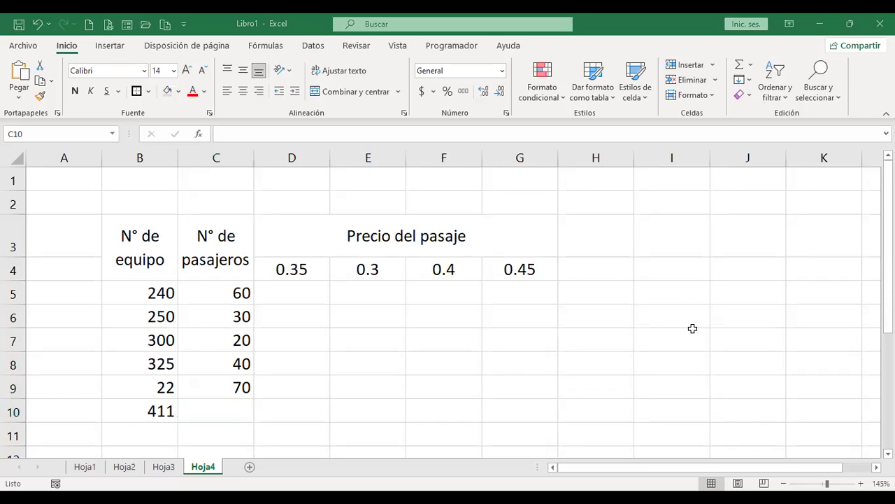
{"action": "type", "text": "90"}
{"action": "key", "text": "Tab"}
- Centre the equipment and passenger numbers in B5:C10
{"action": "key", "text": "Up"}
{"action": "key", "text": "Up"}
{"action": "key", "text": "Up"}
{"action": "key", "text": "Up"}
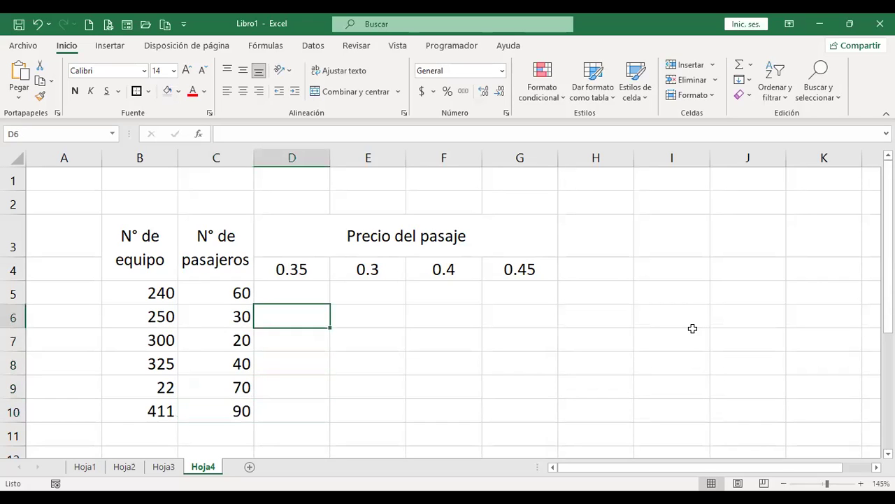
{"action": "key", "text": "Up"}
{"action": "key", "text": "Left"}
{"action": "key", "text": "Left"}
{"action": "key", "text": "shift+Right"}
{"action": "key", "text": "shift+Down"}
{"action": "key", "text": "shift+Down"}
{"action": "key", "text": "shift+Down"}
{"action": "key", "text": "shift+Down"}
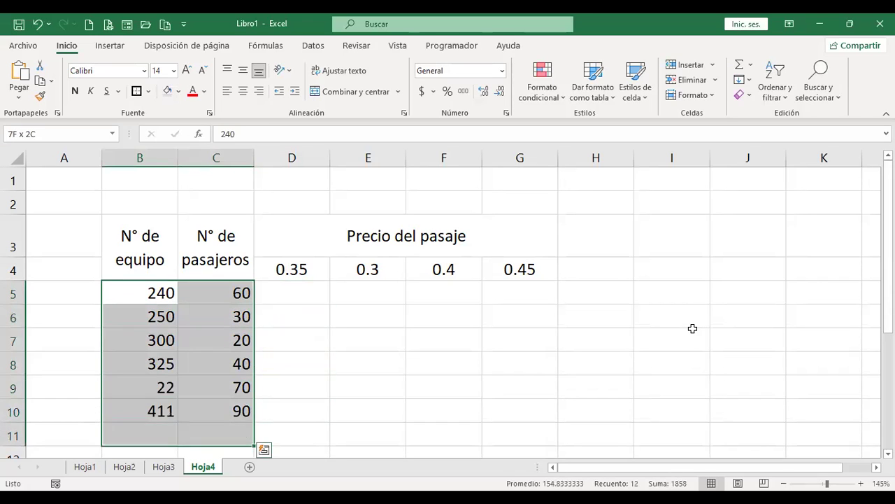
{"action": "left_click", "coordinate": [242, 91]}
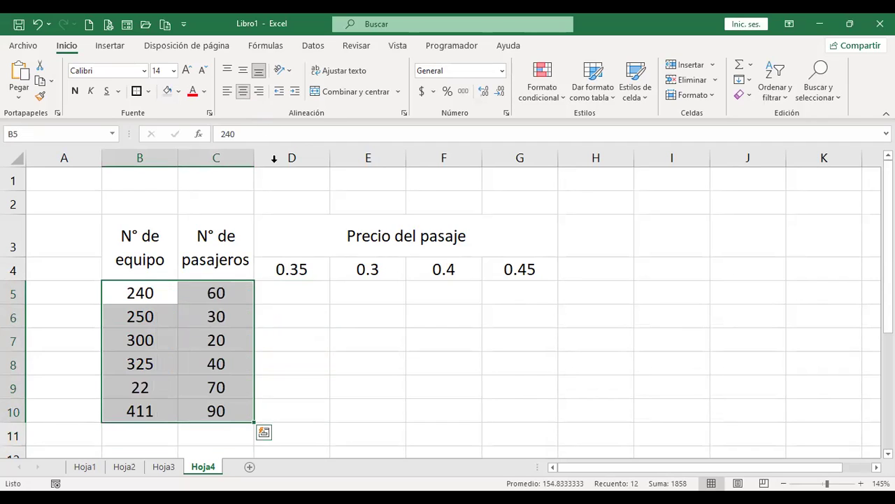
{"action": "left_click", "coordinate": [320, 292]}
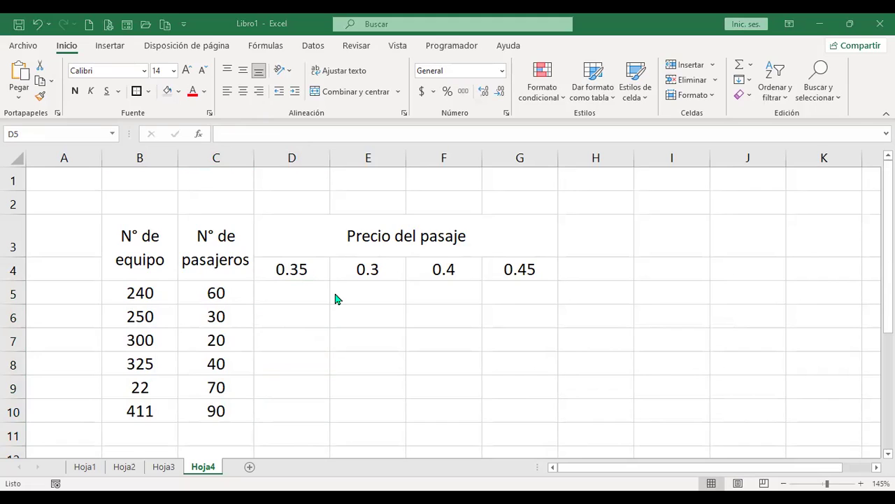
- Start a product formula in D5 multiplying the passenger count in C5 by the fare in D4
{"action": "left_click", "coordinate": [217, 293]}
{"action": "left_click", "coordinate": [302, 266]}
{"action": "left_click", "coordinate": [299, 289]}
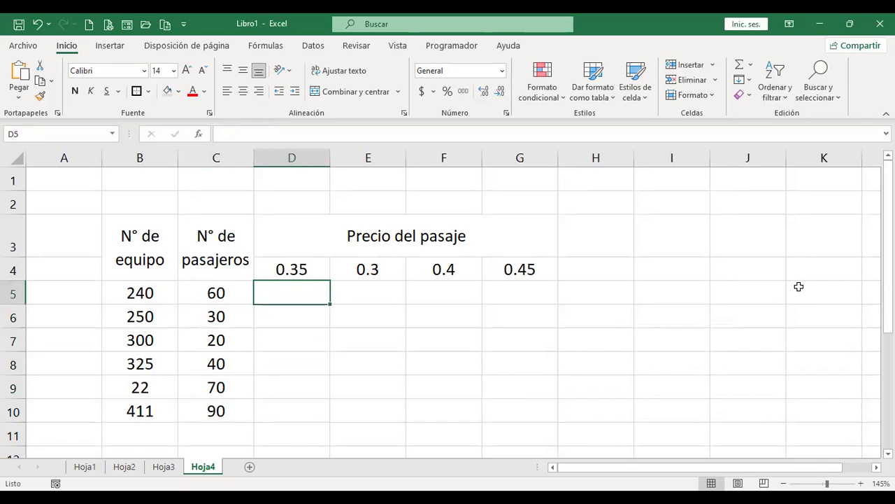
{"action": "type", "text": "+"}
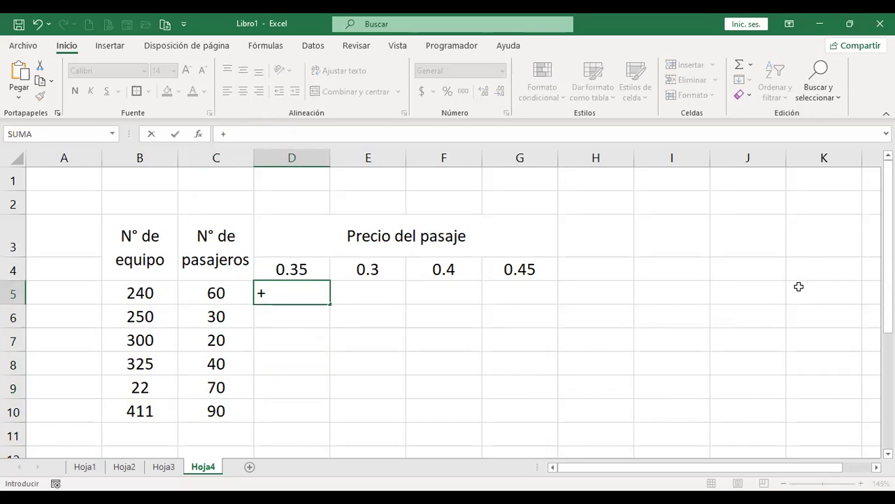
{"action": "key", "text": "Left"}
{"action": "type", "text": "*"}
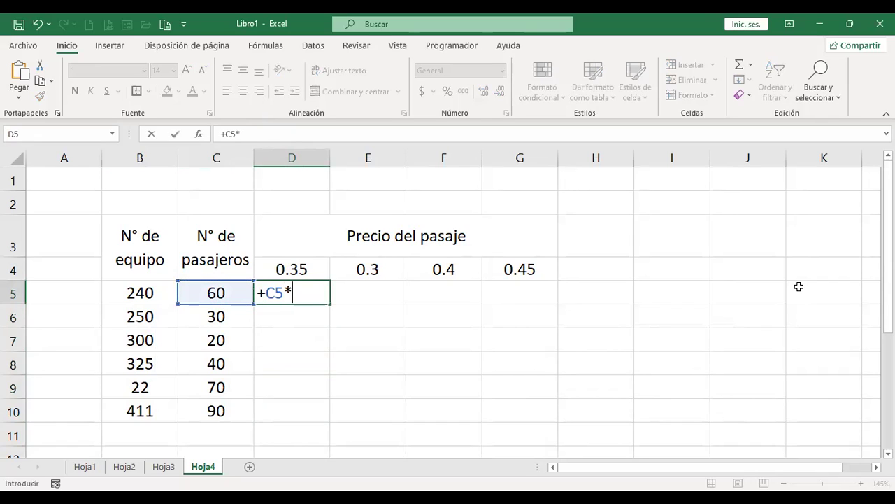
{"action": "key", "text": "Up"}
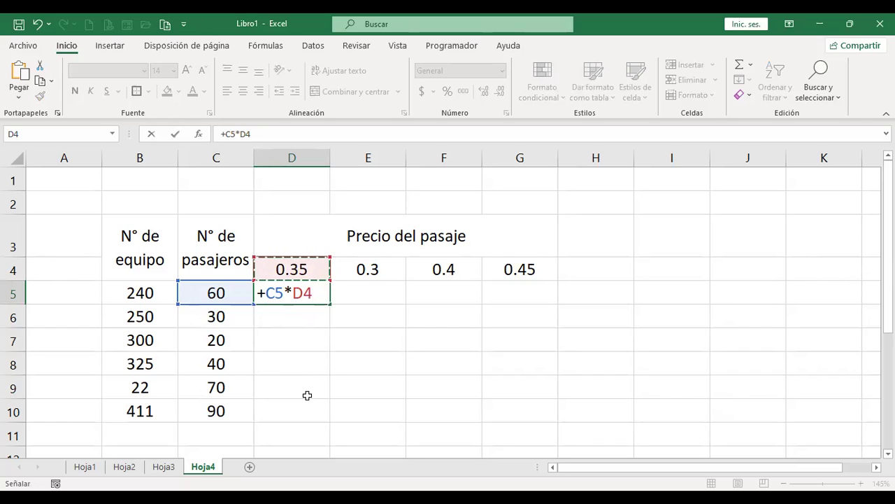
- Rebuild D5's formula as the mixed reference =+$C5*D$4 and commit it, showing 21
{"action": "key", "text": "BackSpace"}
{"action": "key", "text": "BackSpace"}
{"action": "key", "text": "BackSpace"}
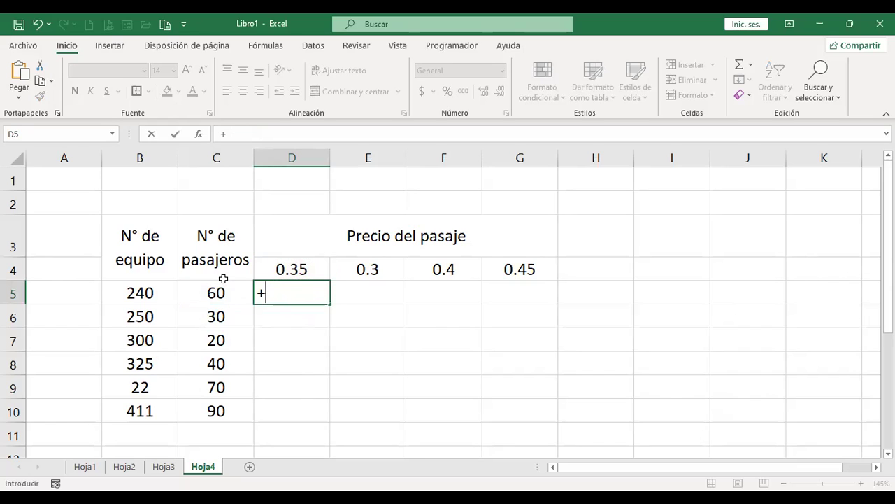
{"action": "left_click", "coordinate": [222, 292]}
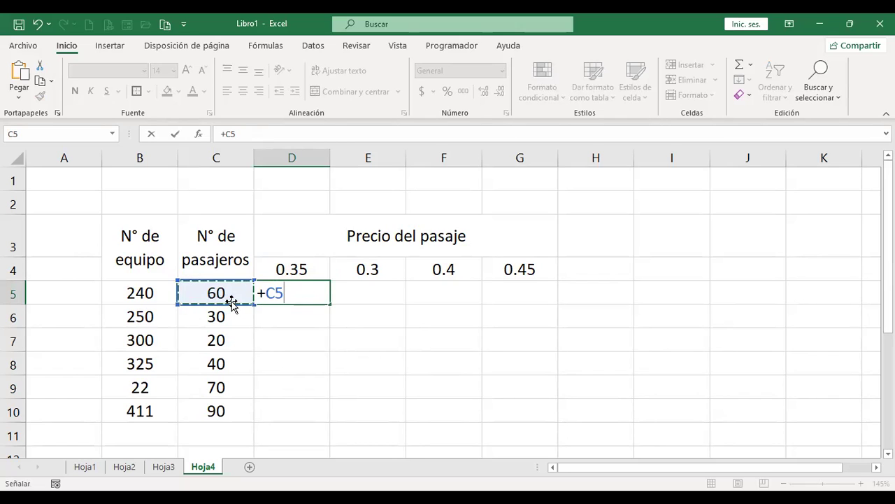
{"action": "left_click", "coordinate": [266, 294]}
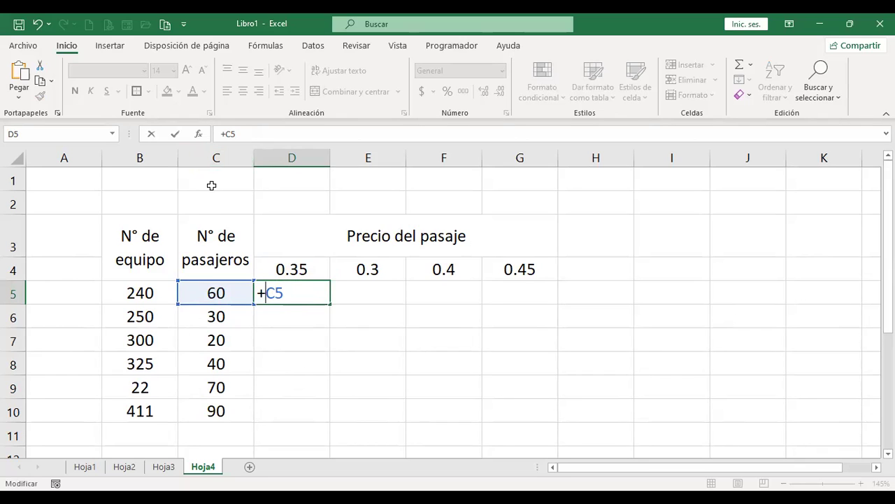
{"action": "type", "text": "$C5"}
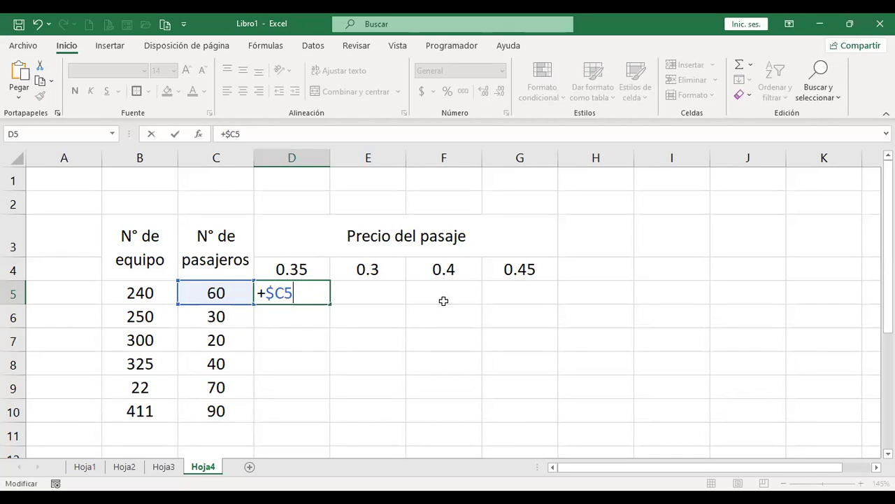
{"action": "type", "text": "*"}
{"action": "left_click", "coordinate": [291, 268]}
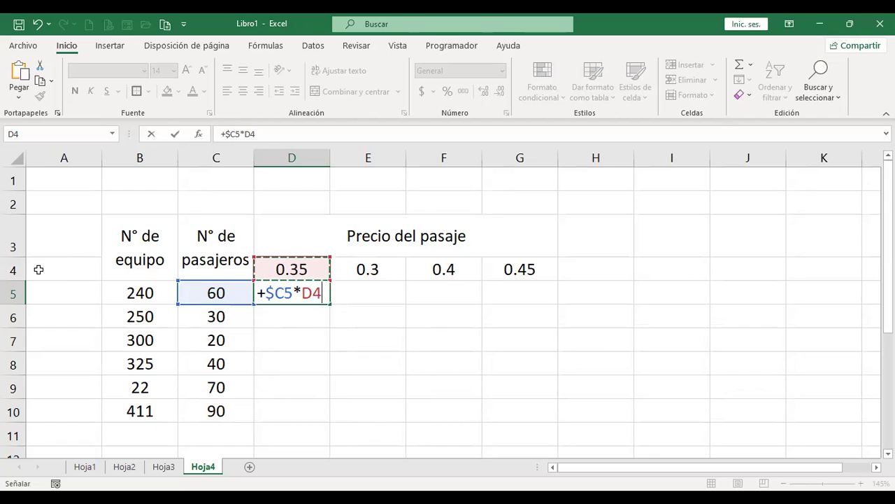
{"action": "left_click", "coordinate": [311, 292]}
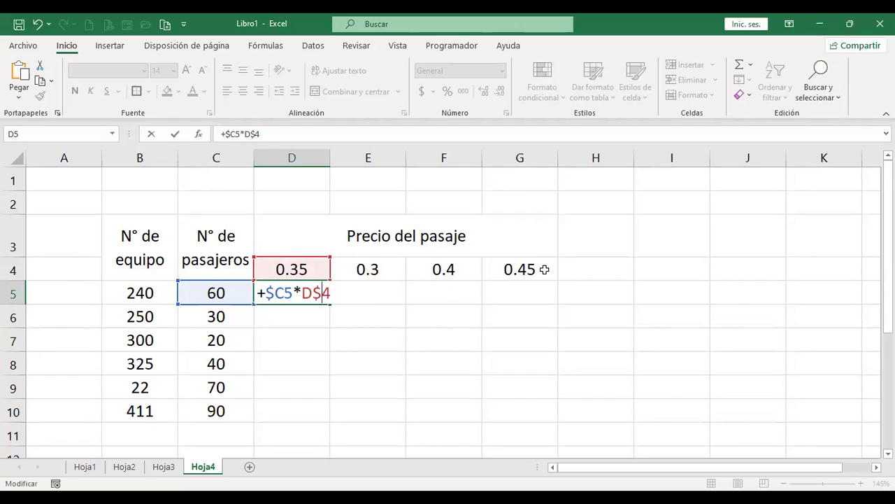
{"action": "key", "text": "Return"}
{"action": "key", "text": "Up"}
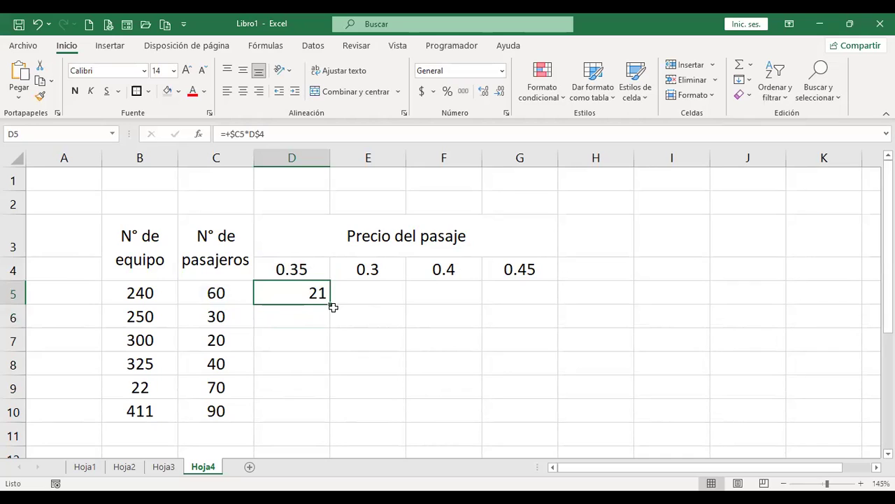
- Fill D5's formula down into D6 and check its references, showing 10.5
{"action": "left_click_drag", "start_coordinate": [331, 304], "coordinate": [329, 323]}
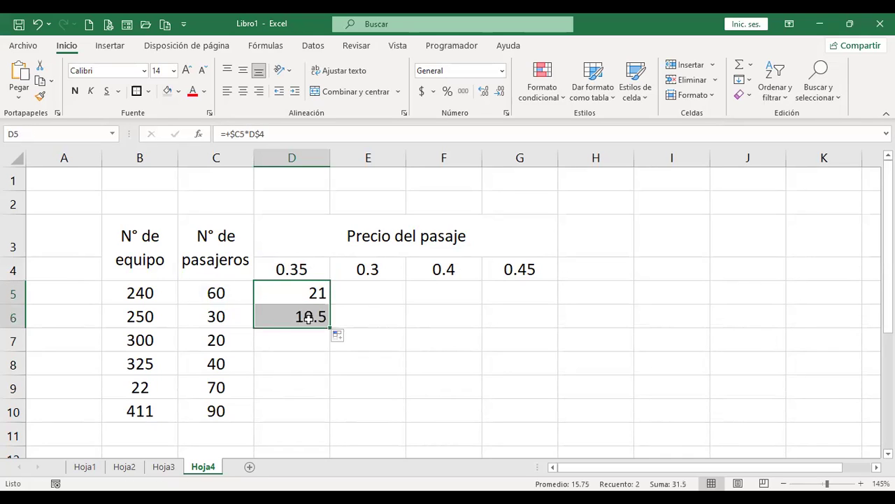
{"action": "left_click", "coordinate": [295, 317]}
{"action": "double_click", "coordinate": [294, 317]}
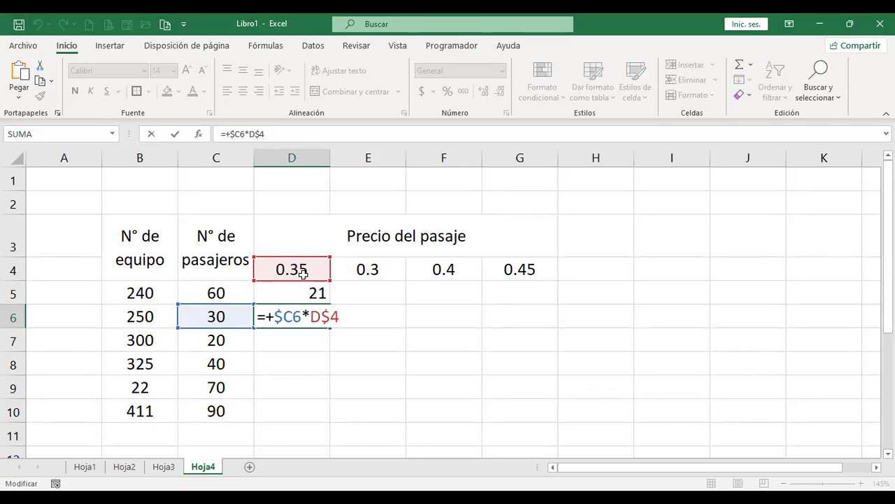
{"action": "key", "text": "Return"}
{"action": "key", "text": "Up"}
{"action": "key", "text": "Up"}
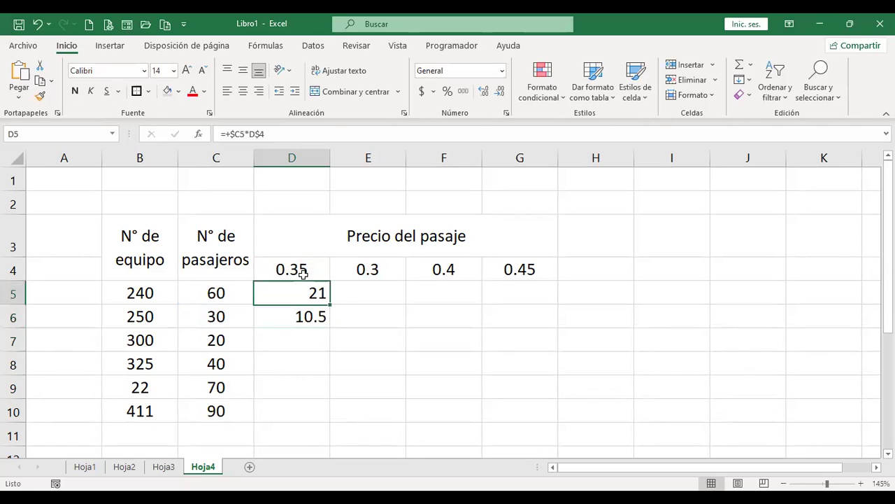
- Fill D5's formula right into E5, confirming =+$C5*E$4 gives 18, and compare with D5
{"action": "left_click_drag", "start_coordinate": [329, 306], "coordinate": [399, 305]}
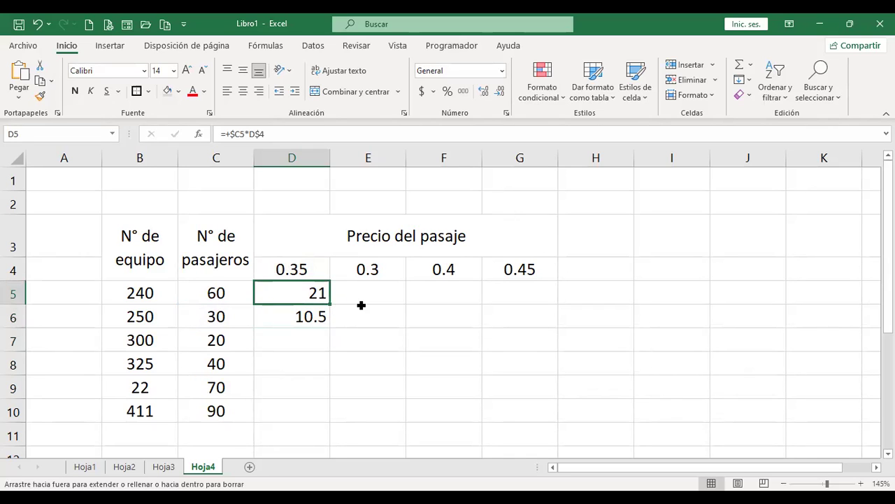
{"action": "left_click", "coordinate": [369, 289]}
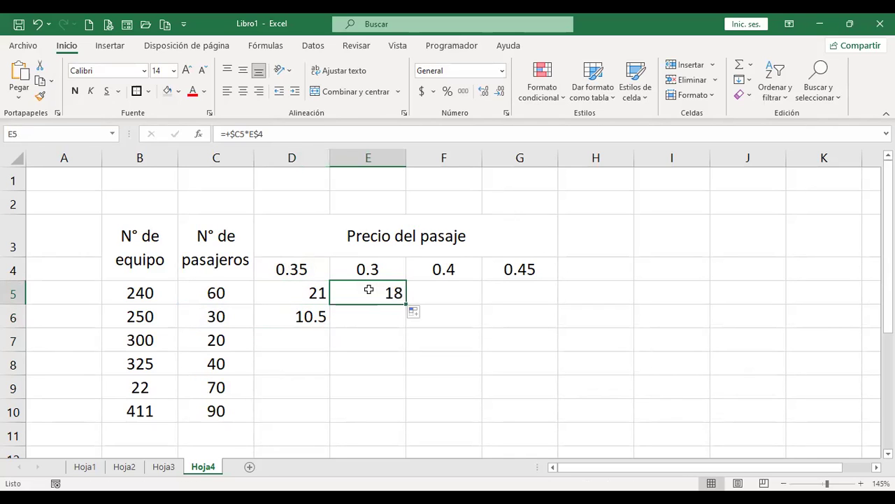
{"action": "key", "text": "F2"}
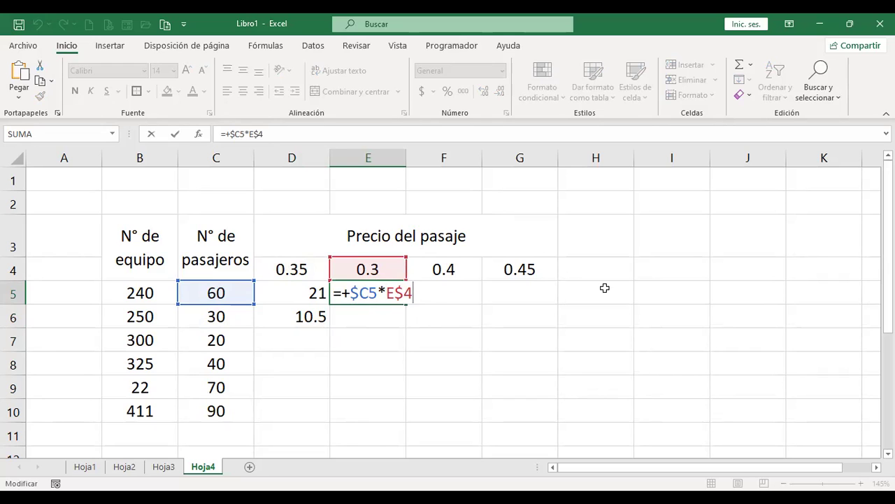
{"action": "key", "text": "Return"}
{"action": "key", "text": "Up"}
{"action": "key", "text": "Left"}
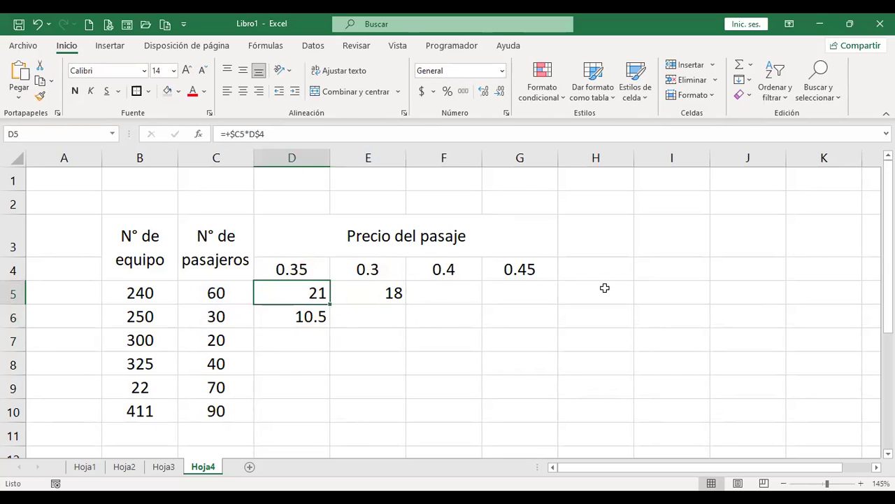
{"action": "key", "text": "F2"}
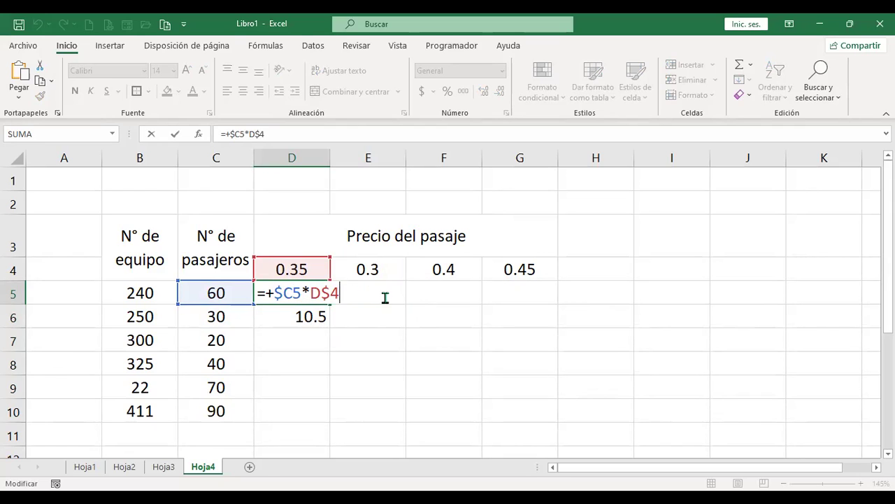
- Fill D5's formula down to D10, across to G5, then down to complete D5:G10
{"action": "key", "text": "Return"}
{"action": "left_click", "coordinate": [304, 295]}
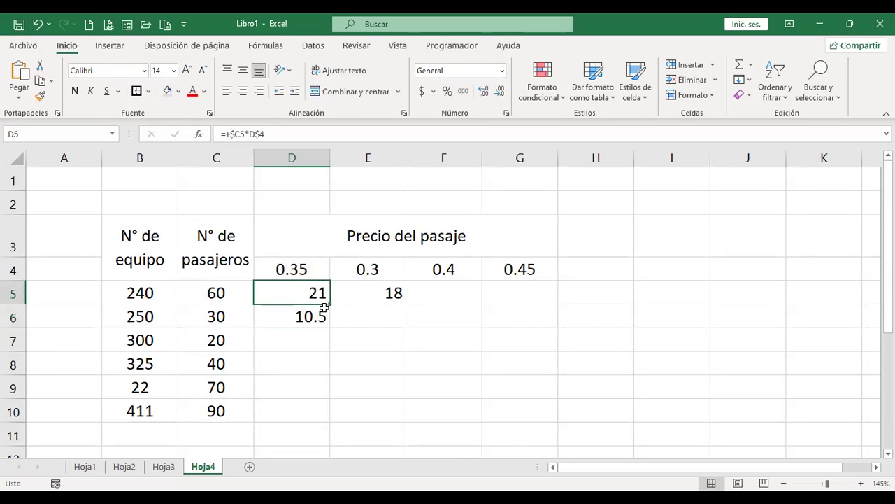
{"action": "left_click_drag", "start_coordinate": [327, 305], "coordinate": [328, 420]}
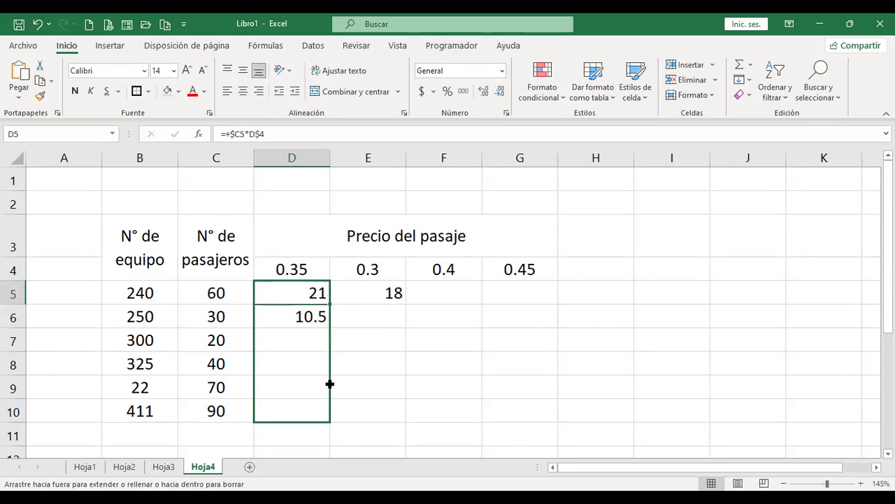
{"action": "left_click", "coordinate": [314, 297]}
{"action": "left_click_drag", "start_coordinate": [329, 305], "coordinate": [558, 305]}
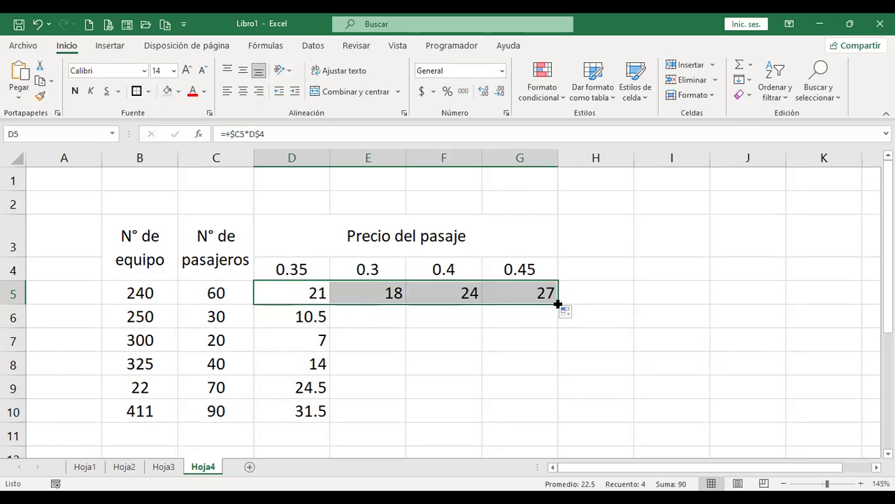
{"action": "left_click_drag", "start_coordinate": [557, 304], "coordinate": [545, 384]}
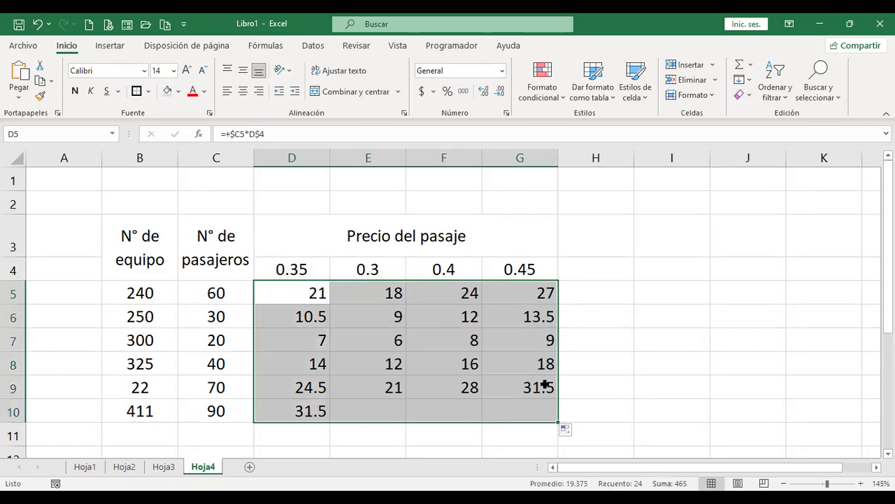
- Verify the mixed references in the F9 and G7 formulas
{"action": "left_click", "coordinate": [439, 386]}
{"action": "double_click", "coordinate": [440, 386]}
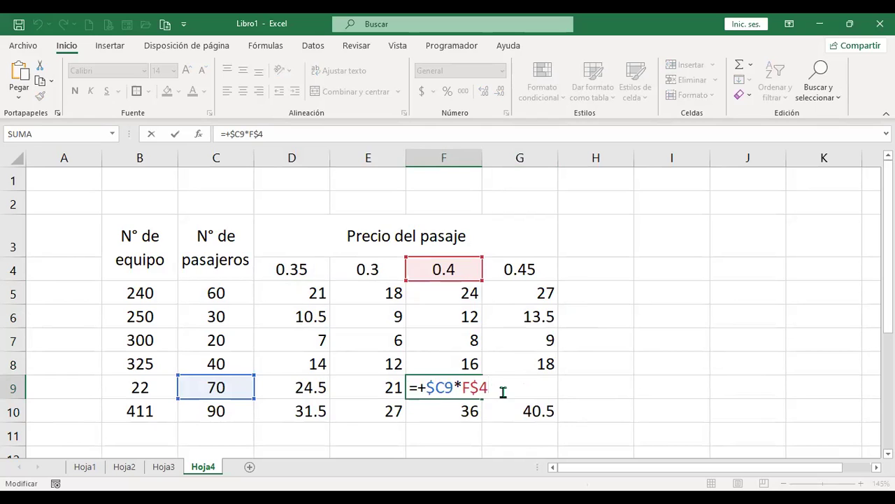
{"action": "key", "text": "Return"}
{"action": "key", "text": "Up"}
{"action": "key", "text": "Up"}
{"action": "key", "text": "Up"}
{"action": "key", "text": "Right"}
{"action": "key", "text": "F2"}
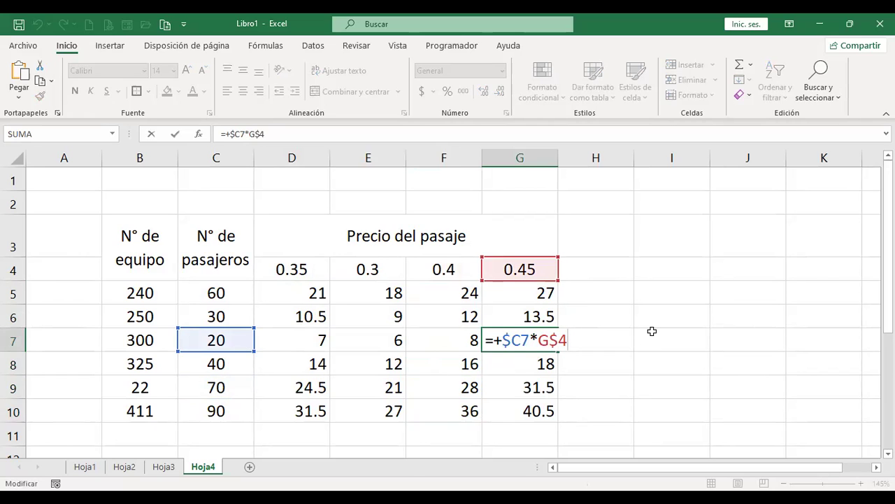
{"action": "key", "text": "Return"}
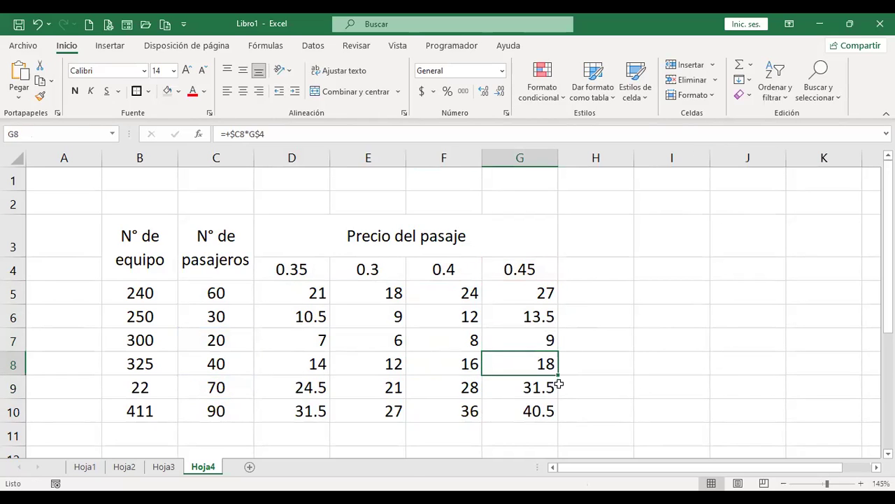